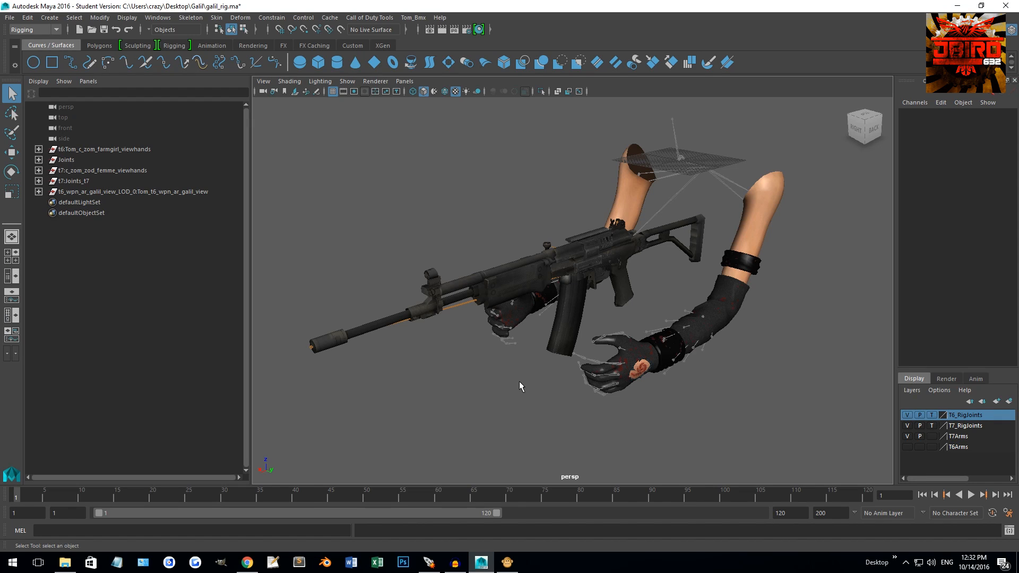
Step: Load viewmodel_galil_t6_first_raise.tanim from the Galil project's tanim folder onto the rig in the Maya scene
{"action": "mouse_move", "coordinate": [466, 218]}
{"action": "left_mouse_down", "text": "alt"}
{"action": "mouse_move", "coordinate": [664, 217]}
{"action": "mouse_move", "coordinate": [472, 218]}
{"action": "left_mouse_up", "text": "alt"}
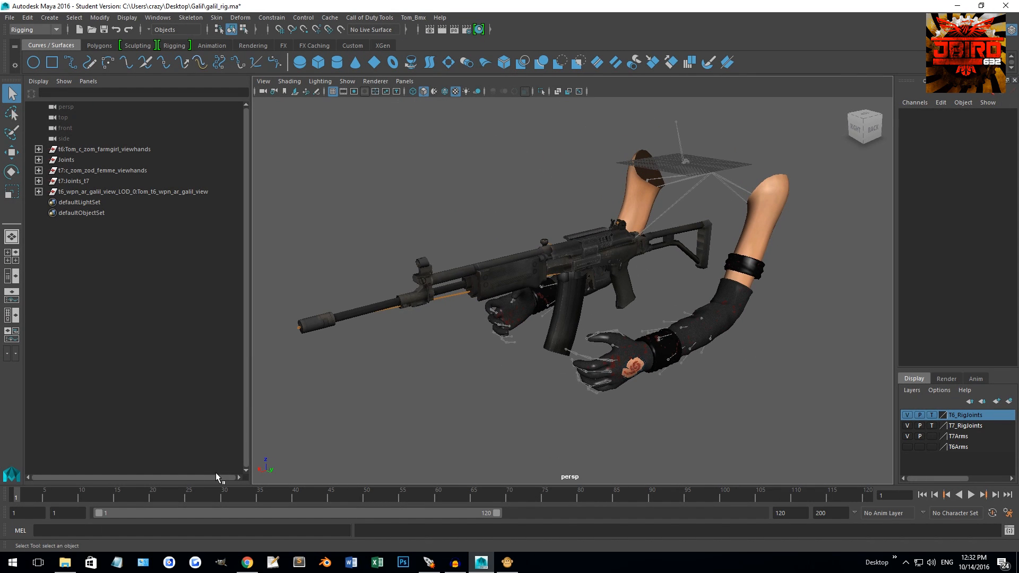
{"action": "left_click", "coordinate": [65, 563]}
{"action": "left_click", "coordinate": [503, 263]}
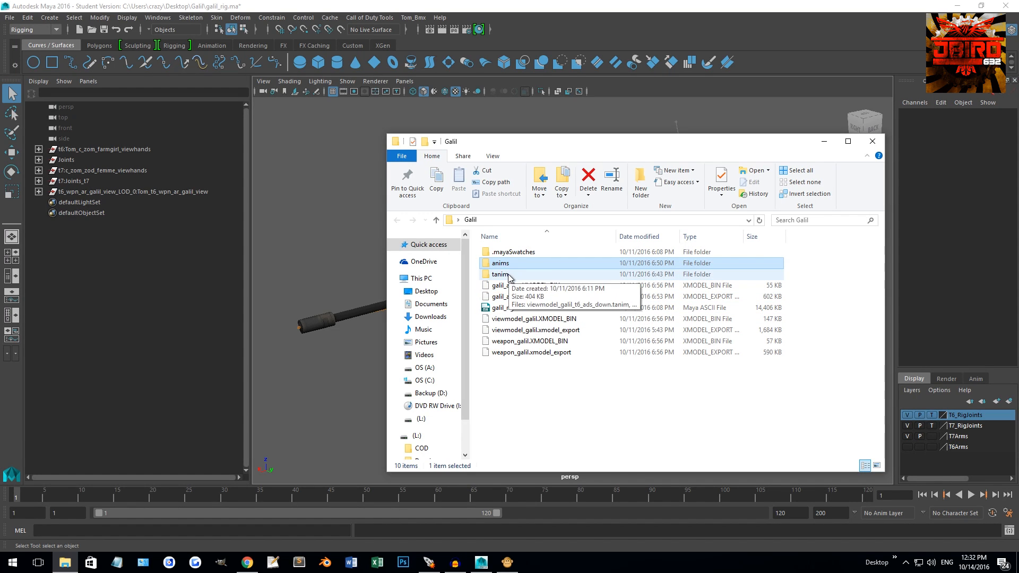
{"action": "left_click", "coordinate": [522, 277]}
{"action": "double_click", "coordinate": [503, 275]}
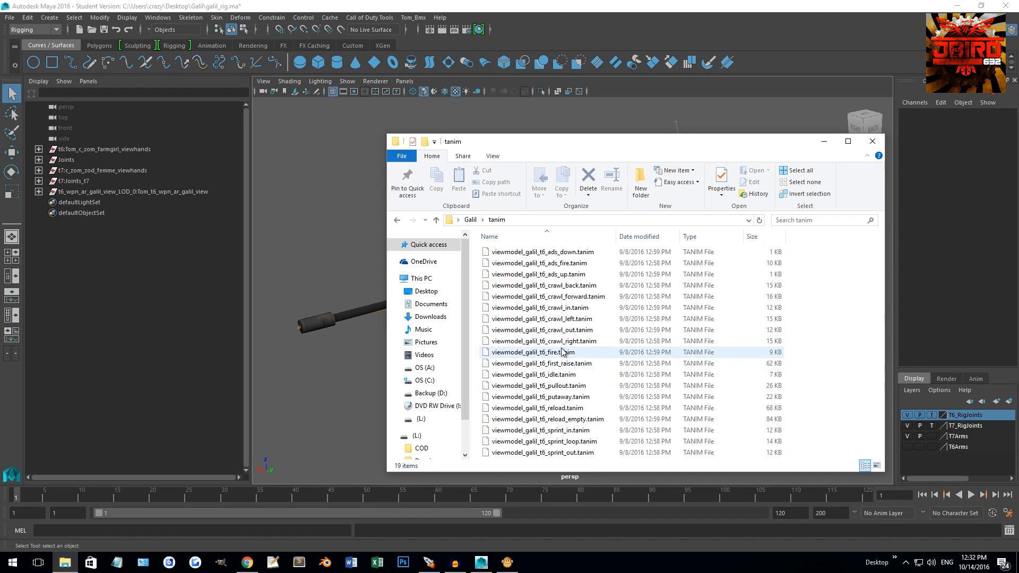
{"action": "left_click", "coordinate": [565, 363]}
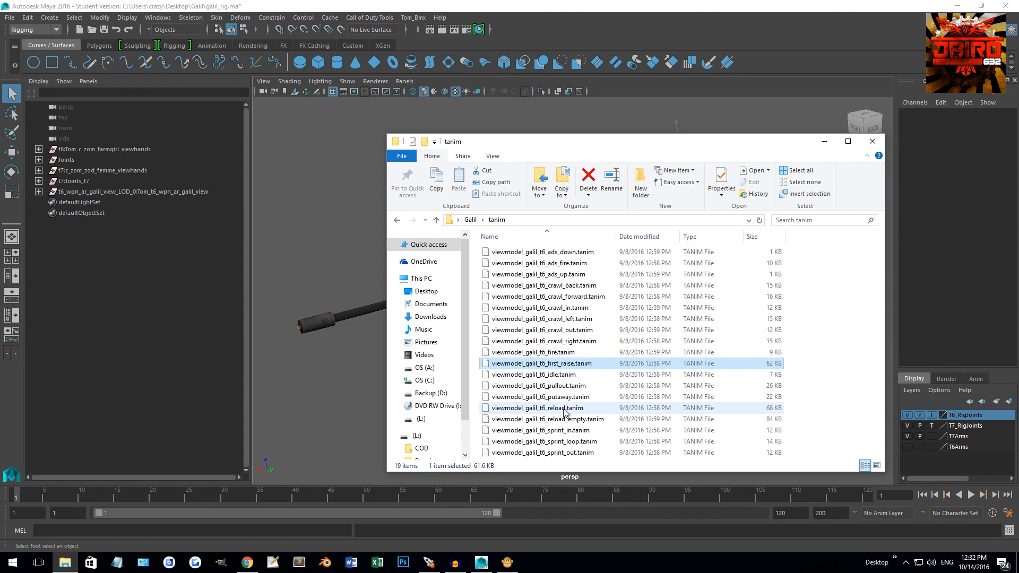
{"action": "left_click", "coordinate": [565, 407]}
{"action": "left_click", "coordinate": [570, 366]}
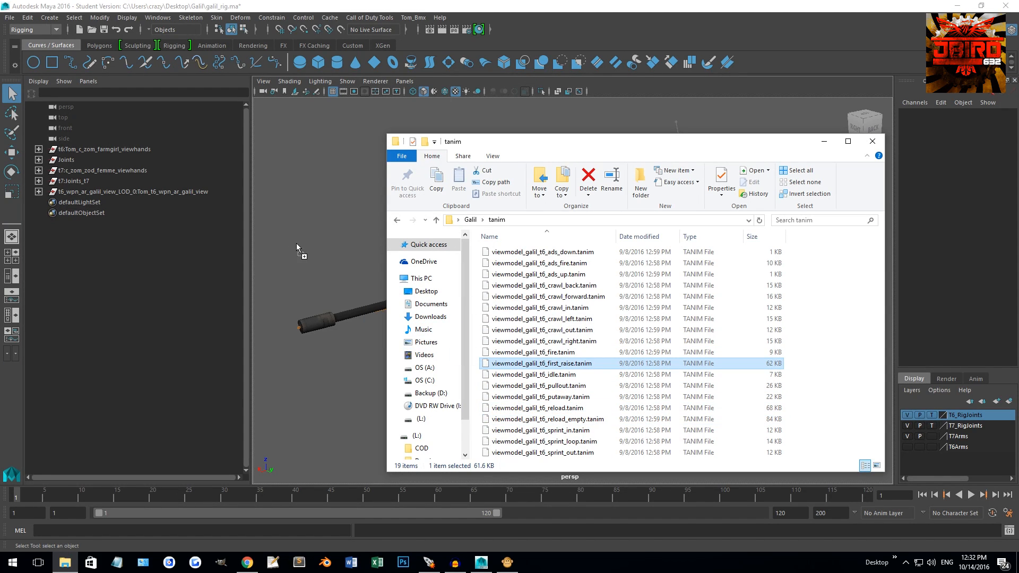
{"action": "left_click_drag", "start_coordinate": [294, 244], "coordinate": [298, 243]}
Step: Scrub through the first-raise animation with the bolt in close view to find the frame where the bolt pull begins
{"action": "middle_click_drag", "start_coordinate": [638, 152], "coordinate": [594, 270], "text": "alt"}
{"action": "left_click_drag", "start_coordinate": [594, 269], "coordinate": [534, 266], "text": "alt"}
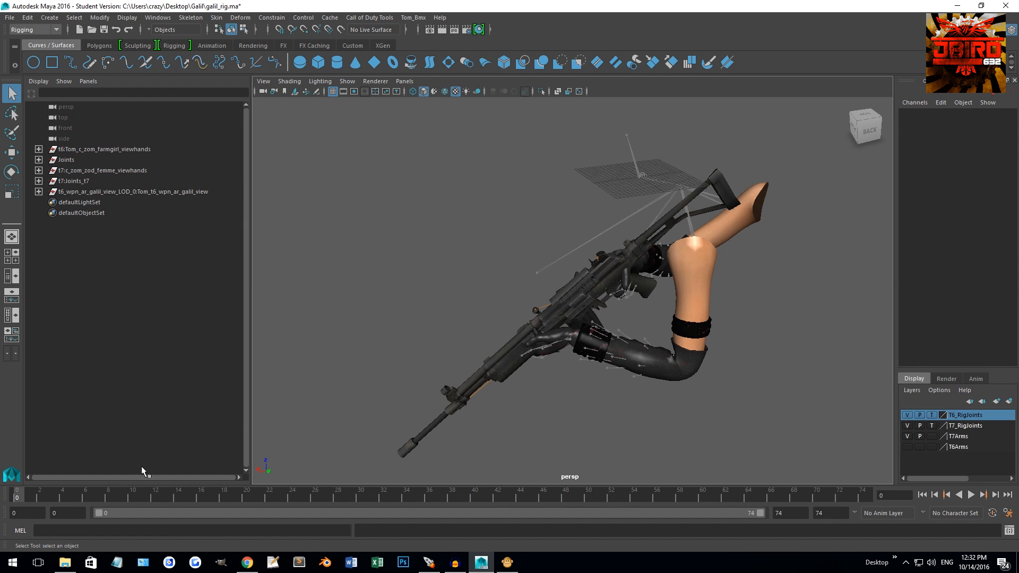
{"action": "left_click_drag", "start_coordinate": [17, 493], "coordinate": [144, 489]}
{"action": "left_click_drag", "start_coordinate": [294, 415], "coordinate": [346, 303], "text": "alt"}
{"action": "right_click_drag", "start_coordinate": [346, 303], "coordinate": [602, 311], "text": "alt"}
{"action": "scroll", "coordinate": [467, 285], "scroll_direction": "up", "scroll_amount": 3}
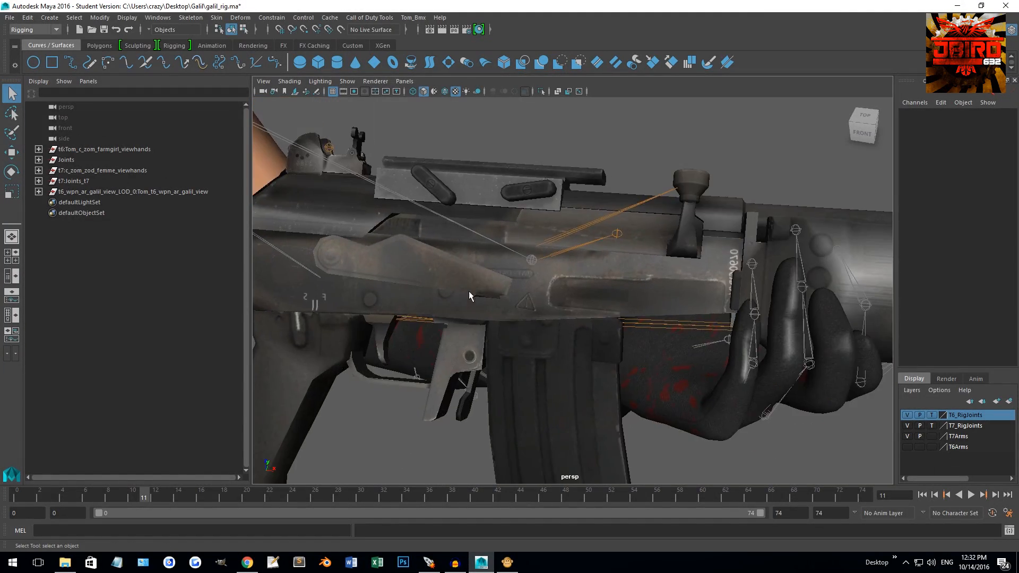
{"action": "scroll", "coordinate": [466, 289], "scroll_direction": "down", "scroll_amount": 4}
{"action": "left_click_drag", "start_coordinate": [140, 492], "coordinate": [587, 370]}
{"action": "scroll", "coordinate": [587, 370], "scroll_direction": "up", "scroll_amount": 6}
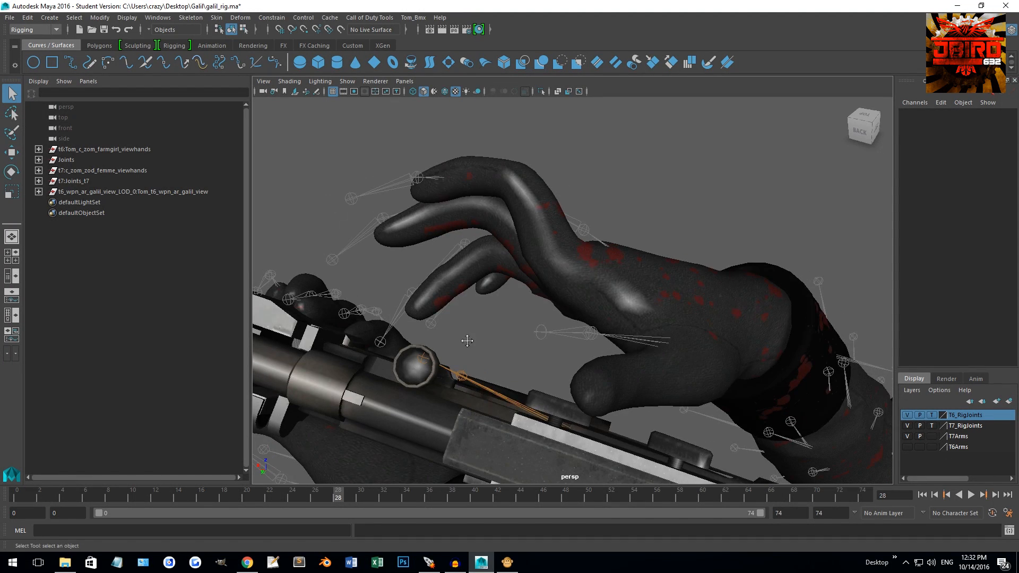
{"action": "key", "text": "alt+v"}
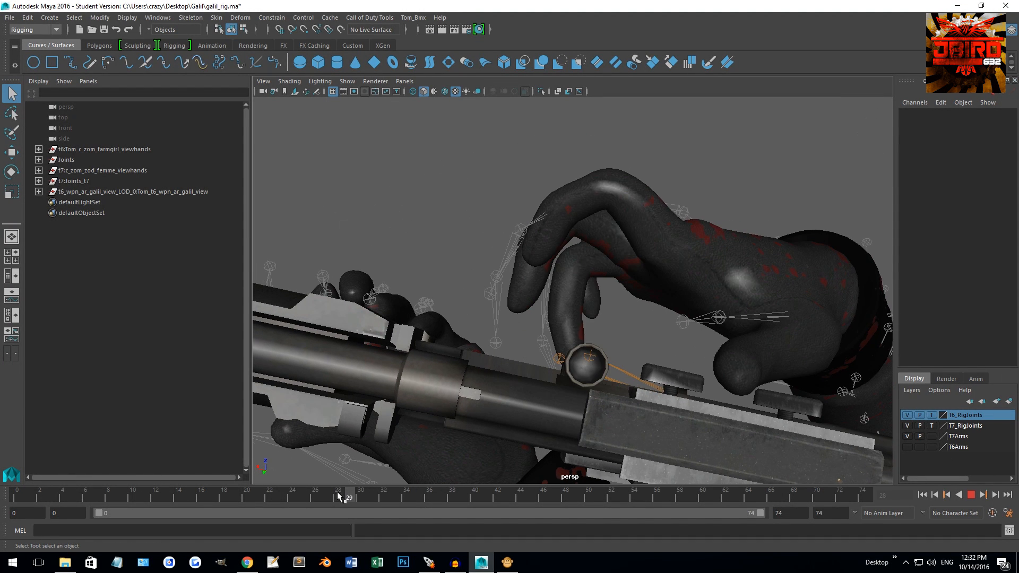
{"action": "left_click_drag", "start_coordinate": [336, 495], "coordinate": [315, 495]}
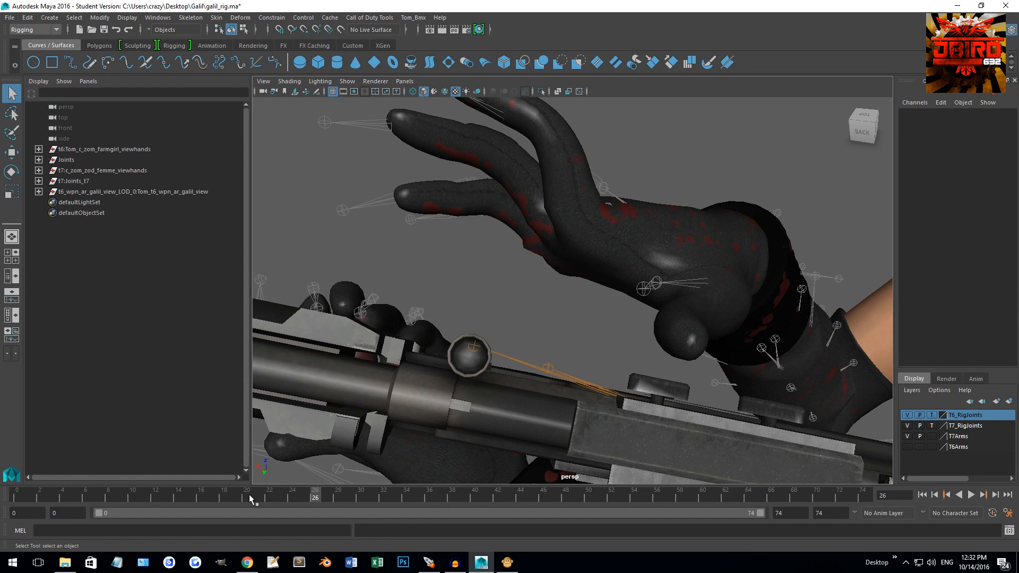
Step: Switch to Asset Property Editor and open the viewmodel_galil_first_raise animation asset
{"action": "left_click", "coordinate": [507, 562]}
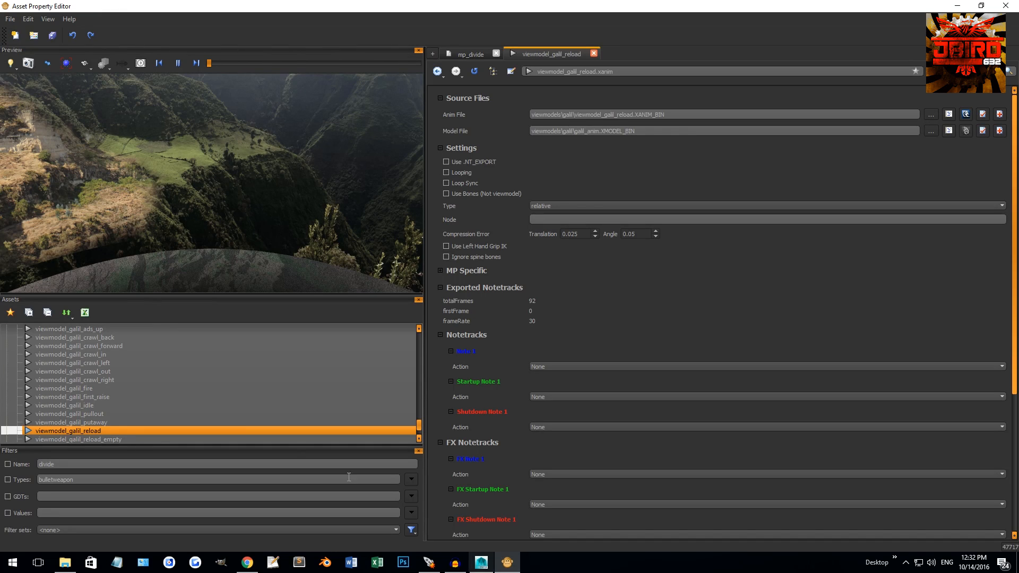
{"action": "scroll", "coordinate": [139, 399], "scroll_direction": "down", "scroll_amount": 1}
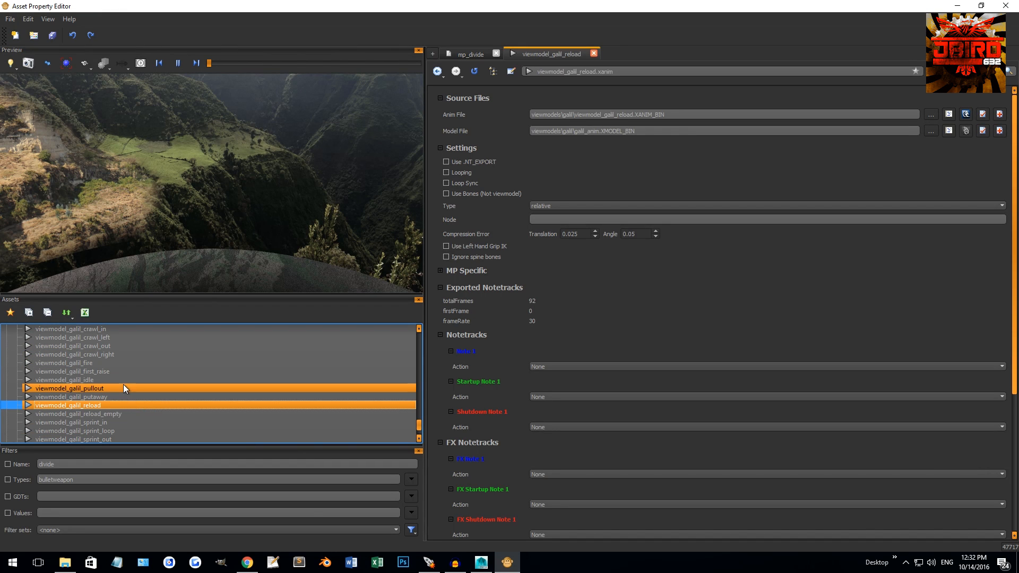
{"action": "left_click", "coordinate": [111, 372]}
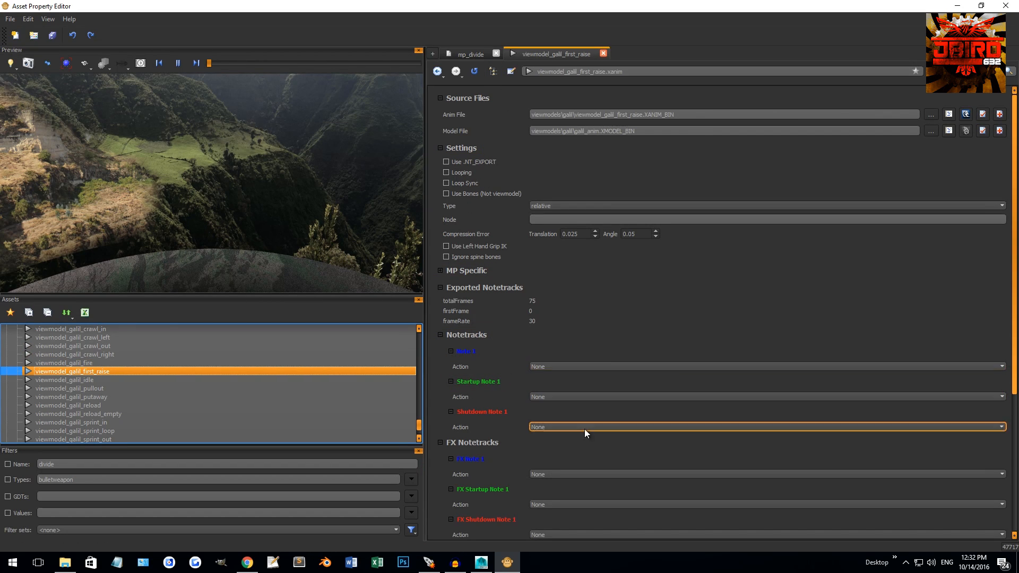
Step: Set Note 1 of the first-raise notetracks to a Rumble action at frame 26 using the reload_small rumble
{"action": "left_click", "coordinate": [555, 367]}
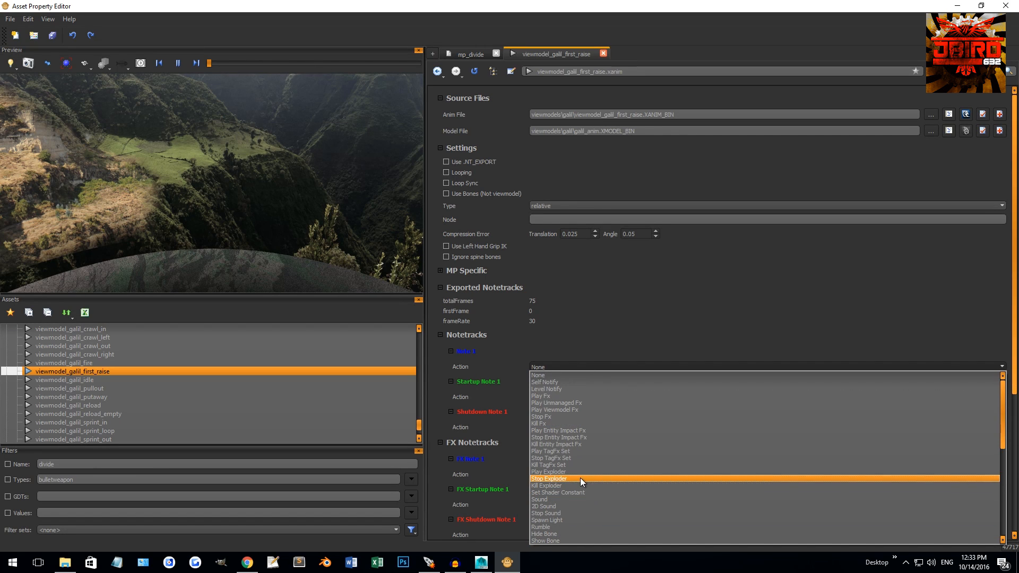
{"action": "scroll", "coordinate": [564, 530], "scroll_direction": "down", "scroll_amount": 5}
{"action": "scroll", "coordinate": [569, 492], "scroll_direction": "up", "scroll_amount": 1}
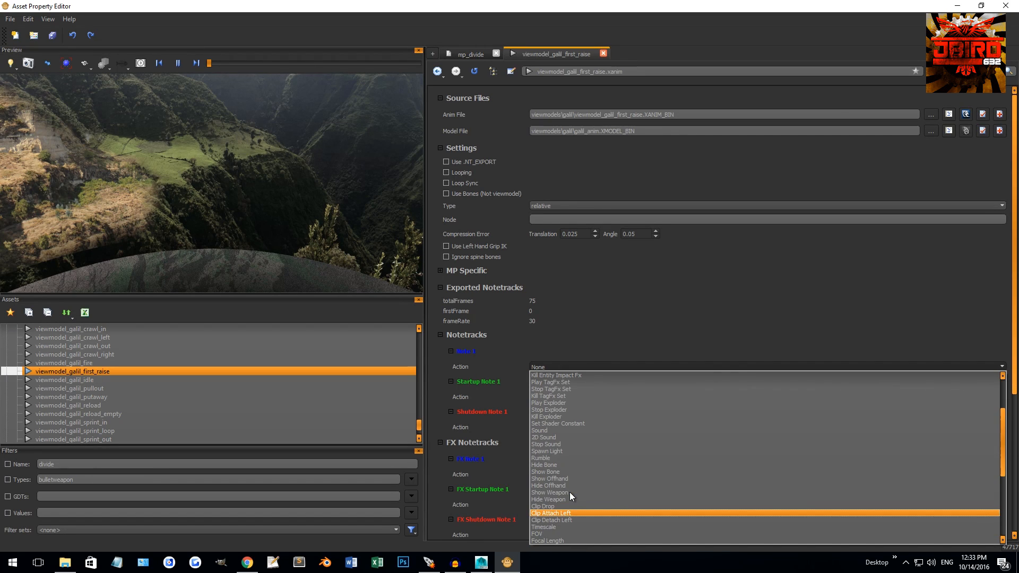
{"action": "left_click", "coordinate": [554, 460]}
{"action": "left_click", "coordinate": [540, 378]}
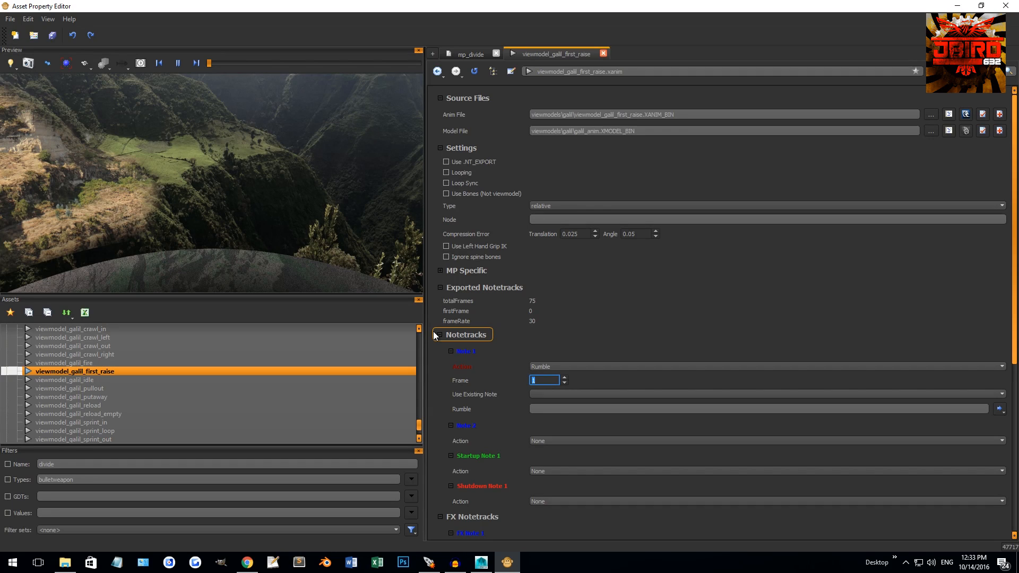
{"action": "type", "text": "26reload_small"}
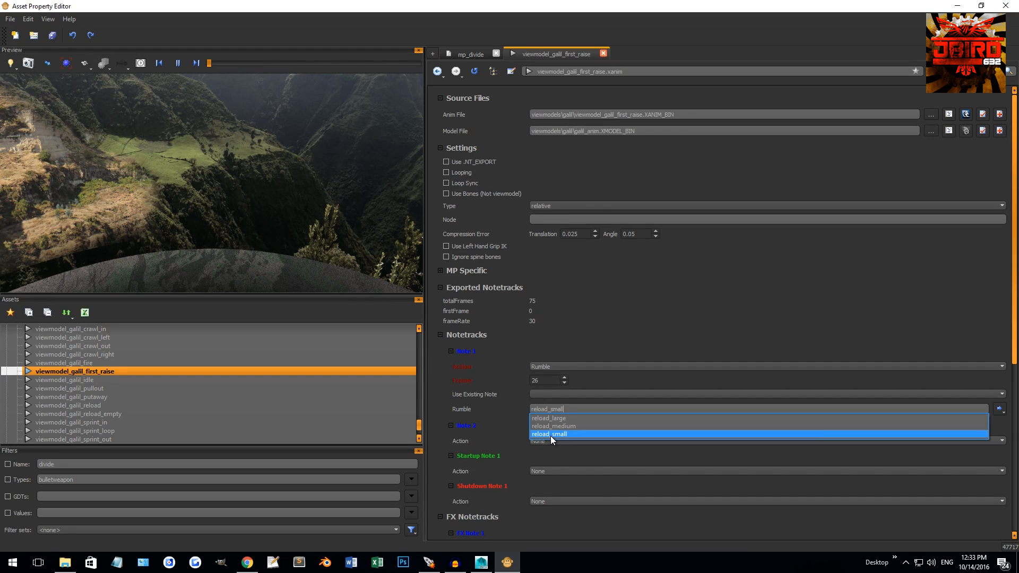
{"action": "left_click", "coordinate": [550, 434]}
Step: Set Note 2 to a Sound action at frame 26 with the sound alias wpn_galil_bolt_back
{"action": "scroll", "coordinate": [548, 445], "scroll_direction": "down", "scroll_amount": 1}
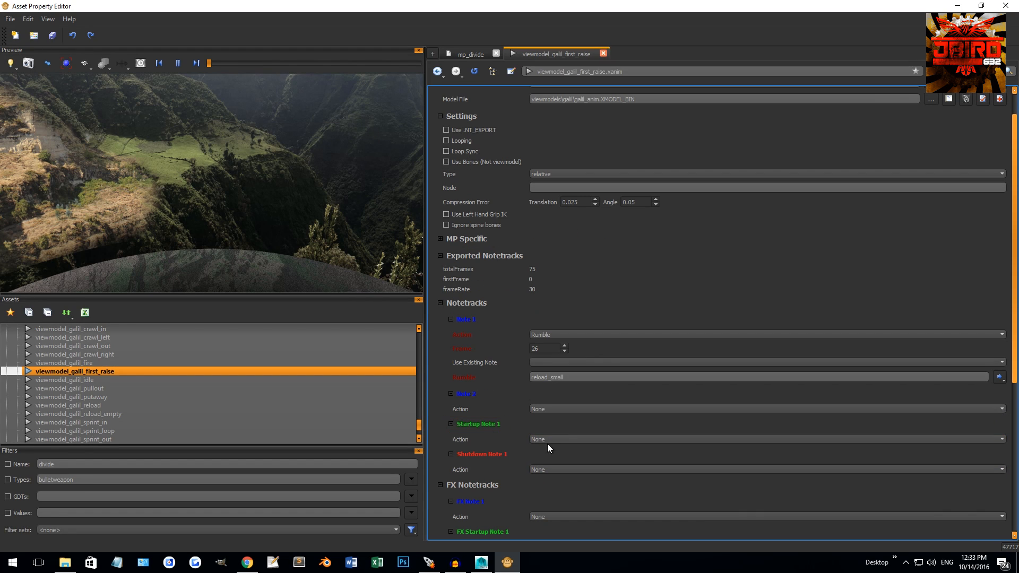
{"action": "left_click", "coordinate": [542, 407]}
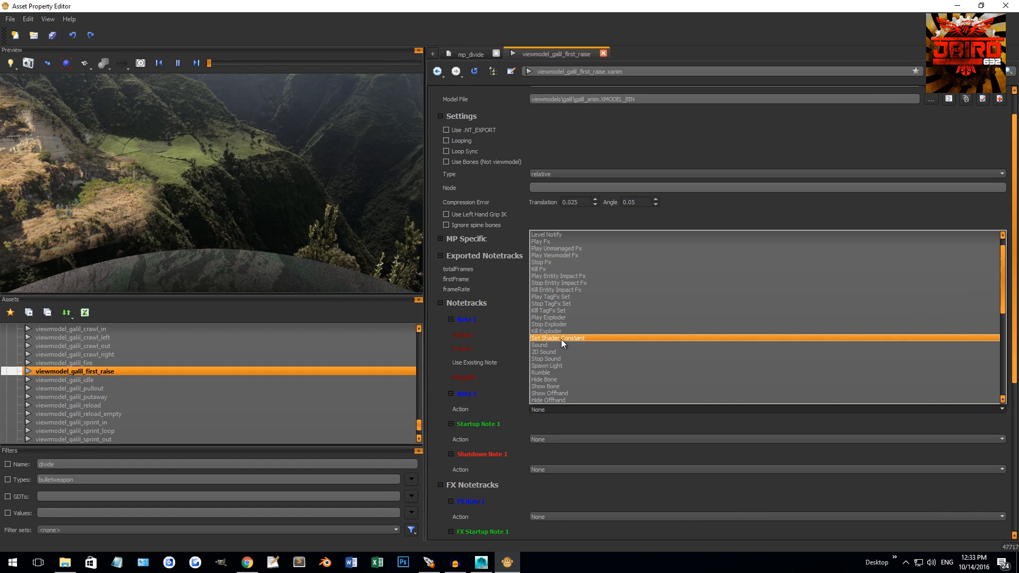
{"action": "left_click", "coordinate": [550, 345]}
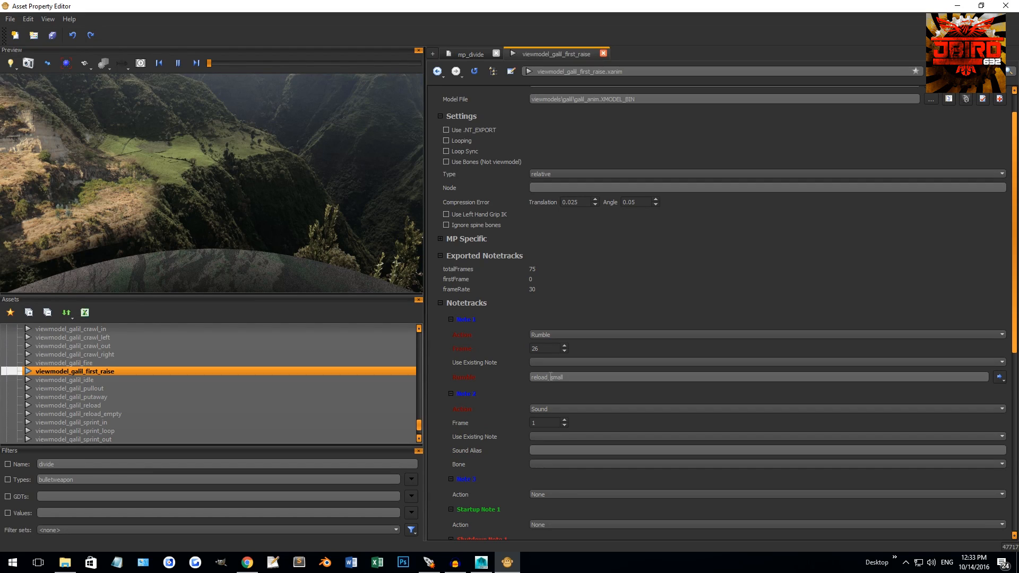
{"action": "double_click", "coordinate": [547, 422]}
{"action": "type", "text": "26"}
{"action": "left_click", "coordinate": [544, 450]}
Step: Switch to Maya and scrub the first-raise animation forward to find the frame where the bolt moves forward
{"action": "left_click", "coordinate": [480, 565]}
{"action": "left_click_drag", "start_coordinate": [319, 497], "coordinate": [395, 496]}
{"action": "left_click_drag", "start_coordinate": [512, 416], "coordinate": [441, 443], "text": "alt"}
{"action": "left_click_drag", "start_coordinate": [400, 498], "coordinate": [459, 498]}
Step: Return to Asset Property Editor and set Note 3 to a Sound action at frame 39
{"action": "left_click", "coordinate": [506, 562]}
{"action": "left_click", "coordinate": [553, 494]}
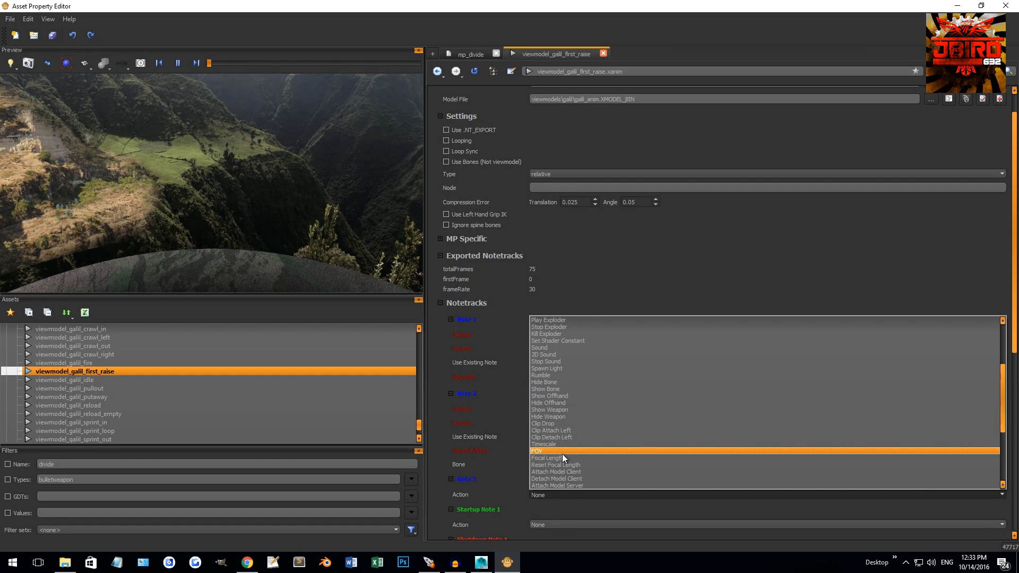
{"action": "scroll", "coordinate": [564, 406], "scroll_direction": "down", "scroll_amount": 3}
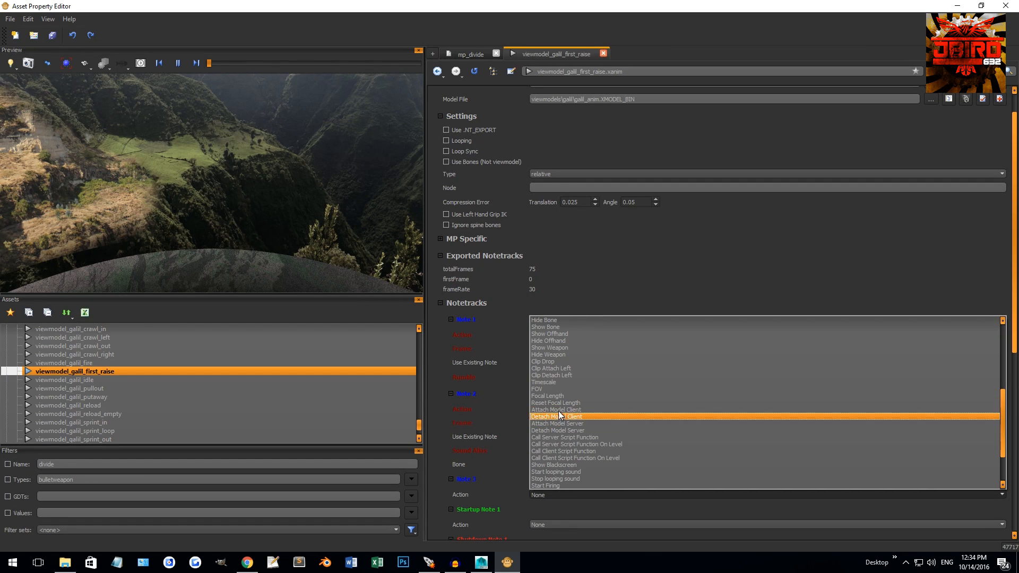
{"action": "scroll", "coordinate": [564, 430], "scroll_direction": "up", "scroll_amount": 3}
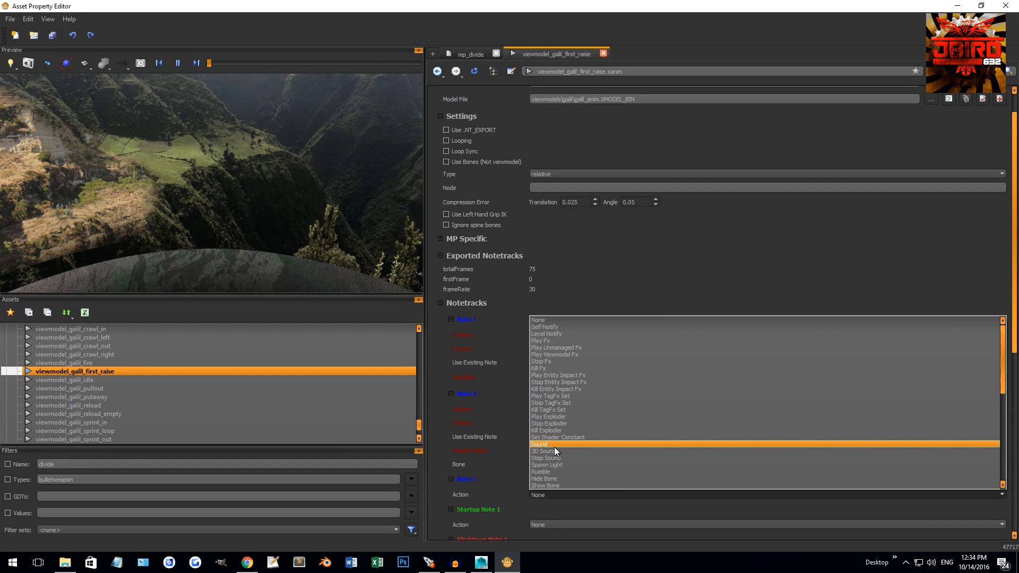
{"action": "left_click", "coordinate": [558, 446]}
{"action": "double_click", "coordinate": [539, 507]}
{"action": "type", "text": "39"}
{"action": "key", "text": "Return"}
Step: Set Note 3's sound alias to wpn_galil_bolt_forward
{"action": "left_click", "coordinate": [480, 562]}
{"action": "left_click", "coordinate": [507, 562]}
{"action": "scroll", "coordinate": [556, 523], "scroll_direction": "down", "scroll_amount": 3}
{"action": "left_click", "coordinate": [561, 439]}
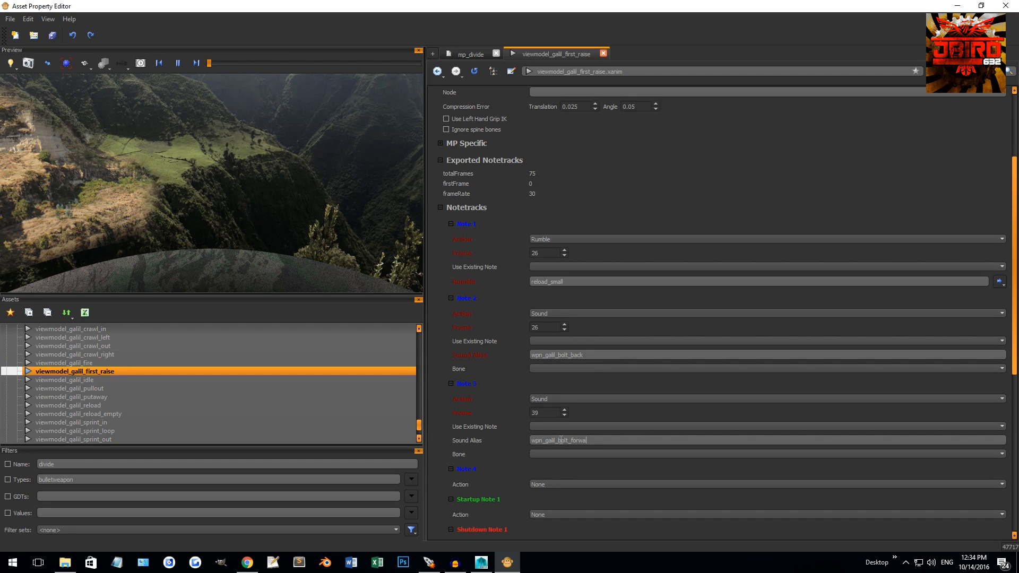
{"action": "key", "text": "Return"}
{"action": "left_click", "coordinate": [517, 450]}
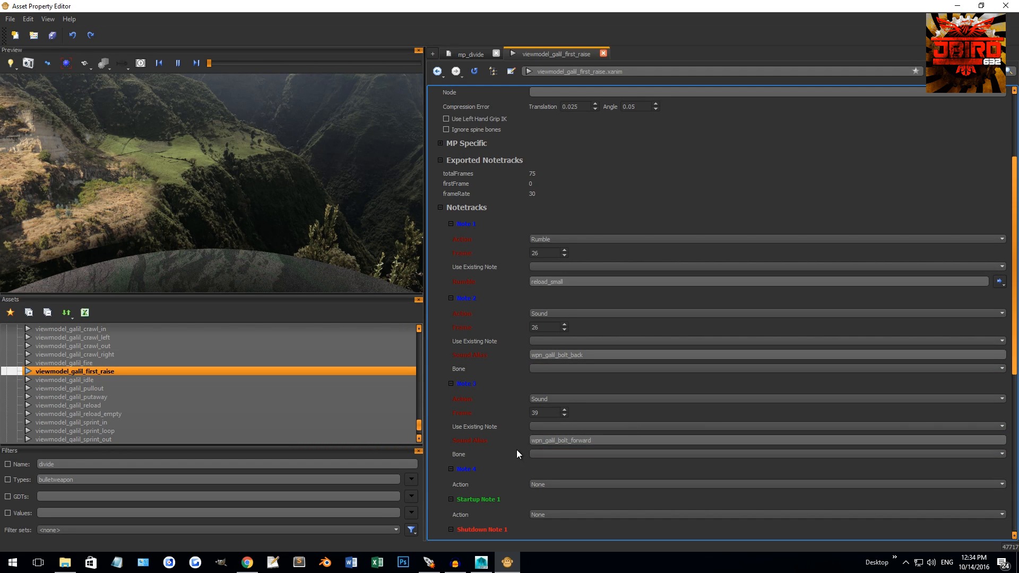
{"action": "left_click", "coordinate": [562, 425]}
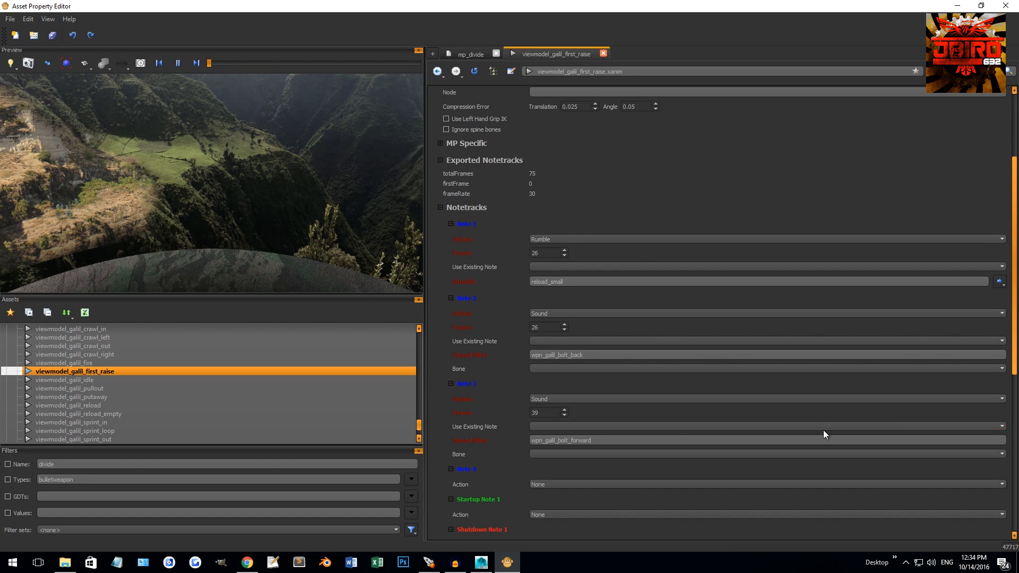
{"action": "left_click", "coordinate": [1002, 427]}
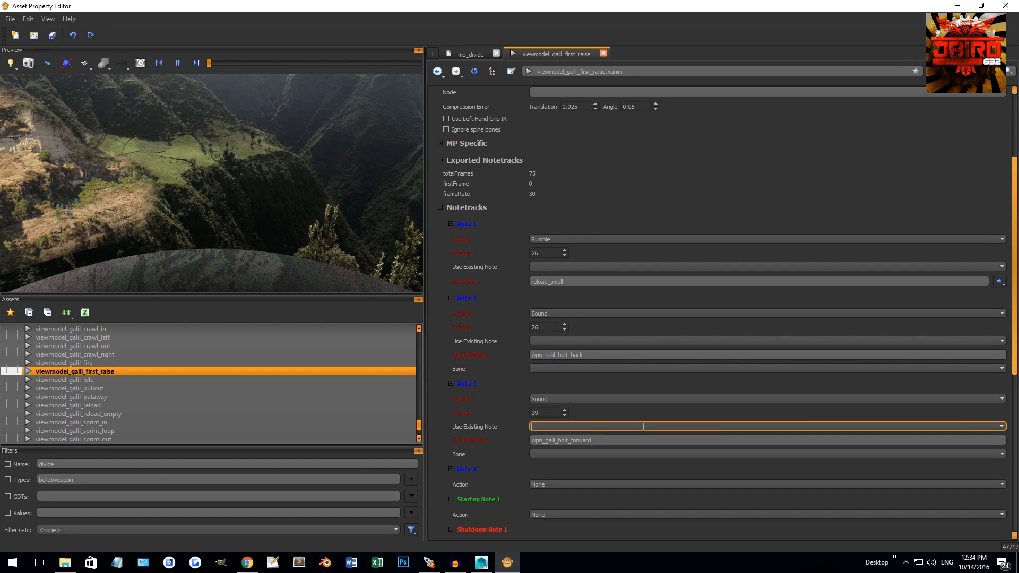
{"action": "left_click", "coordinate": [485, 438]}
{"action": "left_click_drag", "start_coordinate": [597, 439], "coordinate": [486, 428]}
{"action": "left_click", "coordinate": [487, 427]}
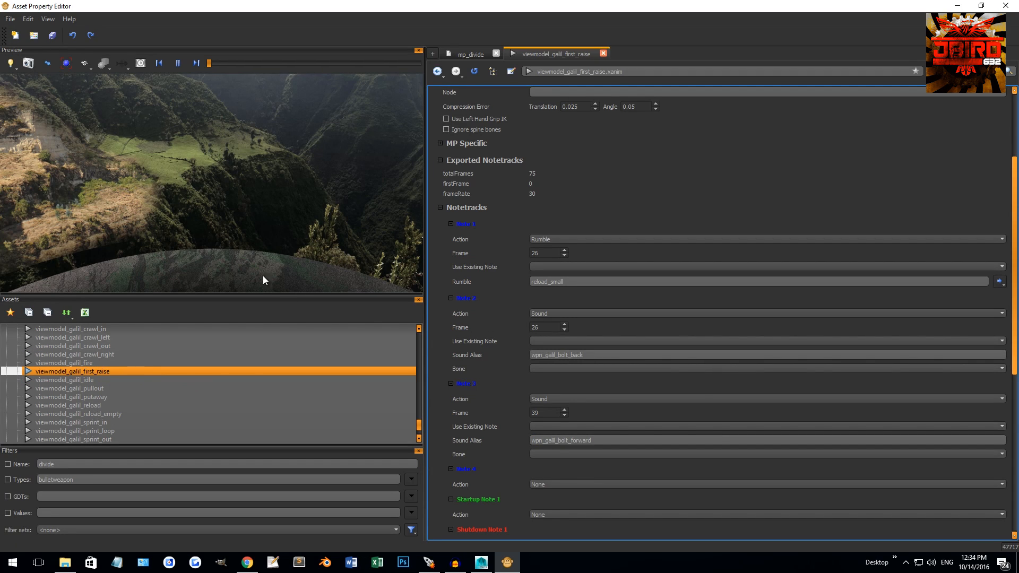
Step: Open the viewmodel_galil_reload animation asset from the asset list
{"action": "scroll", "coordinate": [273, 352], "scroll_direction": "down", "scroll_amount": 1}
{"action": "left_click", "coordinate": [74, 405]}
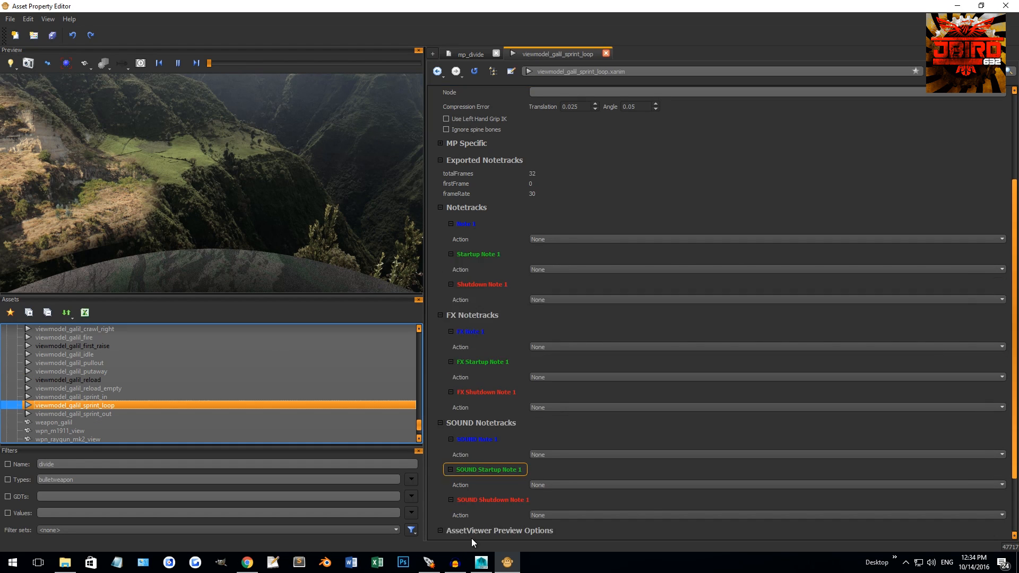
{"action": "left_click", "coordinate": [102, 380]}
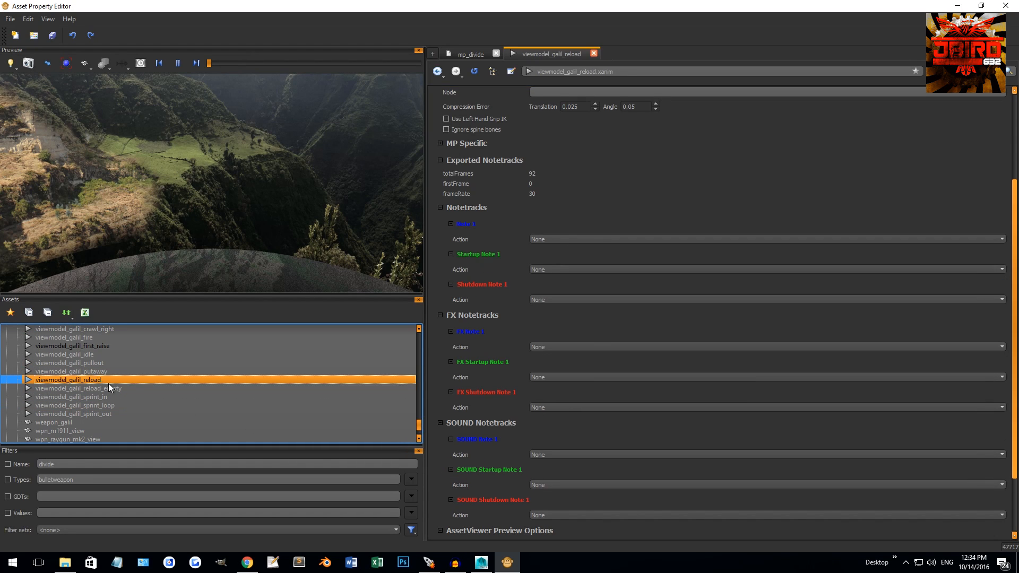
Step: Switch to Maya and reopen the galil_rig.ma scene from the Galil folder on the desktop
{"action": "left_click", "coordinate": [482, 561]}
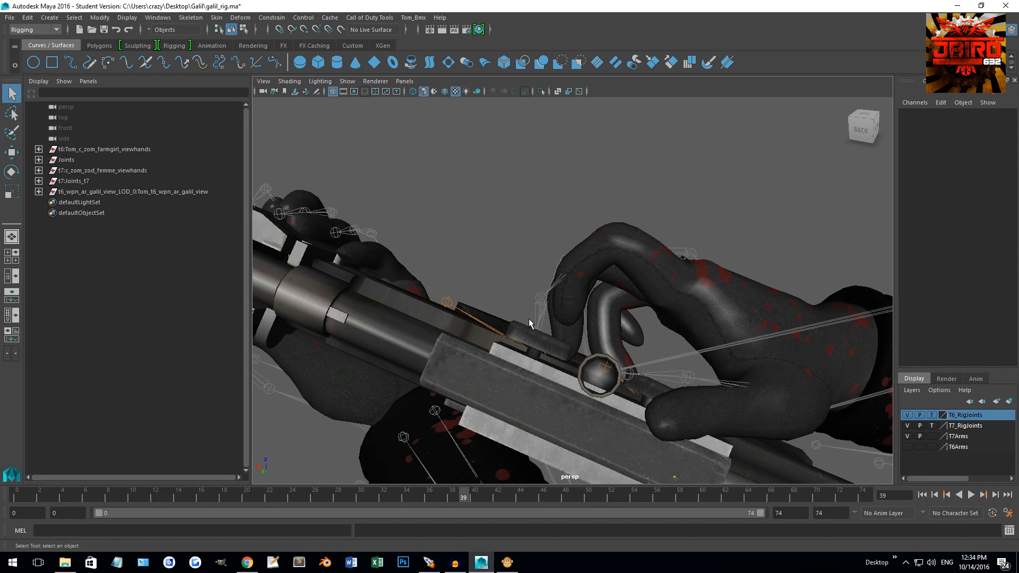
{"action": "left_click", "coordinate": [10, 18]}
{"action": "left_click", "coordinate": [32, 47]}
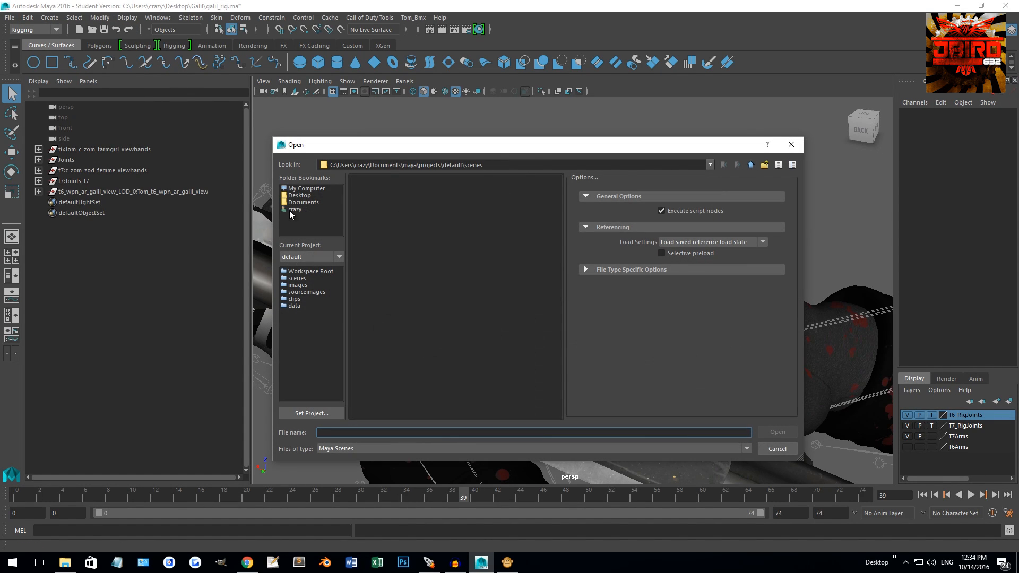
{"action": "left_click", "coordinate": [298, 195]}
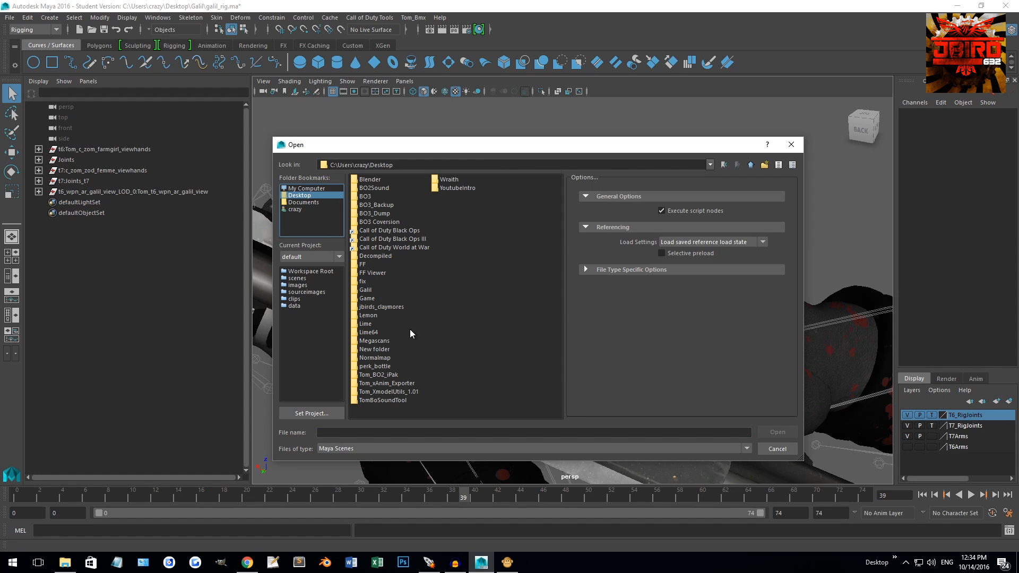
{"action": "double_click", "coordinate": [365, 290]}
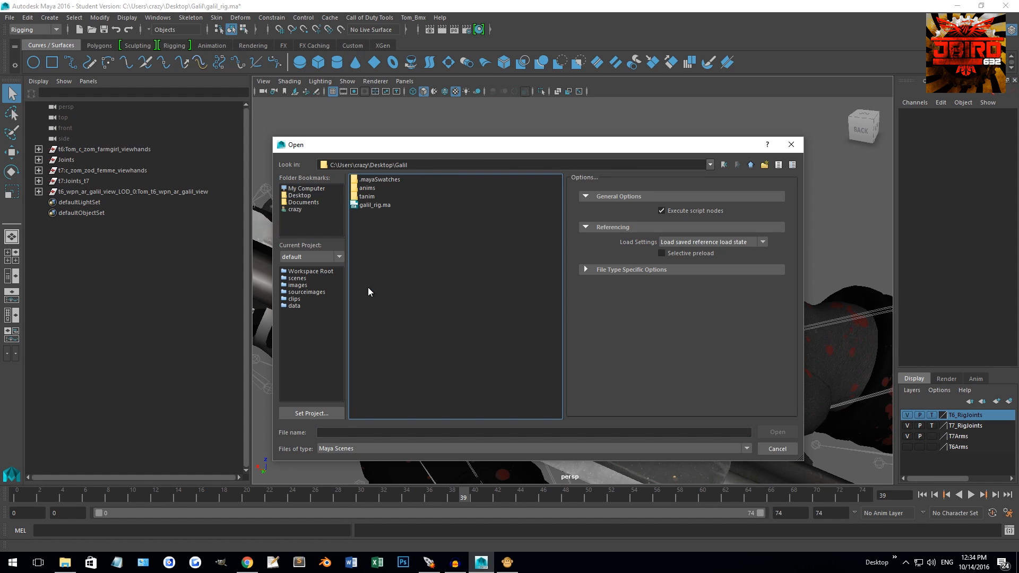
{"action": "double_click", "coordinate": [375, 205]}
{"action": "left_click", "coordinate": [510, 284]}
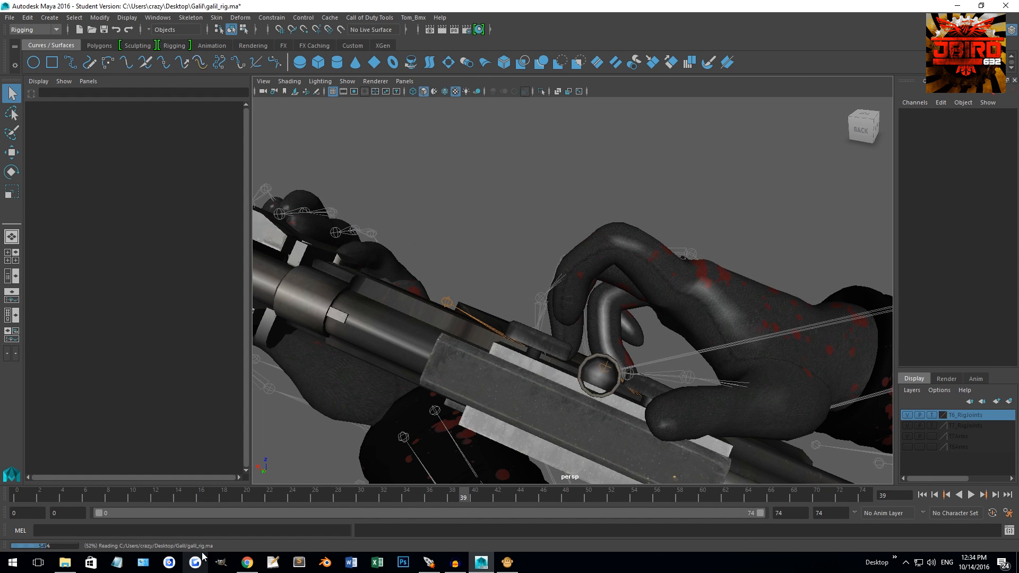
Step: Load viewmodel_galil_t6_reload.tanim from the tanim folder onto the Maya rig, and scrub the reload animation to frame 21
{"action": "left_click", "coordinate": [64, 561]}
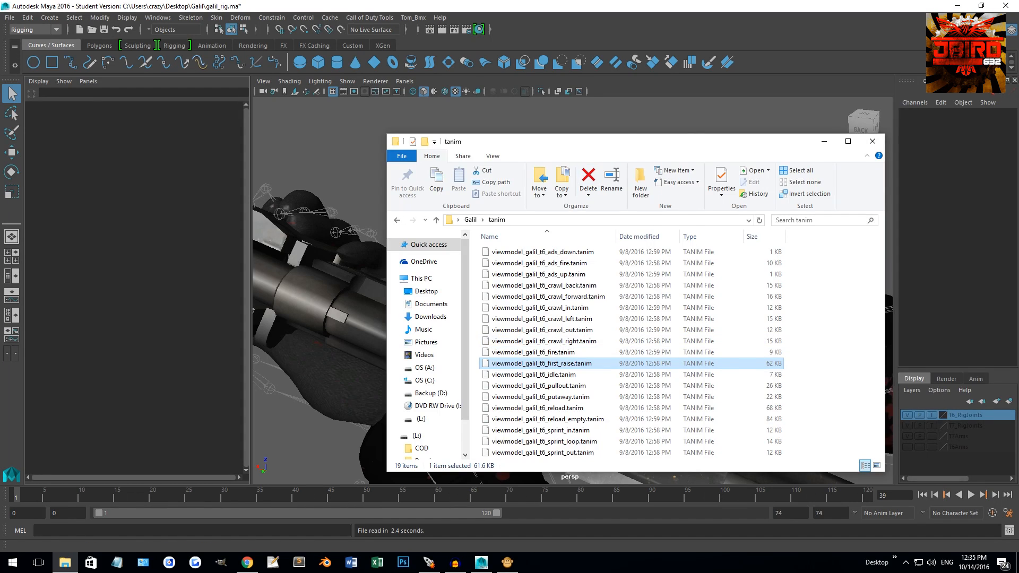
{"action": "left_click_drag", "start_coordinate": [630, 141], "coordinate": [724, 87]}
{"action": "left_click_drag", "start_coordinate": [641, 354], "coordinate": [365, 236]}
{"action": "left_click_drag", "start_coordinate": [612, 309], "coordinate": [559, 254], "text": "alt"}
{"action": "mouse_move", "coordinate": [23, 498]}
{"action": "left_mouse_down"}
{"action": "mouse_move", "coordinate": [201, 497]}
{"action": "mouse_move", "coordinate": [216, 484]}
{"action": "left_mouse_up"}
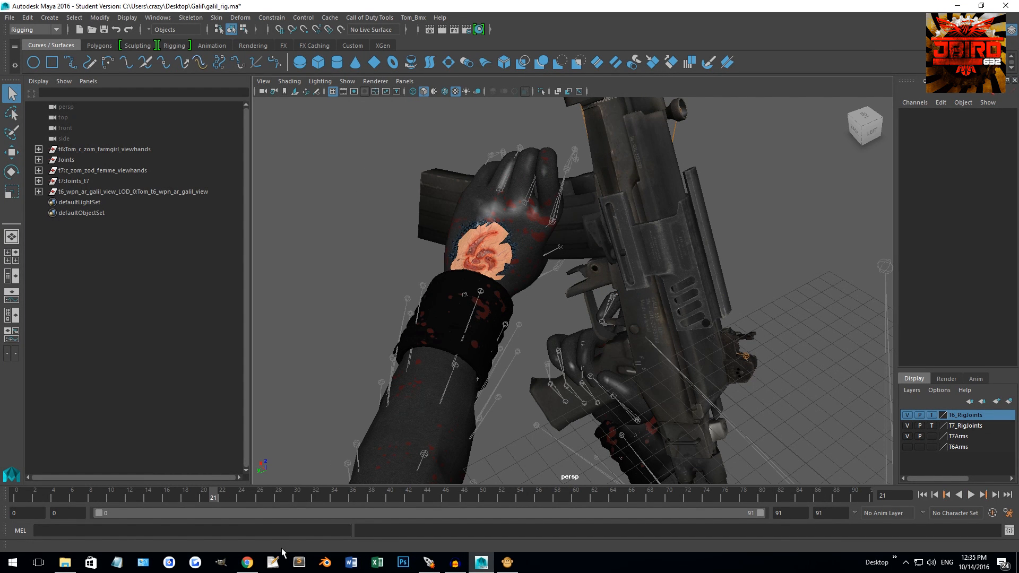
Step: In Asset Property Editor, set Note 1 of viewmodel_galil_reload to a Rumble action at frame 21 using reload_medium
{"action": "left_click", "coordinate": [507, 563]}
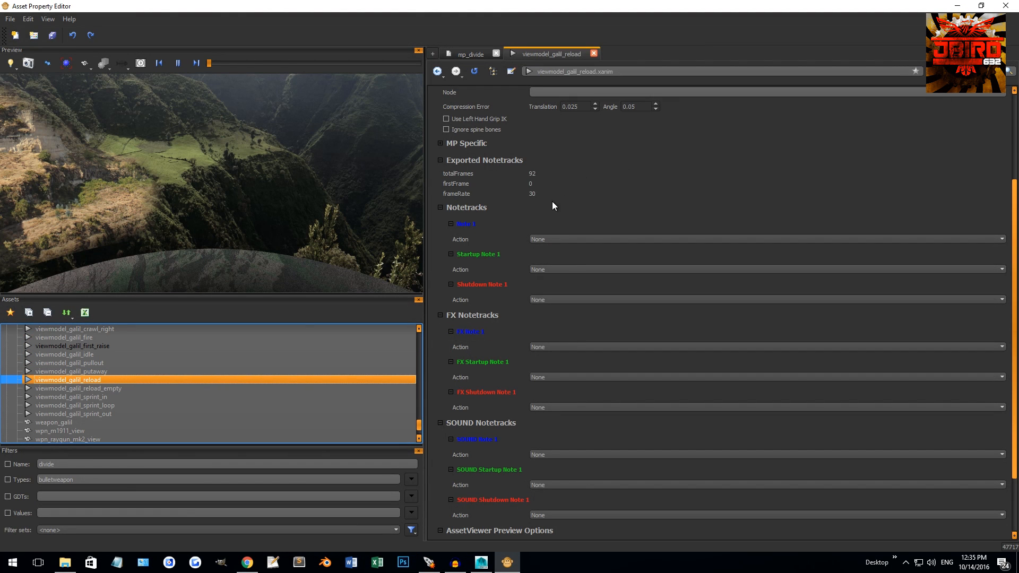
{"action": "left_click", "coordinate": [549, 238]}
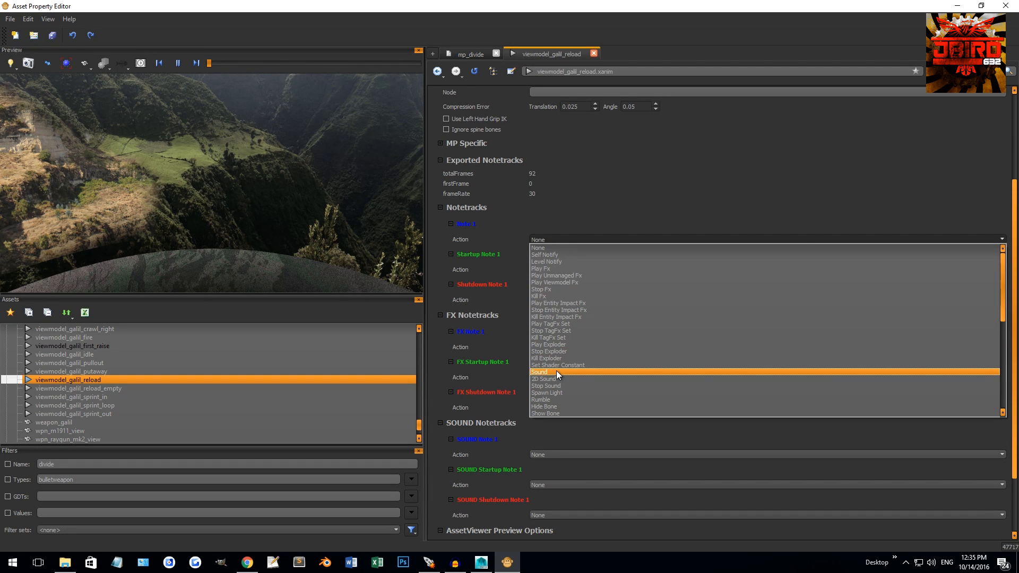
{"action": "left_click", "coordinate": [551, 397]}
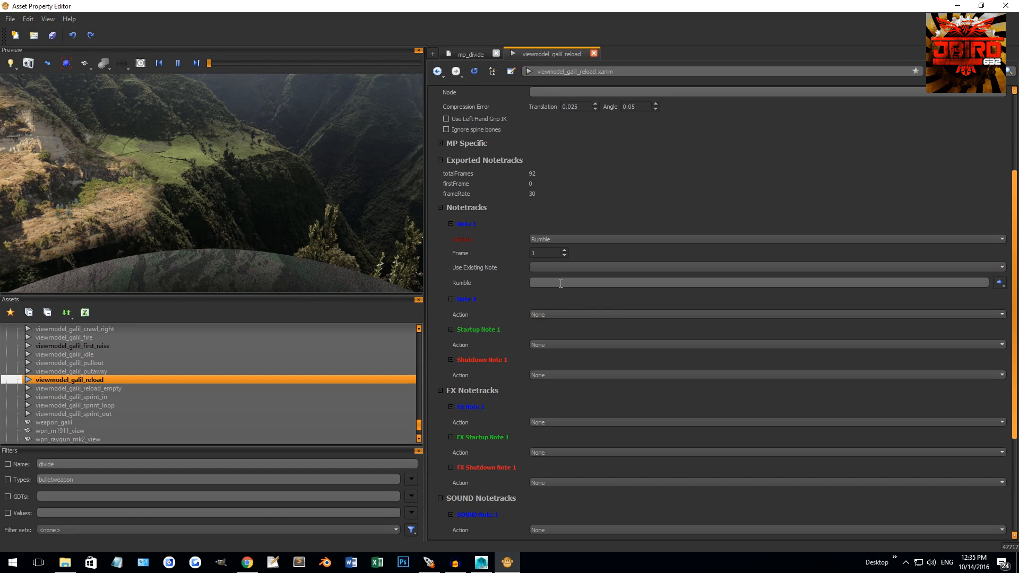
{"action": "left_click", "coordinate": [561, 282]}
{"action": "type", "text": "re"}
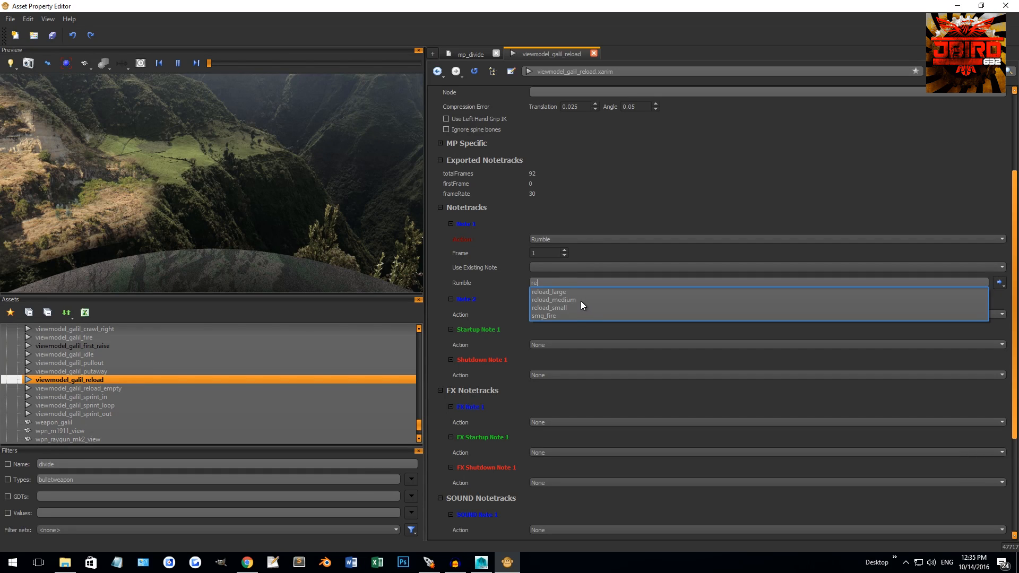
{"action": "left_click", "coordinate": [578, 300]}
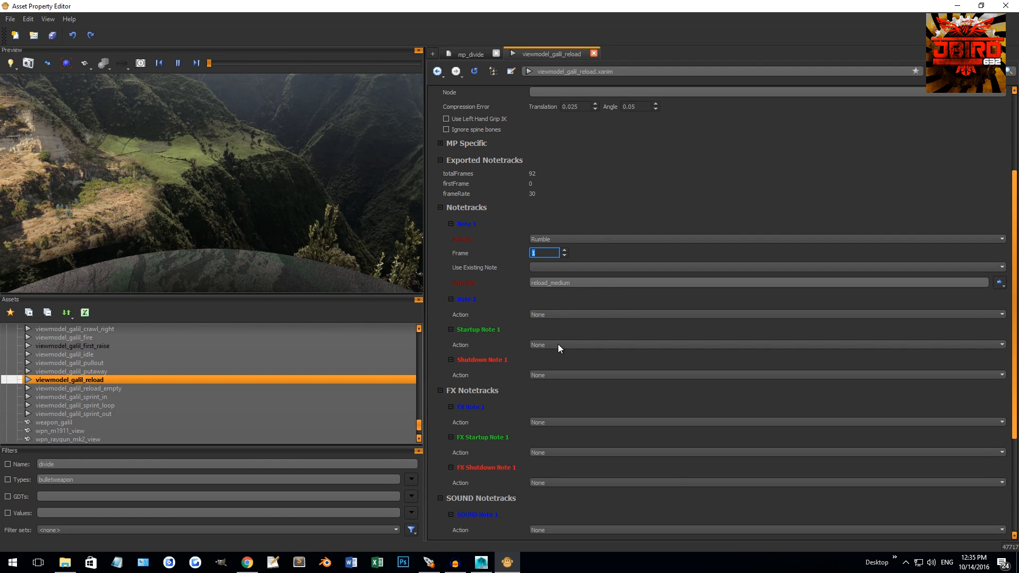
{"action": "left_click", "coordinate": [481, 561]}
{"action": "left_click", "coordinate": [508, 561]}
{"action": "type", "text": "21"}
Step: Set Note 2 to a Sound action at frame 21 with the sound alias wpn_galil_mag_out
{"action": "left_click", "coordinate": [551, 315]}
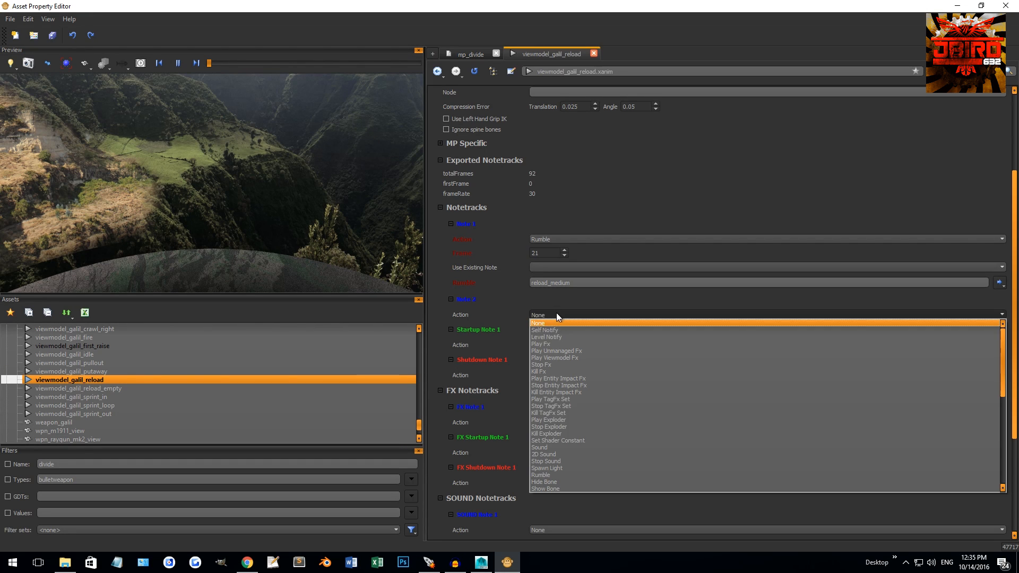
{"action": "left_click", "coordinate": [543, 449]}
{"action": "double_click", "coordinate": [549, 330]}
{"action": "type", "text": "21"}
{"action": "left_click", "coordinate": [555, 351]}
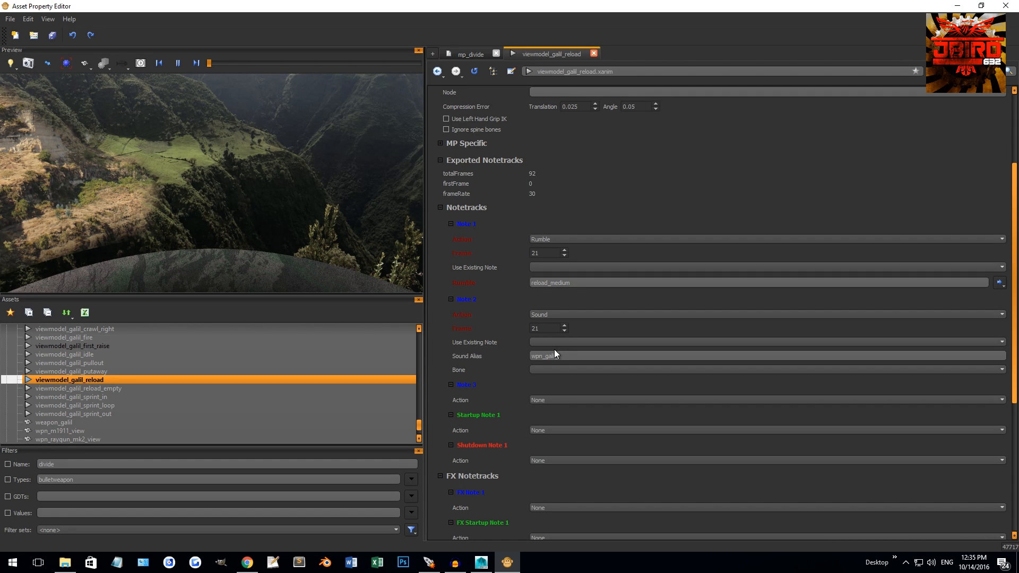
{"action": "type", "text": "wpn_galil_mag_out"}
Step: Switch to Maya and play through the reload animation to locate the magazine insertion, stopping at frame 61
{"action": "left_click", "coordinate": [481, 563]}
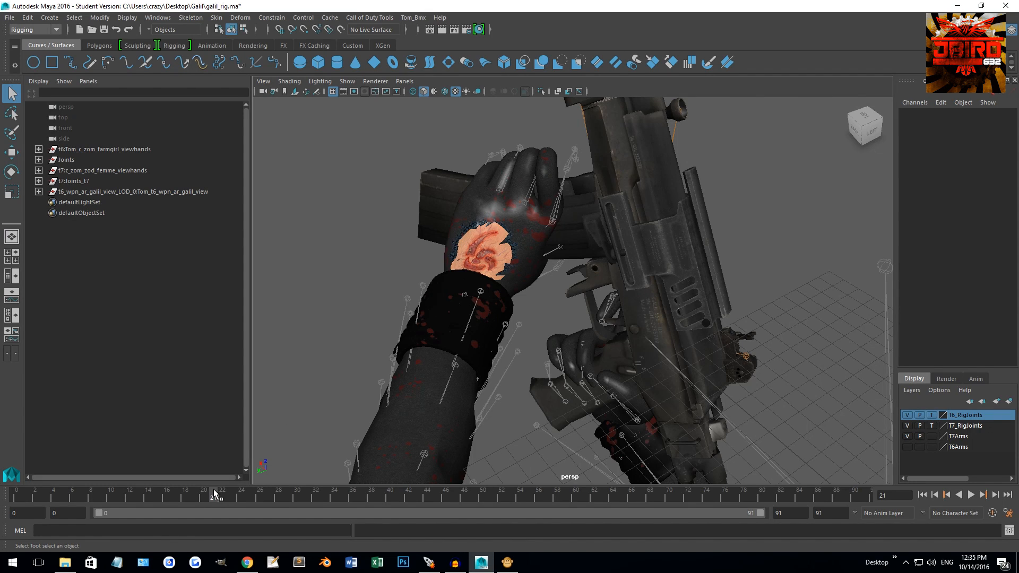
{"action": "key", "text": "alt+v"}
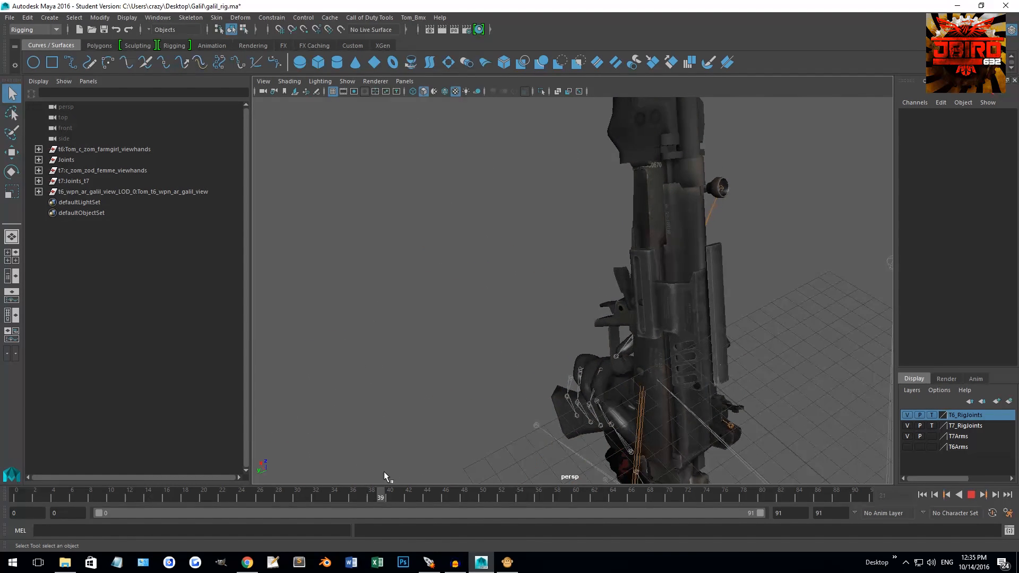
{"action": "left_click", "coordinate": [528, 498]}
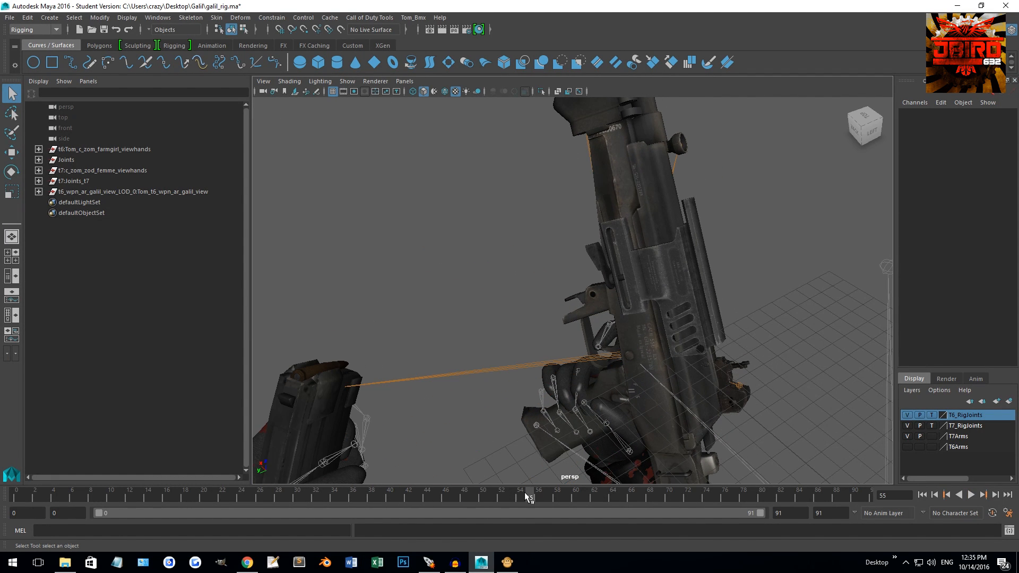
{"action": "key", "text": "alt+v"}
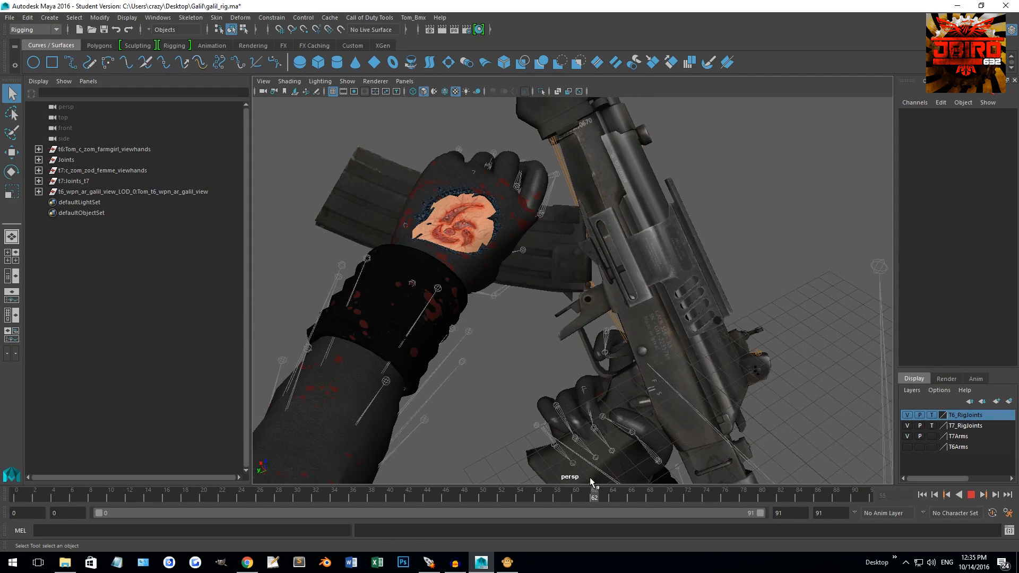
{"action": "mouse_move", "coordinate": [625, 473]}
{"action": "left_mouse_down"}
{"action": "mouse_move", "coordinate": [571, 480]}
{"action": "mouse_move", "coordinate": [591, 478]}
{"action": "mouse_move", "coordinate": [580, 482]}
{"action": "left_mouse_up"}
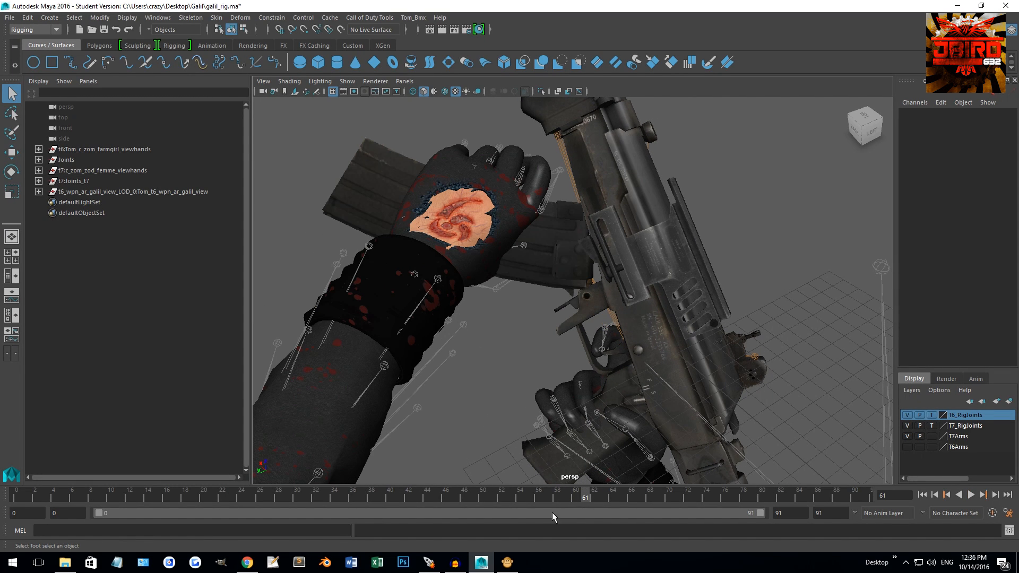
Step: Return to Asset Property Editor and set Note 3 to a Sound action at frame 61 with the alias wpn_galil_futz
{"action": "left_click", "coordinate": [507, 562]}
{"action": "left_click", "coordinate": [542, 400]}
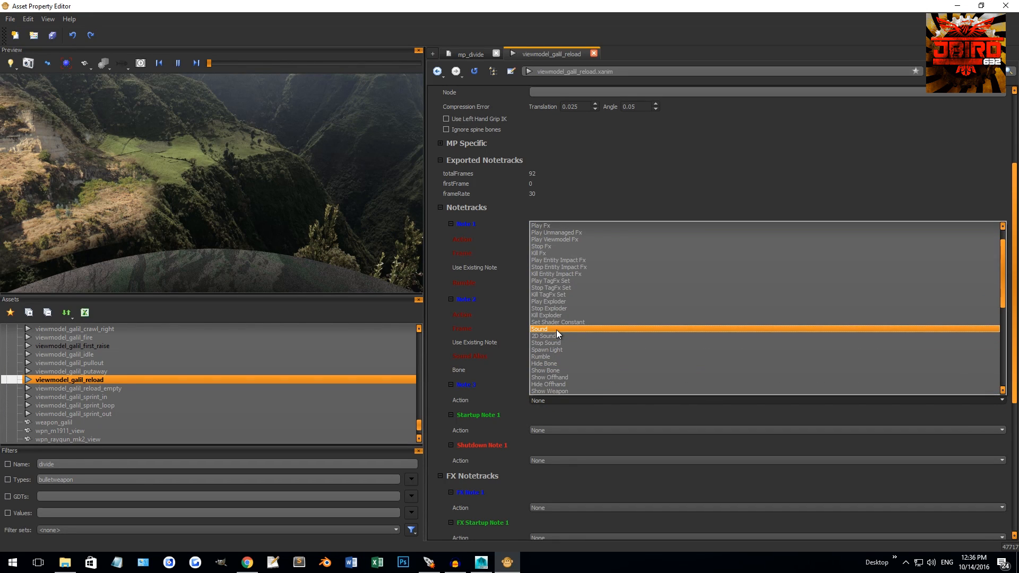
{"action": "left_click", "coordinate": [555, 329]}
{"action": "key", "text": "Tab"}
{"action": "type", "text": "61"}
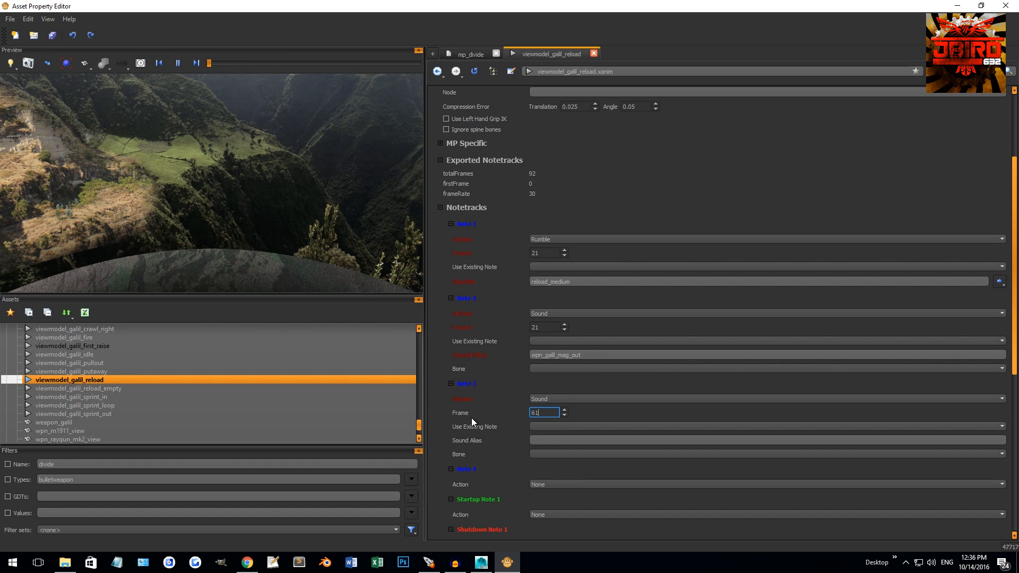
{"action": "left_click", "coordinate": [543, 441]}
{"action": "type", "text": "wpn_galil_futz"}
{"action": "scroll", "coordinate": [489, 398], "scroll_direction": "down", "scroll_amount": 2}
Step: Switch to Maya and scrub the reload animation forward to frame 64
{"action": "left_click", "coordinate": [485, 564]}
{"action": "mouse_move", "coordinate": [596, 497]}
{"action": "left_mouse_down"}
{"action": "mouse_move", "coordinate": [629, 495]}
{"action": "mouse_move", "coordinate": [613, 494]}
{"action": "left_mouse_up"}
{"action": "key", "text": "alt+v"}
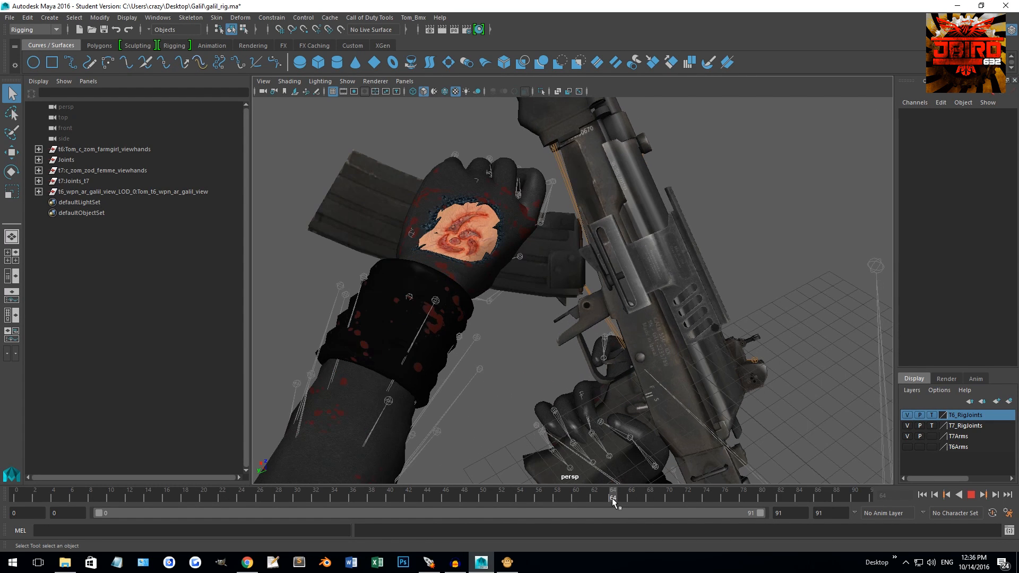
{"action": "key", "text": "alt+v"}
Step: Back in Asset Property Editor, set Note 4 to a Rumble action at frame 64 using reload_medium
{"action": "left_click", "coordinate": [506, 562]}
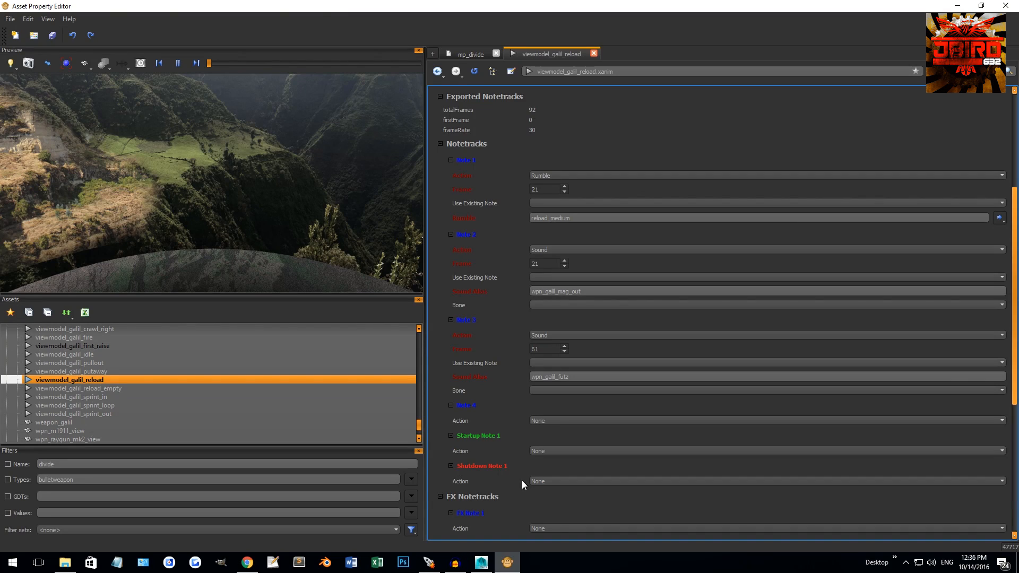
{"action": "left_click", "coordinate": [539, 421]}
{"action": "scroll", "coordinate": [561, 368], "scroll_direction": "down", "scroll_amount": 1}
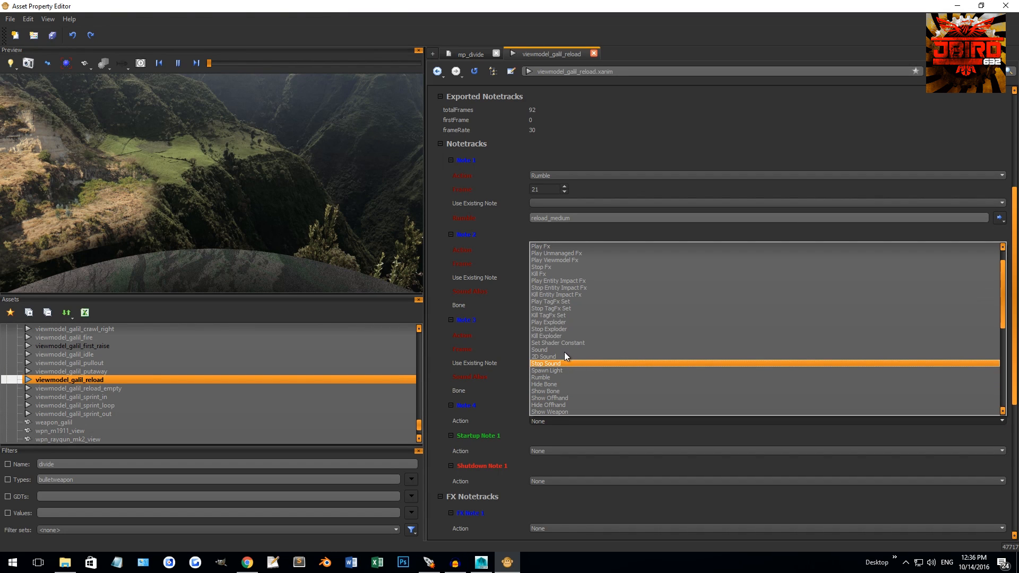
{"action": "left_click", "coordinate": [551, 377]}
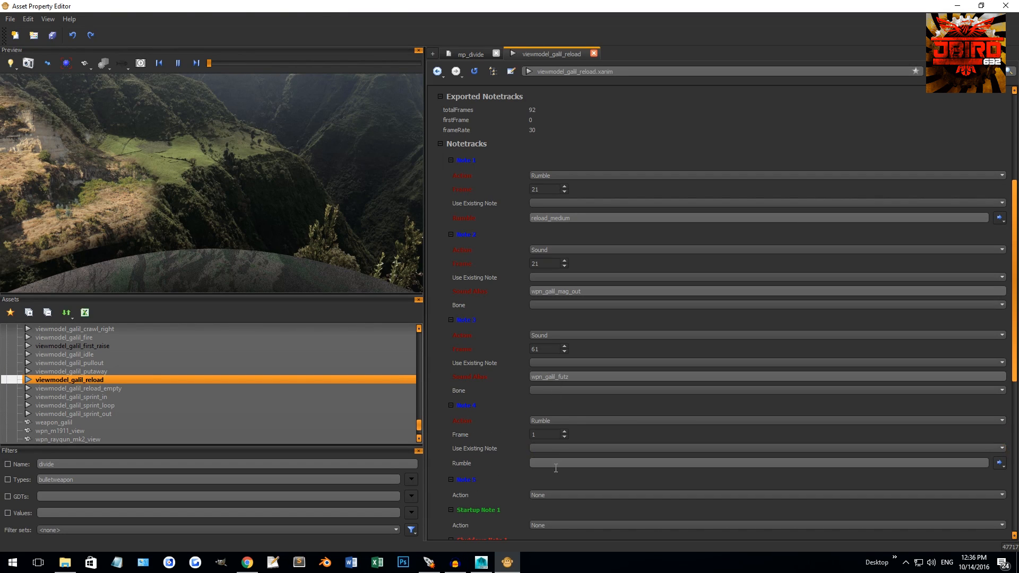
{"action": "type", "text": "64"}
{"action": "left_click", "coordinate": [572, 463]}
{"action": "type", "text": "re"}
{"action": "left_click", "coordinate": [565, 480]}
Step: Set Note 5 to a Sound action at frame 64 with the sound alias wpn_galil_mag_in
{"action": "scroll", "coordinate": [519, 445], "scroll_direction": "down", "scroll_amount": 3}
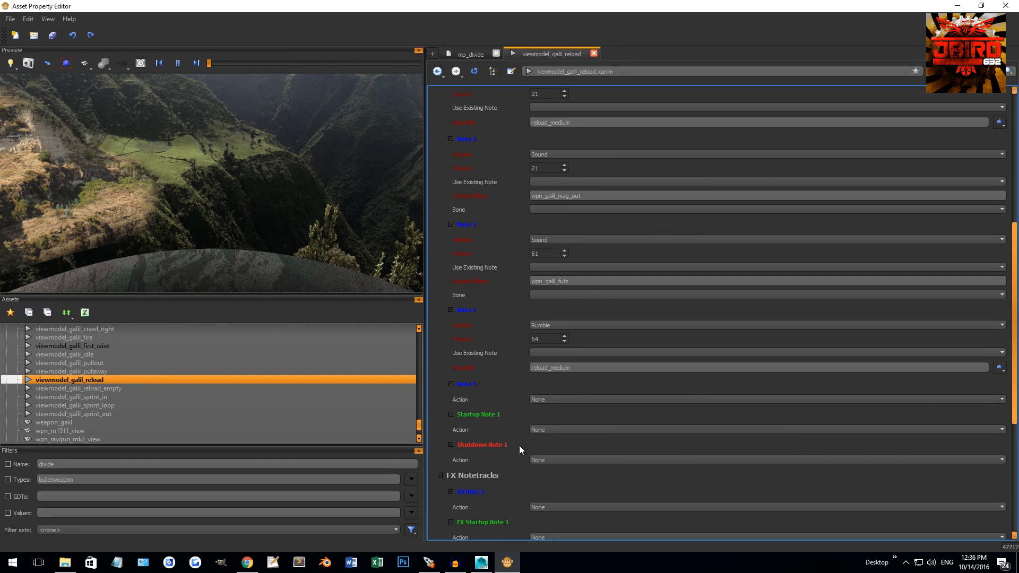
{"action": "left_click", "coordinate": [543, 399]}
{"action": "left_click", "coordinate": [554, 336]}
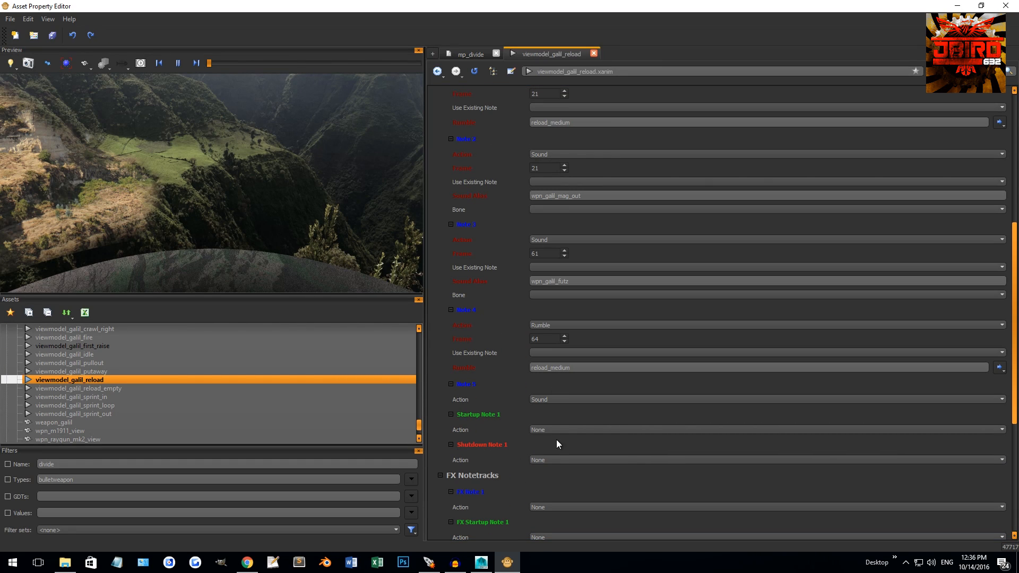
{"action": "double_click", "coordinate": [542, 414]}
{"action": "type", "text": "64"}
{"action": "key", "text": "Return"}
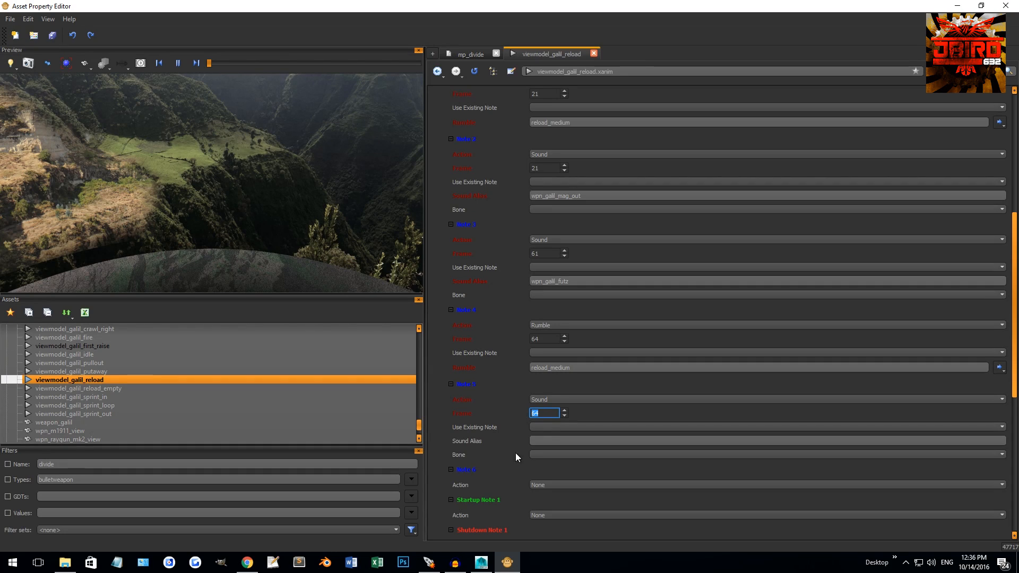
{"action": "left_click", "coordinate": [545, 439]}
{"action": "type", "text": "wpn_galil_mag_in"}
Step: Switch to Maya, scrub the reload animation to its last frame, and reopen galil_rig.ma from the Galil folder
{"action": "left_click", "coordinate": [482, 562]}
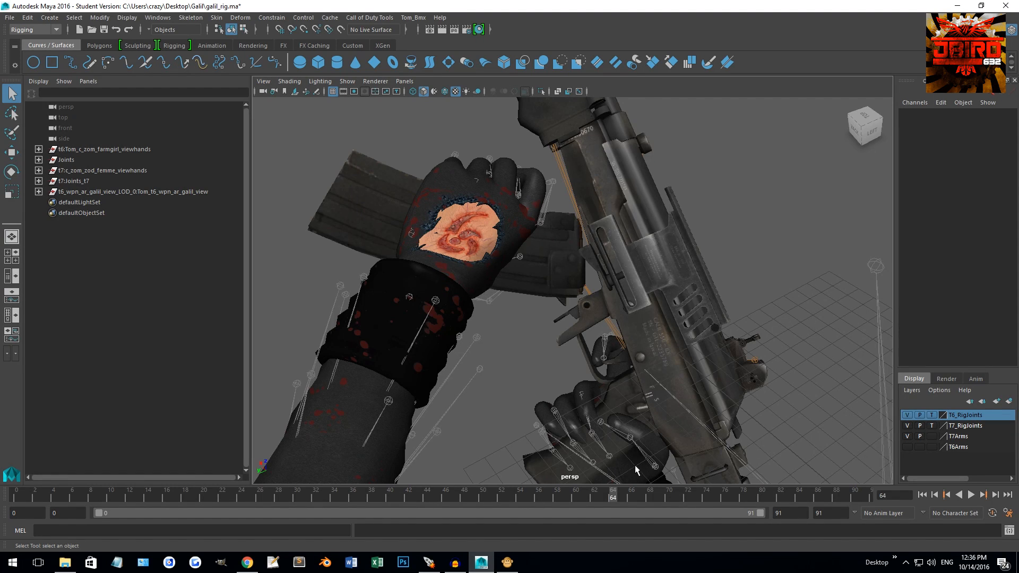
{"action": "left_click_drag", "start_coordinate": [615, 494], "coordinate": [919, 454]}
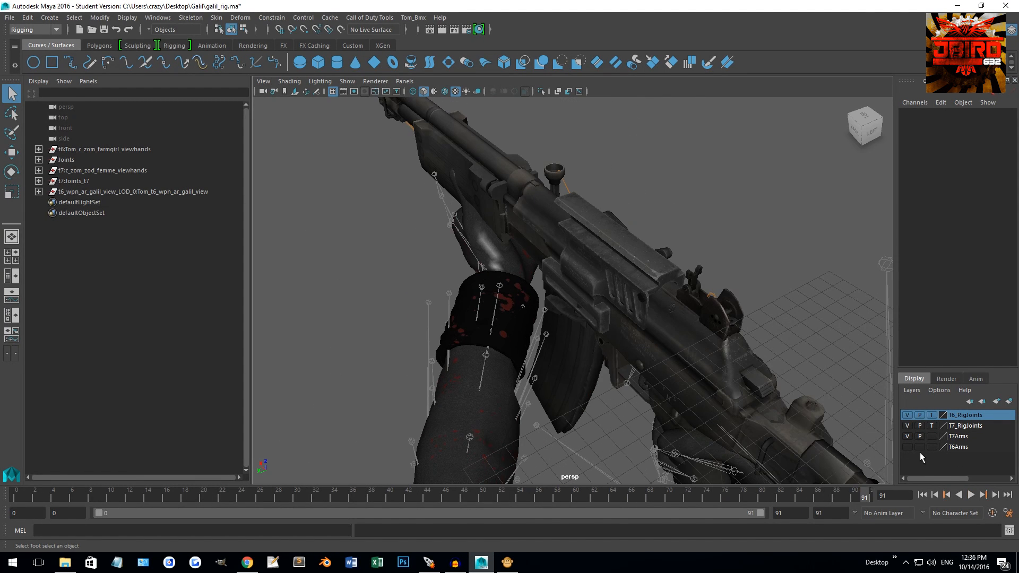
{"action": "left_click", "coordinate": [10, 18]}
{"action": "left_click", "coordinate": [32, 40]}
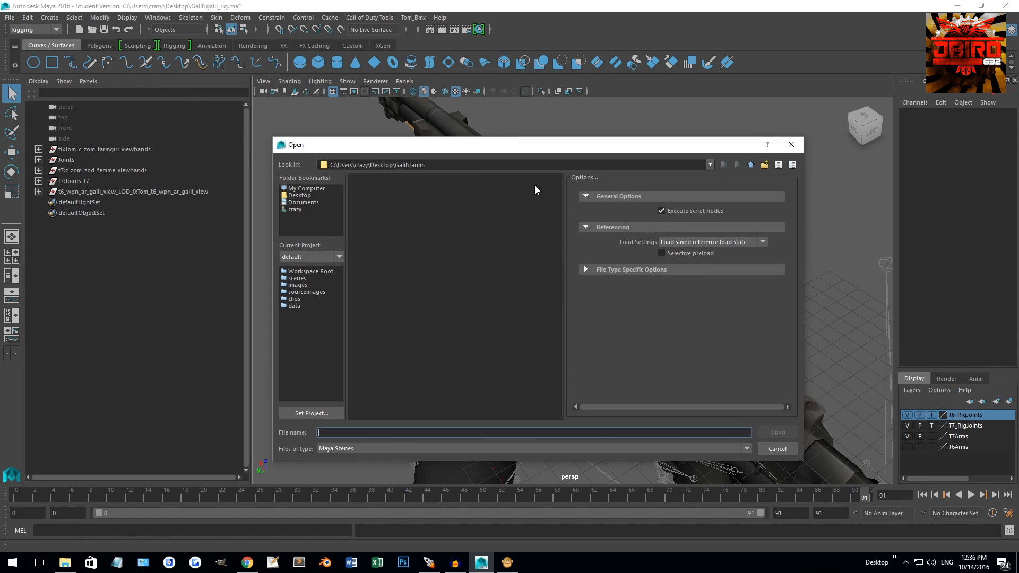
{"action": "left_click", "coordinate": [753, 165]}
{"action": "double_click", "coordinate": [377, 204]}
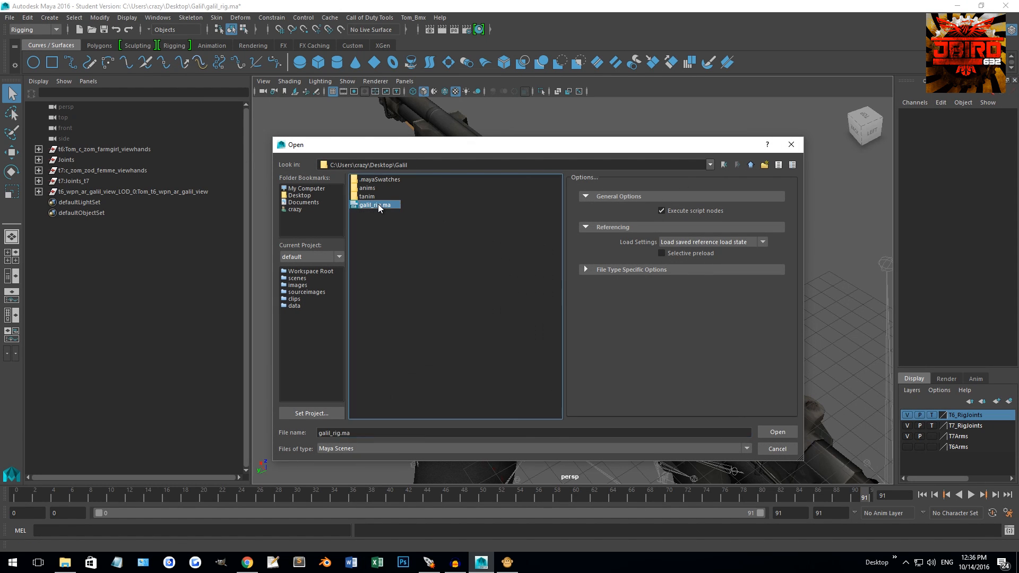
{"action": "left_click", "coordinate": [509, 283]}
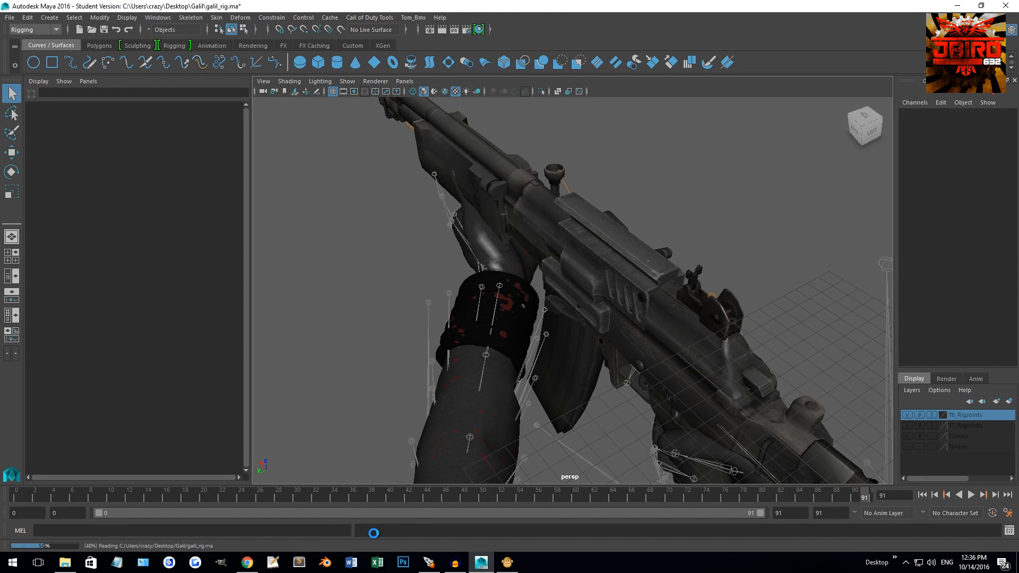
Step: Return to Asset Property Editor and open the viewmodel_galil_reload_empty animation asset
{"action": "left_click", "coordinate": [507, 562]}
{"action": "left_click", "coordinate": [481, 269]}
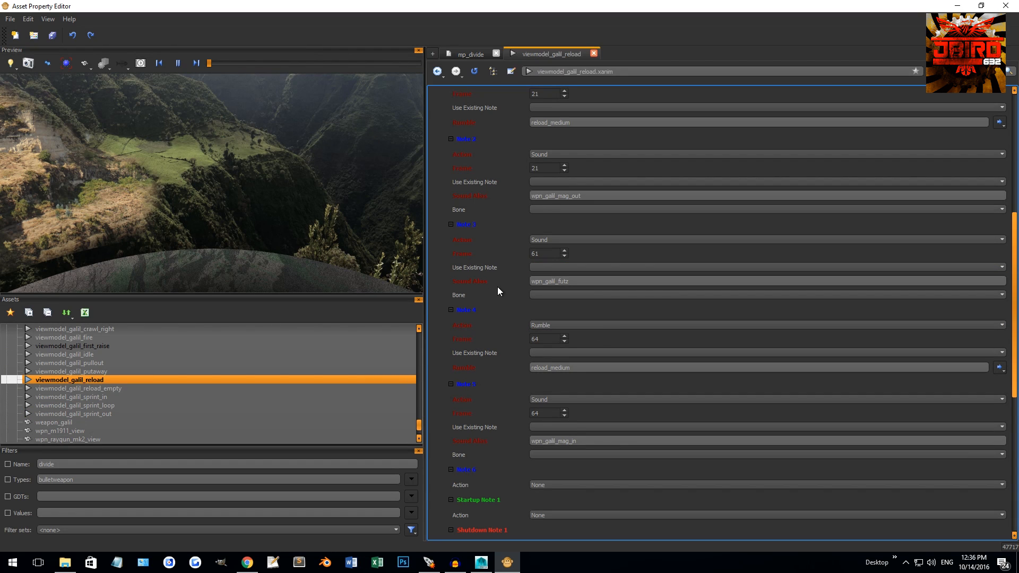
{"action": "left_click", "coordinate": [113, 389]}
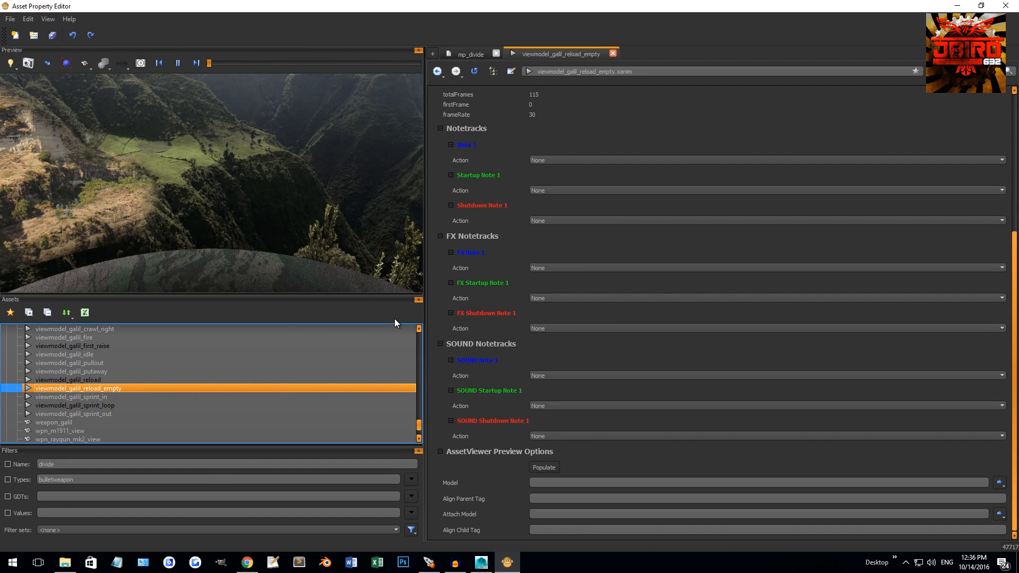
Step: Set Note 1 of viewmodel_galil_reload_empty to a Rumble action at frame 21 using reload_medium
{"action": "left_click", "coordinate": [558, 160]}
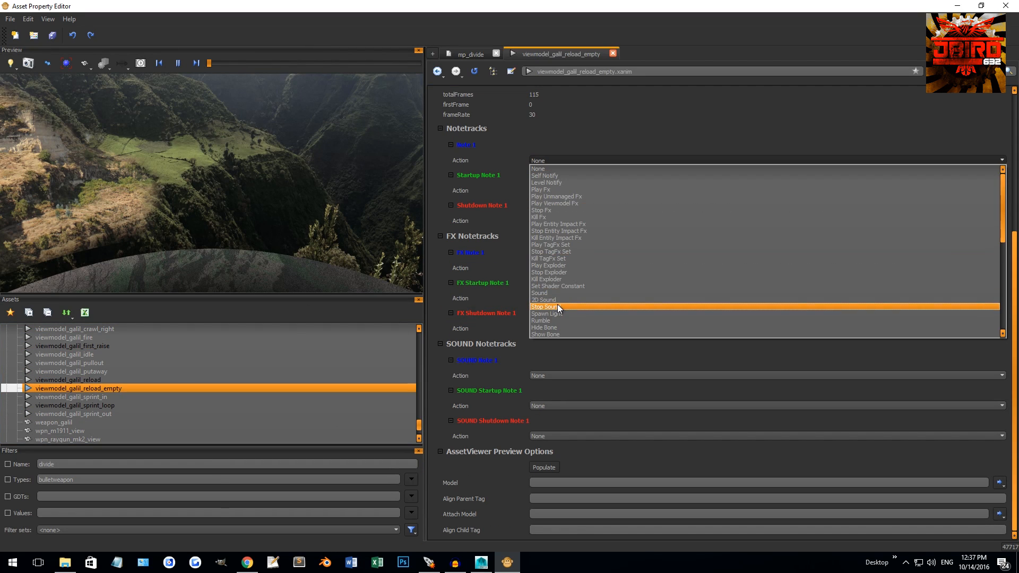
{"action": "left_click", "coordinate": [551, 317]}
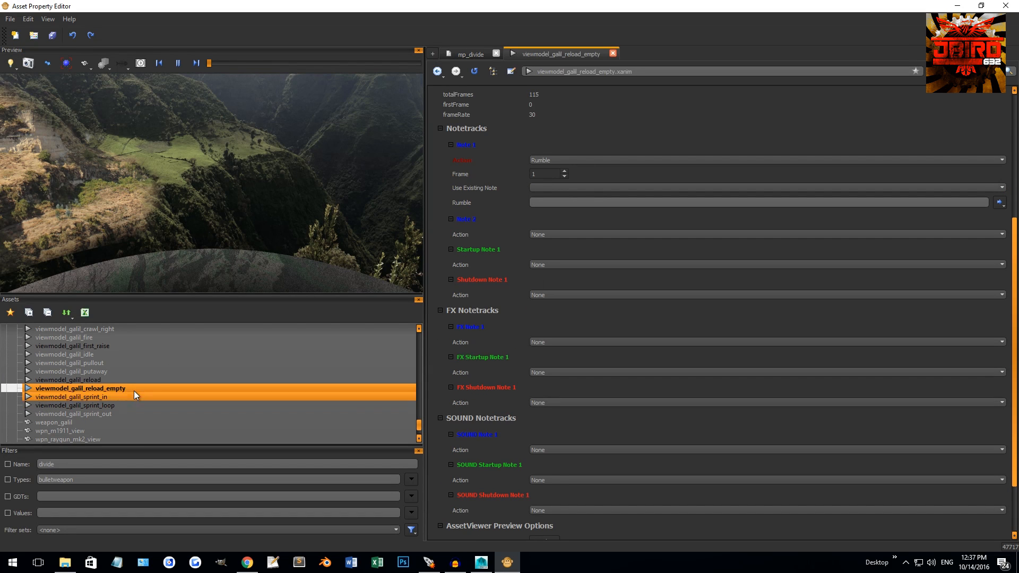
{"action": "left_click", "coordinate": [112, 380]}
{"action": "left_click", "coordinate": [113, 389]}
{"action": "double_click", "coordinate": [537, 174]}
{"action": "left_click", "coordinate": [546, 202]}
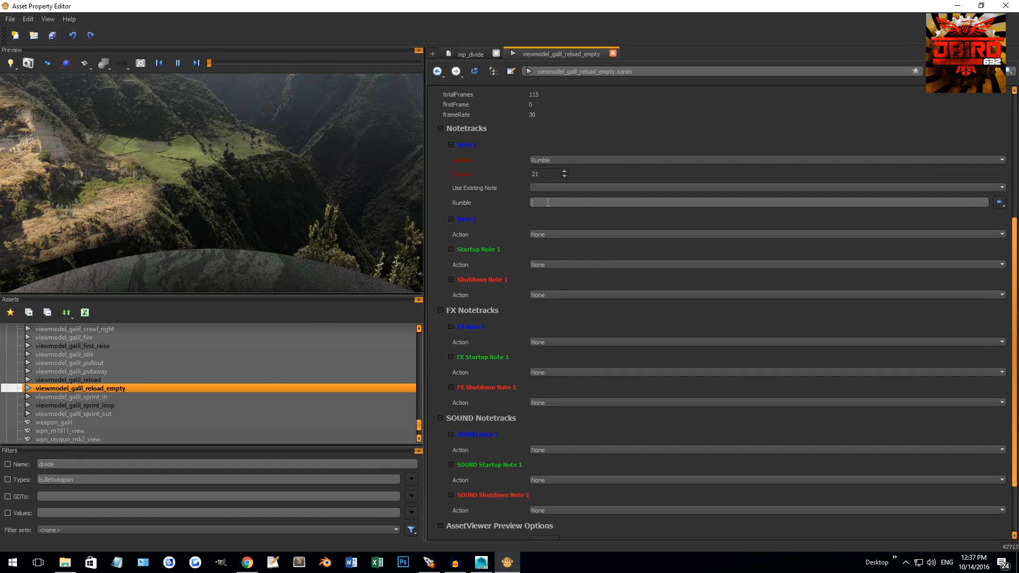
{"action": "left_click", "coordinate": [557, 220]}
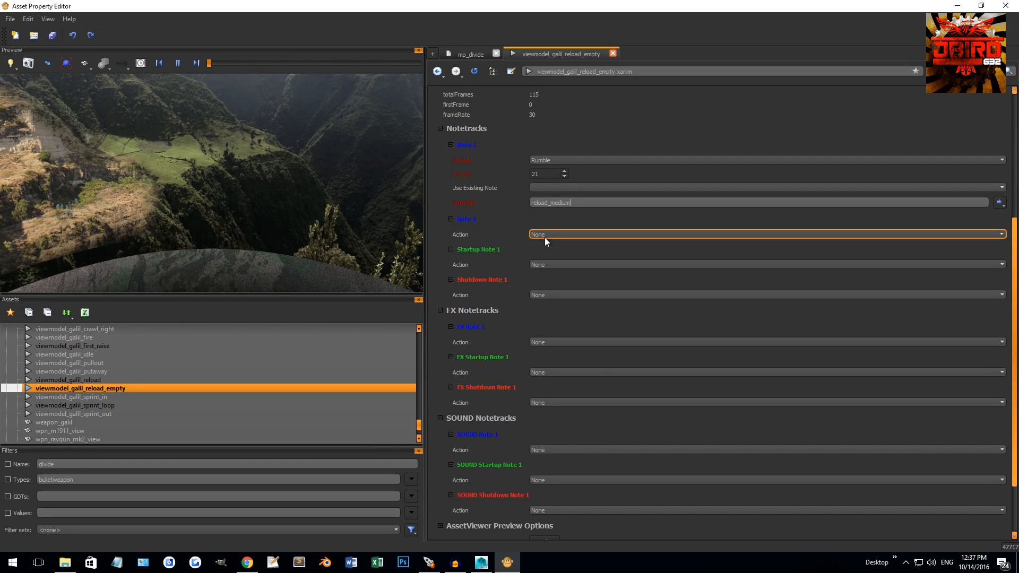
Step: Set Note 2 of viewmodel_galil_reload_empty to a Sound action at frame 21 with the sound alias wpn_galil_mag_out
{"action": "left_click", "coordinate": [560, 235]}
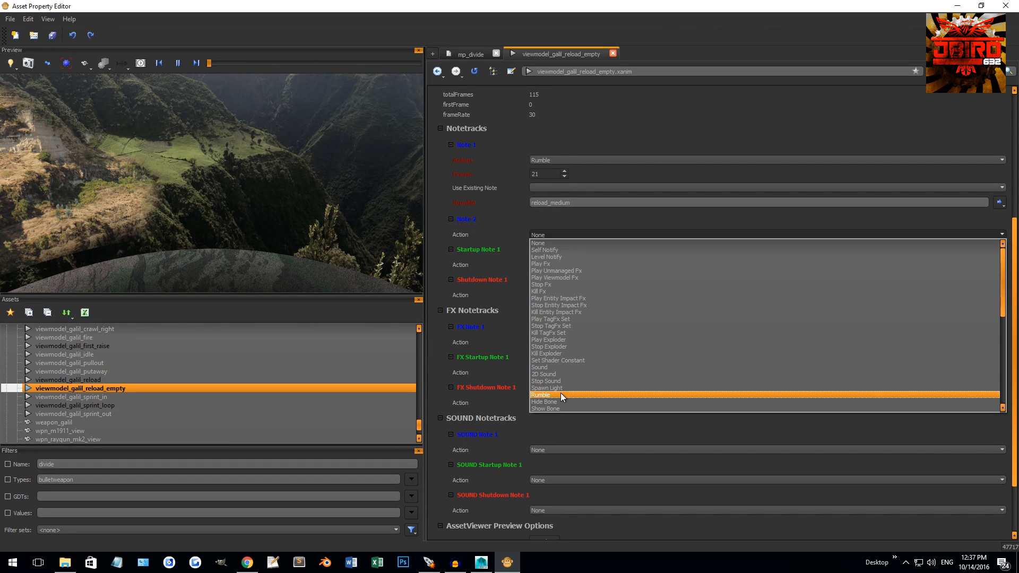
{"action": "left_click", "coordinate": [549, 366]}
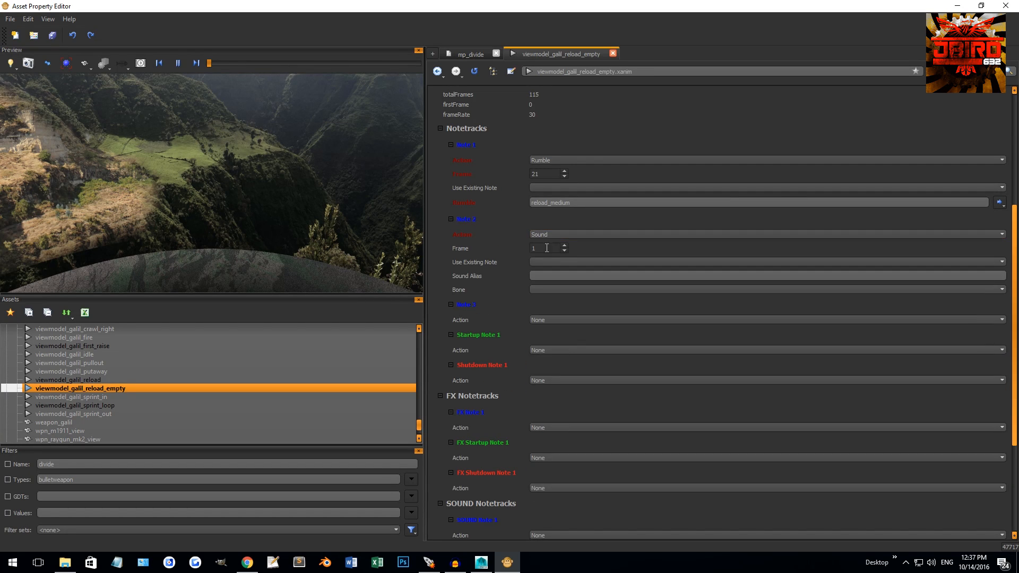
{"action": "key", "text": "Tab"}
{"action": "type", "text": "21"}
{"action": "key", "text": "Return"}
{"action": "left_click", "coordinate": [553, 276]}
{"action": "key", "text": "Return"}
Step: Set Note 3 to a Sound action at frame 61 with the sound alias wpn_galil_futz, checking the viewmodel_galil_reload notes for the values
{"action": "left_click", "coordinate": [543, 320]}
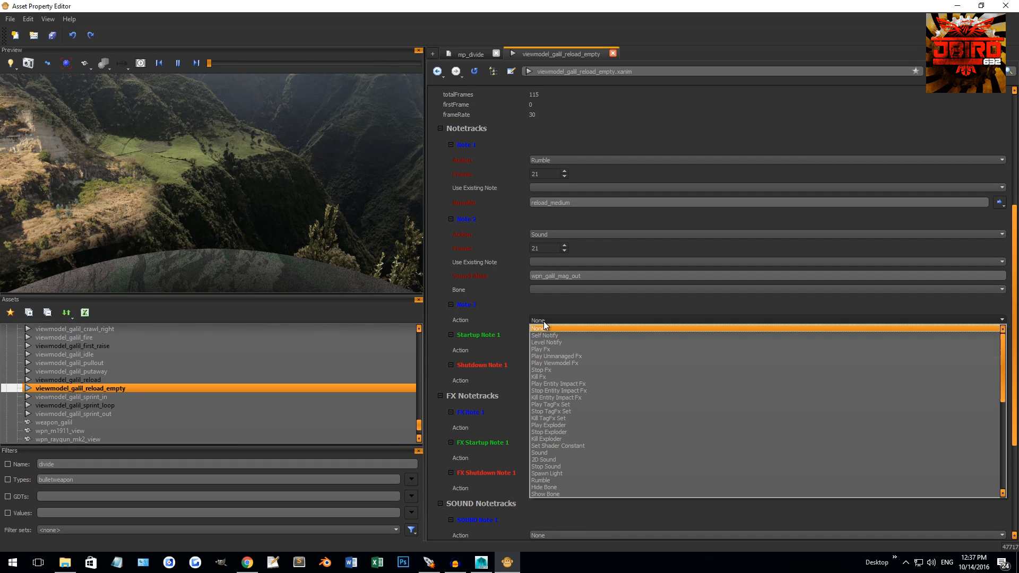
{"action": "left_click", "coordinate": [557, 452]}
{"action": "left_click", "coordinate": [105, 377]}
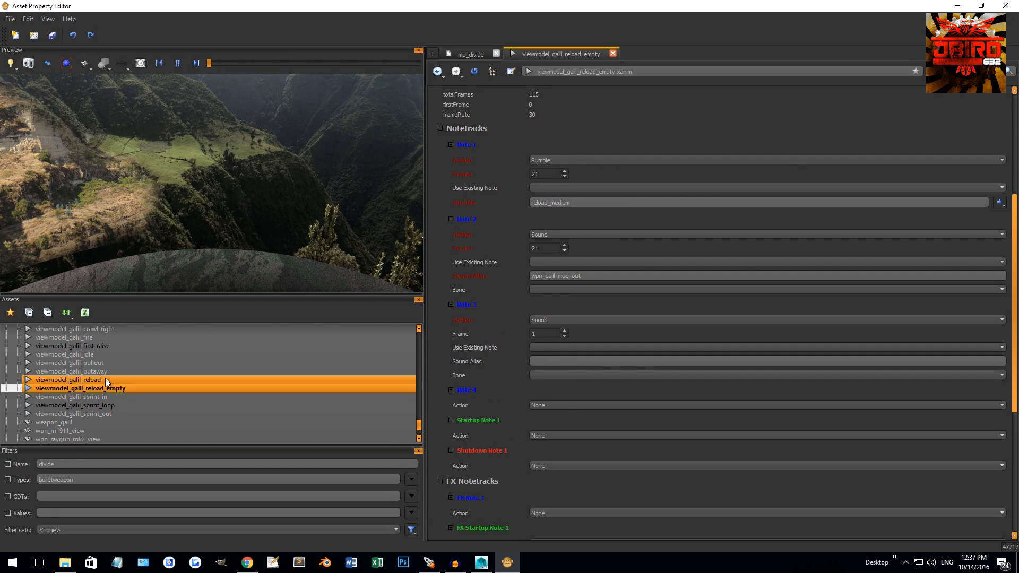
{"action": "left_click", "coordinate": [109, 387]}
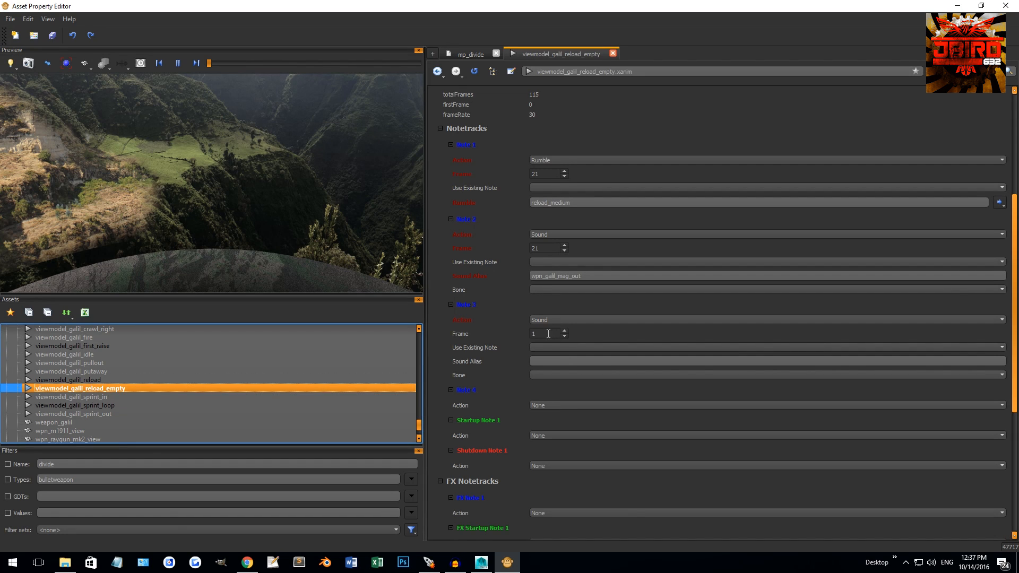
{"action": "type", "text": "61"}
{"action": "left_click", "coordinate": [538, 359]}
{"action": "type", "text": "wpn_galil"}
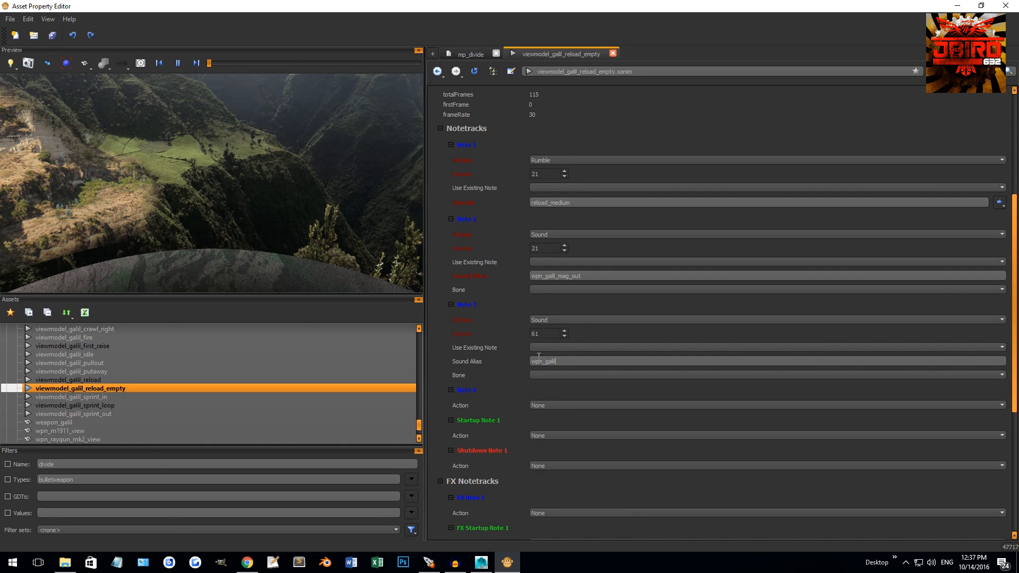
{"action": "type", "text": "_futz"}
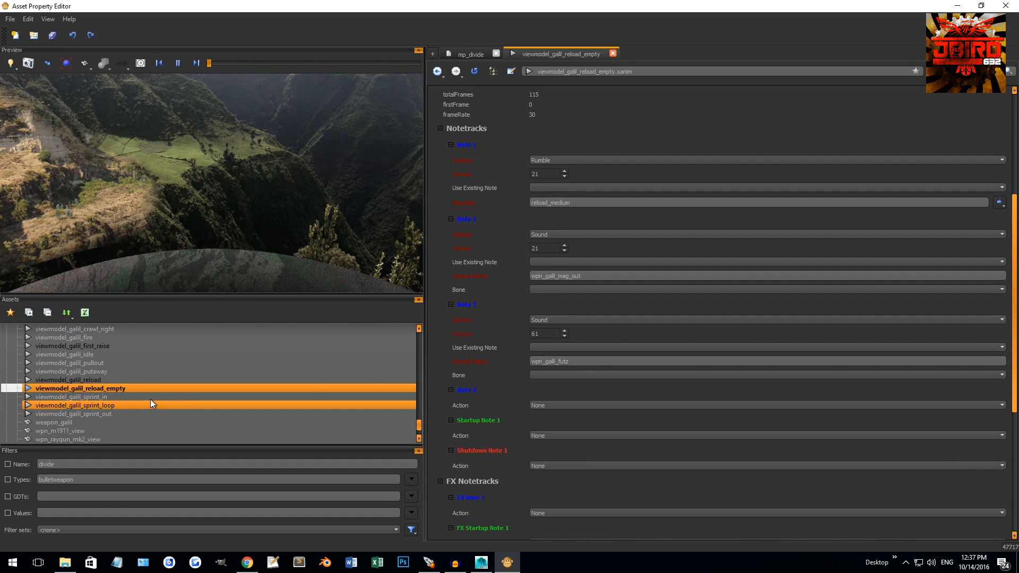
Step: Set Note 4 of the empty reload animation to a Rumble action at frame 64 using reload_medium
{"action": "left_click", "coordinate": [139, 389]}
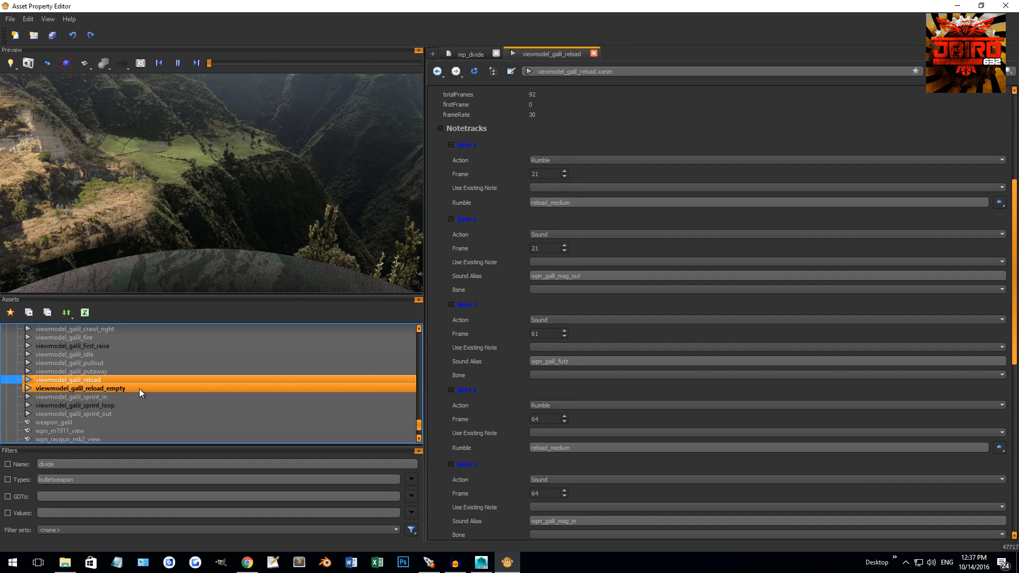
{"action": "left_click", "coordinate": [552, 404]}
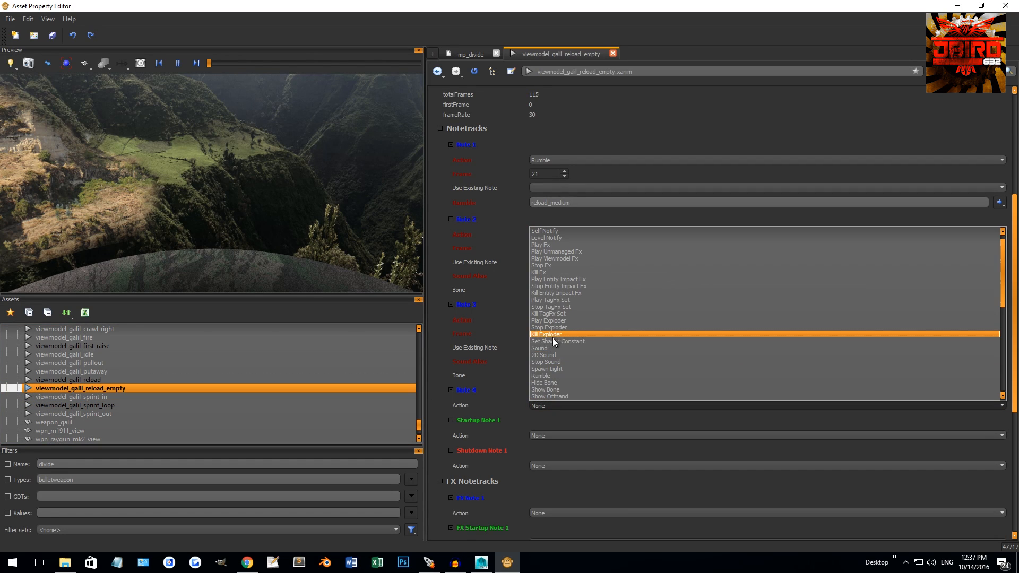
{"action": "left_click", "coordinate": [546, 376]}
{"action": "key", "text": "Tab"}
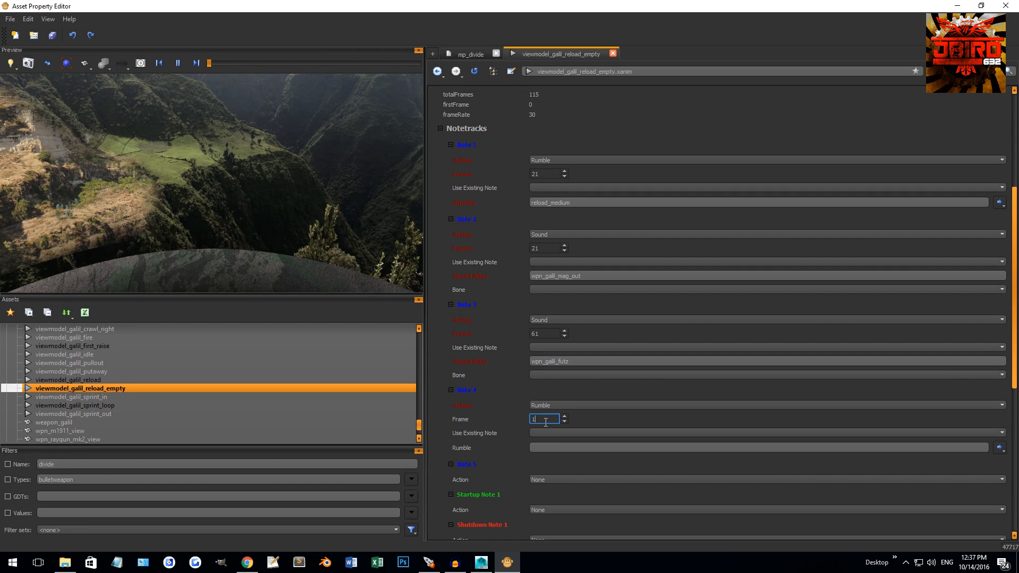
{"action": "left_click", "coordinate": [557, 446]}
{"action": "type", "text": "re"}
{"action": "left_click", "coordinate": [562, 463]}
Step: Set Note 5 of the empty reload animation to a Sound action at frame 64 with the sound alias wpn_galil_mag_in
{"action": "left_click", "coordinate": [546, 475]}
{"action": "left_click", "coordinate": [555, 414]}
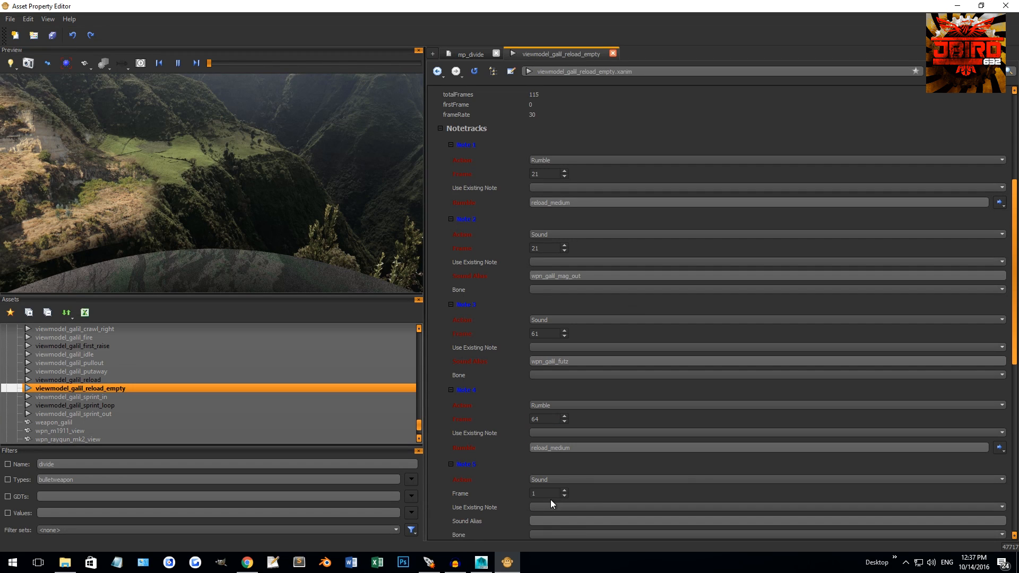
{"action": "type", "text": "64"}
{"action": "scroll", "coordinate": [515, 449], "scroll_direction": "down", "scroll_amount": 4}
{"action": "left_click", "coordinate": [547, 394]}
{"action": "type", "text": "r"}
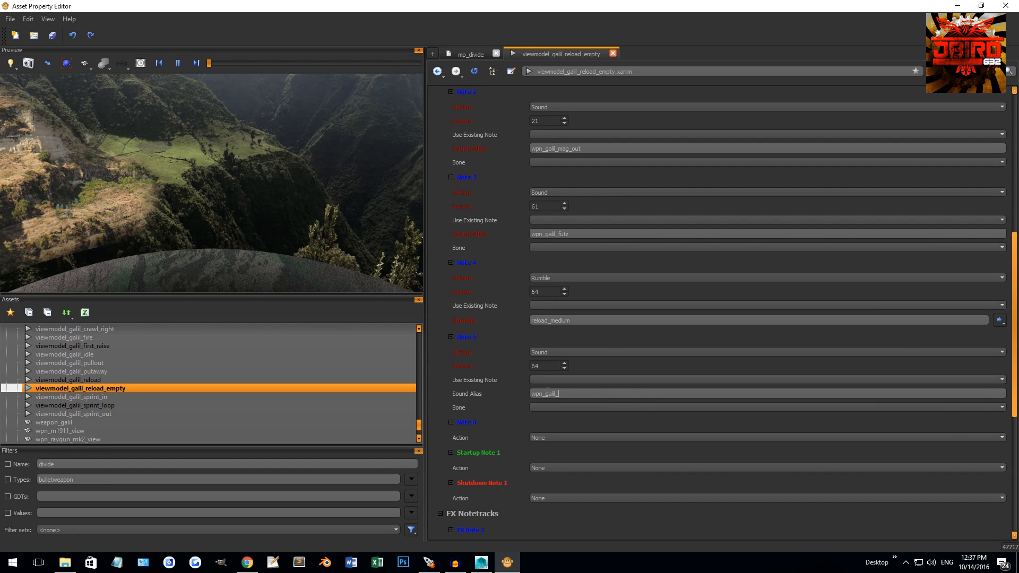
{"action": "key", "text": "Return"}
Step: Switch to Maya and load viewmodel_galil_t6_reload_empty.tanim from the tanim folder onto the Galil rig
{"action": "left_click", "coordinate": [481, 562]}
{"action": "left_click", "coordinate": [64, 562]}
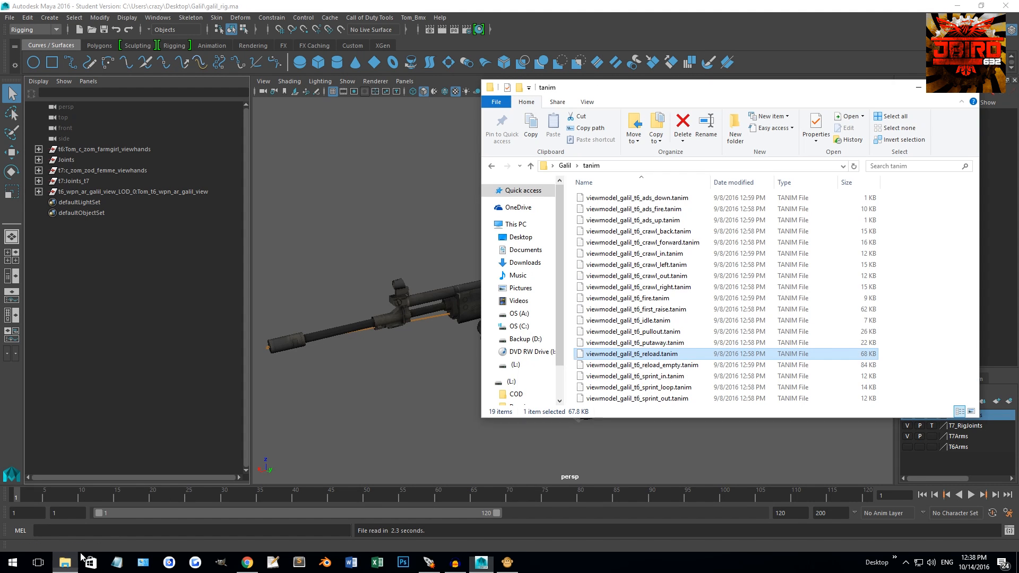
{"action": "left_click_drag", "start_coordinate": [649, 366], "coordinate": [383, 366]}
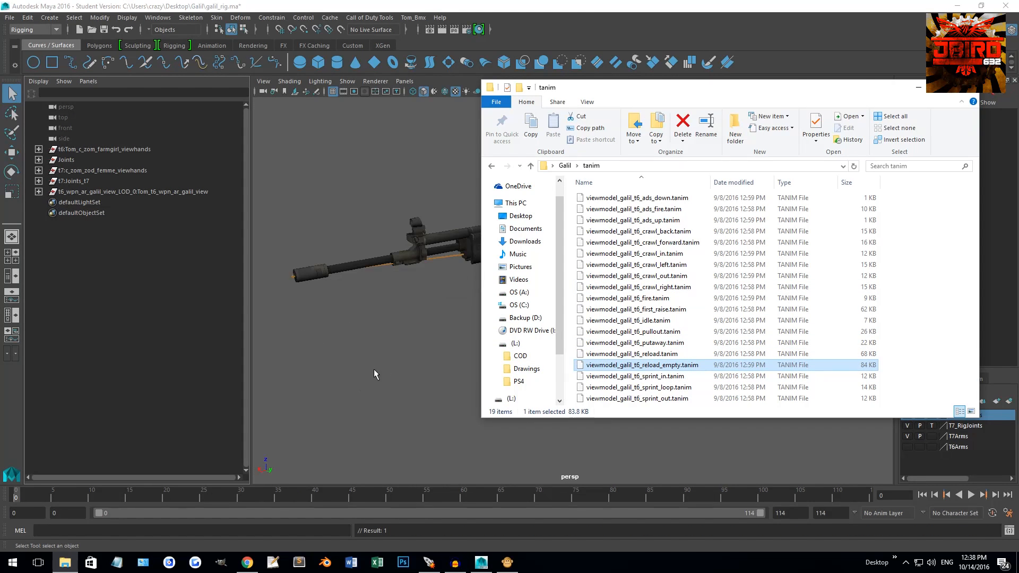
Step: Scrub the empty reload animation to frame 21 and on to frame 86, examining the magazine removal and bolt pull up close
{"action": "left_click_drag", "start_coordinate": [85, 497], "coordinate": [174, 501]}
{"action": "left_click_drag", "start_coordinate": [403, 313], "coordinate": [488, 386], "text": "alt"}
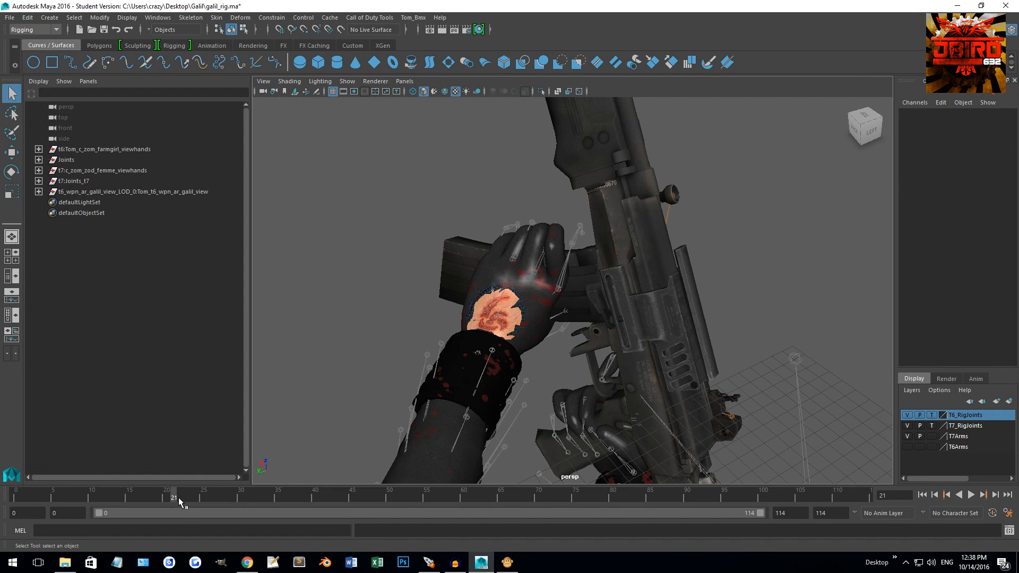
{"action": "key", "text": "alt+v"}
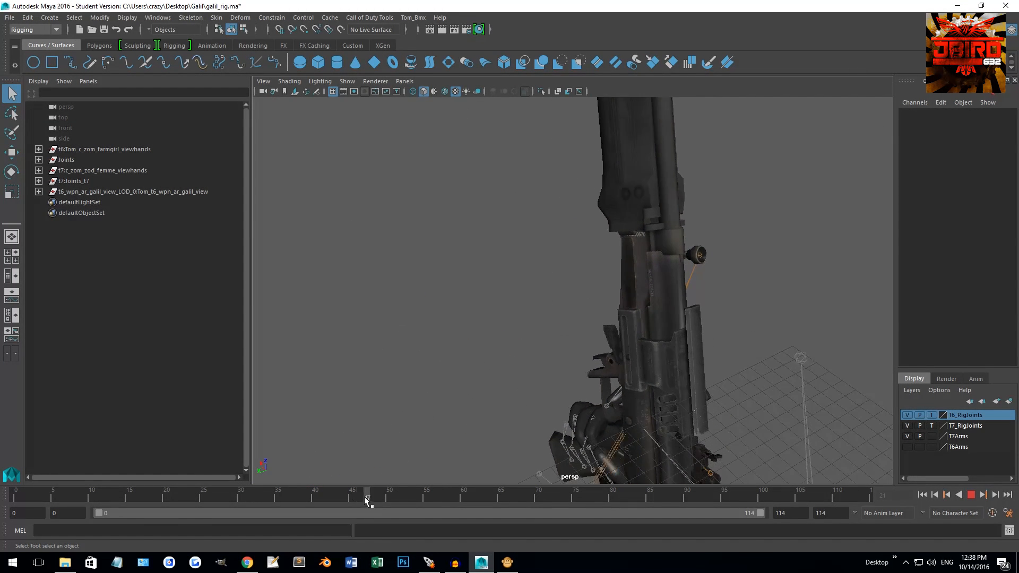
{"action": "mouse_move", "coordinate": [479, 496]}
{"action": "left_mouse_down"}
{"action": "mouse_move", "coordinate": [467, 498]}
{"action": "mouse_move", "coordinate": [642, 498]}
{"action": "left_mouse_up"}
{"action": "left_click_drag", "start_coordinate": [521, 423], "coordinate": [406, 396], "text": "alt"}
{"action": "middle_click_drag", "start_coordinate": [405, 395], "coordinate": [521, 387], "text": "alt"}
{"action": "right_click_drag", "start_coordinate": [521, 387], "coordinate": [508, 509], "text": "alt"}
{"action": "key", "text": "alt+v"}
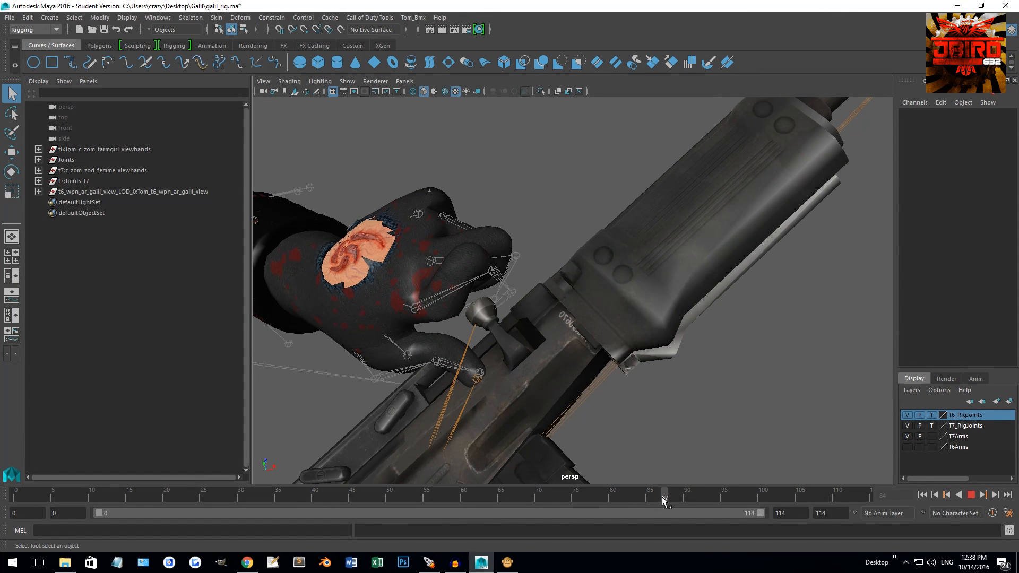
Step: Return to Asset Property Editor and set Note 6 to a Rumble action at frame 86 using reload_small
{"action": "left_click", "coordinate": [506, 562]}
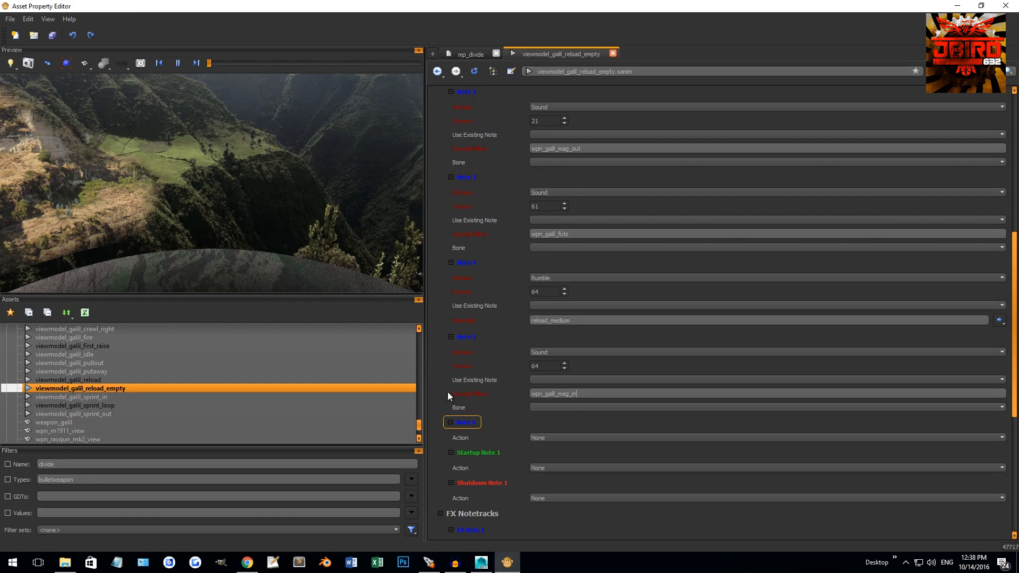
{"action": "left_click", "coordinate": [542, 436]}
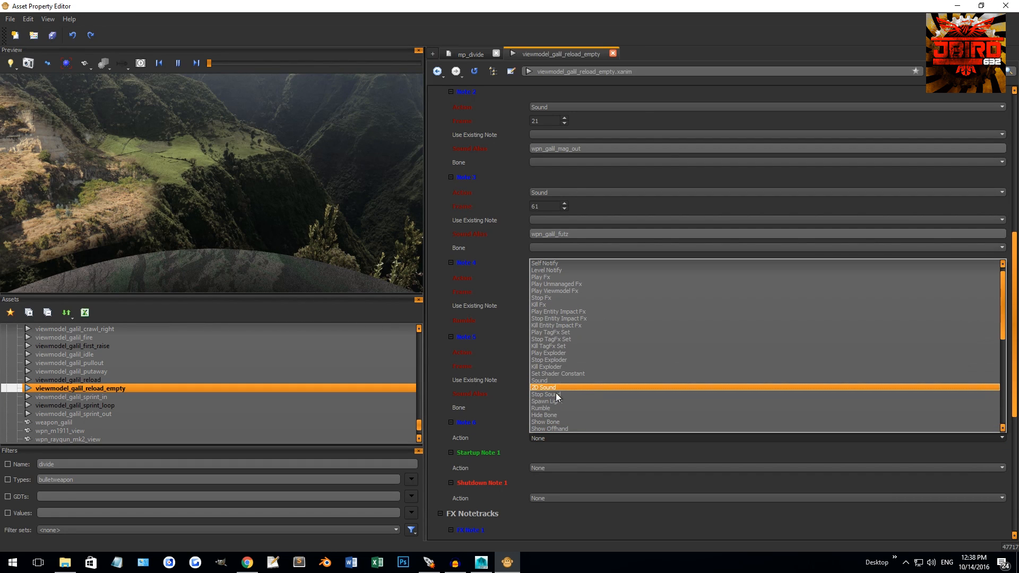
{"action": "left_click", "coordinate": [549, 408]}
{"action": "double_click", "coordinate": [548, 452]}
{"action": "type", "text": "86"}
{"action": "key", "text": "Return"}
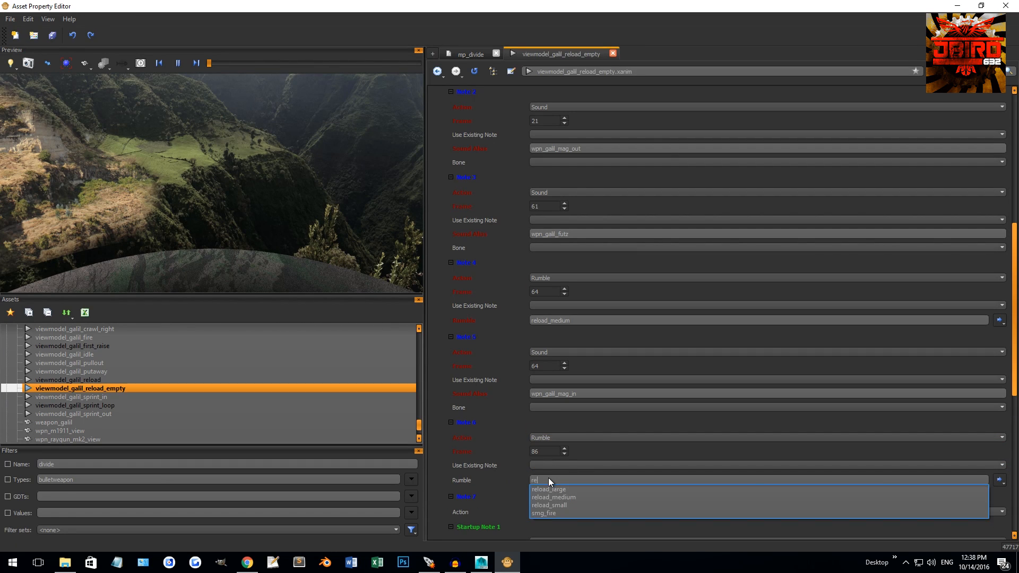
{"action": "left_click", "coordinate": [555, 505]}
Step: Set Note 7 to a Sound action at frame 86 with the sound alias wpn_galil_bolt_back
{"action": "scroll", "coordinate": [493, 445], "scroll_direction": "down", "scroll_amount": 2}
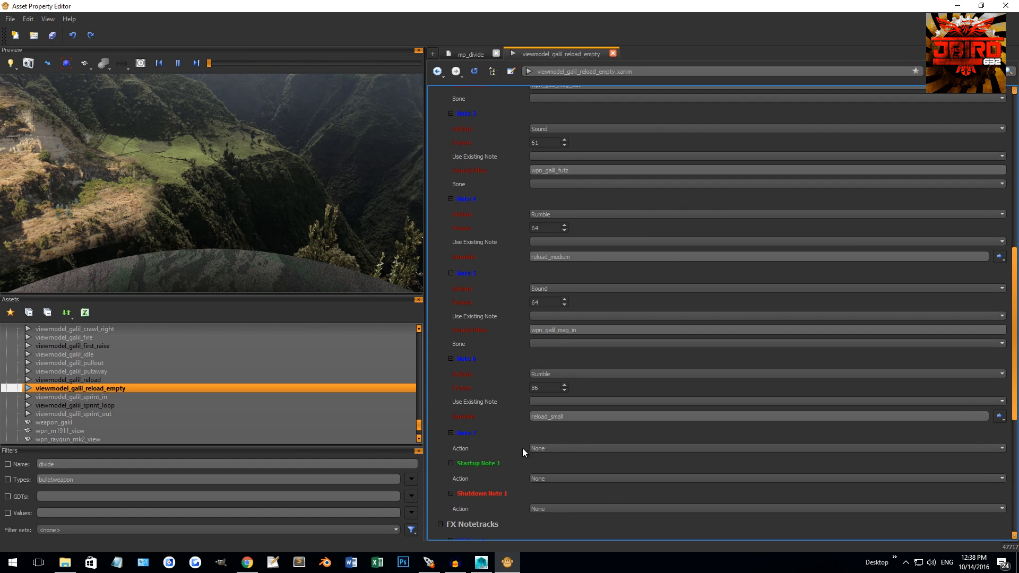
{"action": "left_click", "coordinate": [548, 448]}
{"action": "left_click", "coordinate": [548, 384]}
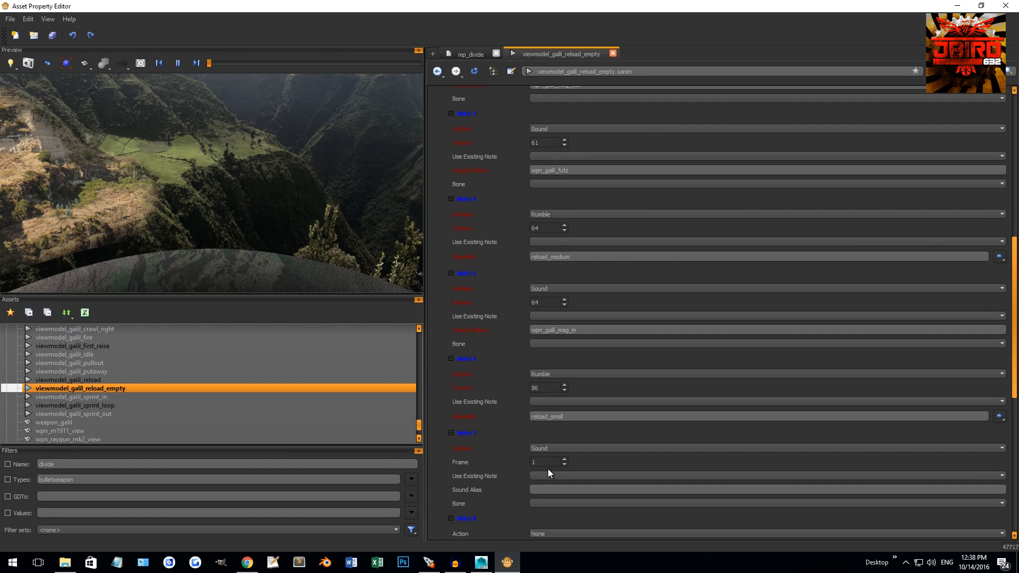
{"action": "type", "text": "86"}
{"action": "left_click", "coordinate": [556, 490]}
{"action": "scroll", "coordinate": [517, 472], "scroll_direction": "down", "scroll_amount": 4}
Step: Switch to Maya and scrub the empty reload animation to frame 95 to examine when the bolt is released
{"action": "left_click", "coordinate": [479, 565]}
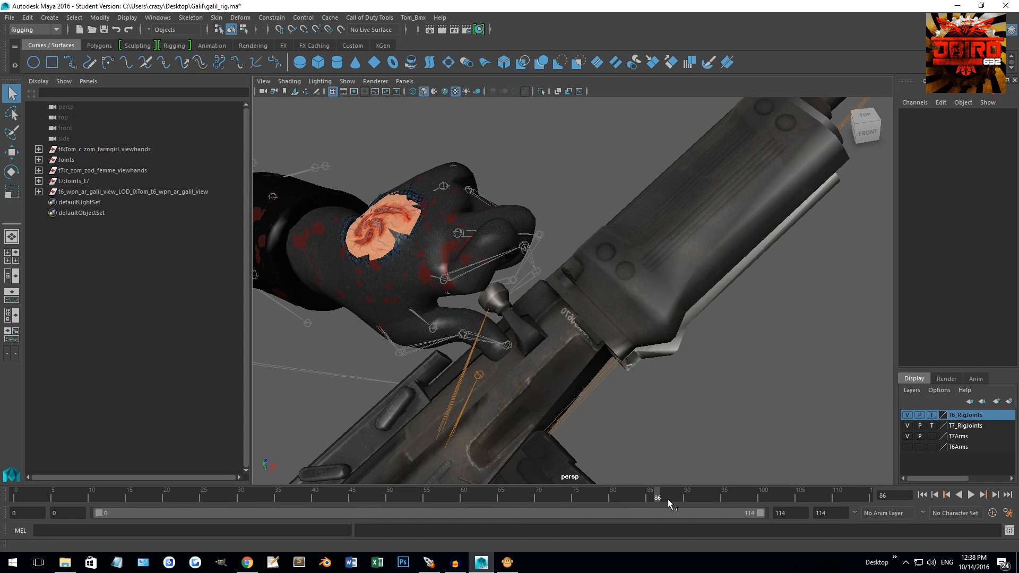
{"action": "left_click_drag", "start_coordinate": [658, 497], "coordinate": [694, 494]}
{"action": "middle_click_drag", "start_coordinate": [488, 442], "coordinate": [567, 376], "text": "alt"}
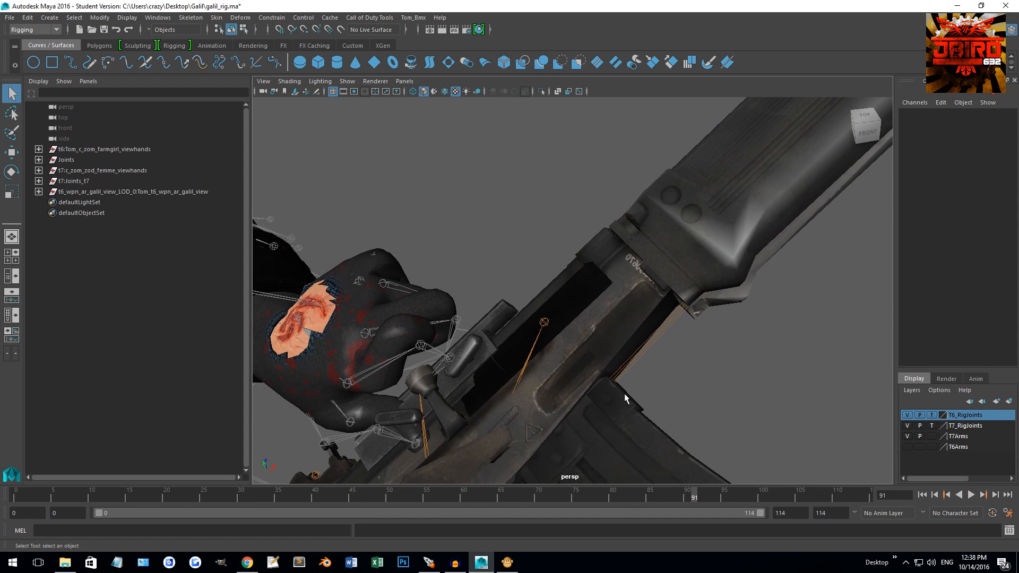
{"action": "left_click_drag", "start_coordinate": [694, 495], "coordinate": [726, 491]}
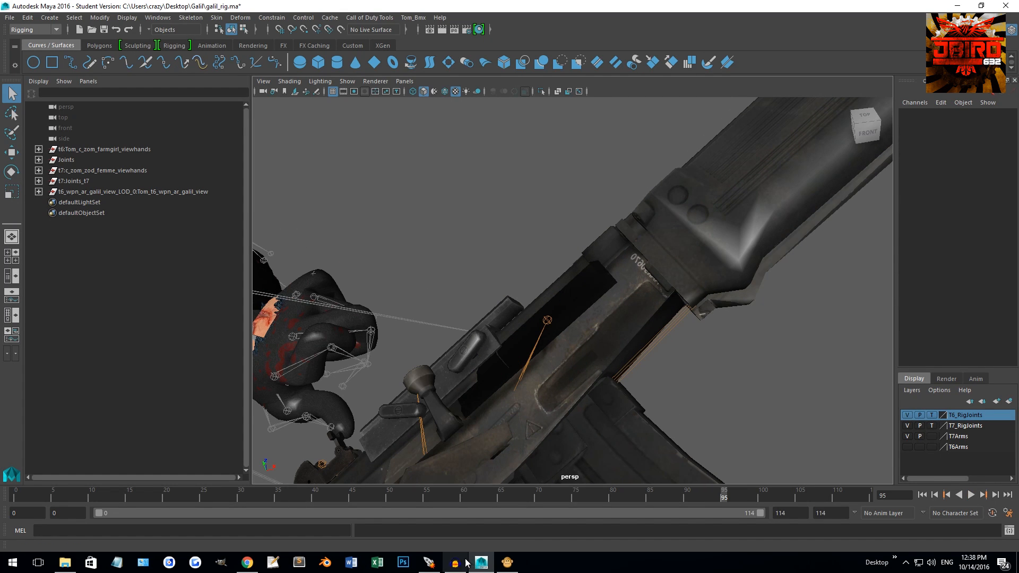
Step: Return to Asset Property Editor, set Note 8 to a Sound action at frame 95 with the Galil bolt sound alias, and save the asset
{"action": "left_click", "coordinate": [507, 562]}
{"action": "left_click", "coordinate": [563, 407]}
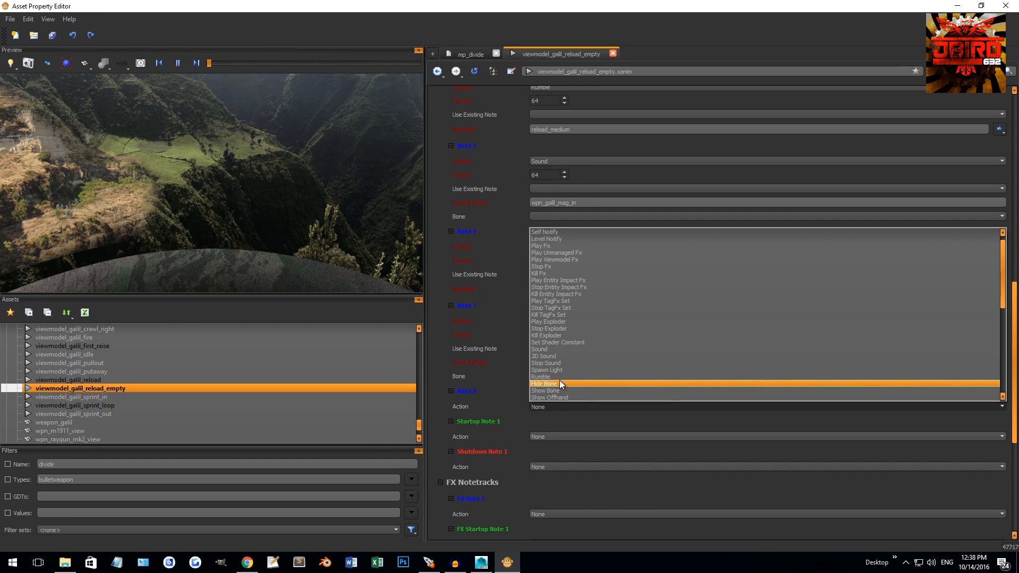
{"action": "left_click", "coordinate": [556, 352]}
{"action": "double_click", "coordinate": [544, 419]}
{"action": "type", "text": "95"}
{"action": "key", "text": "Return"}
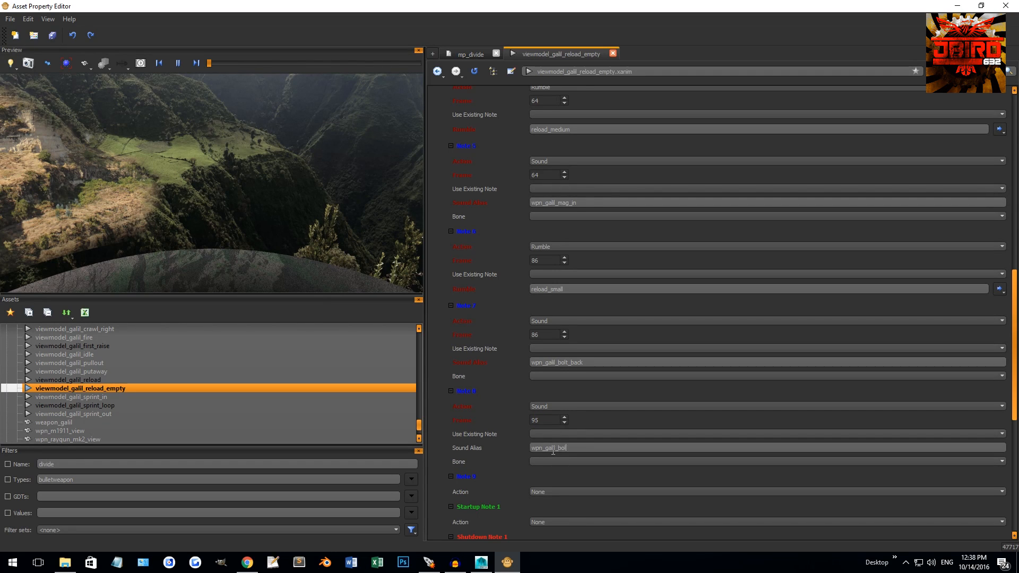
{"action": "key", "text": "ctrl+s"}
{"action": "scroll", "coordinate": [504, 334], "scroll_direction": "up", "scroll_amount": 10}
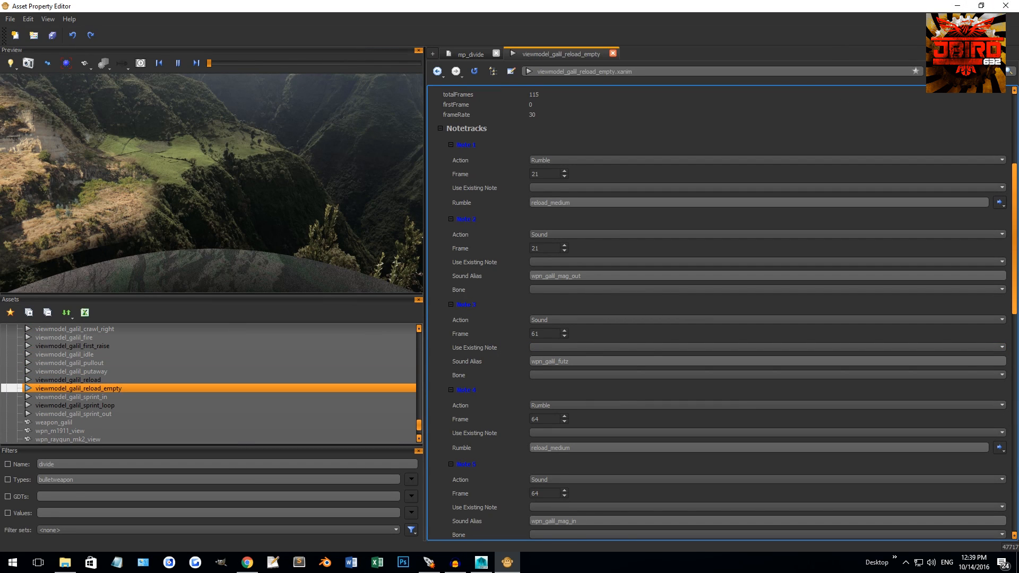
Step: Minimize Asset Property Editor, scrub through the empty reload animation in Maya once more, and close Maya
{"action": "left_click", "coordinate": [962, 8]}
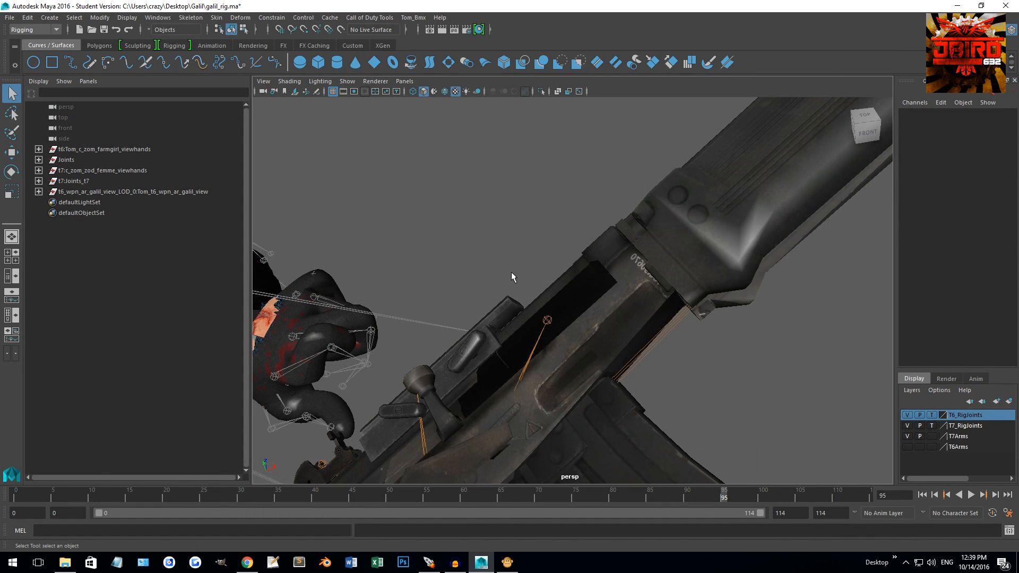
{"action": "left_click_drag", "start_coordinate": [25, 496], "coordinate": [777, 451]}
{"action": "left_click", "coordinate": [1005, 6]}
{"action": "left_click", "coordinate": [510, 285]}
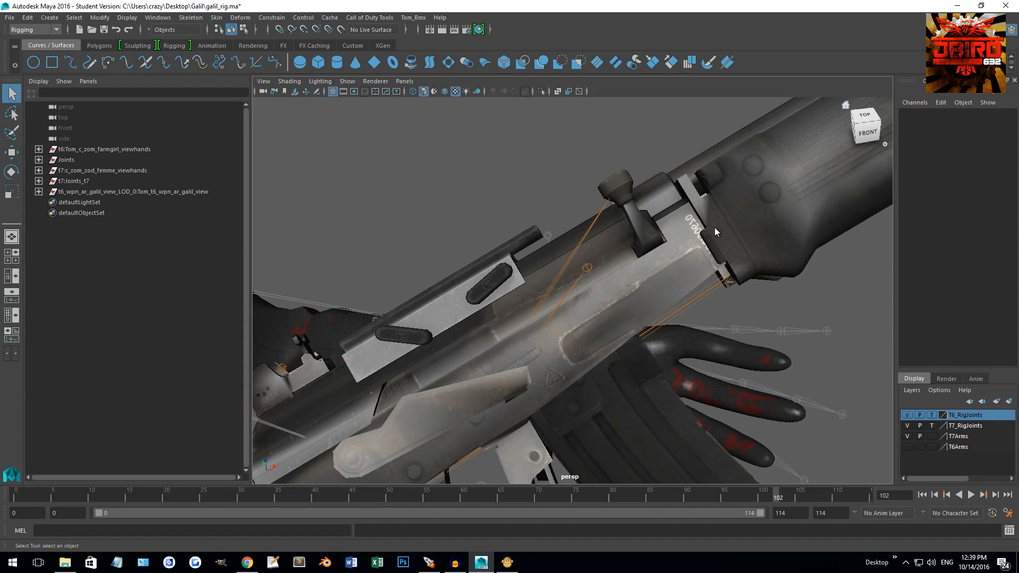
Step: In a new File Explorer window, browse to the Steam common folder and select the Call of Duty Black Ops II folder
{"action": "left_click", "coordinate": [65, 563]}
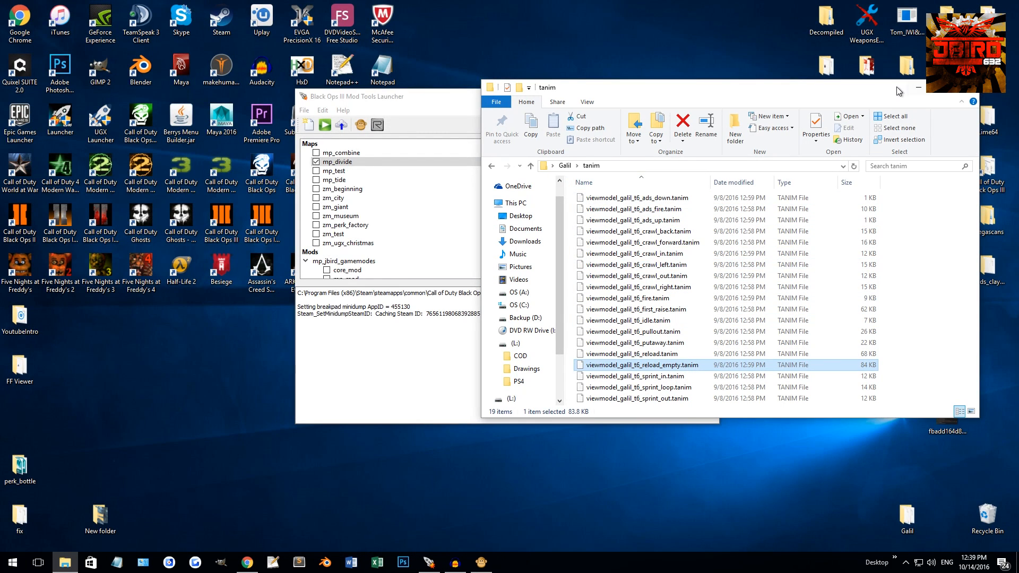
{"action": "left_click_drag", "start_coordinate": [897, 92], "coordinate": [536, 83]}
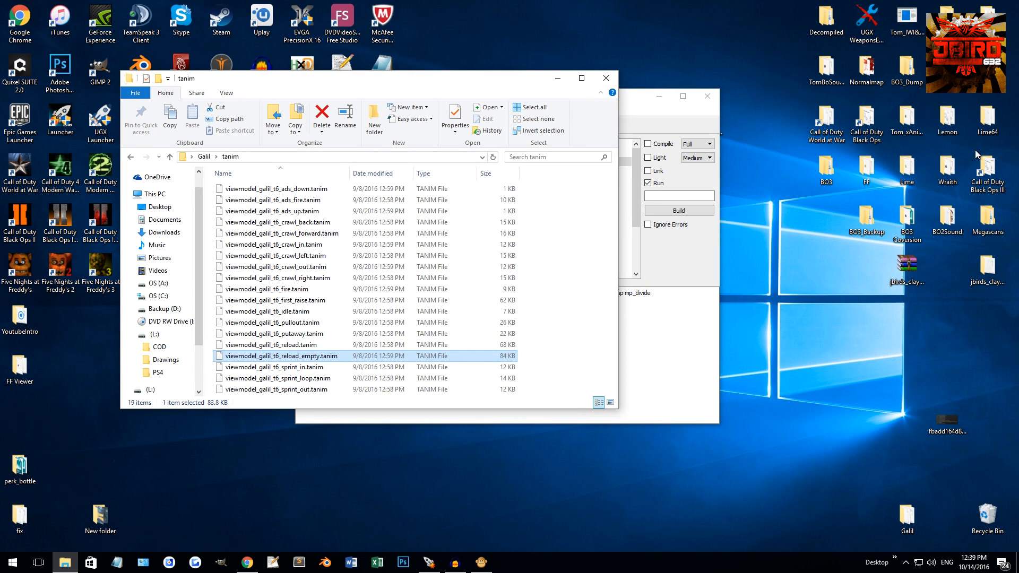
{"action": "key", "text": "ctrl+n"}
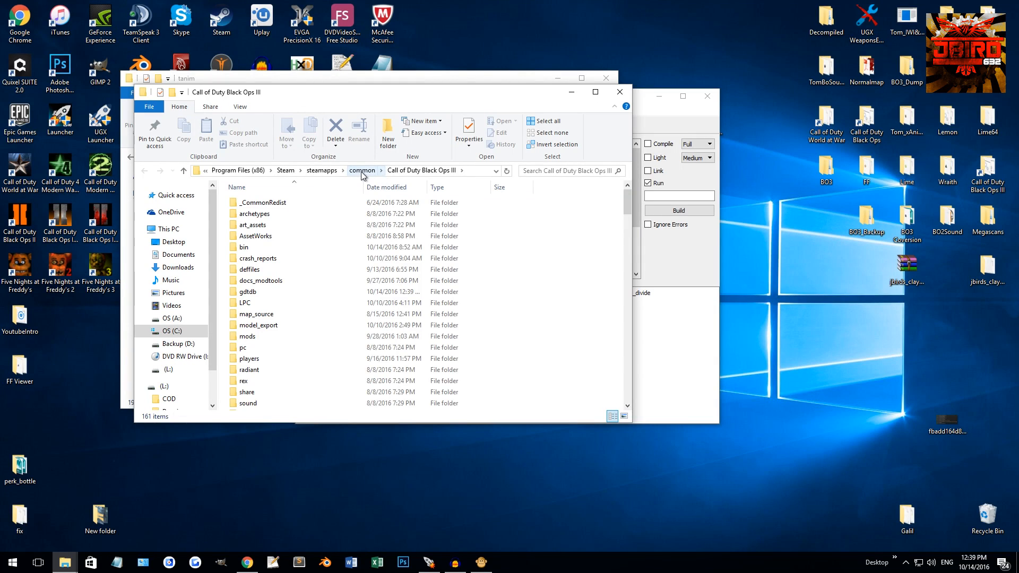
{"action": "left_click", "coordinate": [362, 171]}
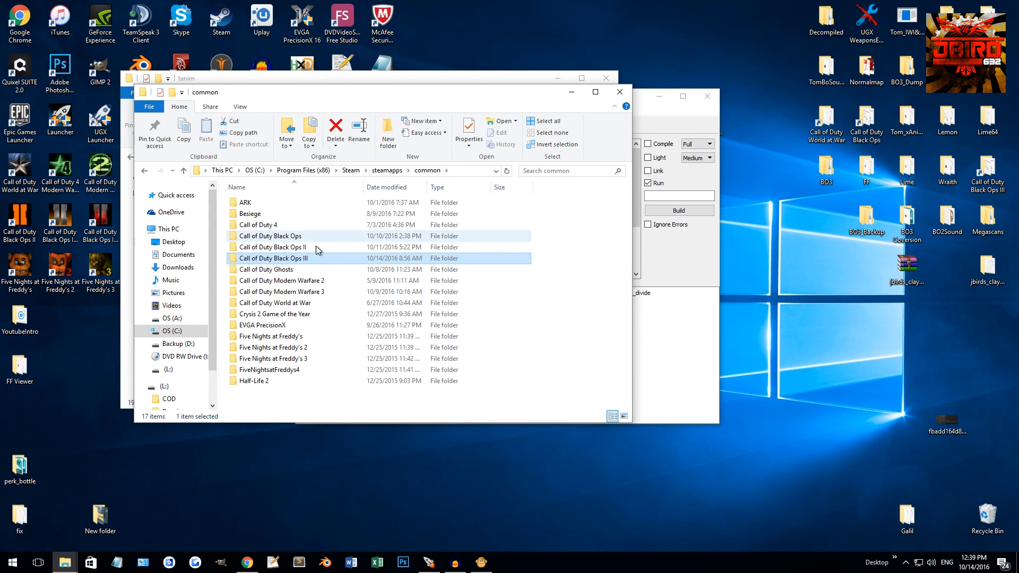
{"action": "left_click", "coordinate": [303, 249]}
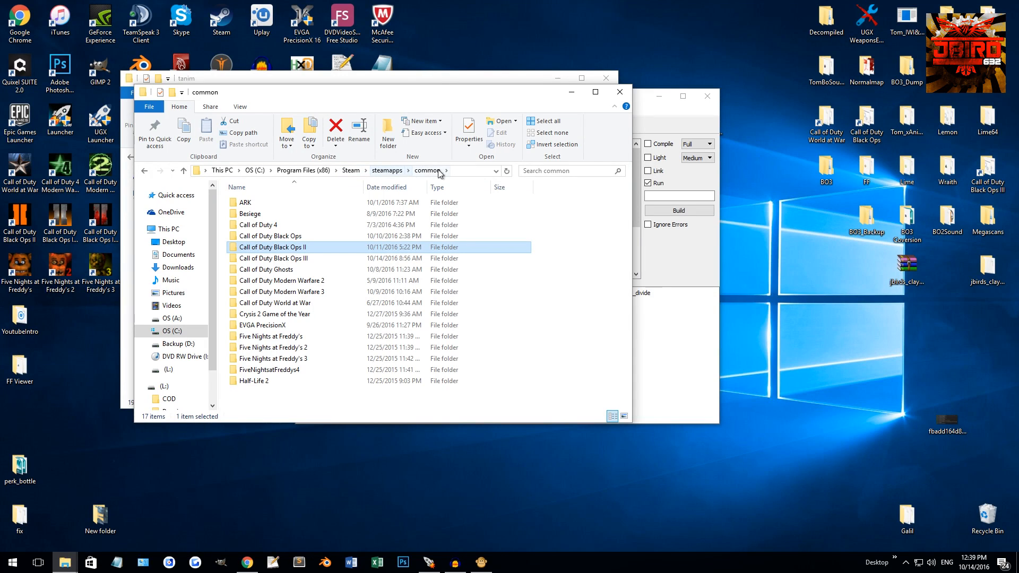
{"action": "double_click", "coordinate": [281, 247]}
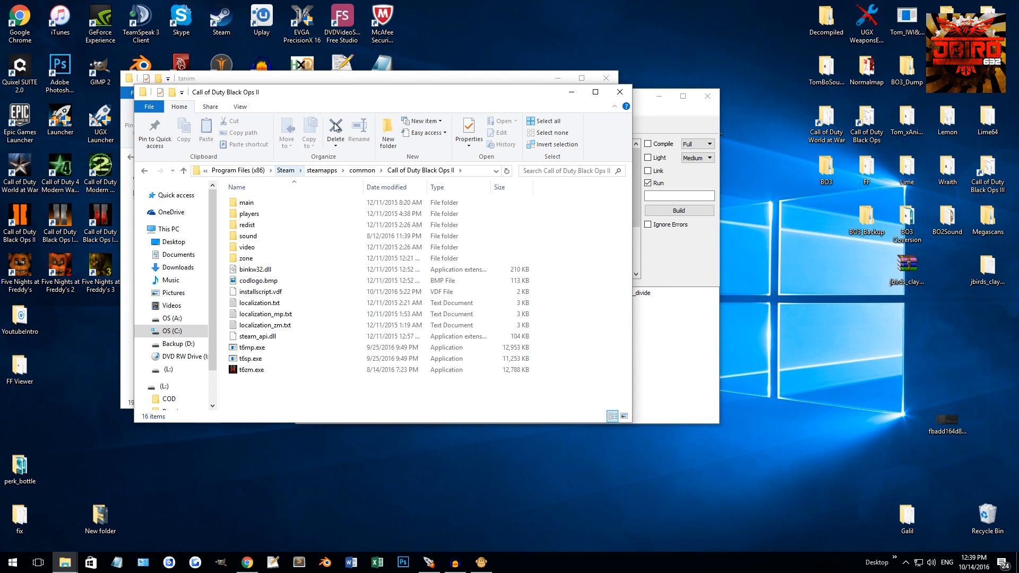
{"action": "key", "text": "BackSpace"}
{"action": "double_click", "coordinate": [290, 237]}
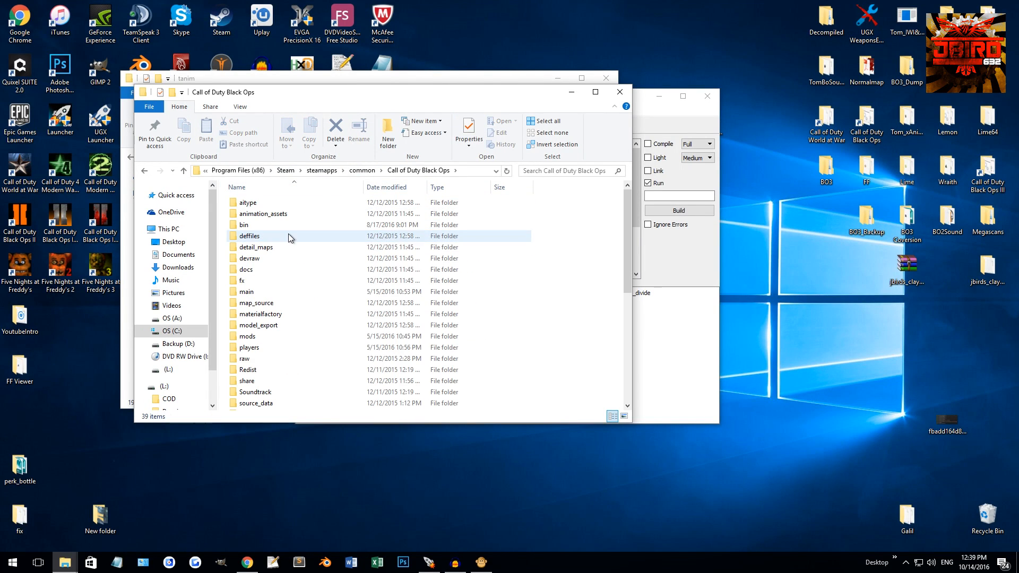
{"action": "double_click", "coordinate": [264, 359]}
{"action": "scroll", "coordinate": [265, 368], "scroll_direction": "down", "scroll_amount": 6}
{"action": "scroll", "coordinate": [265, 372], "scroll_direction": "down", "scroll_amount": 3}
{"action": "double_click", "coordinate": [257, 348]}
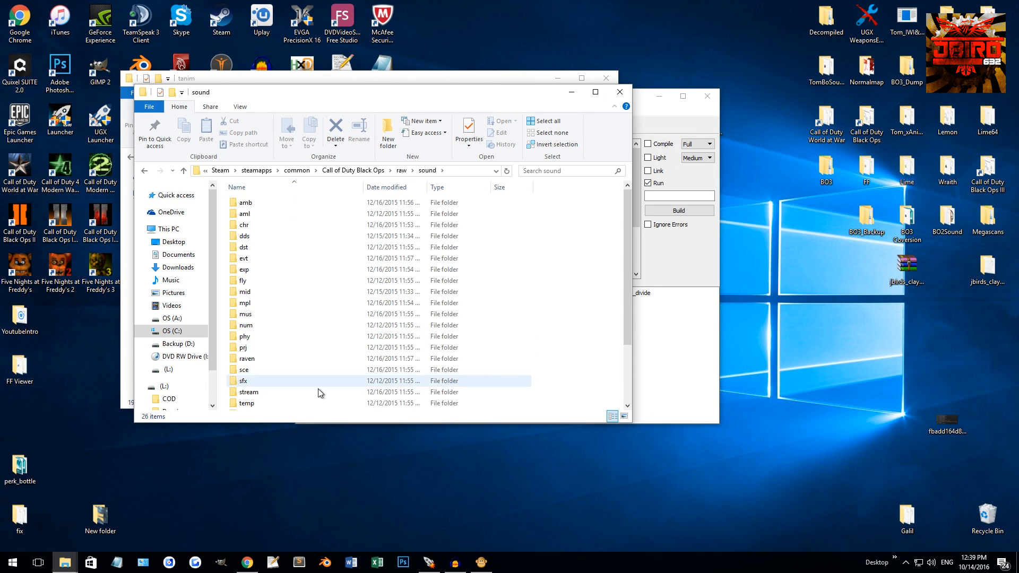
{"action": "key", "text": "BackSpace"}
{"action": "key", "text": "BackSpace"}
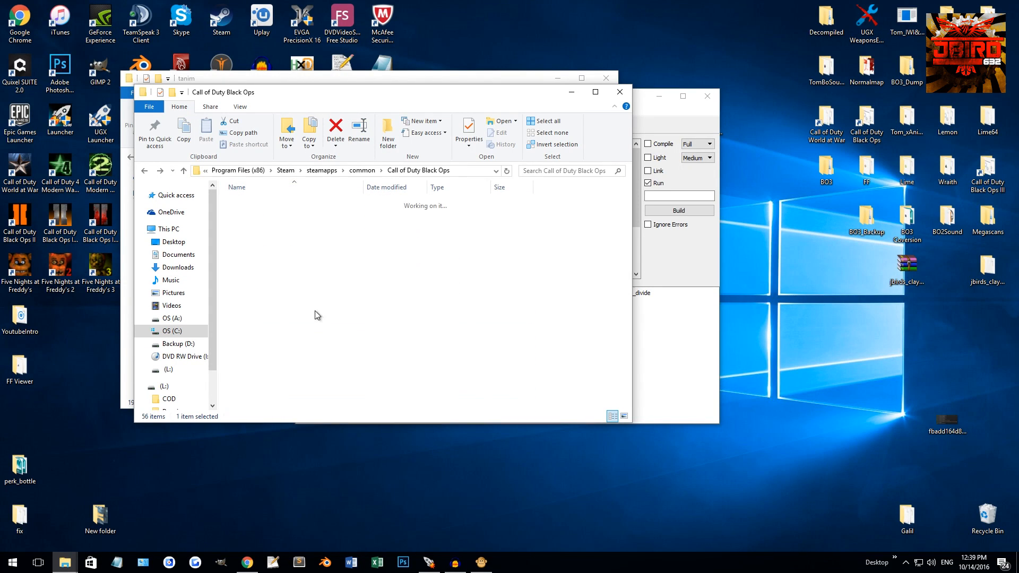
{"action": "key", "text": "BackSpace"}
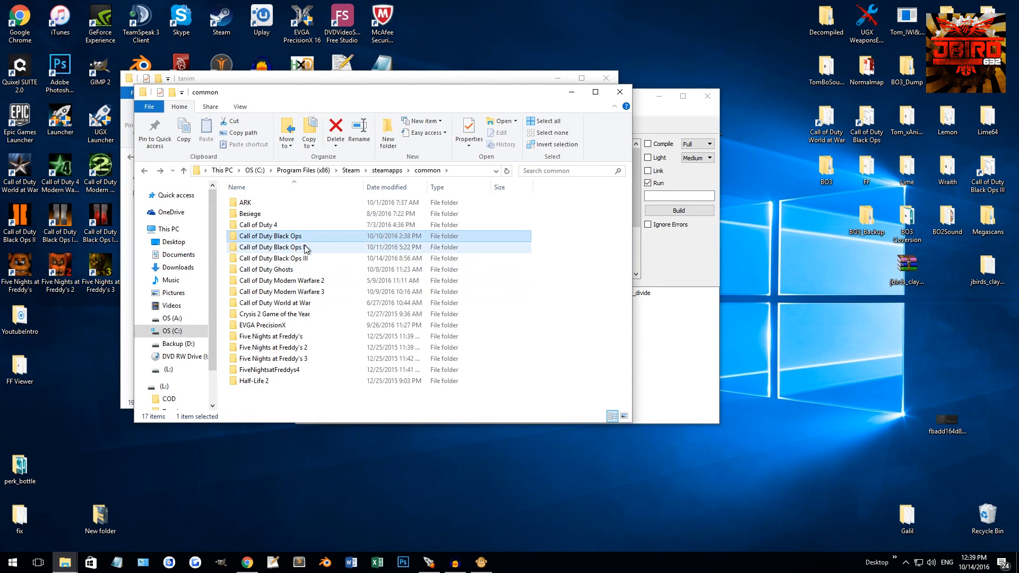
Step: Open the sound folder inside Call of Duty Black Ops II and look through its SABL and SABS sound bank files
{"action": "double_click", "coordinate": [306, 248]}
{"action": "left_click", "coordinate": [271, 236]}
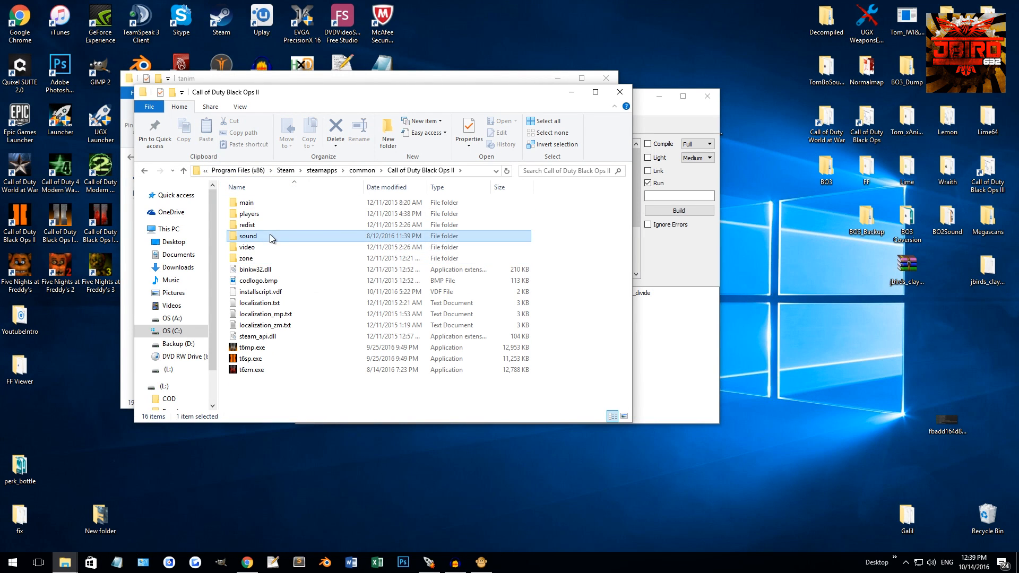
{"action": "double_click", "coordinate": [271, 237]}
{"action": "scroll", "coordinate": [456, 281], "scroll_direction": "down", "scroll_amount": 15}
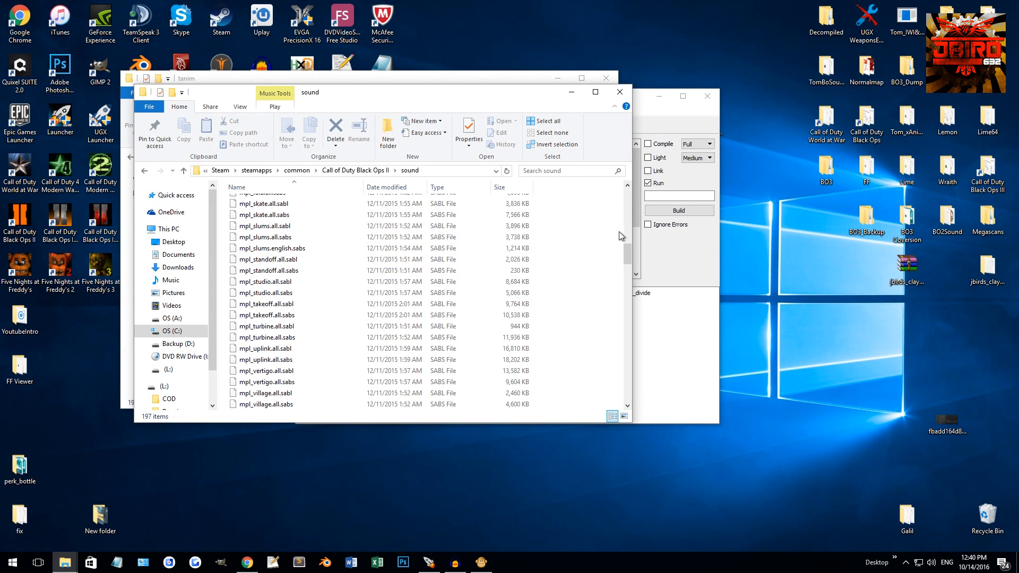
{"action": "scroll", "coordinate": [621, 235], "scroll_direction": "down", "scroll_amount": 5}
{"action": "scroll", "coordinate": [621, 235], "scroll_direction": "up", "scroll_amount": 5}
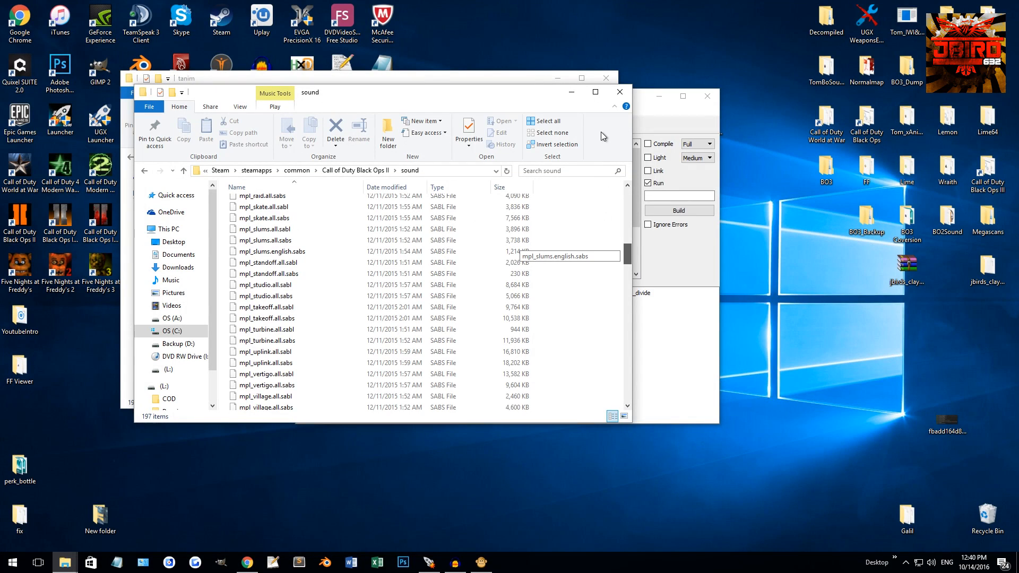
{"action": "scroll", "coordinate": [583, 239], "scroll_direction": "up", "scroll_amount": 5}
Step: Launch Black Ops II Sound Studio from the desktop BO2Sound folder and arrange its window beside the game's sound folder
{"action": "double_click", "coordinate": [947, 217]}
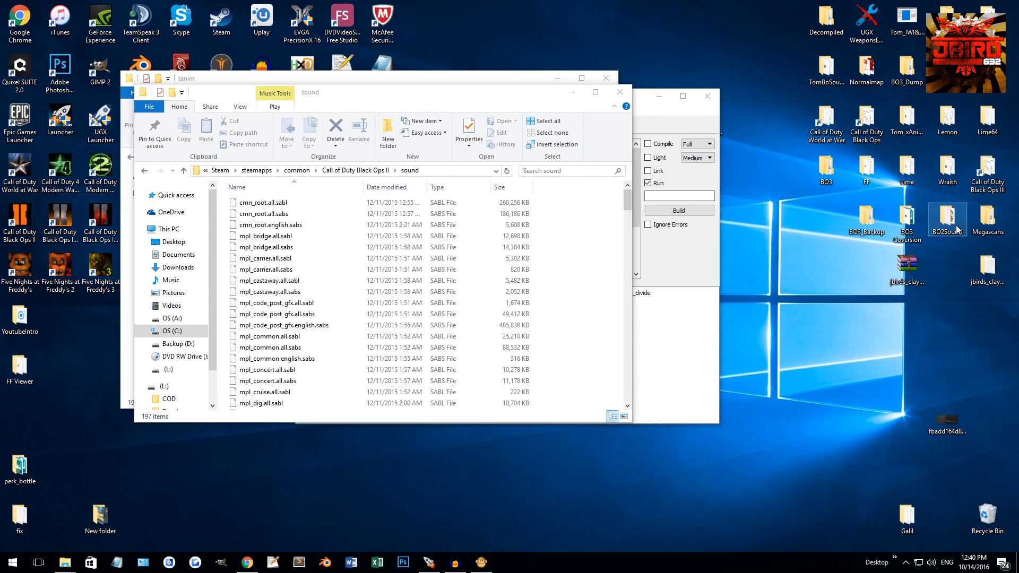
{"action": "left_click_drag", "start_coordinate": [409, 111], "coordinate": [754, 83]}
{"action": "double_click", "coordinate": [656, 200]}
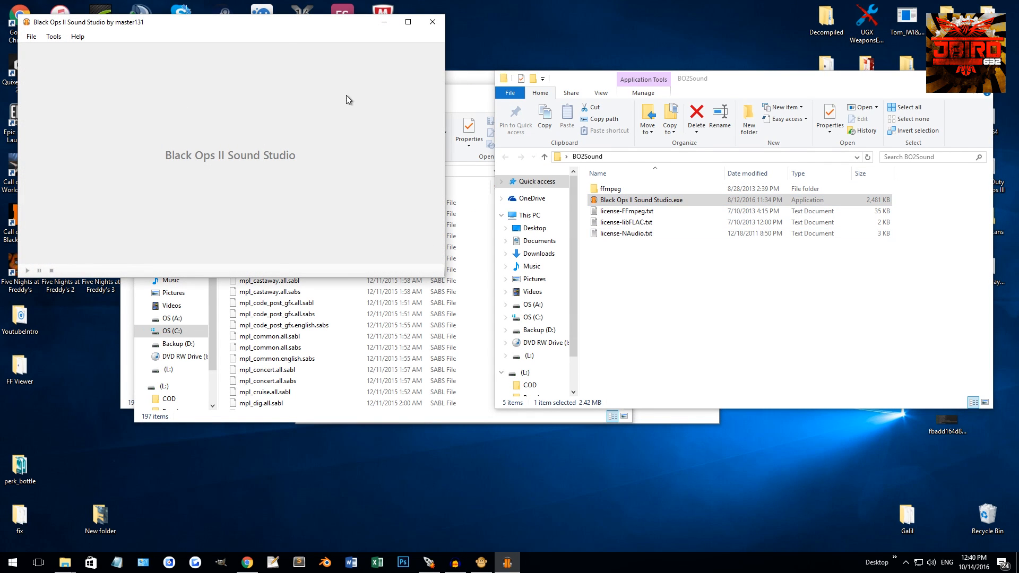
{"action": "left_click_drag", "start_coordinate": [244, 23], "coordinate": [766, 81]}
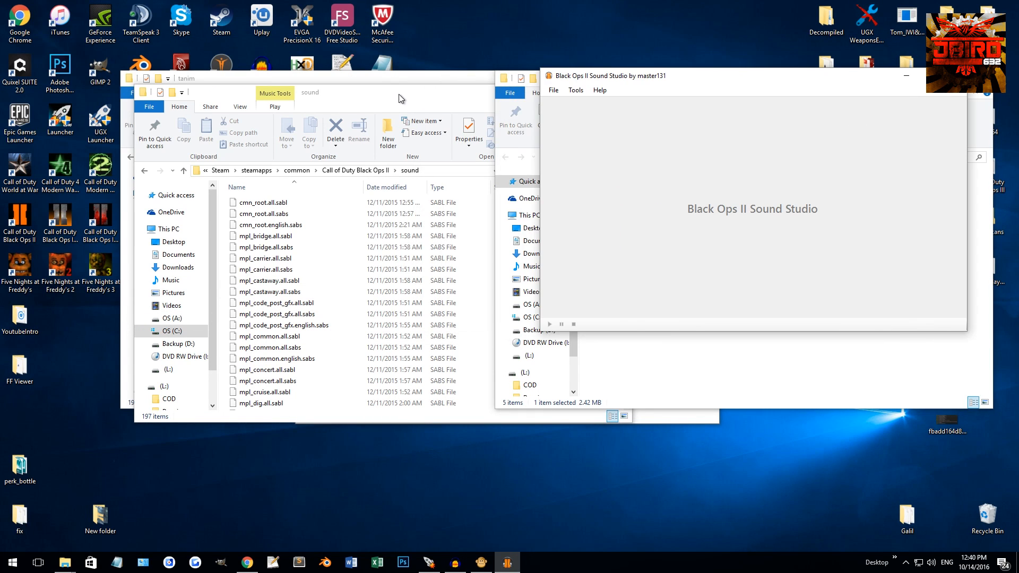
{"action": "left_click_drag", "start_coordinate": [399, 98], "coordinate": [295, 62]}
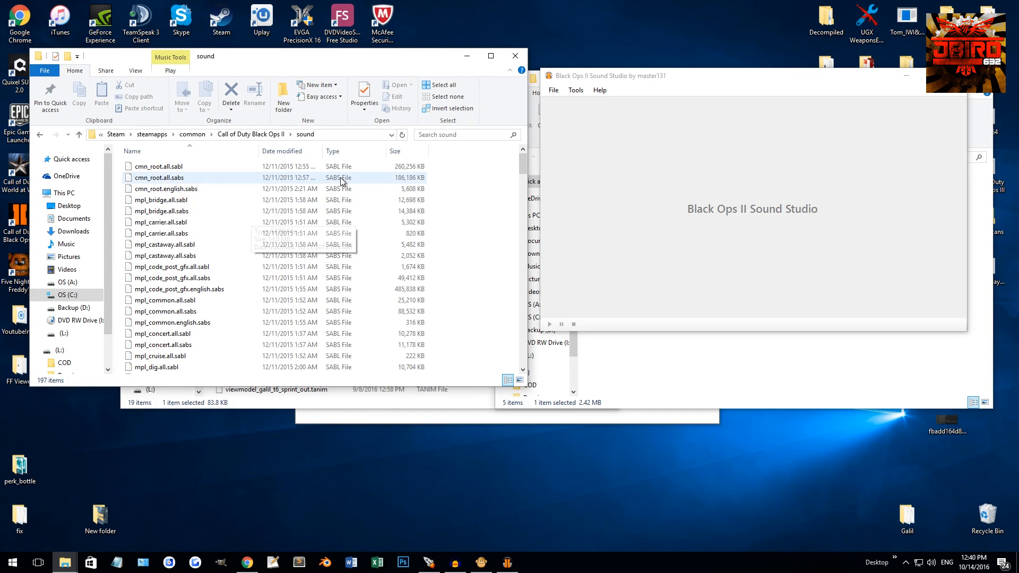
Step: Find the zombies sound banks in the sound folder and load zmb_patch.all.sabl into Black Ops II Sound Studio
{"action": "scroll", "coordinate": [282, 203], "scroll_direction": "down", "scroll_amount": 3}
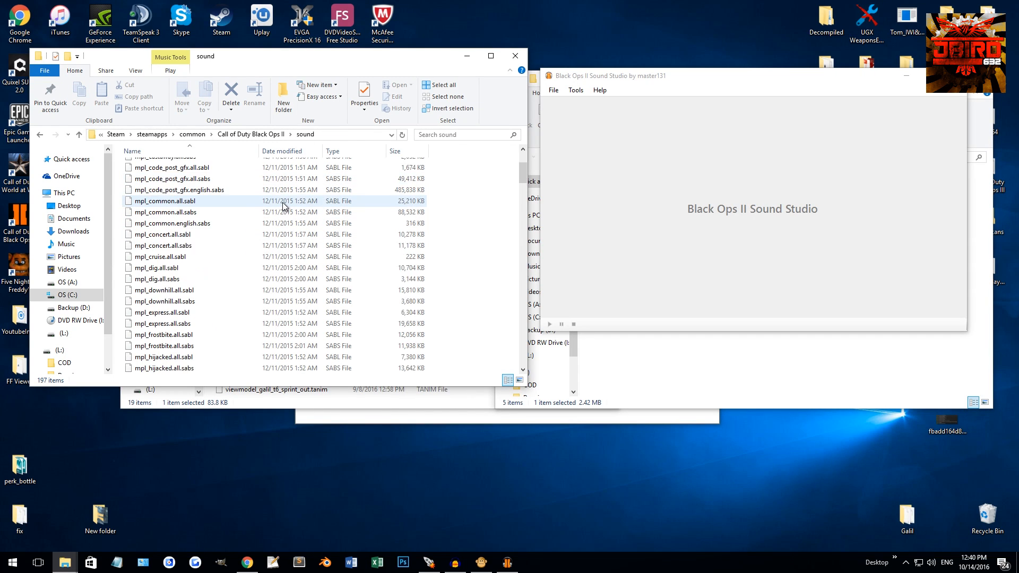
{"action": "scroll", "coordinate": [282, 205], "scroll_direction": "down", "scroll_amount": 20}
{"action": "scroll", "coordinate": [285, 212], "scroll_direction": "down", "scroll_amount": 20}
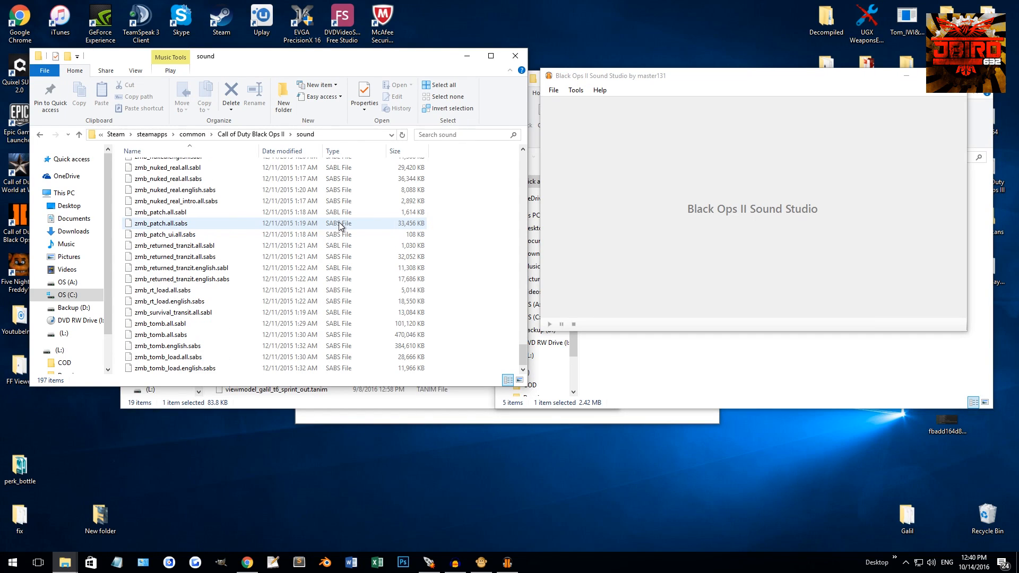
{"action": "mouse_move", "coordinate": [521, 358]}
{"action": "left_mouse_down"}
{"action": "mouse_move", "coordinate": [504, 121]}
{"action": "mouse_move", "coordinate": [520, 254]}
{"action": "mouse_move", "coordinate": [516, 371]}
{"action": "left_mouse_up"}
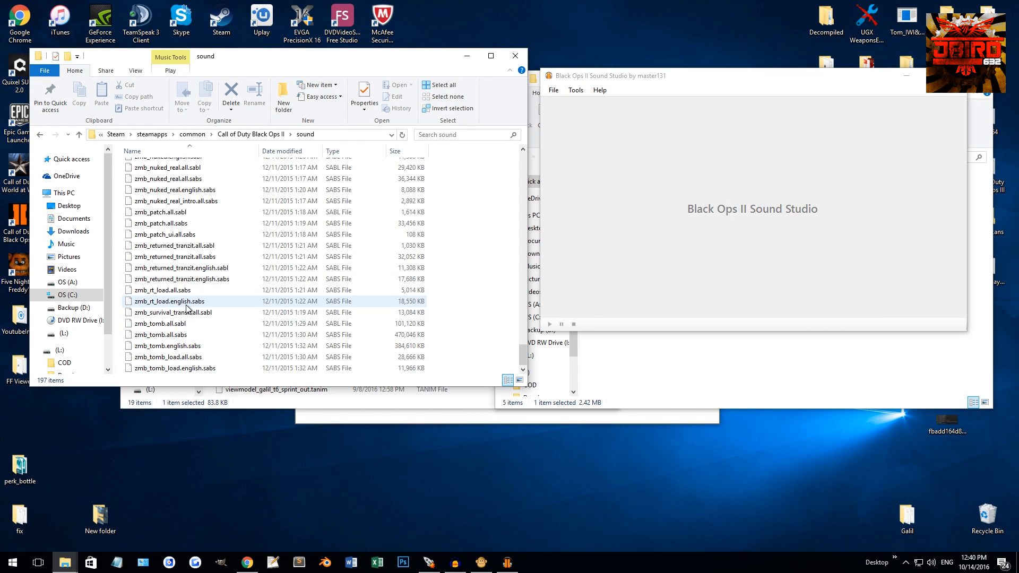
{"action": "left_click", "coordinate": [181, 234]}
{"action": "scroll", "coordinate": [230, 234], "scroll_direction": "up", "scroll_amount": 1}
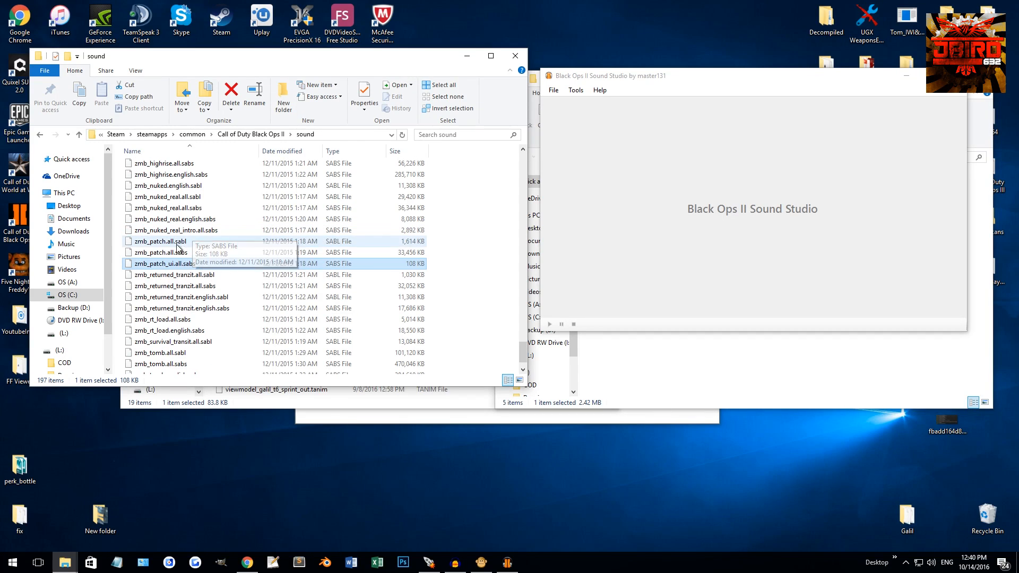
{"action": "left_click", "coordinate": [170, 248]}
{"action": "left_click", "coordinate": [151, 243]}
{"action": "left_click_drag", "start_coordinate": [151, 243], "coordinate": [695, 211]}
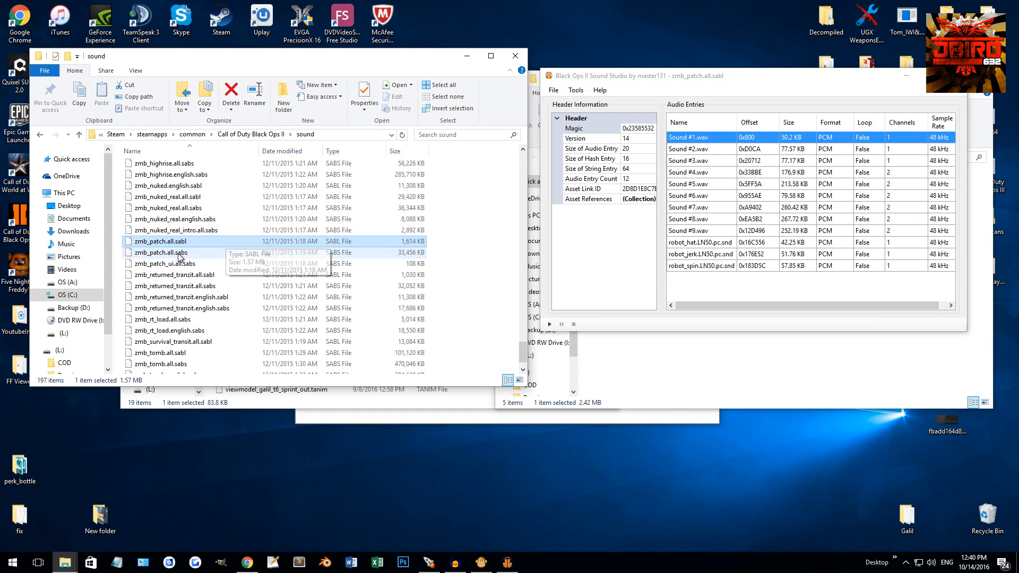
Step: Load zmb_patch.all.sabs and zmb_common.all.sabs into Sound Studio in turn and look through their audio entries
{"action": "left_click_drag", "start_coordinate": [178, 254], "coordinate": [762, 272]}
{"action": "scroll", "coordinate": [743, 245], "scroll_direction": "down", "scroll_amount": 2}
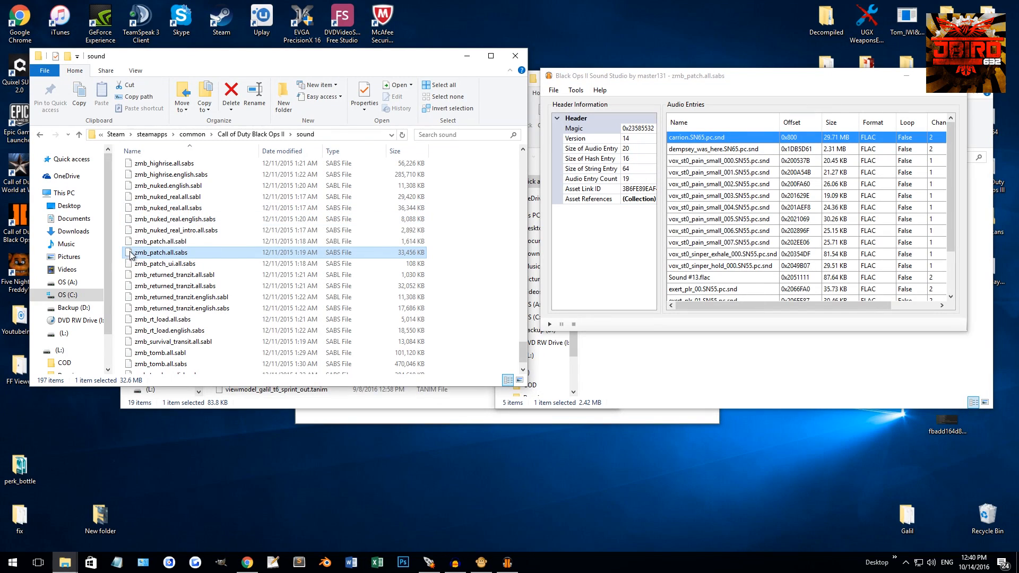
{"action": "scroll", "coordinate": [188, 265], "scroll_direction": "up", "scroll_amount": 2}
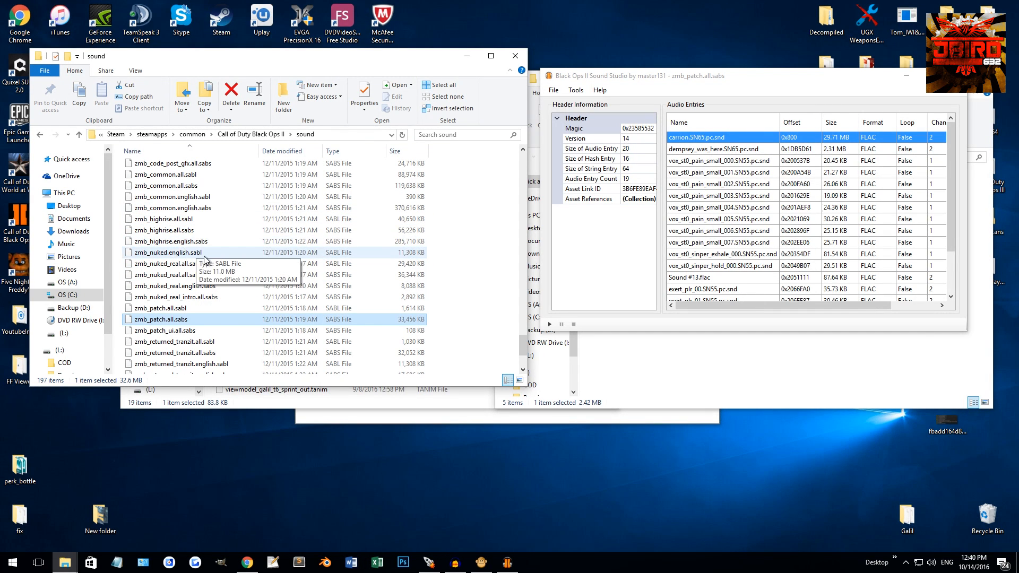
{"action": "left_click_drag", "start_coordinate": [174, 190], "coordinate": [828, 230]}
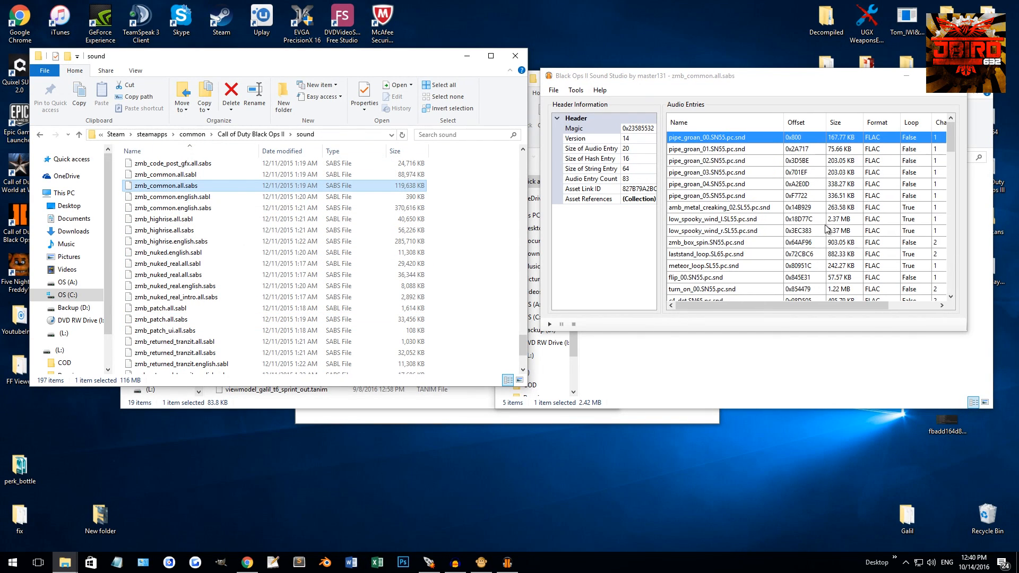
{"action": "scroll", "coordinate": [783, 243], "scroll_direction": "down", "scroll_amount": 20}
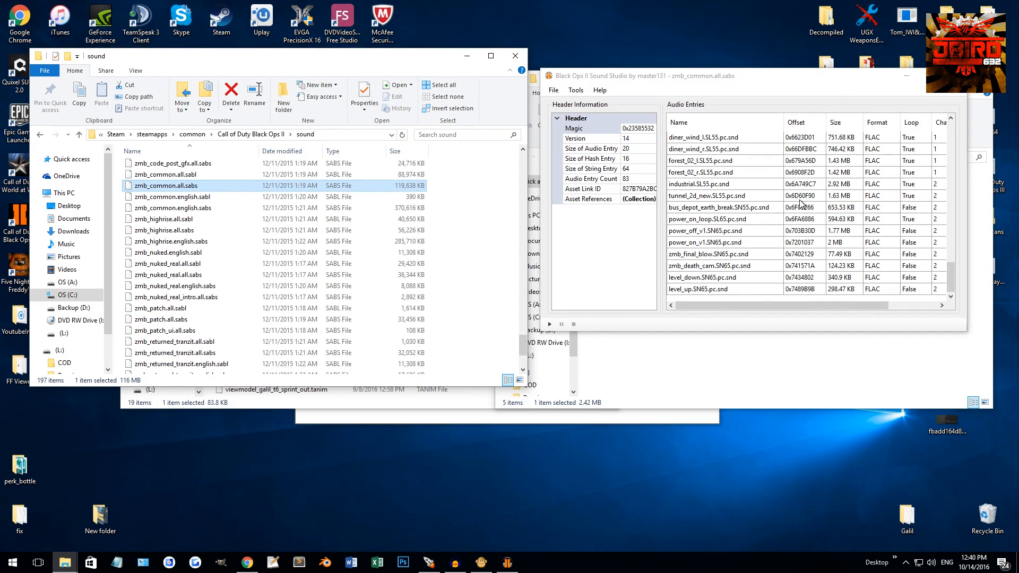
Step: Load zmb_nuked_real.all.sabl and zmb_nuked_real.all.sabs into Sound Studio in turn and look through their audio entries
{"action": "left_click", "coordinate": [182, 210]}
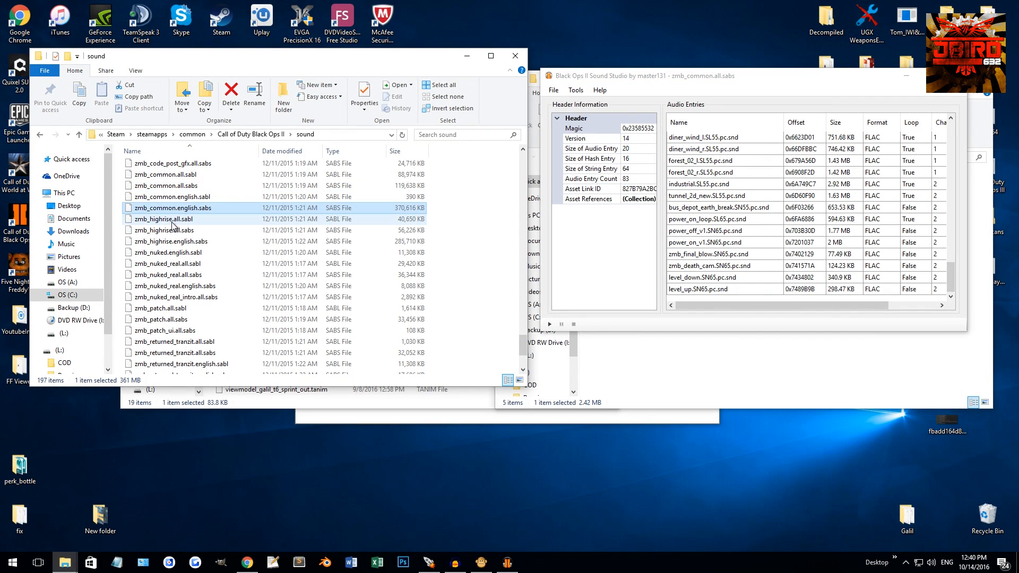
{"action": "left_click", "coordinate": [177, 265]}
{"action": "left_click_drag", "start_coordinate": [165, 268], "coordinate": [732, 239]}
{"action": "scroll", "coordinate": [756, 234], "scroll_direction": "down", "scroll_amount": 10}
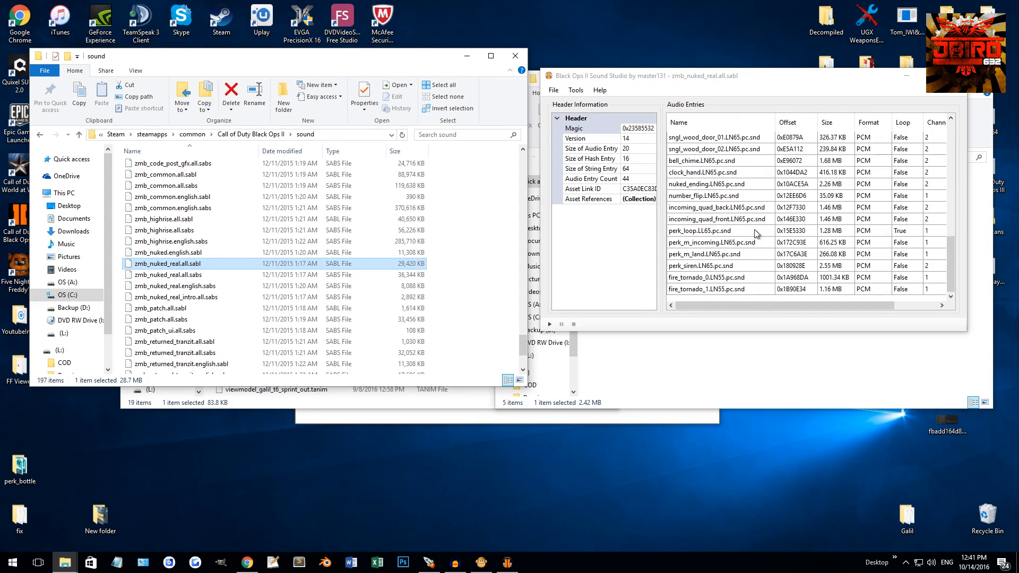
{"action": "left_click_drag", "start_coordinate": [187, 275], "coordinate": [722, 258]}
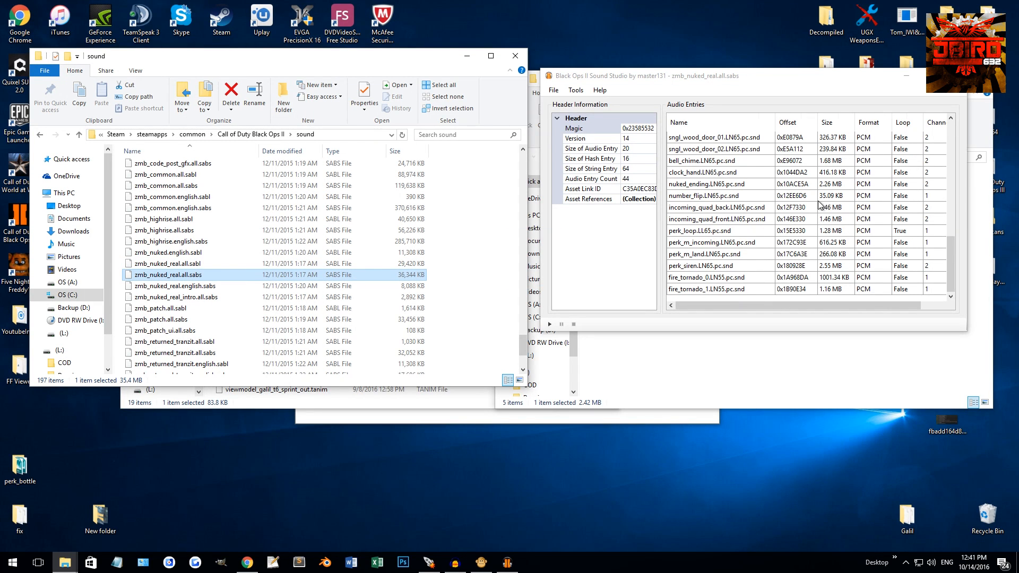
{"action": "scroll", "coordinate": [183, 203], "scroll_direction": "up", "scroll_amount": 2}
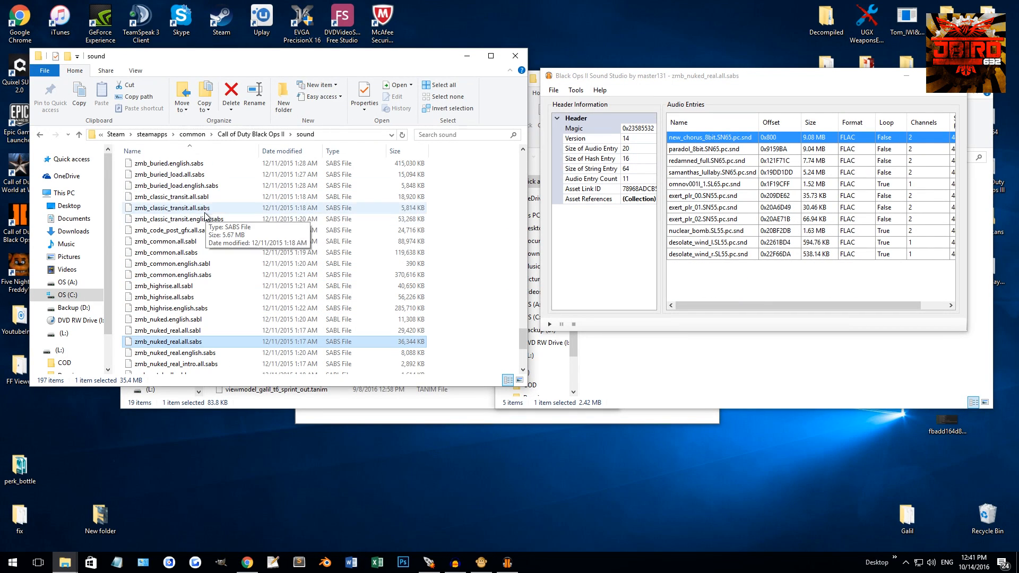
Step: Load zmb_classic_transit.all.sabl and zmb_classic_transit.all.sabs into Sound Studio in turn and check their audio entries
{"action": "left_click_drag", "start_coordinate": [183, 197], "coordinate": [812, 222]}
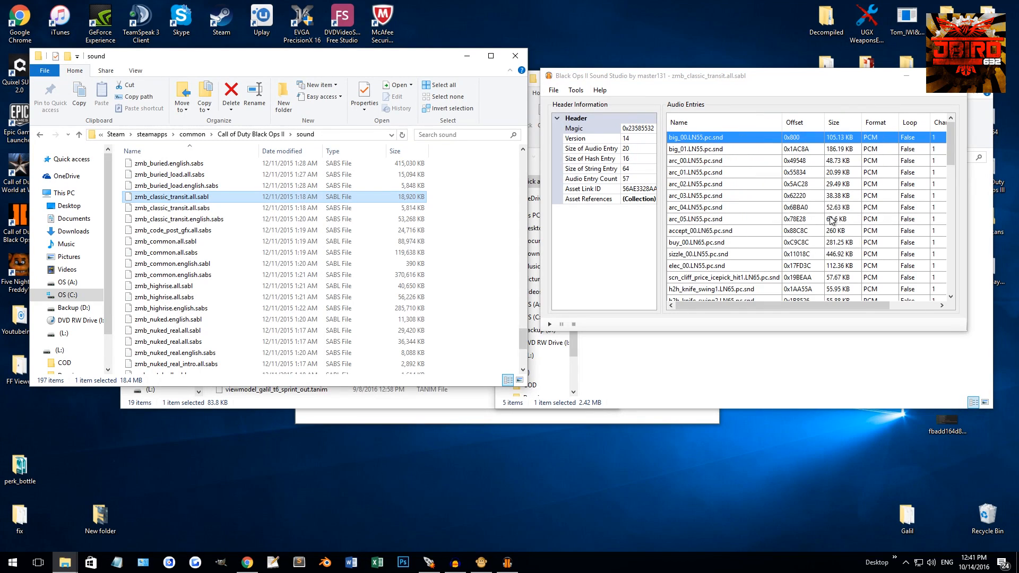
{"action": "scroll", "coordinate": [812, 222], "scroll_direction": "down", "scroll_amount": 10}
{"action": "scroll", "coordinate": [812, 221], "scroll_direction": "down", "scroll_amount": 1}
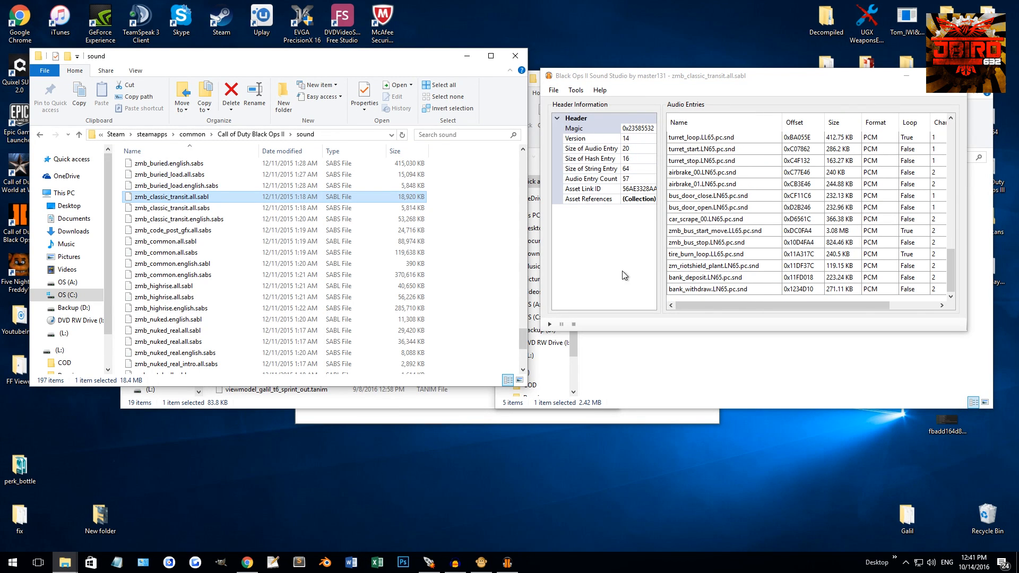
{"action": "left_click_drag", "start_coordinate": [198, 209], "coordinate": [747, 217]}
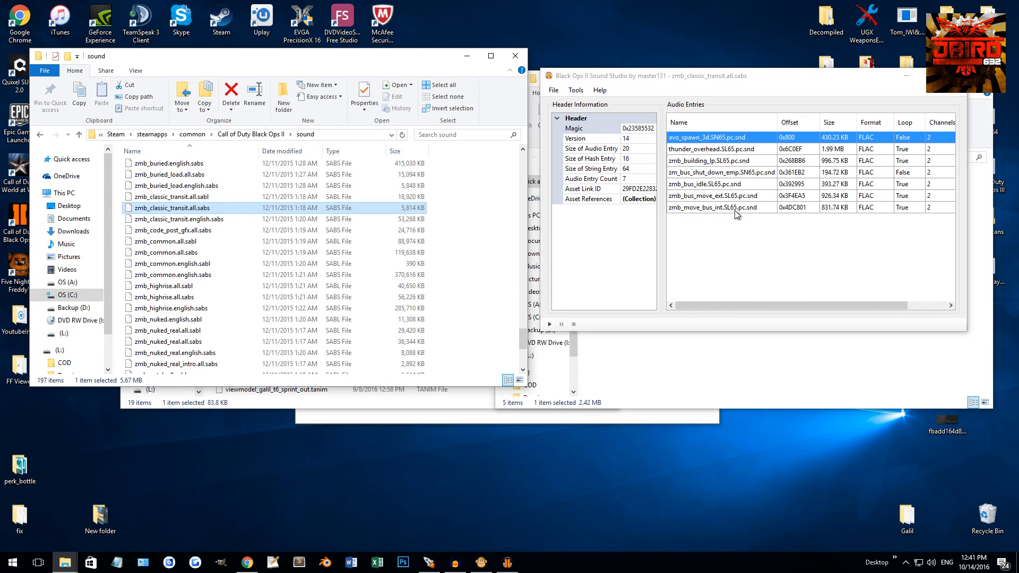
Step: Load cmn_root.all.sabl into Sound Studio and look through its audio entries for weapon sounds
{"action": "scroll", "coordinate": [227, 199], "scroll_direction": "up", "scroll_amount": 20}
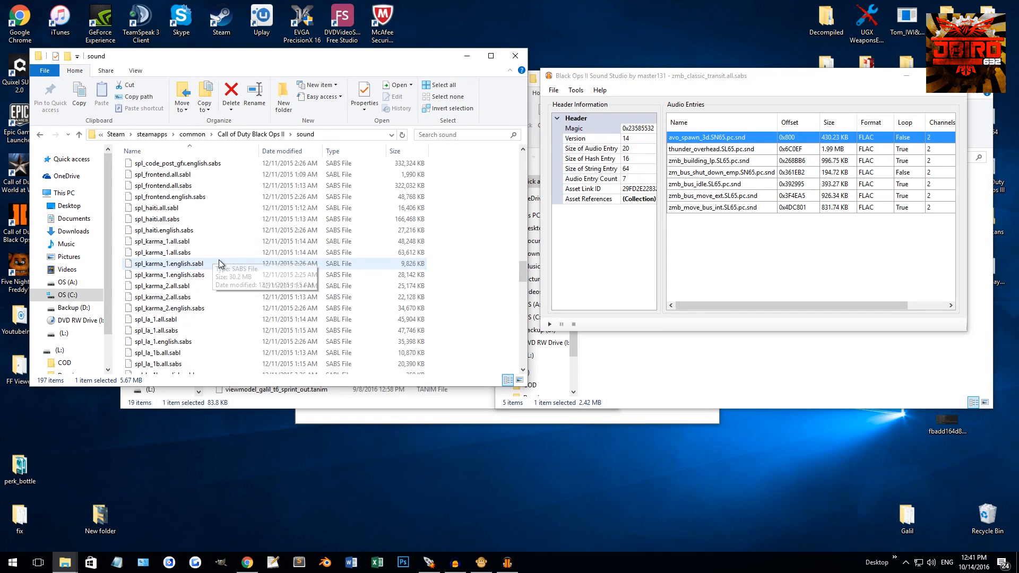
{"action": "scroll", "coordinate": [219, 262], "scroll_direction": "up", "scroll_amount": 20}
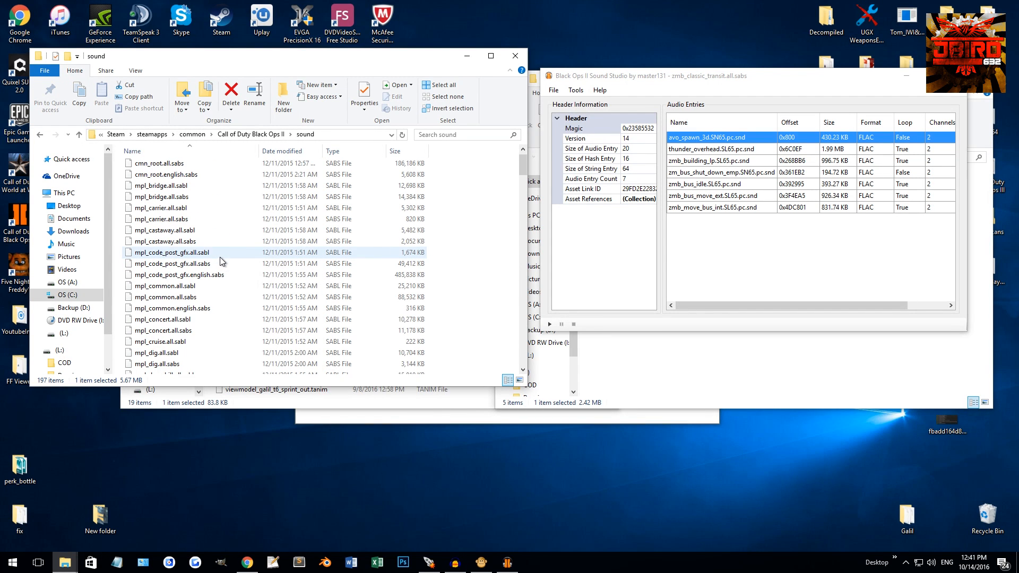
{"action": "scroll", "coordinate": [219, 256], "scroll_direction": "up", "scroll_amount": 1}
{"action": "left_click_drag", "start_coordinate": [169, 166], "coordinate": [751, 214]}
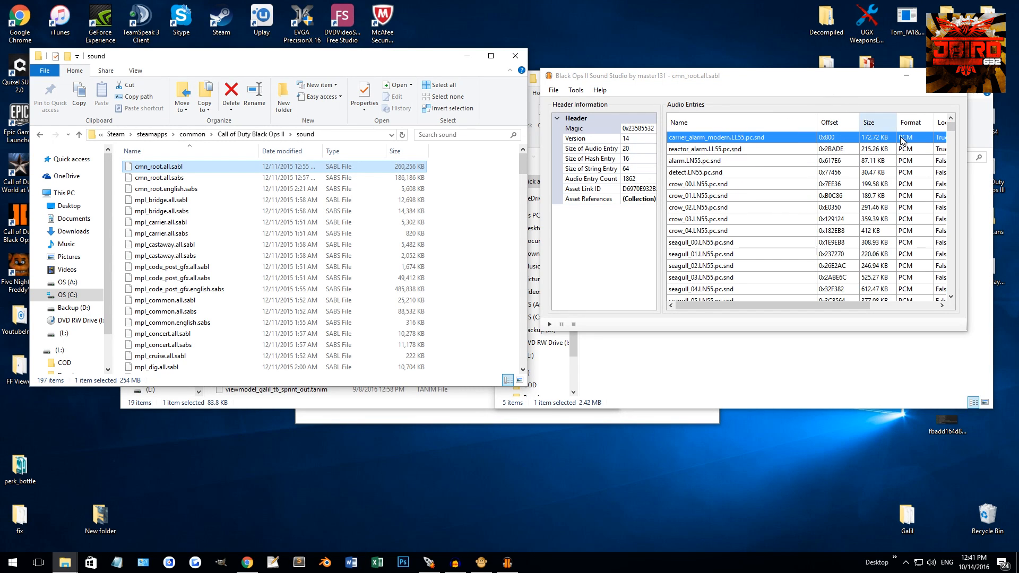
{"action": "left_click_drag", "start_coordinate": [950, 129], "coordinate": [959, 253]}
{"action": "scroll", "coordinate": [776, 213], "scroll_direction": "down", "scroll_amount": 3}
{"action": "scroll", "coordinate": [777, 213], "scroll_direction": "up", "scroll_amount": 4}
{"action": "scroll", "coordinate": [776, 215], "scroll_direction": "up", "scroll_amount": 6}
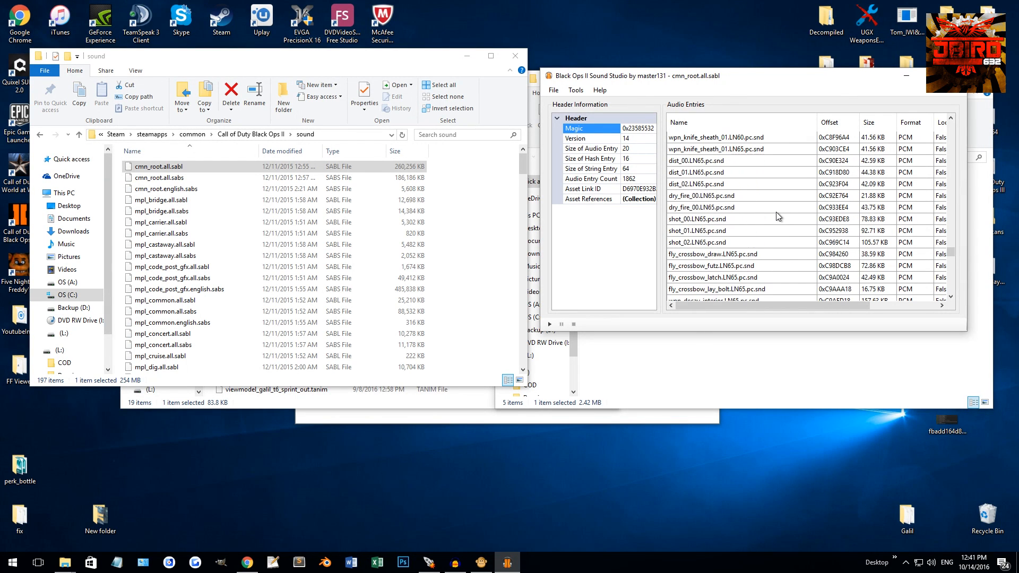
{"action": "left_click", "coordinate": [553, 90]}
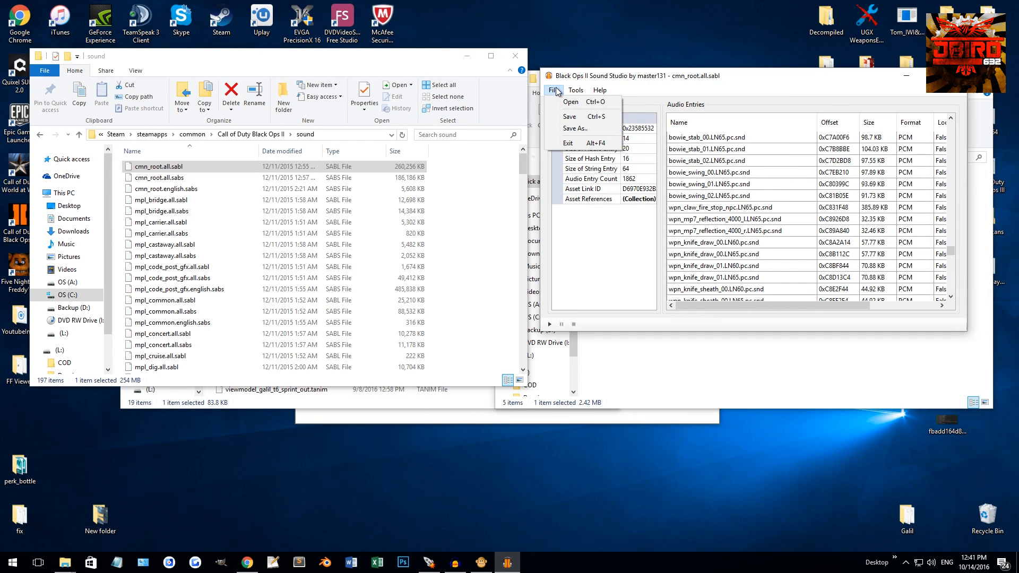
{"action": "left_click", "coordinate": [705, 97]}
{"action": "left_click_drag", "start_coordinate": [722, 82], "coordinate": [720, 100]}
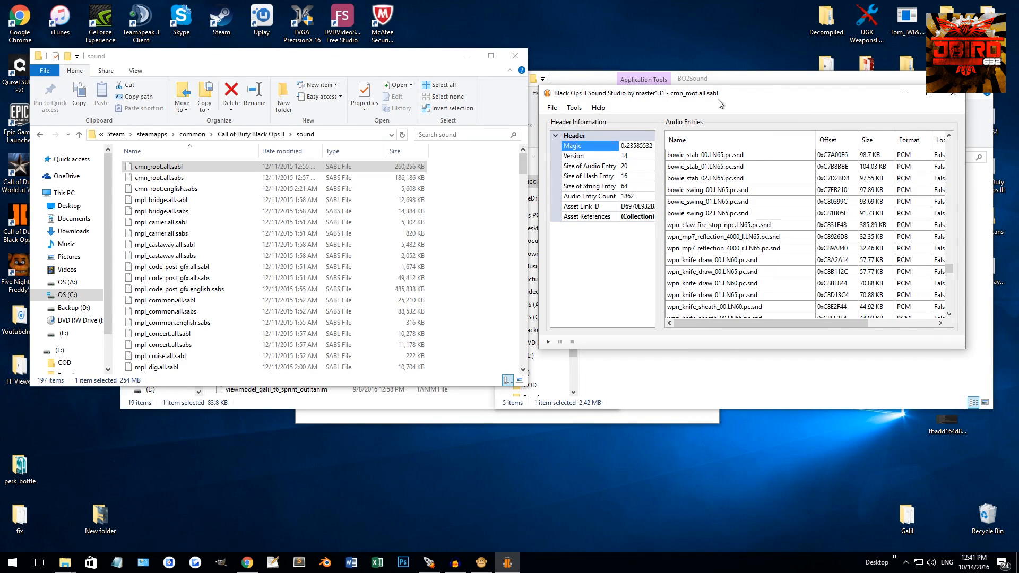
{"action": "left_click", "coordinate": [574, 108]}
{"action": "left_click", "coordinate": [600, 110]}
{"action": "left_click", "coordinate": [574, 108]}
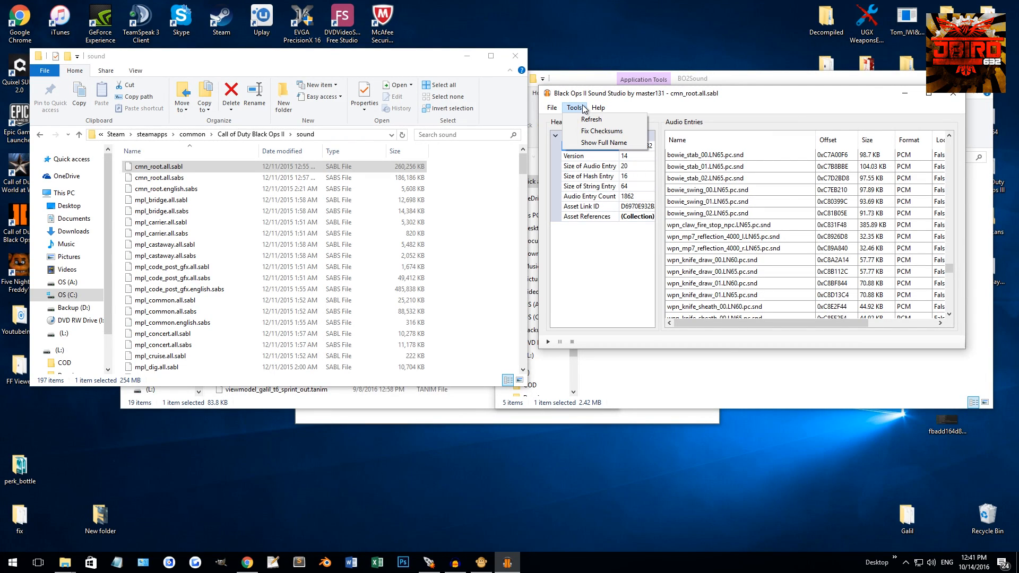
{"action": "left_click", "coordinate": [773, 97]}
Step: Look through the weapon audio entries of cmn_root.all.sabl for the Galil handling sounds
{"action": "scroll", "coordinate": [833, 197], "scroll_direction": "down", "scroll_amount": 9}
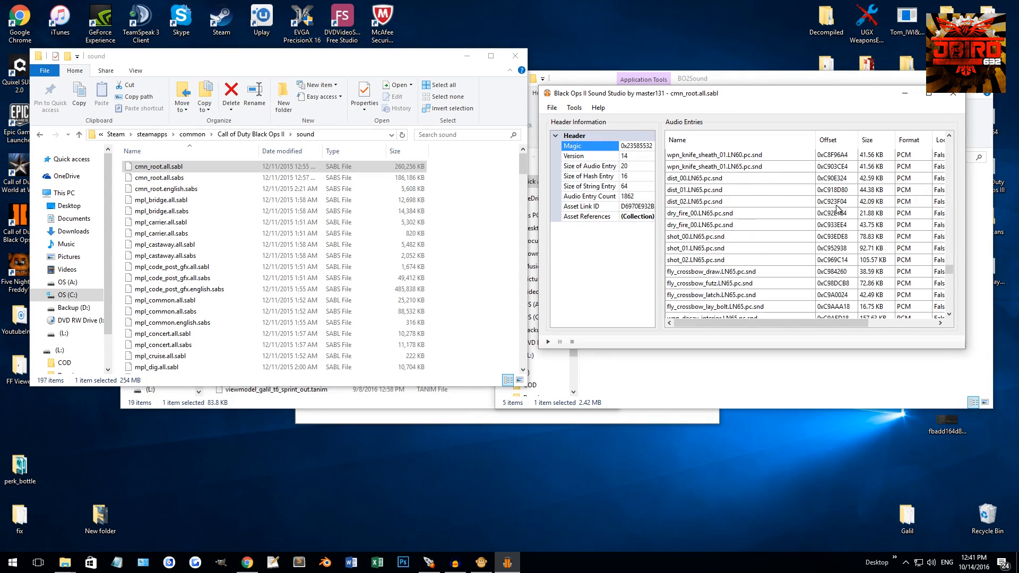
{"action": "scroll", "coordinate": [754, 200], "scroll_direction": "up", "scroll_amount": 6}
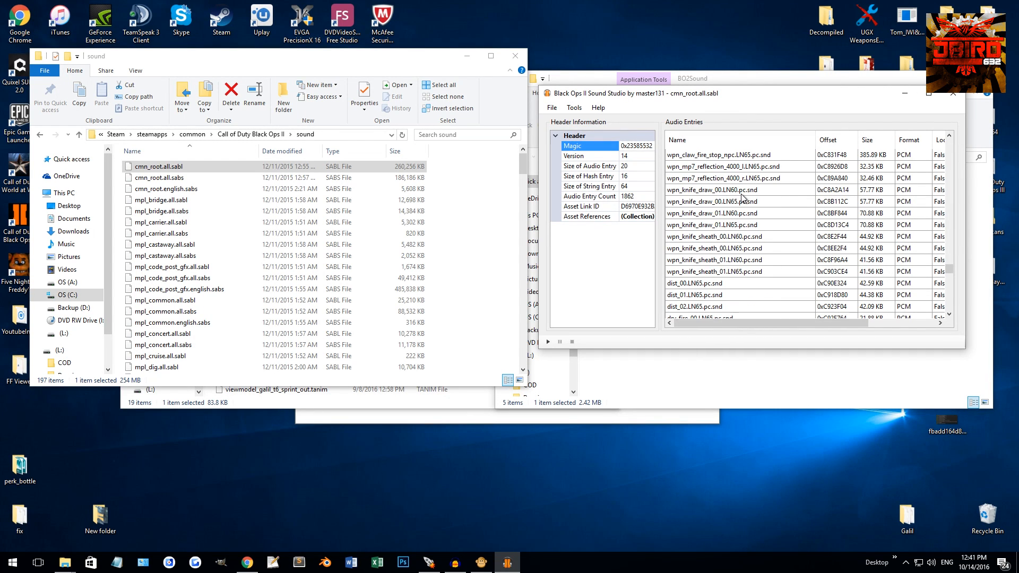
{"action": "scroll", "coordinate": [748, 223], "scroll_direction": "up", "scroll_amount": 6}
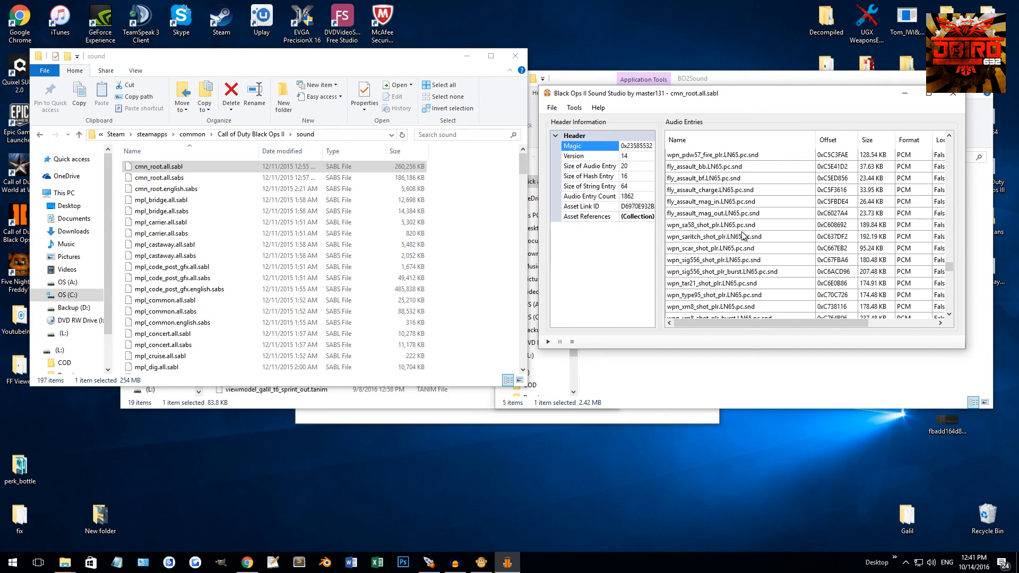
{"action": "scroll", "coordinate": [716, 263], "scroll_direction": "up", "scroll_amount": 2}
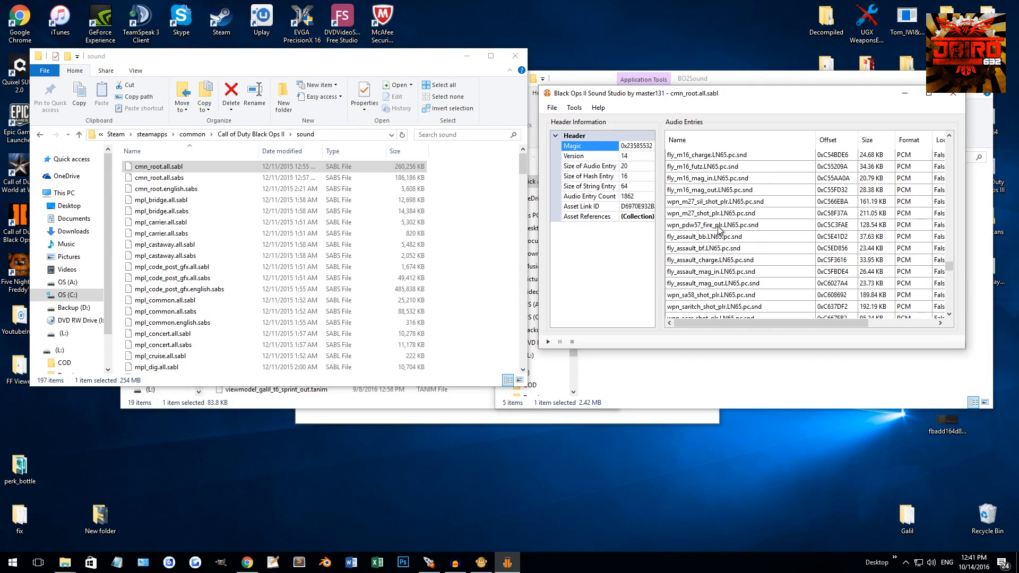
{"action": "scroll", "coordinate": [725, 245], "scroll_direction": "up", "scroll_amount": 5}
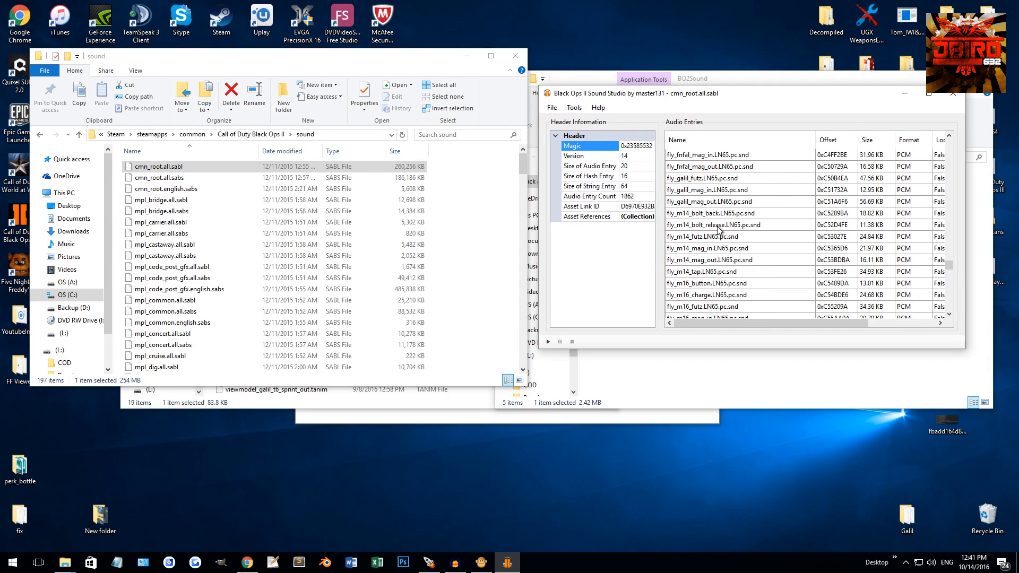
{"action": "scroll", "coordinate": [717, 227], "scroll_direction": "up", "scroll_amount": 1}
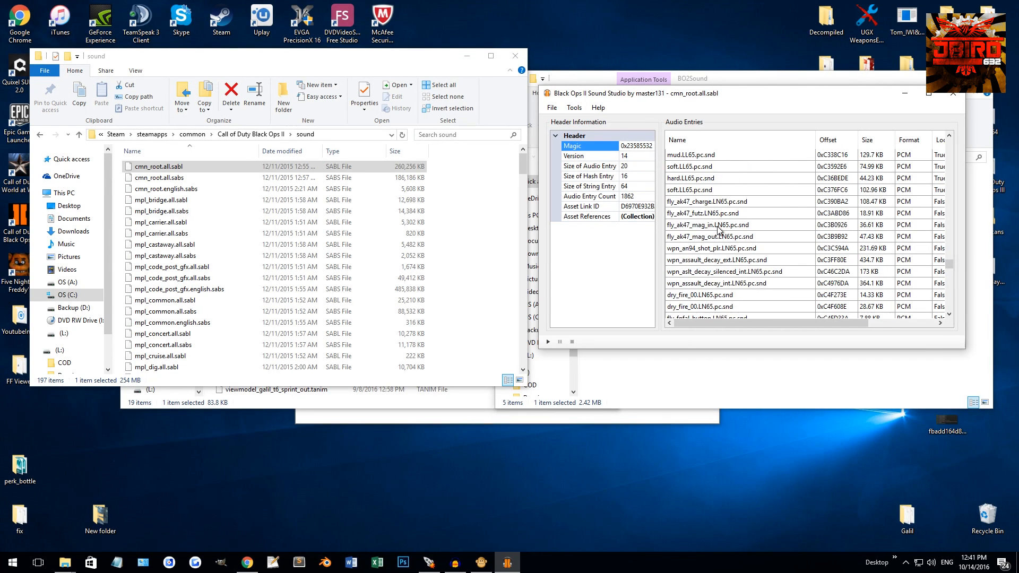
{"action": "scroll", "coordinate": [746, 207], "scroll_direction": "down", "scroll_amount": 1}
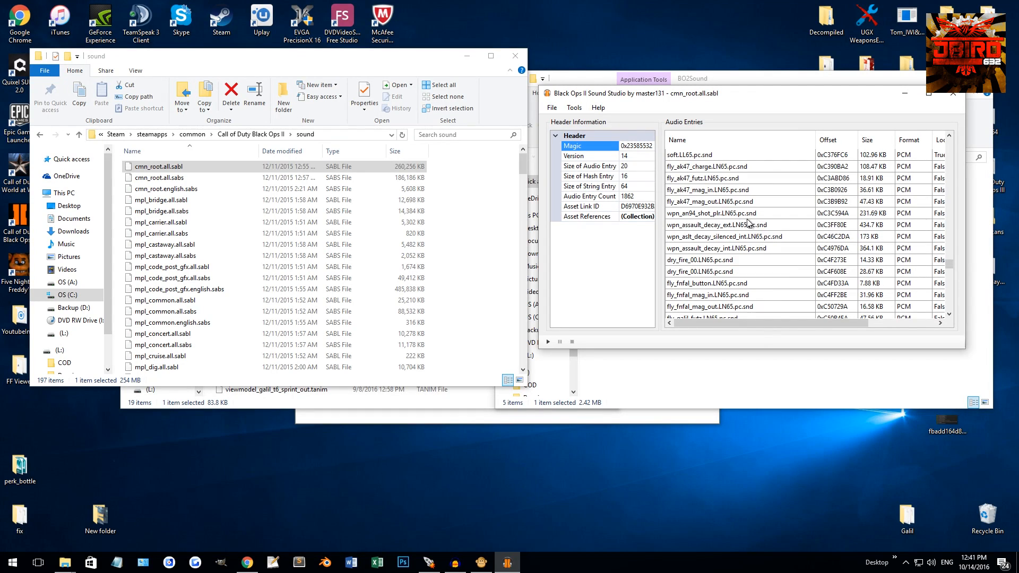
{"action": "scroll", "coordinate": [749, 238], "scroll_direction": "down", "scroll_amount": 1}
{"action": "scroll", "coordinate": [740, 240], "scroll_direction": "down", "scroll_amount": 1}
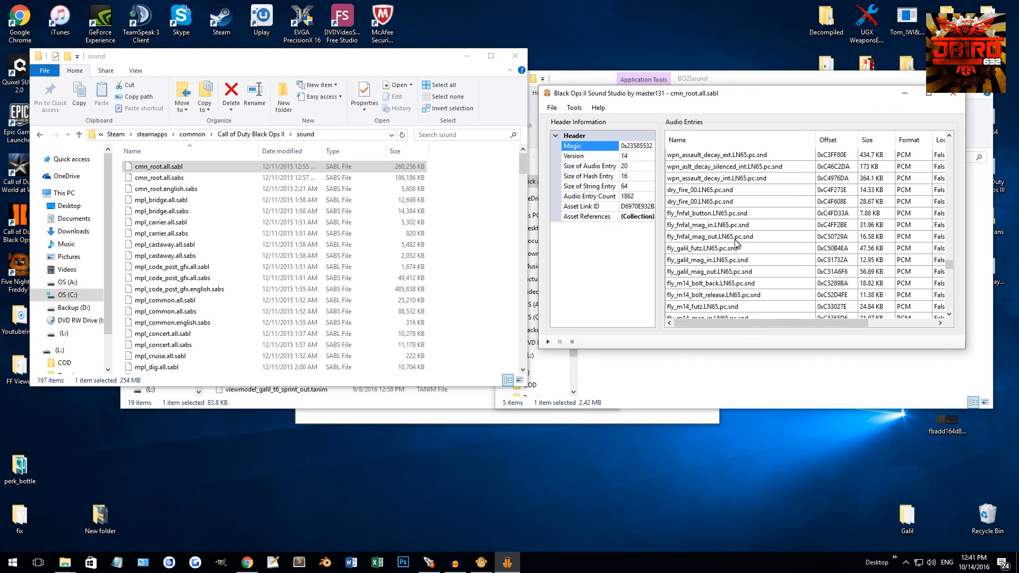
{"action": "left_click", "coordinate": [700, 250]}
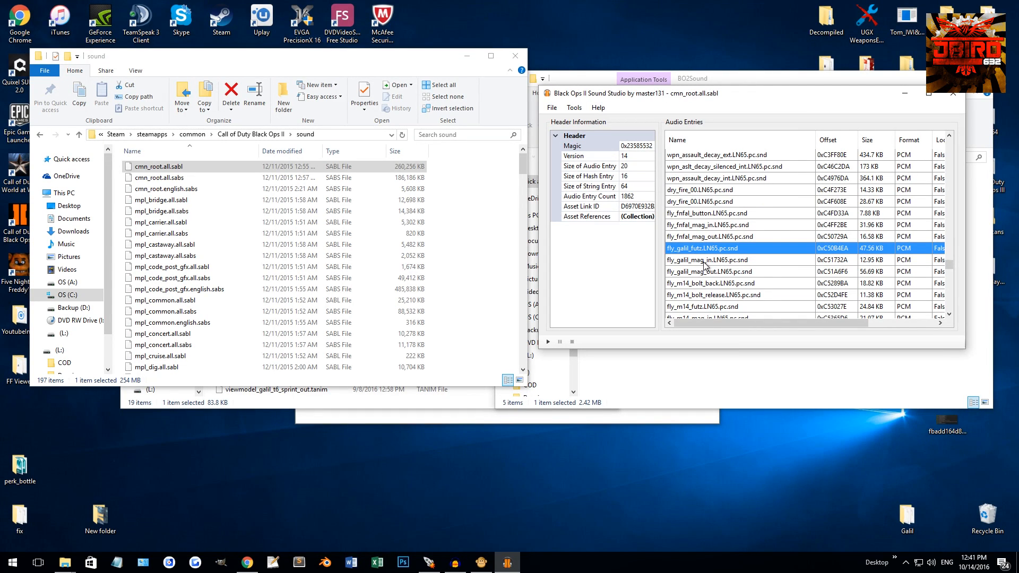
{"action": "left_click", "coordinate": [701, 272]}
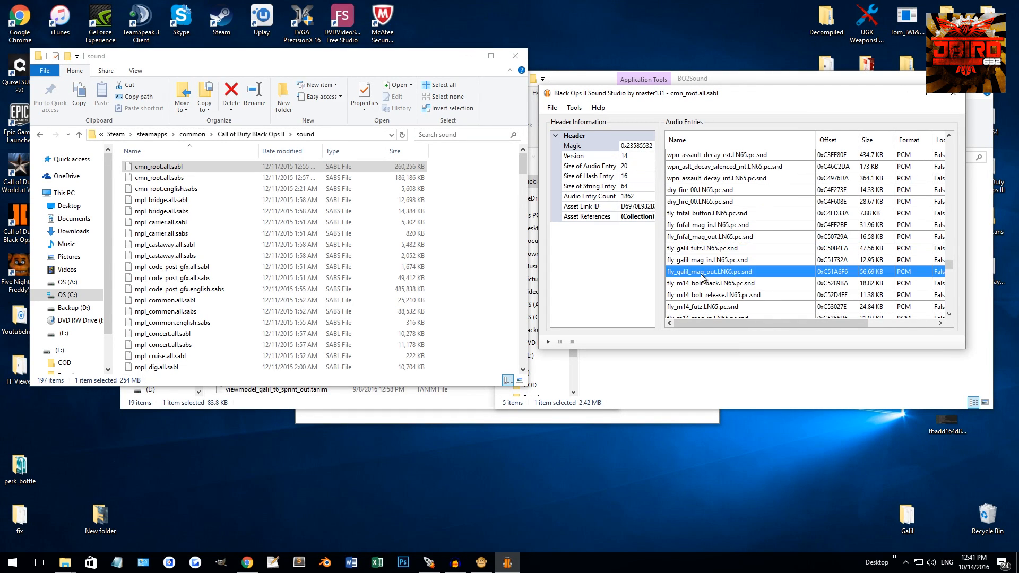
{"action": "left_click", "coordinate": [703, 246]}
{"action": "left_click", "coordinate": [707, 238]}
{"action": "right_click", "coordinate": [708, 238]}
Step: Start exporting the fly_galil_futz entry and create a folder named sound inside the Desktop's Galil folder
{"action": "left_click", "coordinate": [682, 251]}
{"action": "right_click", "coordinate": [683, 251]}
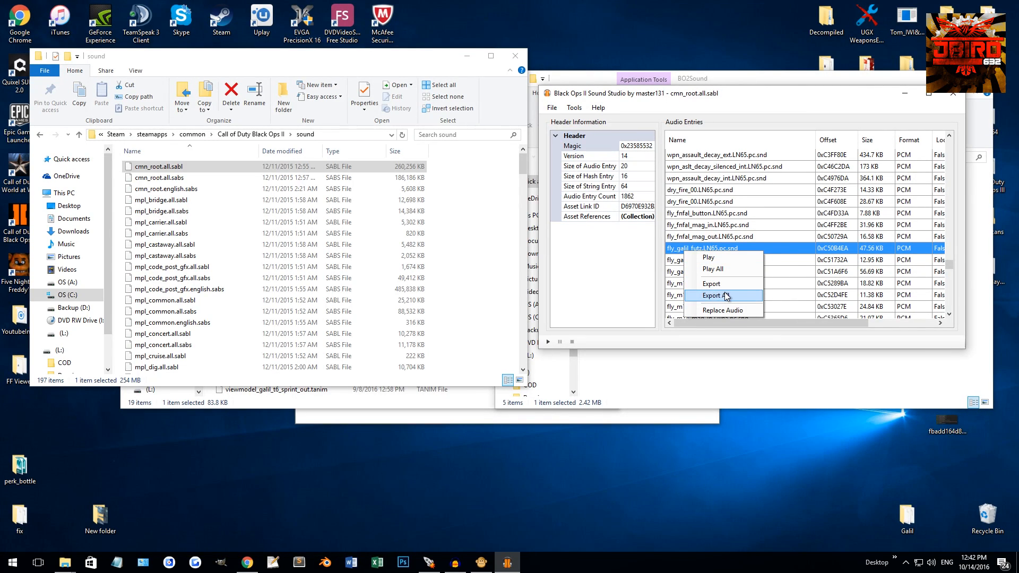
{"action": "left_click", "coordinate": [726, 283]}
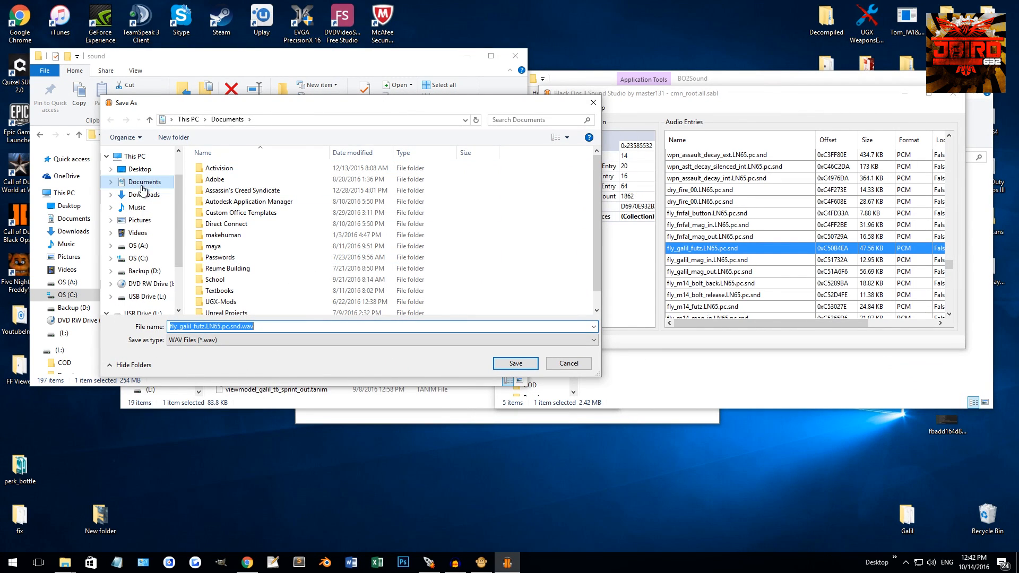
{"action": "left_click", "coordinate": [135, 169]}
{"action": "scroll", "coordinate": [233, 267], "scroll_direction": "down", "scroll_amount": 3}
{"action": "scroll", "coordinate": [238, 266], "scroll_direction": "up", "scroll_amount": 4}
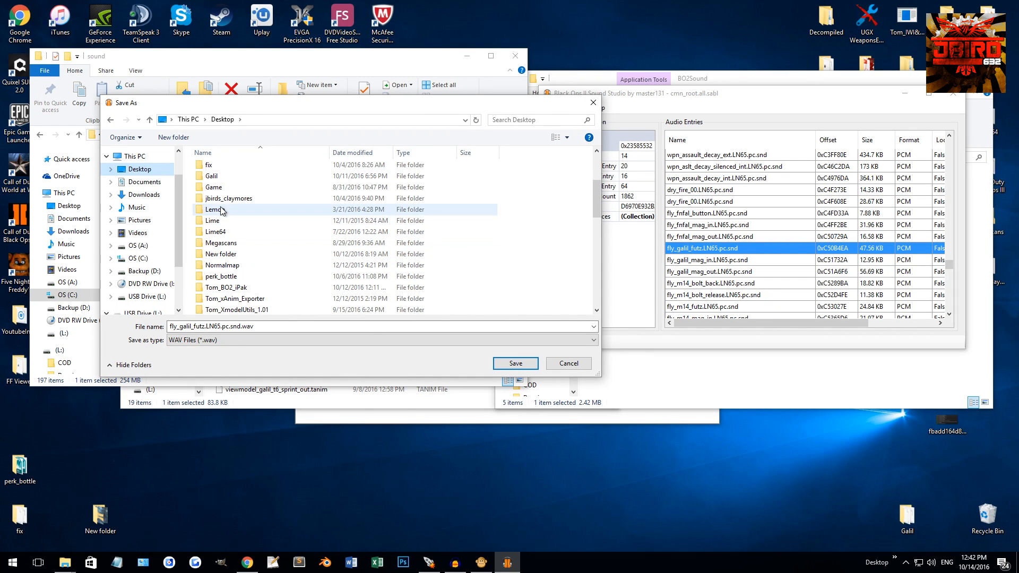
{"action": "double_click", "coordinate": [223, 177]}
{"action": "right_click", "coordinate": [244, 258]}
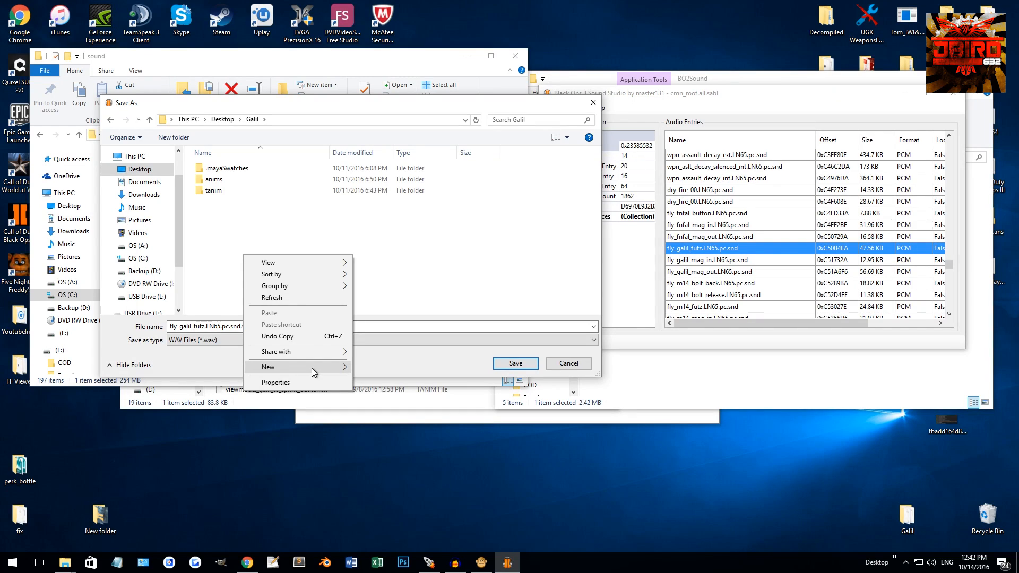
{"action": "mouse_move", "coordinate": [311, 367]}
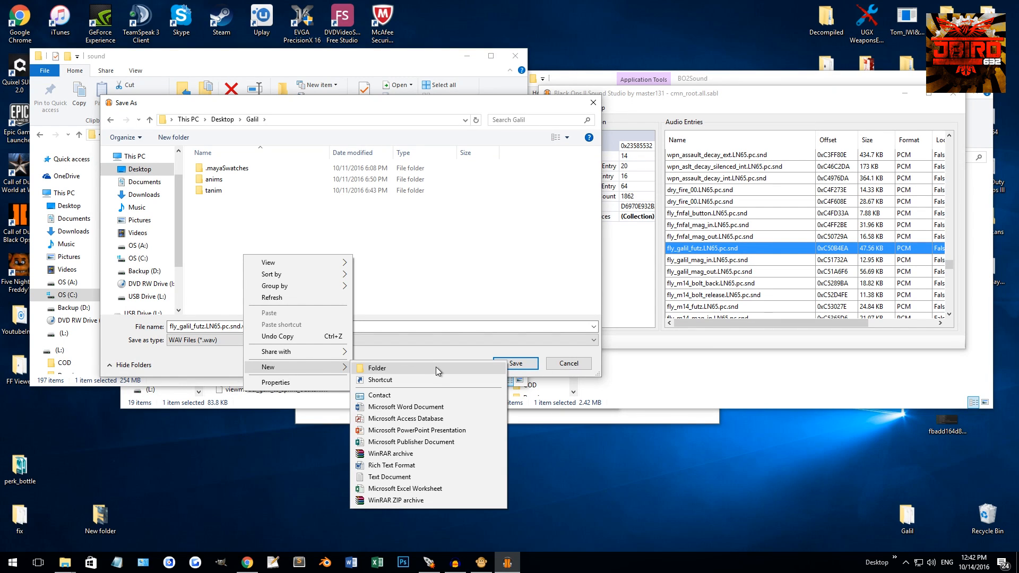
{"action": "left_click", "coordinate": [435, 367]}
{"action": "type", "text": "sound"}
{"action": "key", "text": "Return"}
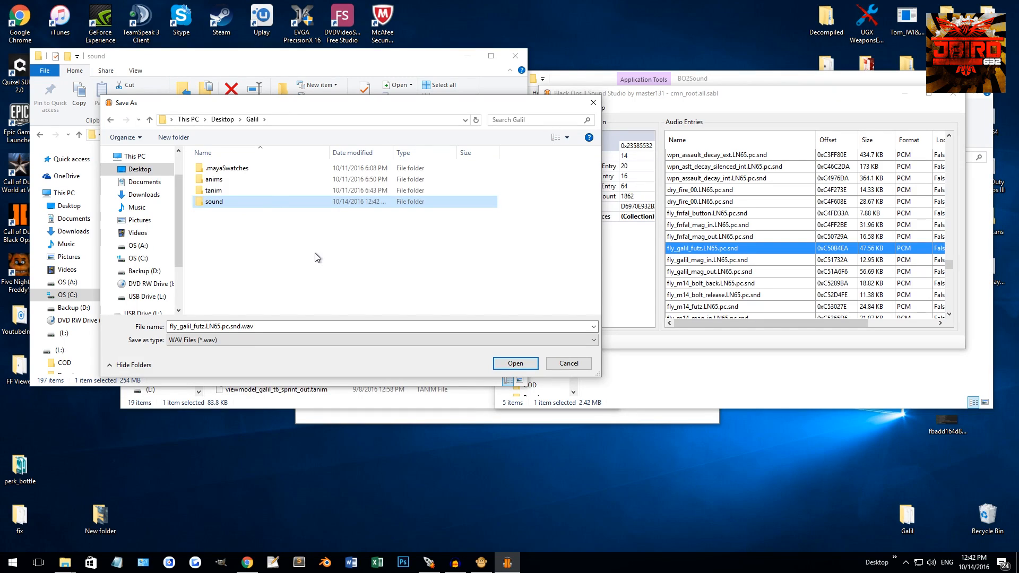
Step: Save the exported audio in the new sound folder as fly_galil_futz.wav
{"action": "double_click", "coordinate": [269, 201]}
{"action": "double_click", "coordinate": [214, 326]}
{"action": "left_click", "coordinate": [192, 326]}
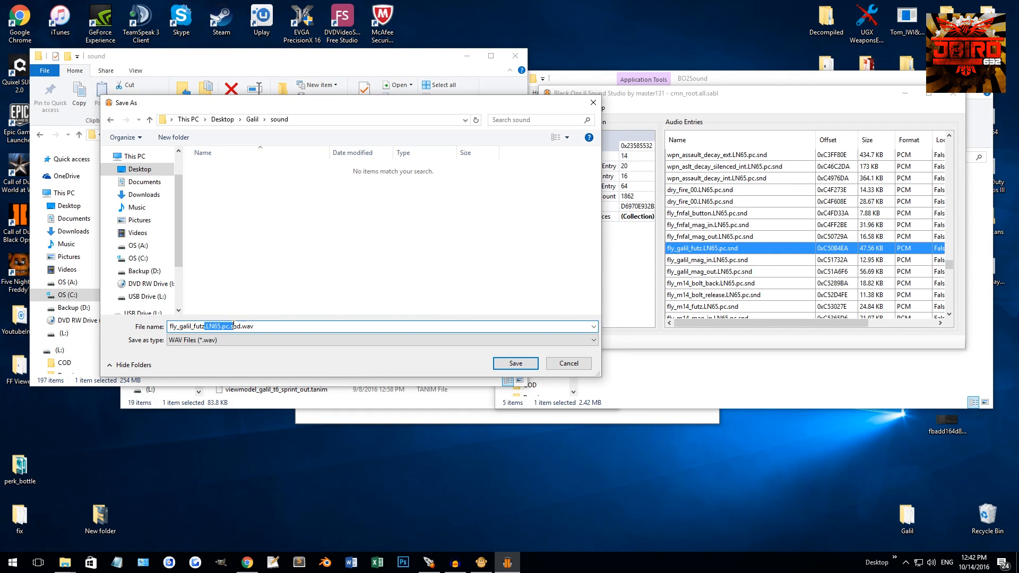
{"action": "key", "text": "shift+Right"}
{"action": "key", "text": "Delete"}
{"action": "key", "text": "Return"}
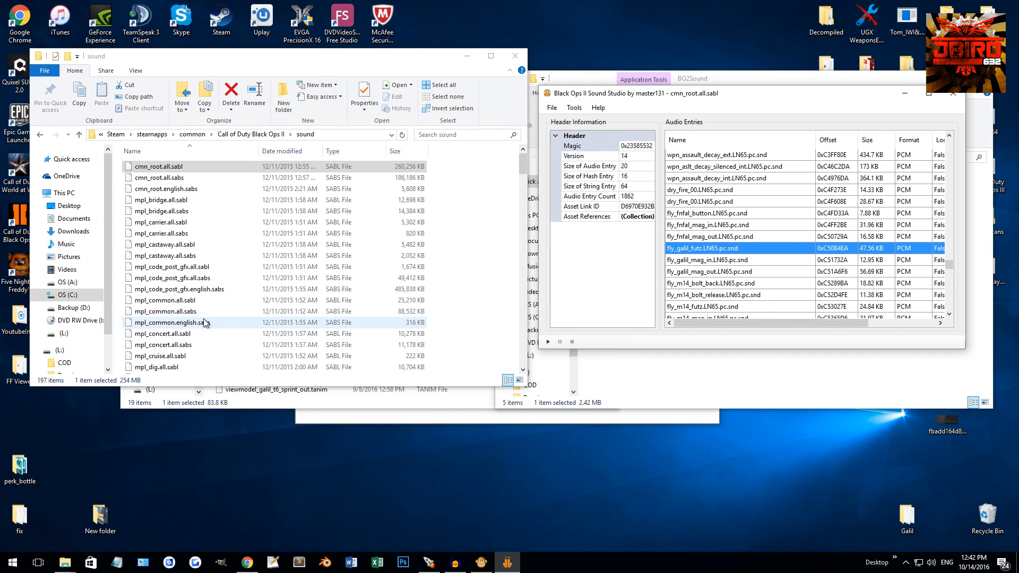
{"action": "left_click", "coordinate": [569, 317]}
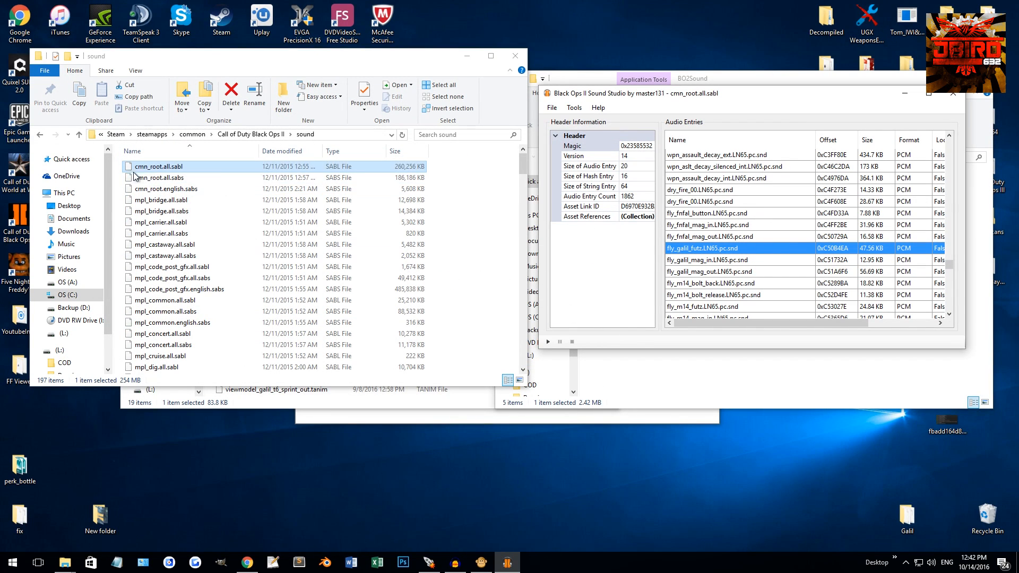
Step: Export the fly_galil_mag_in entry to the Galil sound folder as fly_galil_mag_in.wav
{"action": "right_click", "coordinate": [716, 262]}
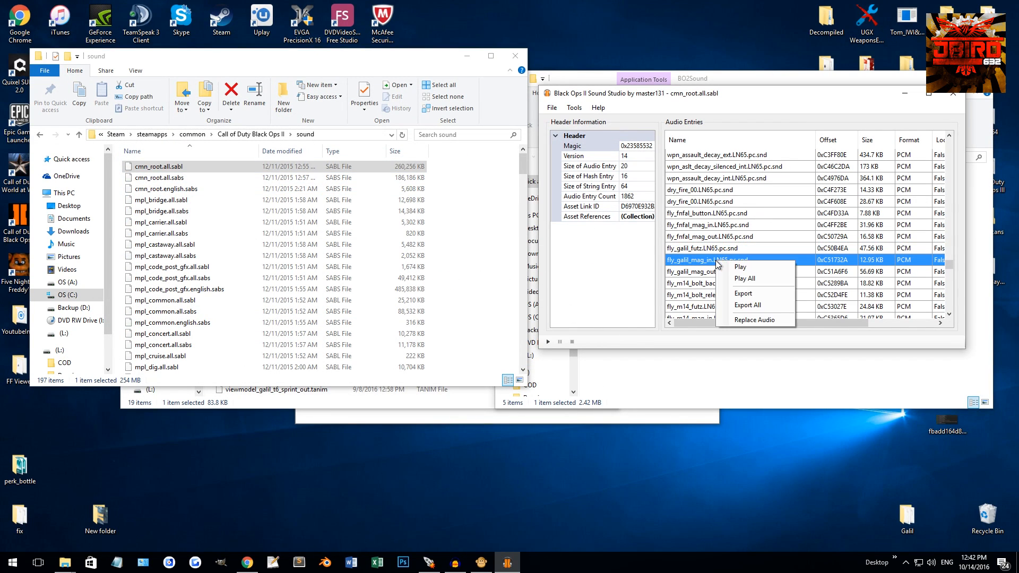
{"action": "left_click", "coordinate": [743, 293]}
{"action": "left_click", "coordinate": [226, 327]}
{"action": "key", "text": "BackSpace"}
{"action": "key", "text": "BackSpace"}
{"action": "key", "text": "BackSpace"}
{"action": "key", "text": "Delete"}
{"action": "key", "text": "Delete"}
{"action": "key", "text": "Delete"}
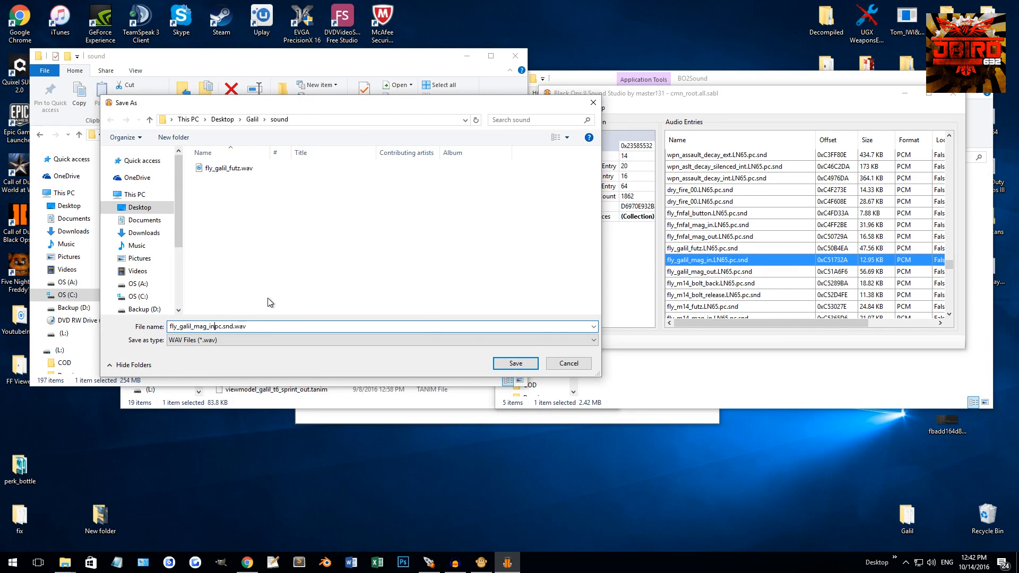
{"action": "key", "text": "Return"}
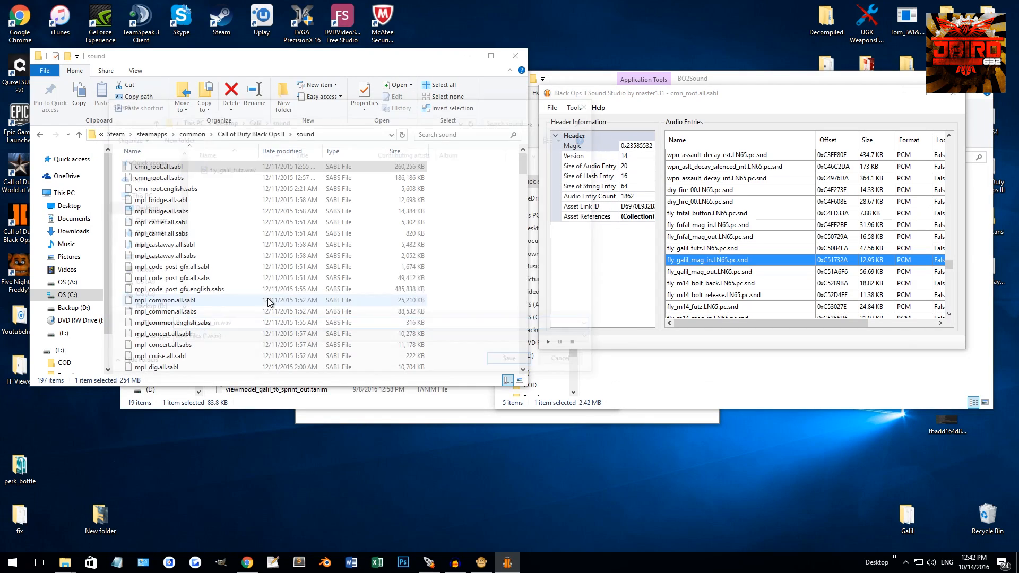
{"action": "left_click", "coordinate": [579, 317]}
Step: Export the fly_galil_mag_out entry to the Galil sound folder as a WAV, trimming the suffix after fly_galil_mag_out from the file name
{"action": "right_click", "coordinate": [702, 278]}
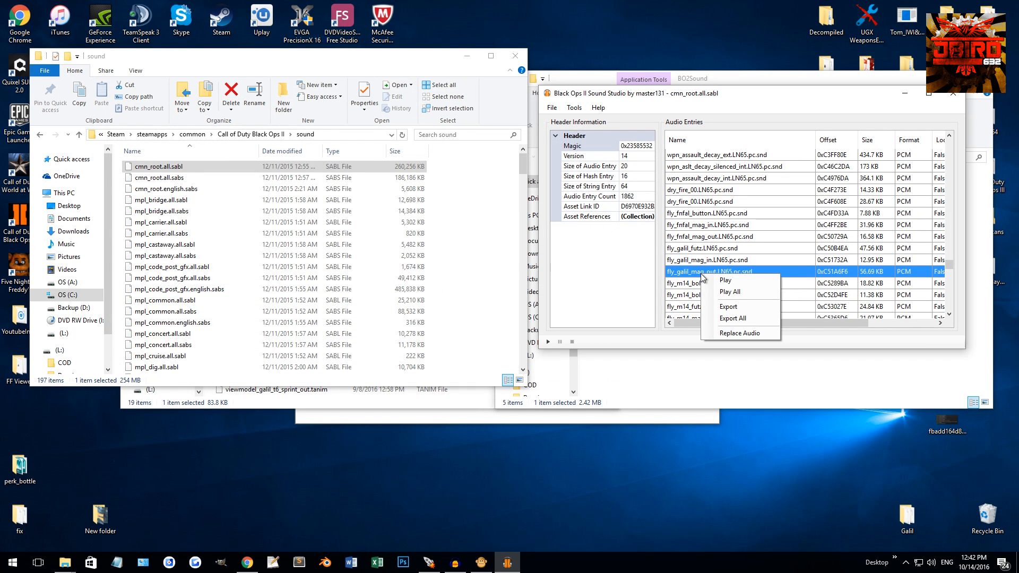
{"action": "left_click", "coordinate": [716, 310]}
{"action": "left_click", "coordinate": [249, 326]}
{"action": "key", "text": "BackSpace"}
{"action": "key", "text": "BackSpace"}
{"action": "key", "text": "BackSpace"}
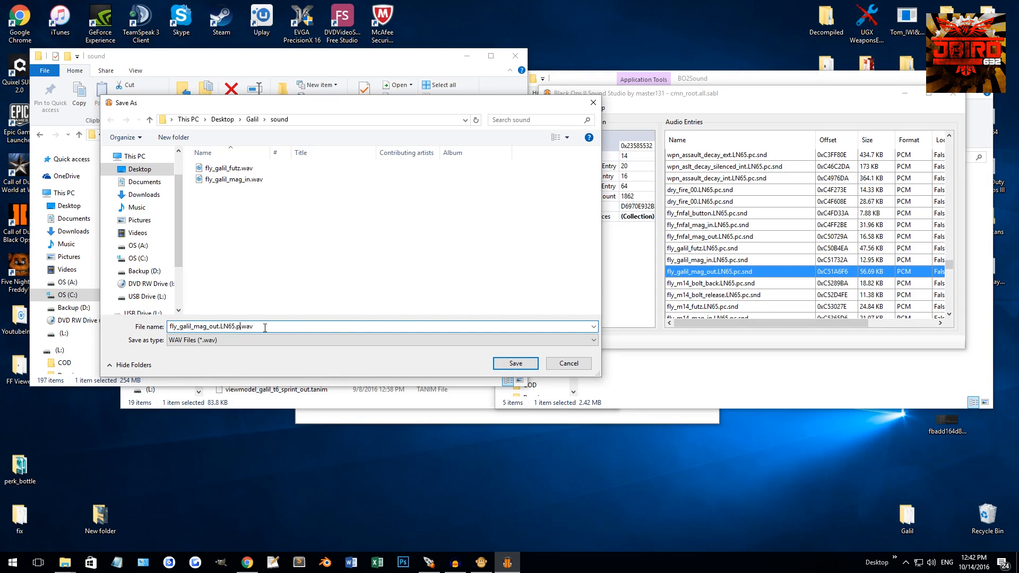
{"action": "key", "text": "Return"}
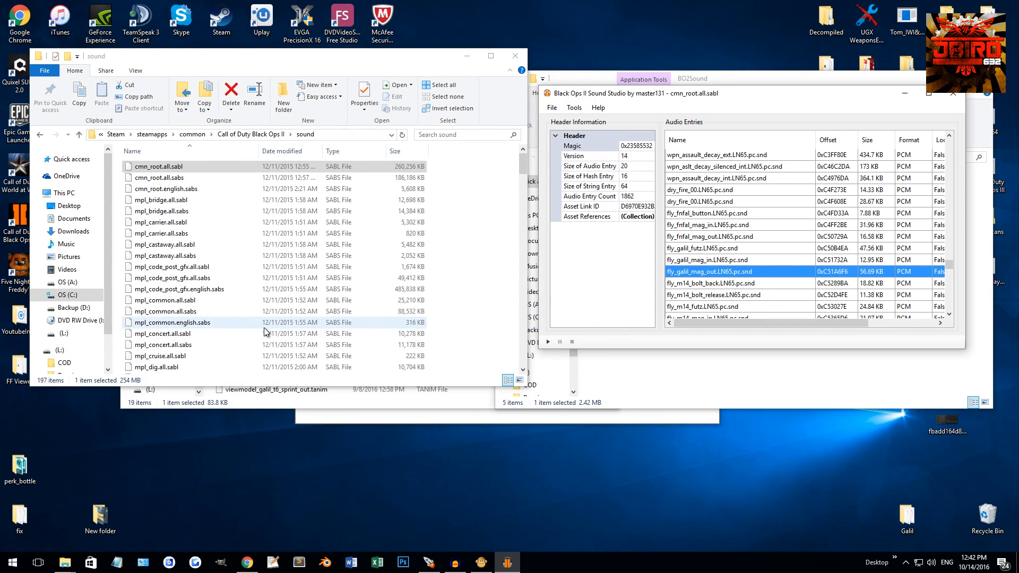
{"action": "left_click", "coordinate": [589, 323]}
Step: Look through the cmn_root.all.sabl audio entries around the fly_galil sounds for a Galil firing sound
{"action": "left_click", "coordinate": [725, 296]}
{"action": "scroll", "coordinate": [726, 306], "scroll_direction": "down", "scroll_amount": 5}
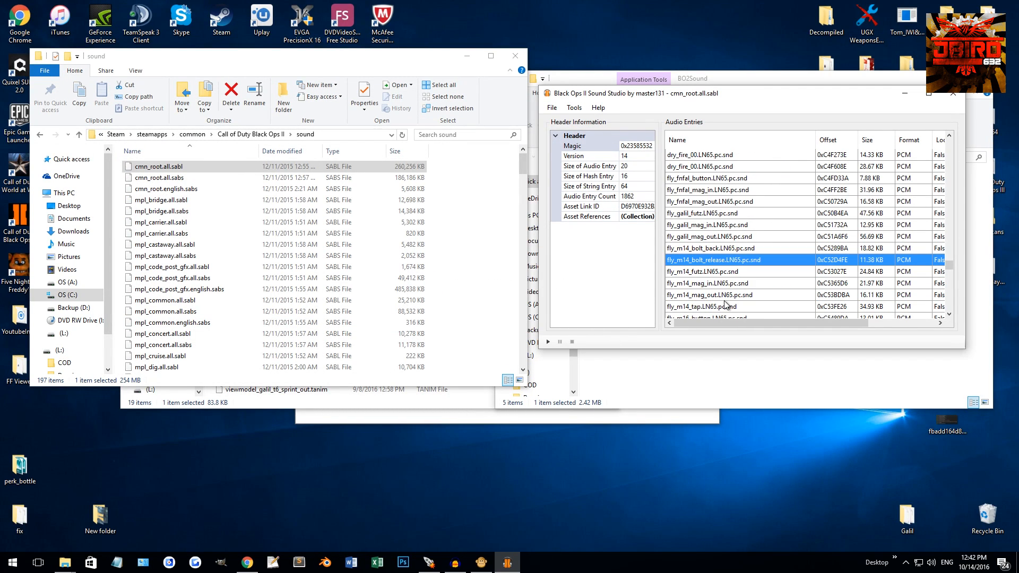
{"action": "scroll", "coordinate": [725, 304], "scroll_direction": "down", "scroll_amount": 5}
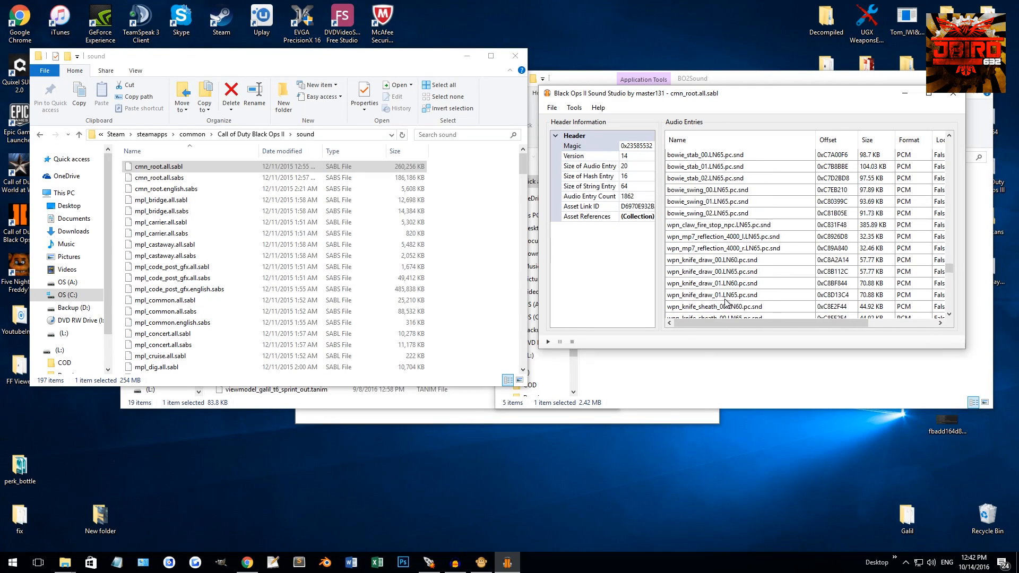
{"action": "scroll", "coordinate": [727, 301], "scroll_direction": "down", "scroll_amount": 10}
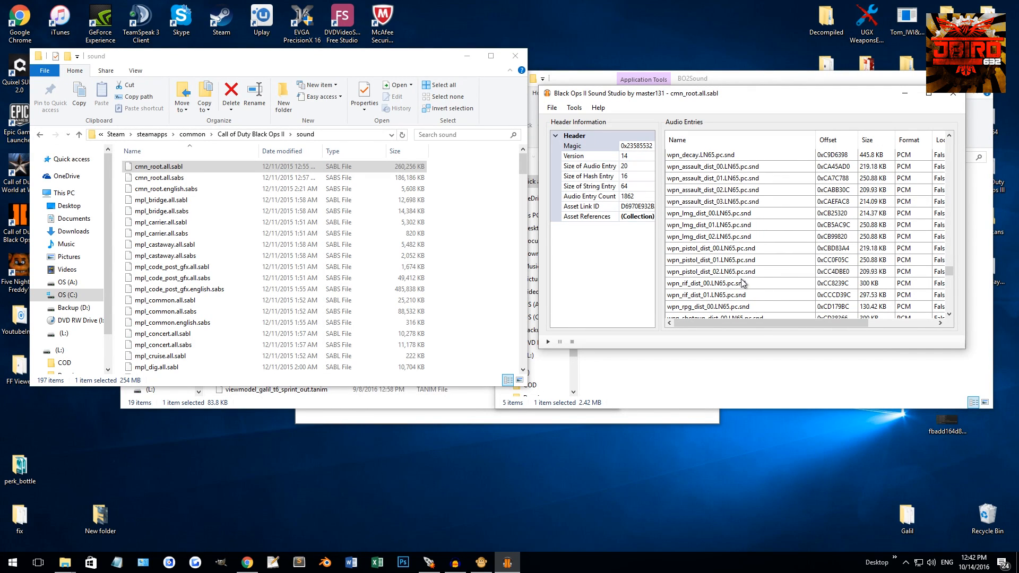
{"action": "scroll", "coordinate": [736, 234], "scroll_direction": "down", "scroll_amount": 8}
{"action": "scroll", "coordinate": [737, 236], "scroll_direction": "up", "scroll_amount": 10}
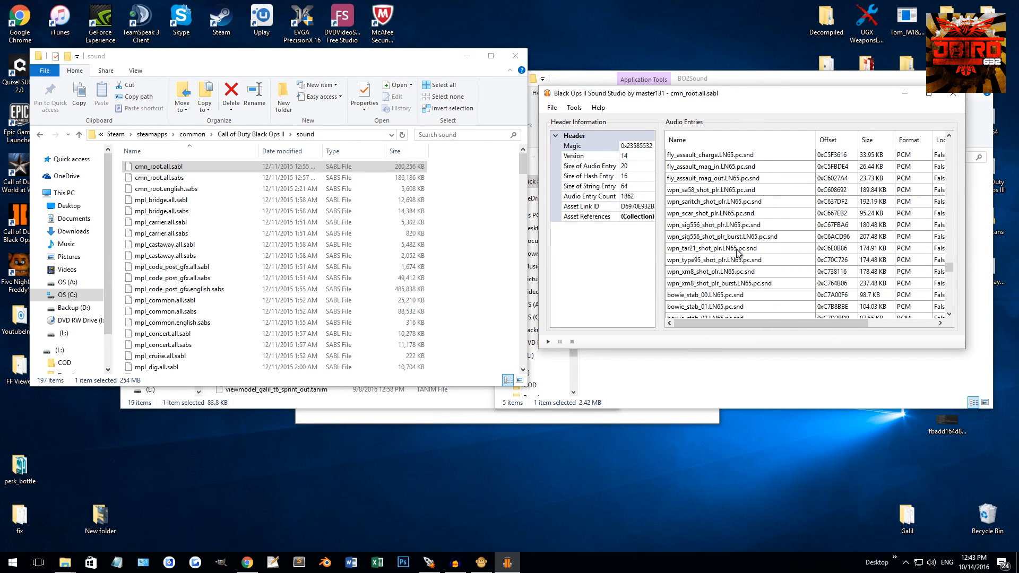
{"action": "scroll", "coordinate": [732, 245], "scroll_direction": "up", "scroll_amount": 2}
{"action": "left_click", "coordinate": [717, 182]}
{"action": "scroll", "coordinate": [738, 196], "scroll_direction": "up", "scroll_amount": 1}
{"action": "scroll", "coordinate": [737, 201], "scroll_direction": "up", "scroll_amount": 1}
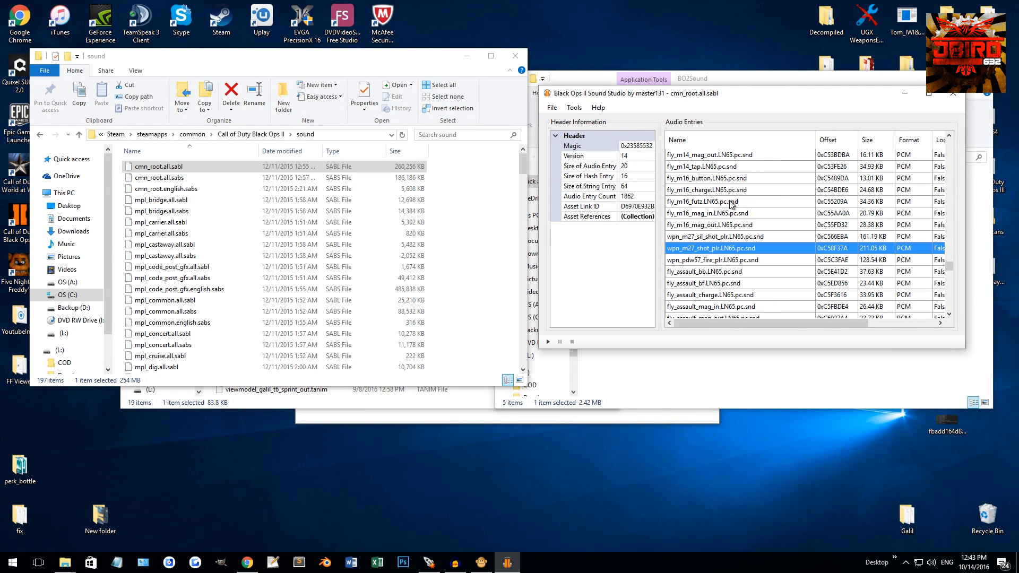
{"action": "scroll", "coordinate": [751, 221], "scroll_direction": "up", "scroll_amount": 4}
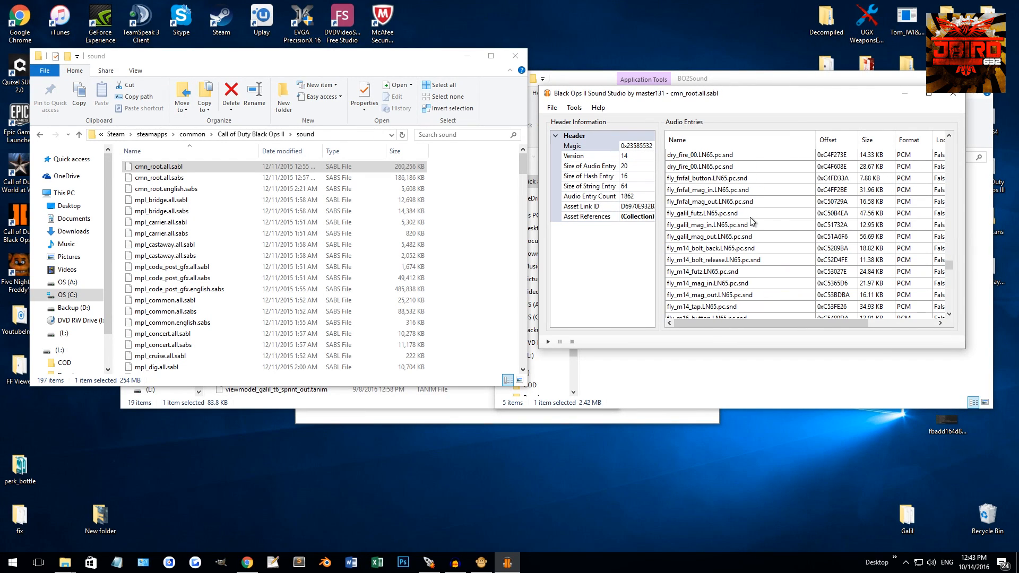
{"action": "scroll", "coordinate": [722, 227], "scroll_direction": "up", "scroll_amount": 2}
{"action": "scroll", "coordinate": [730, 227], "scroll_direction": "up", "scroll_amount": 2}
{"action": "scroll", "coordinate": [730, 227], "scroll_direction": "down", "scroll_amount": 6}
Step: Check the remaining audio entries to the end of the sound bank for a Galil shot sound, and close Sound Studio
{"action": "left_click_drag", "start_coordinate": [947, 268], "coordinate": [949, 300]}
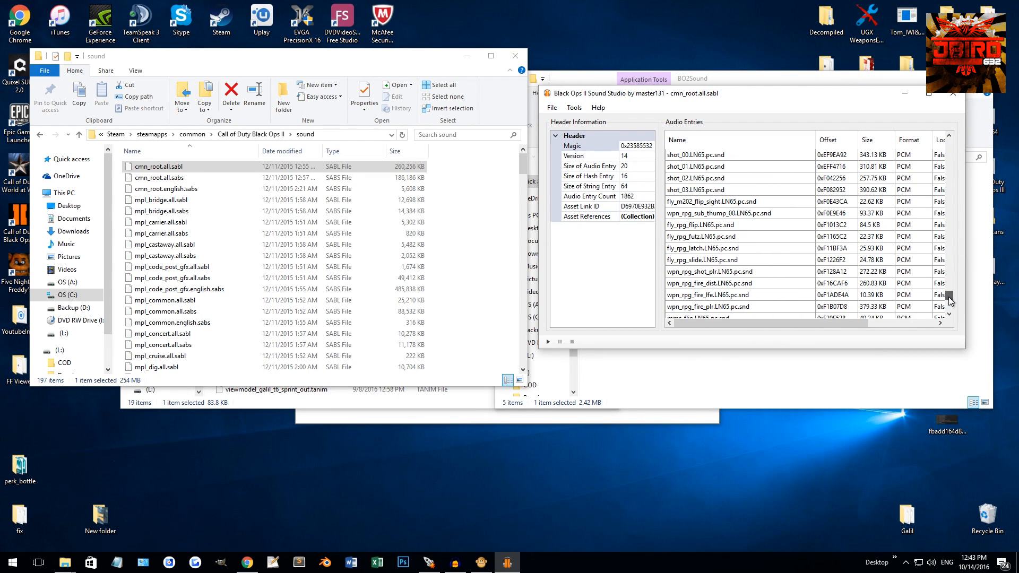
{"action": "left_click", "coordinate": [724, 260]}
{"action": "scroll", "coordinate": [718, 250], "scroll_direction": "down", "scroll_amount": 2}
{"action": "scroll", "coordinate": [739, 249], "scroll_direction": "down", "scroll_amount": 1}
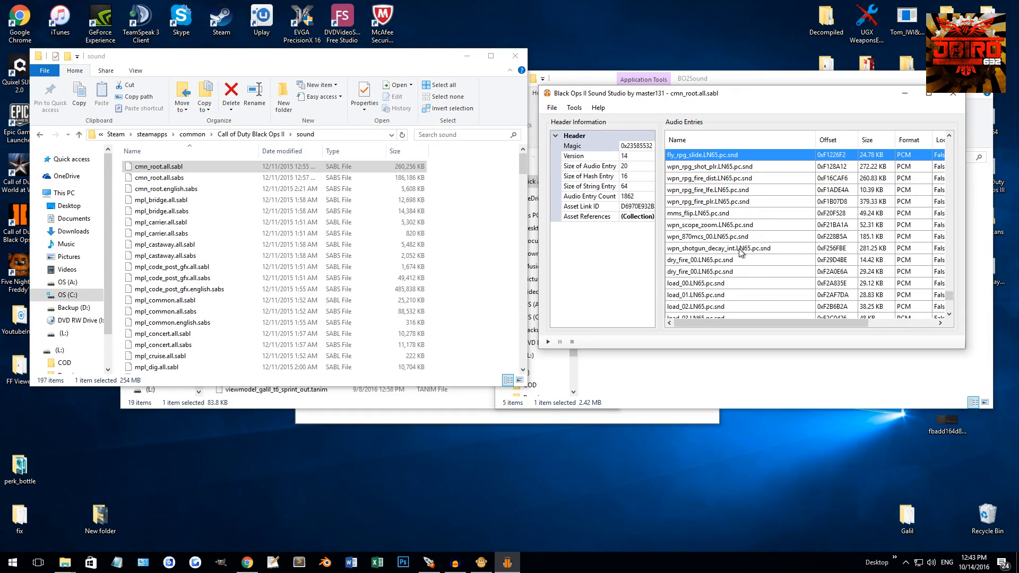
{"action": "scroll", "coordinate": [737, 244], "scroll_direction": "down", "scroll_amount": 2}
{"action": "scroll", "coordinate": [735, 243], "scroll_direction": "down", "scroll_amount": 3}
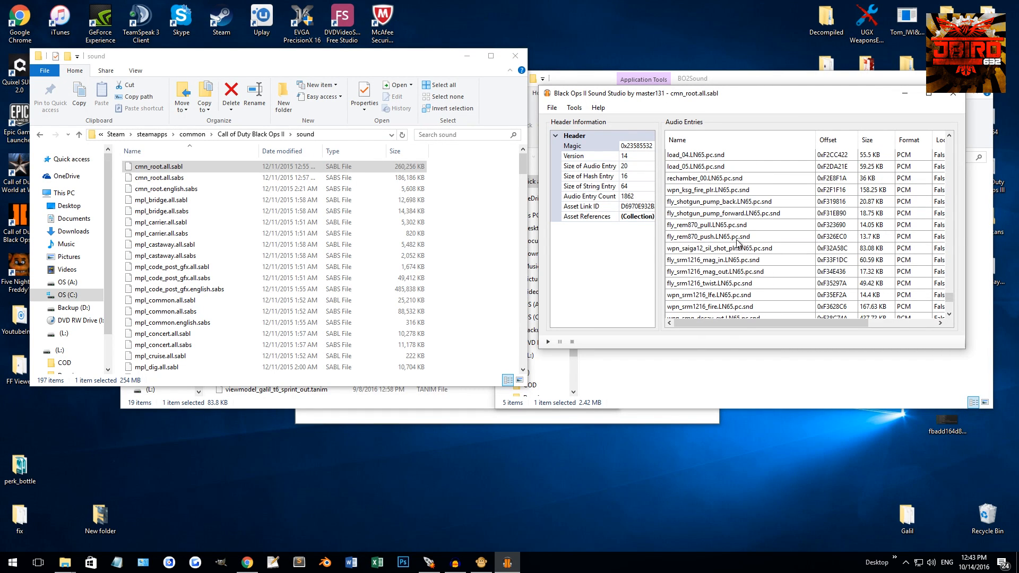
{"action": "scroll", "coordinate": [721, 223], "scroll_direction": "down", "scroll_amount": 2}
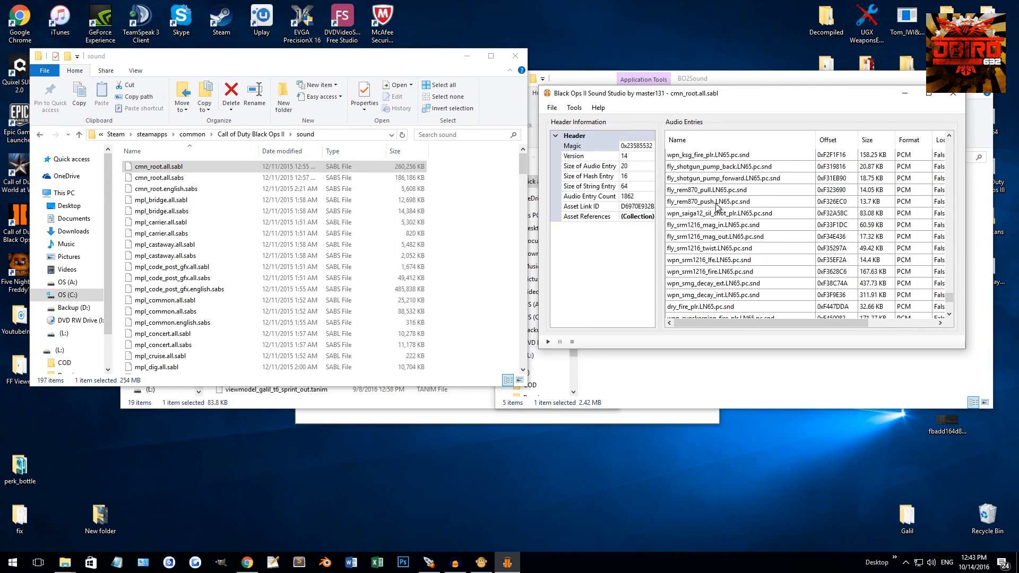
{"action": "scroll", "coordinate": [764, 241], "scroll_direction": "down", "scroll_amount": 1}
{"action": "scroll", "coordinate": [750, 252], "scroll_direction": "down", "scroll_amount": 5}
{"action": "scroll", "coordinate": [748, 249], "scroll_direction": "down", "scroll_amount": 6}
{"action": "scroll", "coordinate": [748, 248], "scroll_direction": "down", "scroll_amount": 3}
{"action": "scroll", "coordinate": [749, 249], "scroll_direction": "down", "scroll_amount": 2}
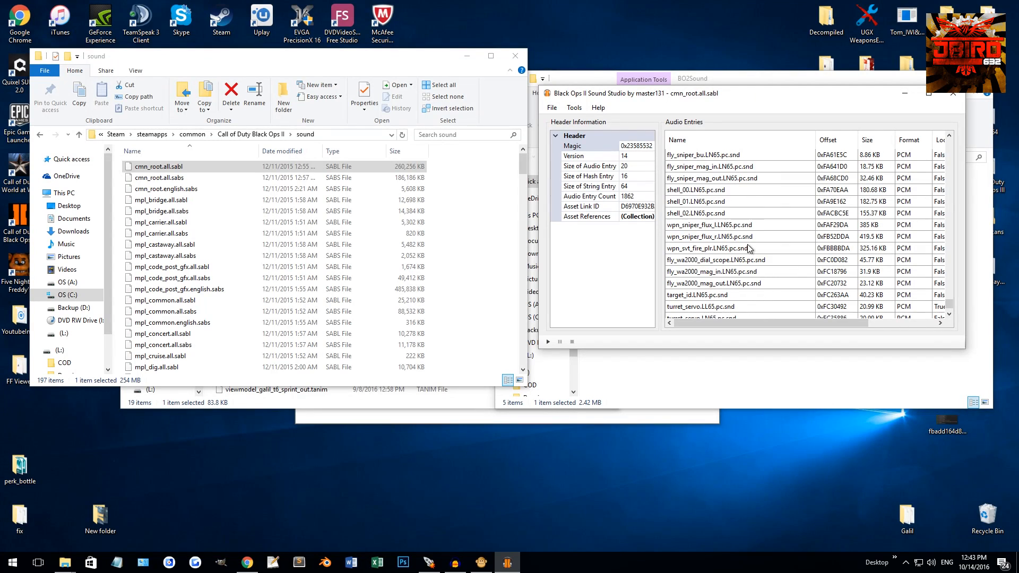
{"action": "scroll", "coordinate": [748, 247], "scroll_direction": "down", "scroll_amount": 3}
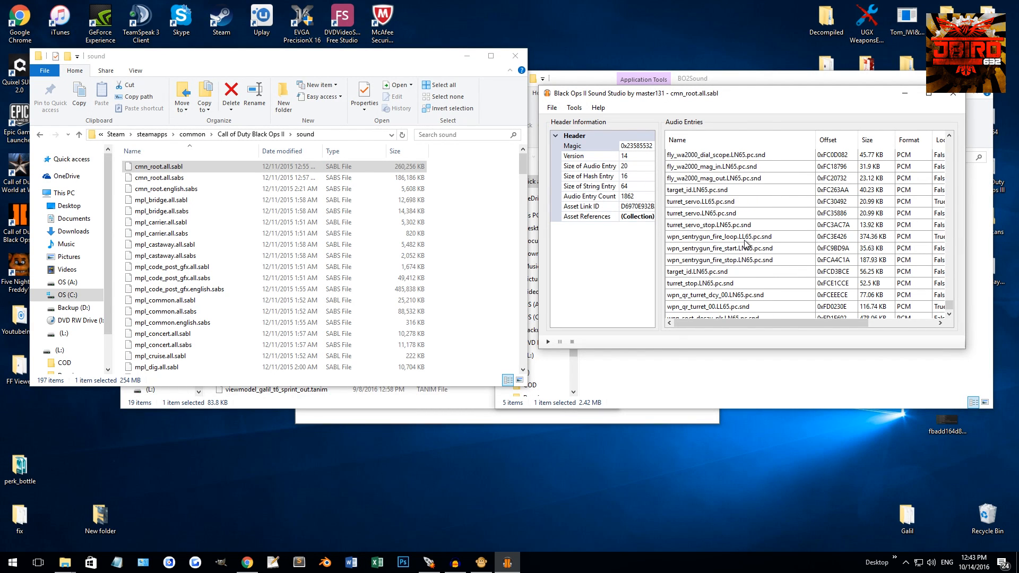
{"action": "scroll", "coordinate": [745, 244], "scroll_direction": "down", "scroll_amount": 1}
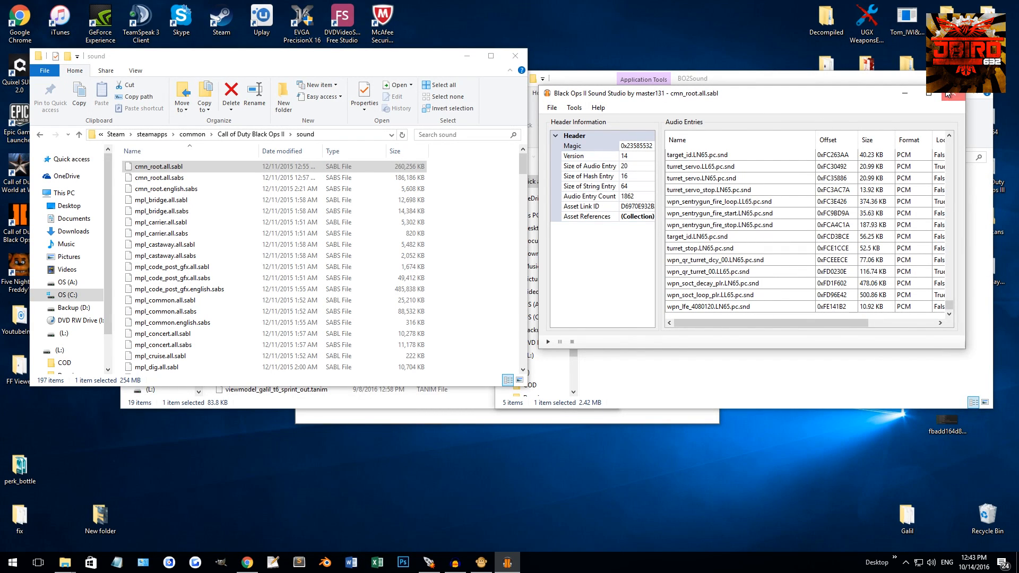
{"action": "left_click", "coordinate": [950, 94]}
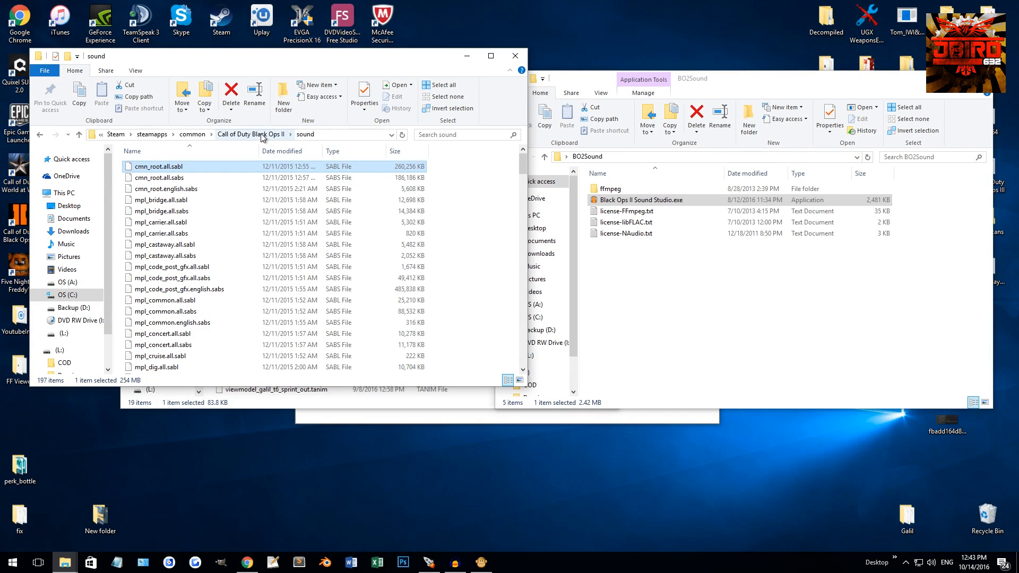
Step: Go to the Steam common folder and open the raw\sound\wpn folder of Call of Duty Black Ops
{"action": "left_click", "coordinate": [192, 134]}
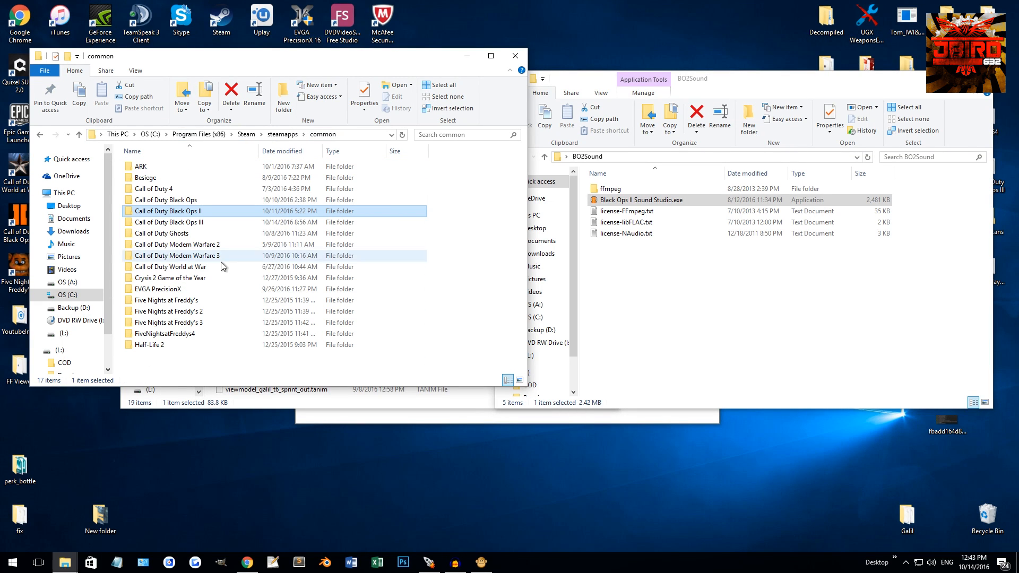
{"action": "double_click", "coordinate": [194, 200]}
{"action": "double_click", "coordinate": [157, 328]}
{"action": "scroll", "coordinate": [154, 323], "scroll_direction": "down", "scroll_amount": 5}
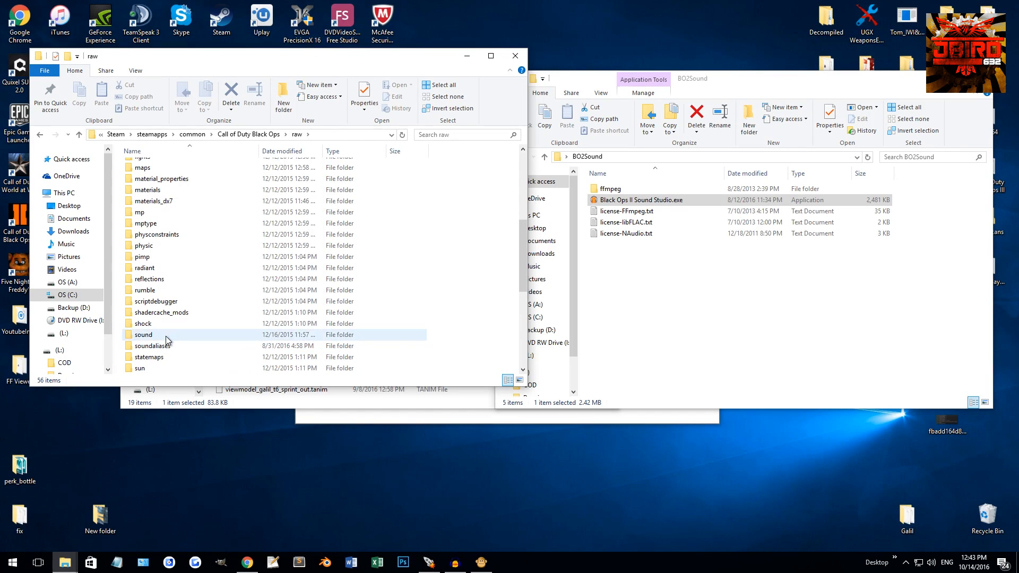
{"action": "double_click", "coordinate": [154, 368]}
{"action": "scroll", "coordinate": [167, 333], "scroll_direction": "down", "scroll_amount": 3}
{"action": "scroll", "coordinate": [186, 336], "scroll_direction": "down", "scroll_amount": 1}
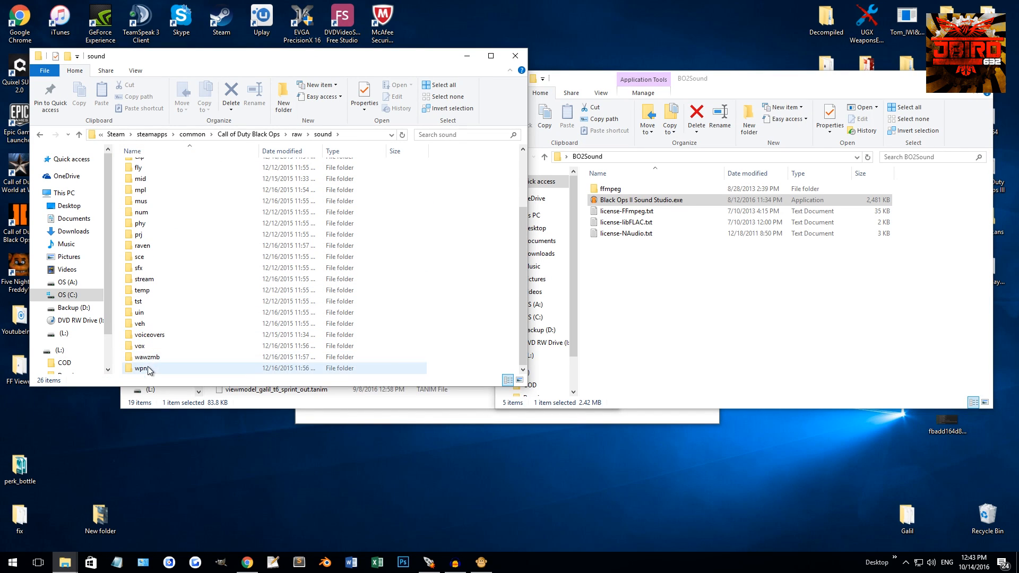
{"action": "double_click", "coordinate": [146, 368]}
Step: Open the assault\galil\plr\shot folder inside the wpn sound folder
{"action": "scroll", "coordinate": [156, 265], "scroll_direction": "down", "scroll_amount": 2}
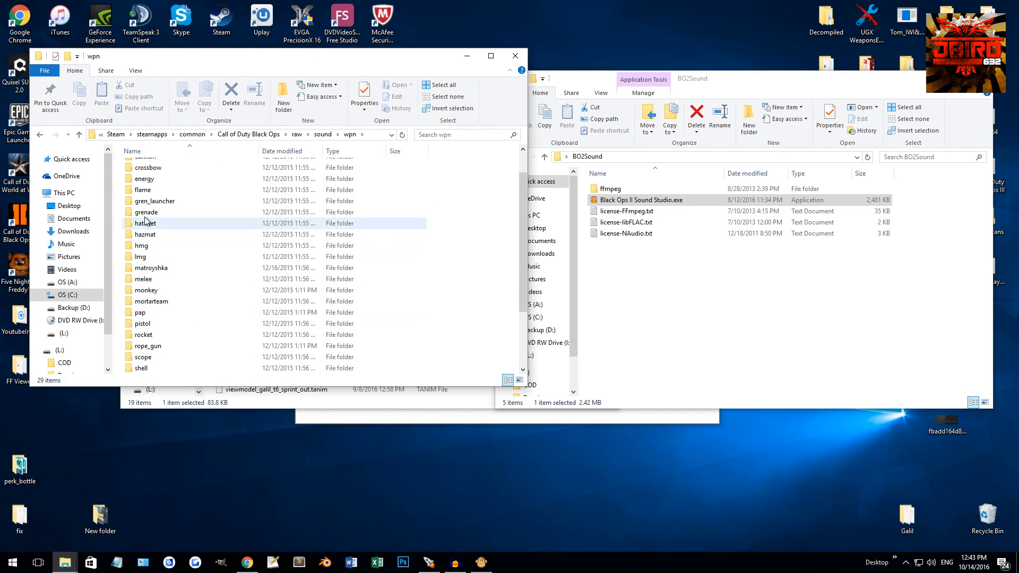
{"action": "scroll", "coordinate": [164, 349], "scroll_direction": "up", "scroll_amount": 3}
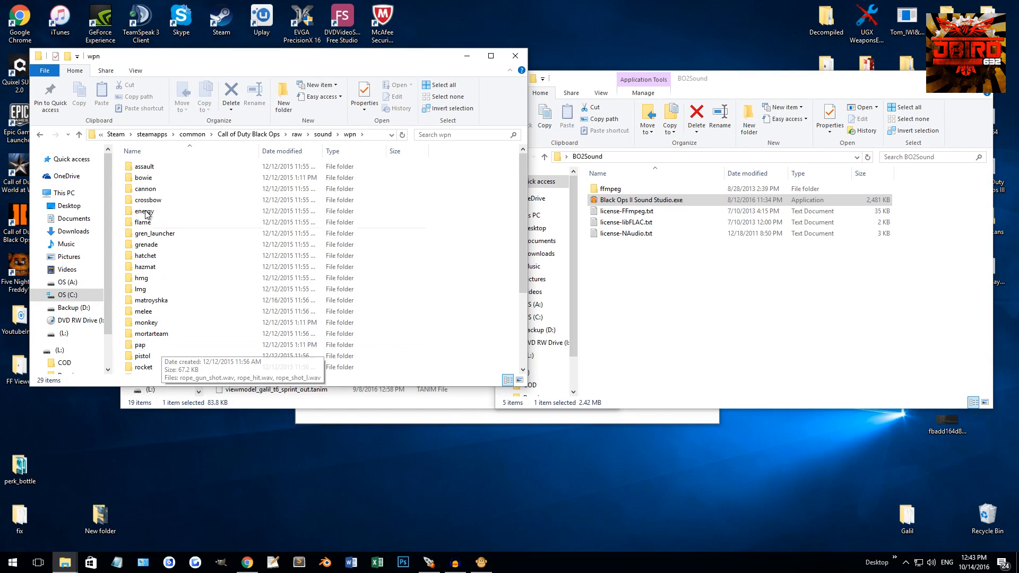
{"action": "double_click", "coordinate": [162, 167]}
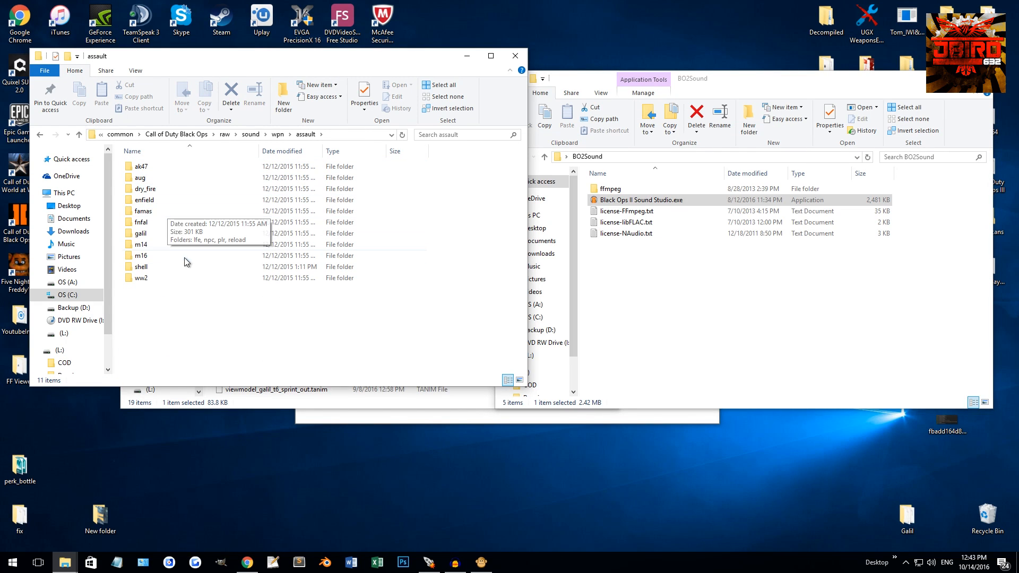
{"action": "double_click", "coordinate": [142, 234]}
{"action": "double_click", "coordinate": [149, 175]}
{"action": "double_click", "coordinate": [159, 166]}
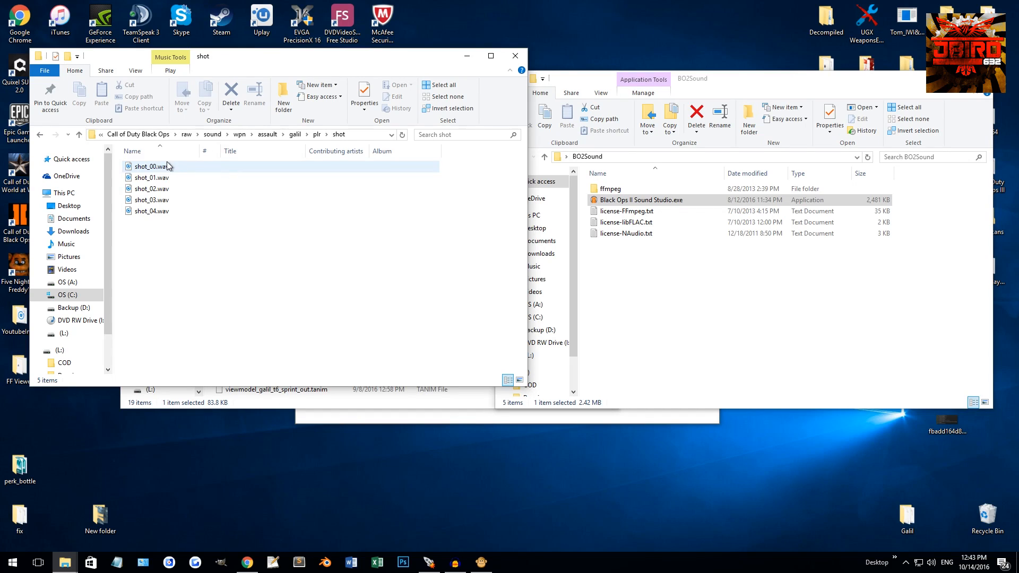
Step: Copy shot_00.wav into the sound folder inside the Desktop's Galil folder
{"action": "left_click", "coordinate": [149, 171]}
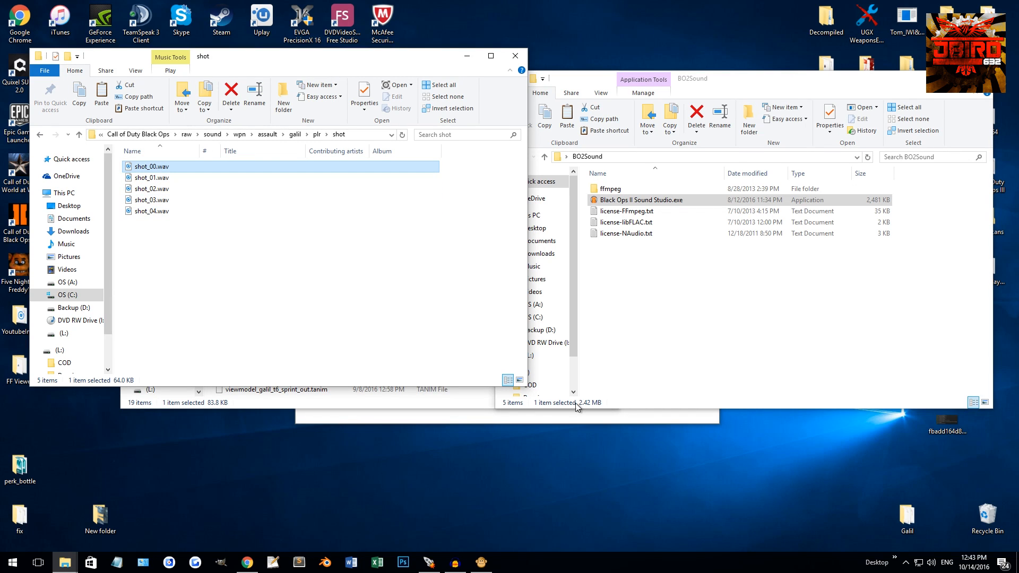
{"action": "left_click", "coordinate": [464, 406]}
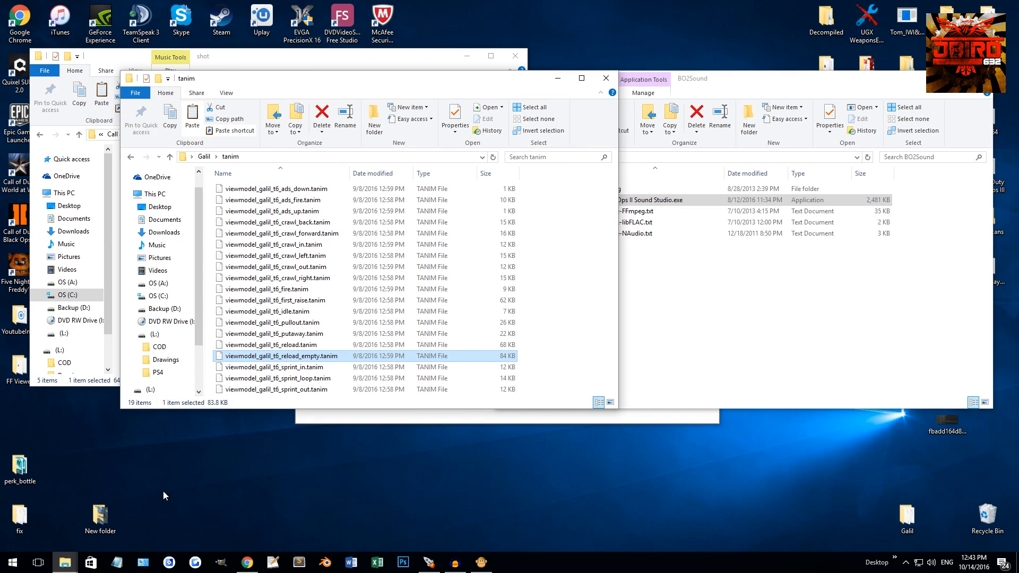
{"action": "left_click", "coordinate": [100, 518]}
{"action": "left_click", "coordinate": [902, 517]}
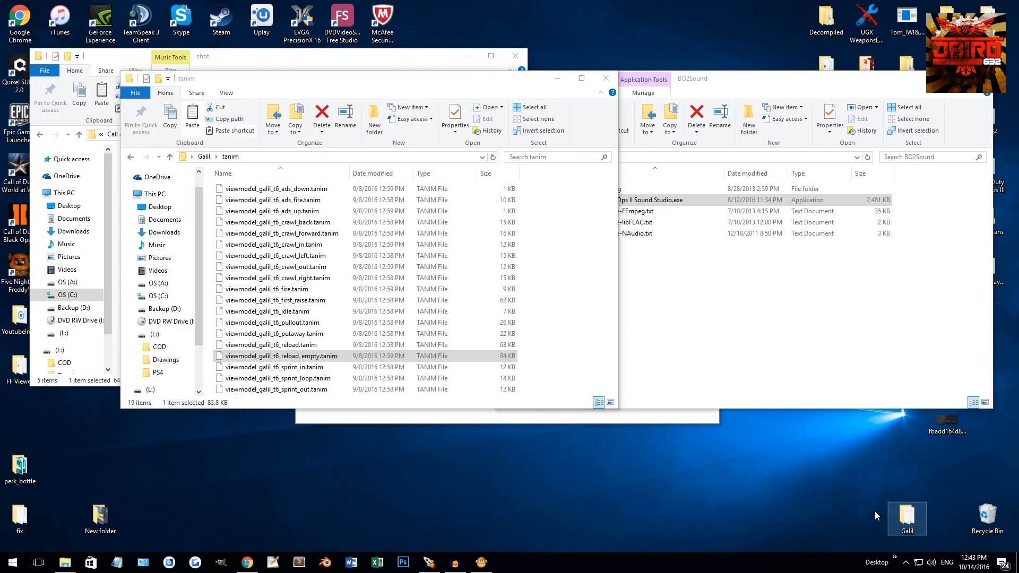
{"action": "key", "text": "Return"}
{"action": "double_click", "coordinate": [173, 204]}
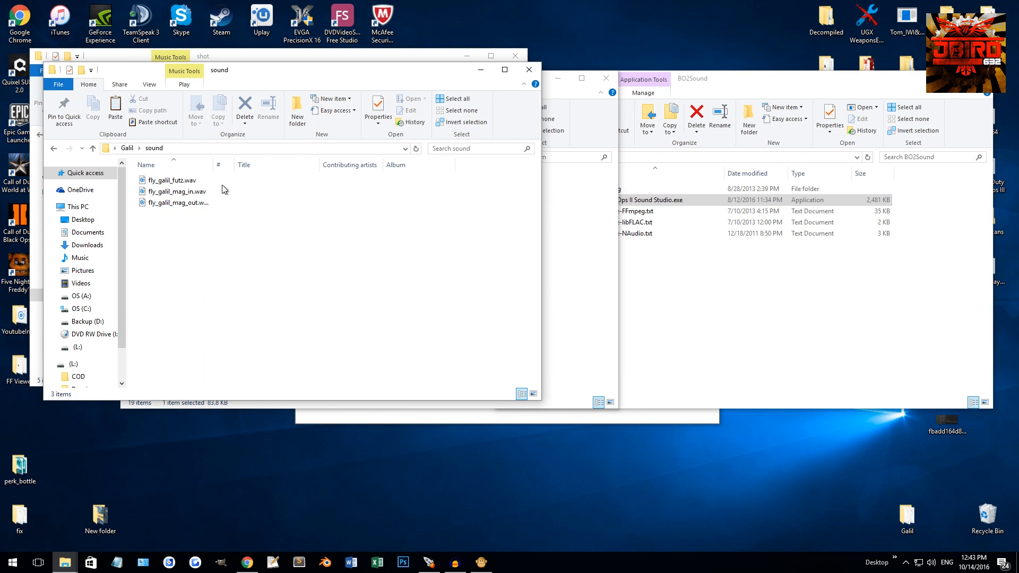
{"action": "left_click", "coordinate": [115, 109]}
Step: Move the Galil sound folder's window clear of the others and rename shot_00.wav to galil_fire.wav
{"action": "left_click_drag", "start_coordinate": [330, 71], "coordinate": [841, 82]}
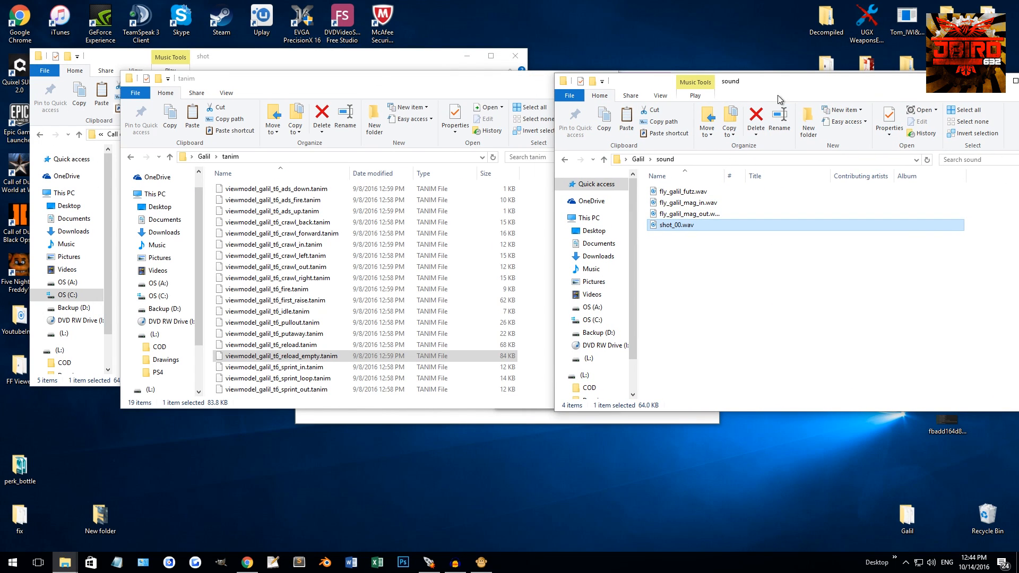
{"action": "left_click_drag", "start_coordinate": [777, 99], "coordinate": [675, 98]}
{"action": "left_click", "coordinate": [565, 227]}
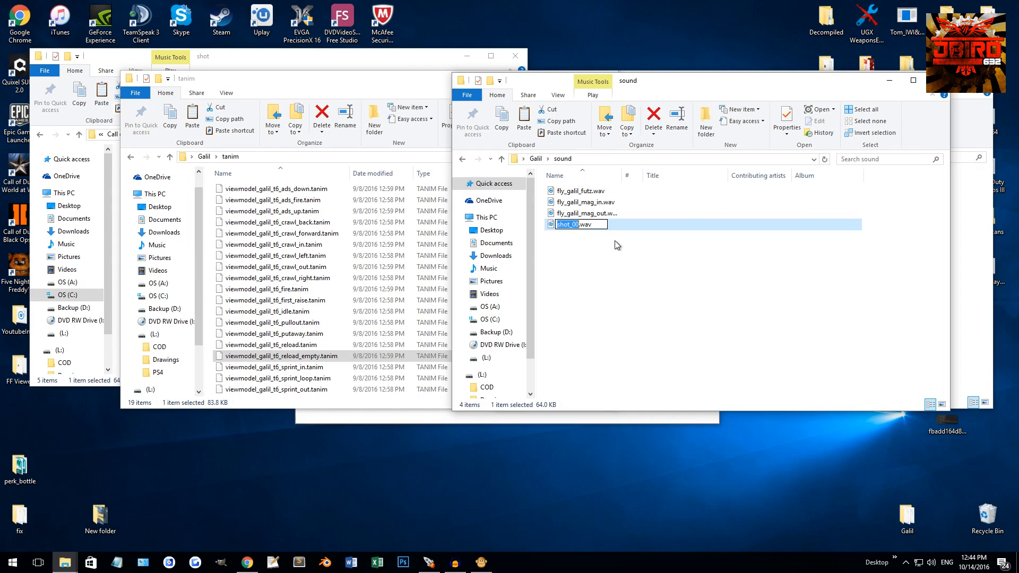
{"action": "type", "text": "galil_fire"}
{"action": "key", "text": "Return"}
Step: Remove the fly_ prefix from the magazine-out sound so the file is named galil_mag_out.wav
{"action": "left_click", "coordinate": [599, 217]}
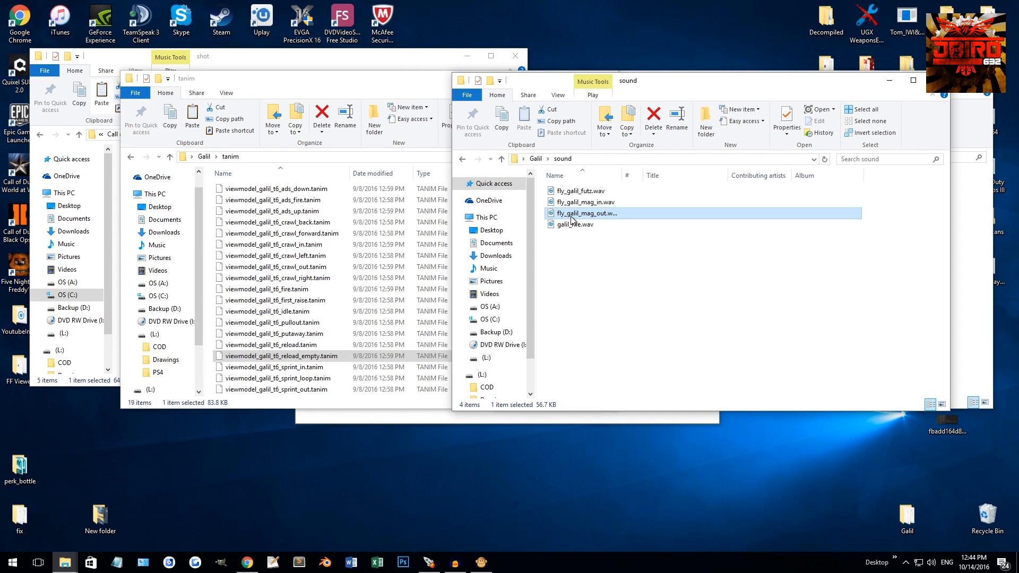
{"action": "left_click", "coordinate": [571, 218]}
{"action": "left_click", "coordinate": [567, 214]}
{"action": "key", "text": "BackSpace"}
{"action": "key", "text": "BackSpace"}
{"action": "key", "text": "BackSpace"}
{"action": "key", "text": "BackSpace"}
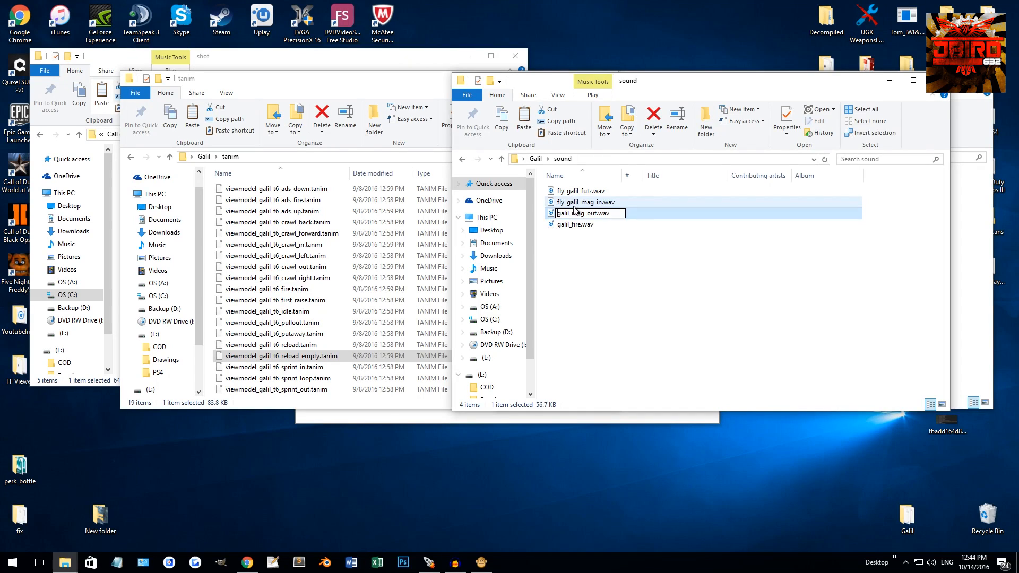
Step: Rename fly_galil_mag_in.wav to galil_mag_in.wav
{"action": "left_click", "coordinate": [573, 203]}
{"action": "left_click", "coordinate": [567, 203]}
{"action": "key", "text": "BackSpace"}
{"action": "key", "text": "BackSpace"}
{"action": "key", "text": "BackSpace"}
{"action": "key", "text": "BackSpace"}
Step: Rename fly_galil_futz.wav to galil_futz.wav
{"action": "left_click", "coordinate": [568, 192]}
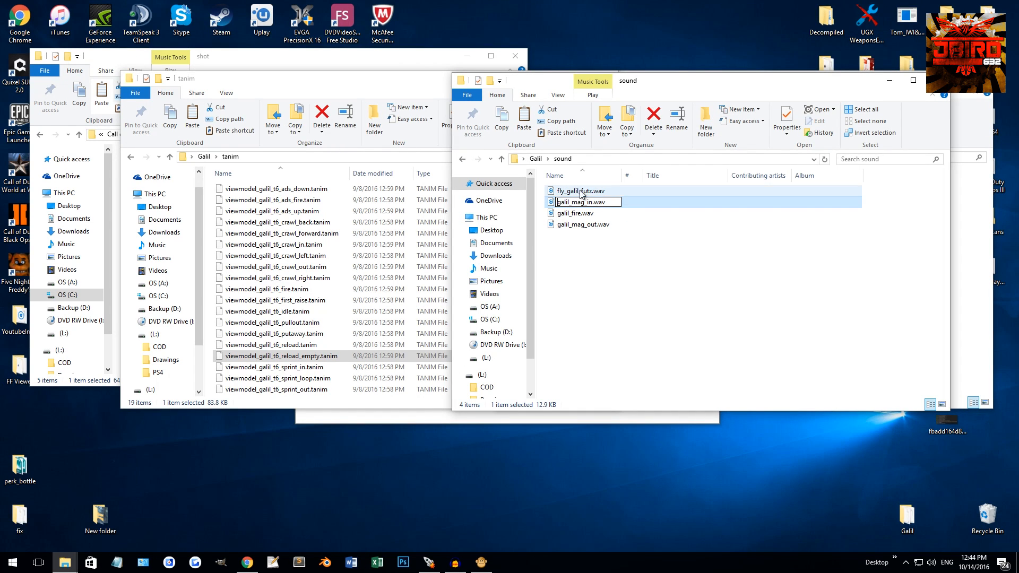
{"action": "left_click", "coordinate": [568, 192]}
{"action": "left_click", "coordinate": [568, 192]}
{"action": "key", "text": "BackSpace"}
{"action": "key", "text": "BackSpace"}
{"action": "key", "text": "BackSpace"}
{"action": "key", "text": "BackSpace"}
{"action": "key", "text": "Return"}
Step: Close the tanim and shot folder windows and move the Galil sound folder's window clear of the desktop icons
{"action": "left_click", "coordinate": [373, 92]}
{"action": "left_click", "coordinate": [607, 80]}
{"action": "left_click", "coordinate": [515, 56]}
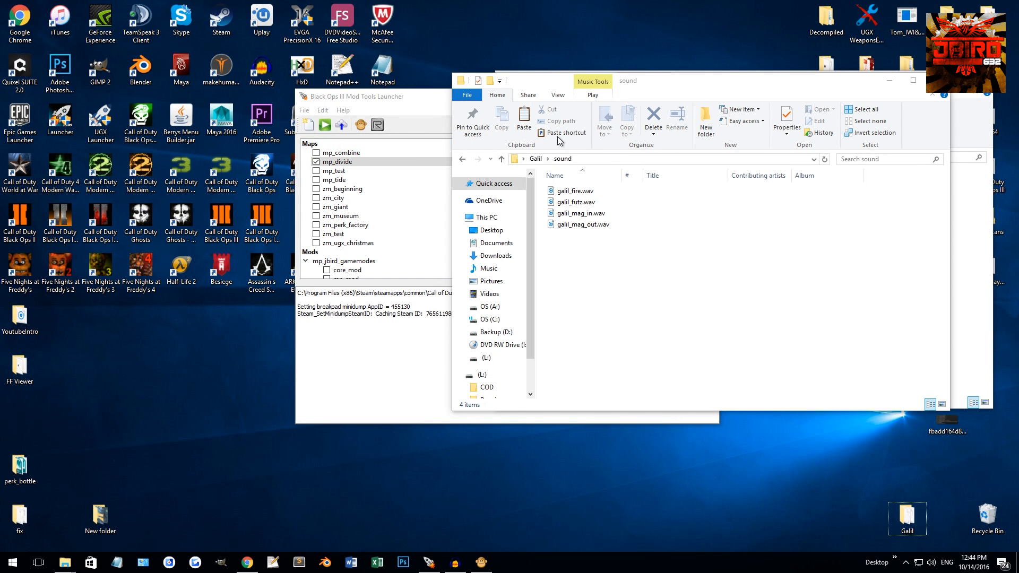
{"action": "left_click_drag", "start_coordinate": [671, 98], "coordinate": [505, 128]}
{"action": "left_click_drag", "start_coordinate": [608, 121], "coordinate": [882, 82]}
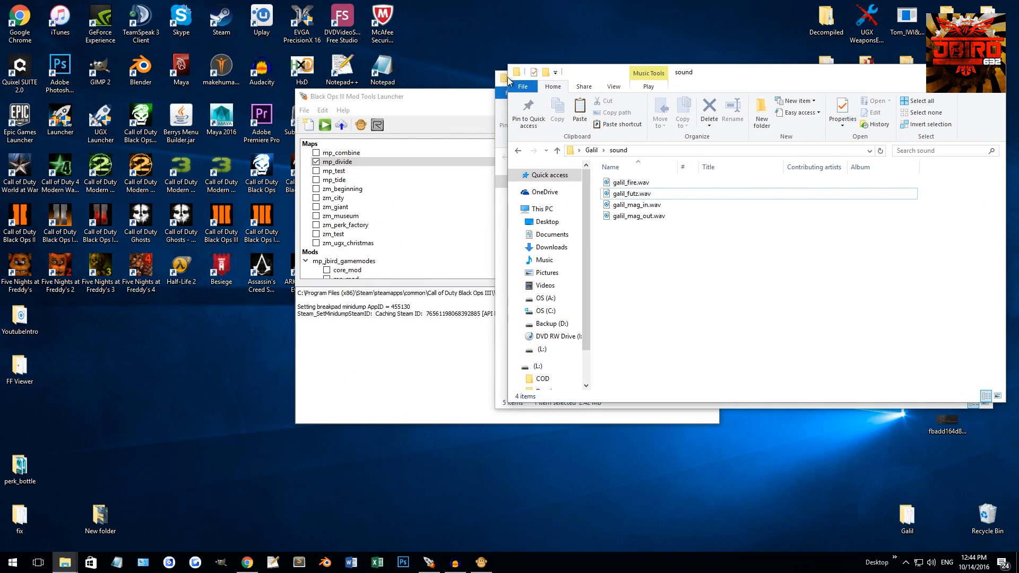
Step: Launch Audacity from the desktop
{"action": "left_click", "coordinate": [262, 68]}
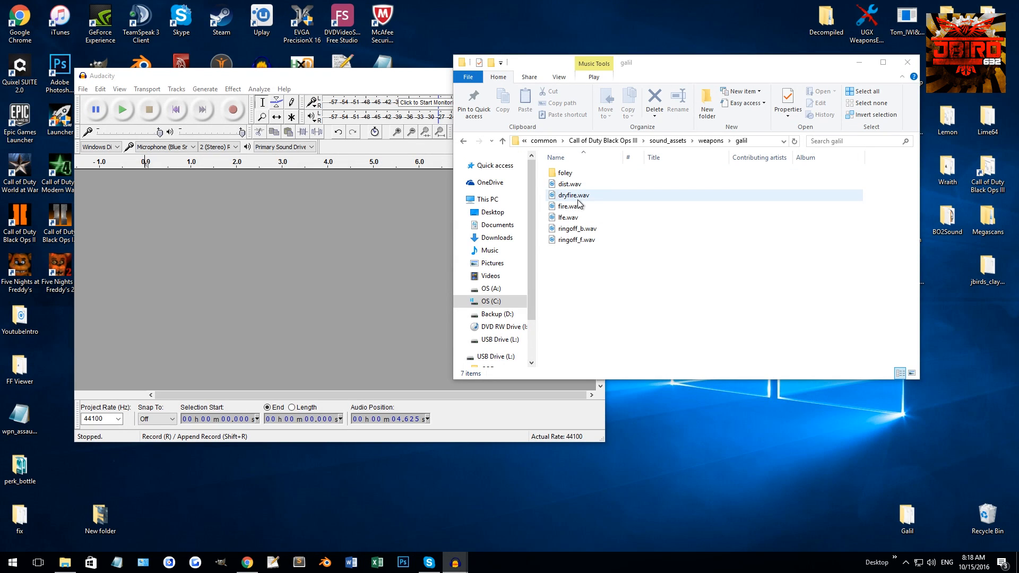
Step: Review fire.wav and the contents of the foley subfolder in the Black Ops III galil weapon sounds folder
{"action": "left_click", "coordinate": [637, 300]}
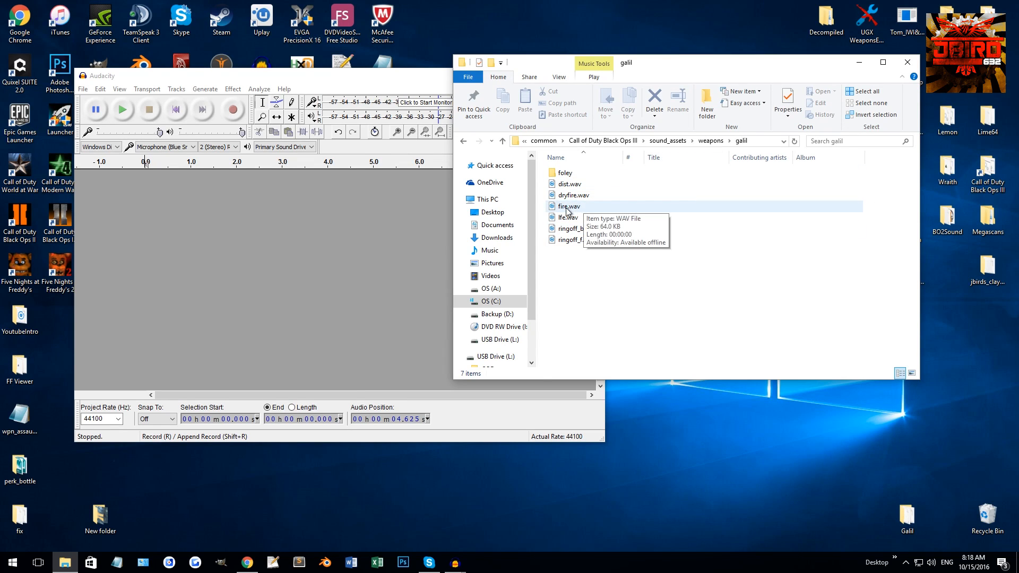
{"action": "left_click", "coordinate": [584, 206]}
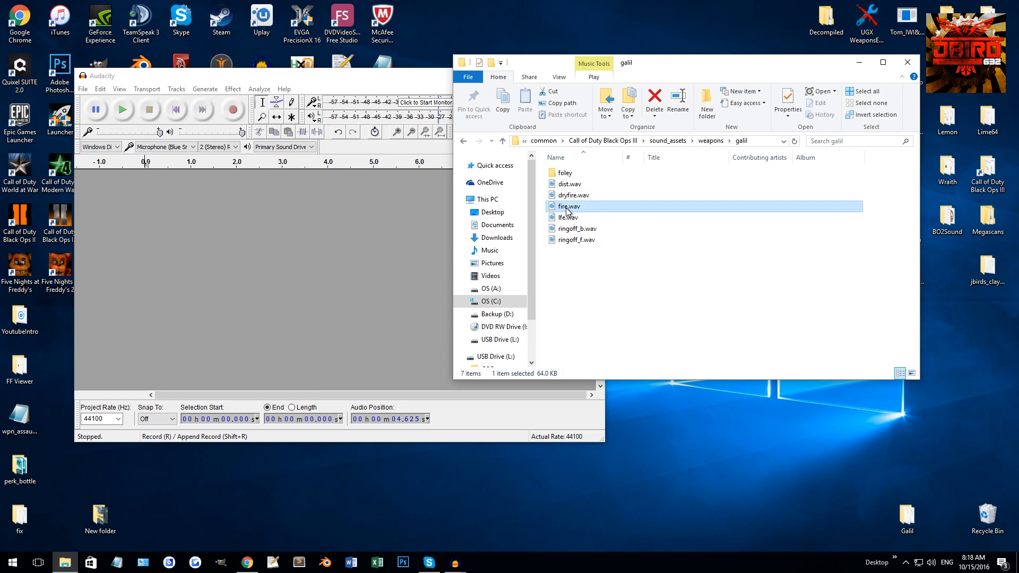
{"action": "double_click", "coordinate": [564, 173]}
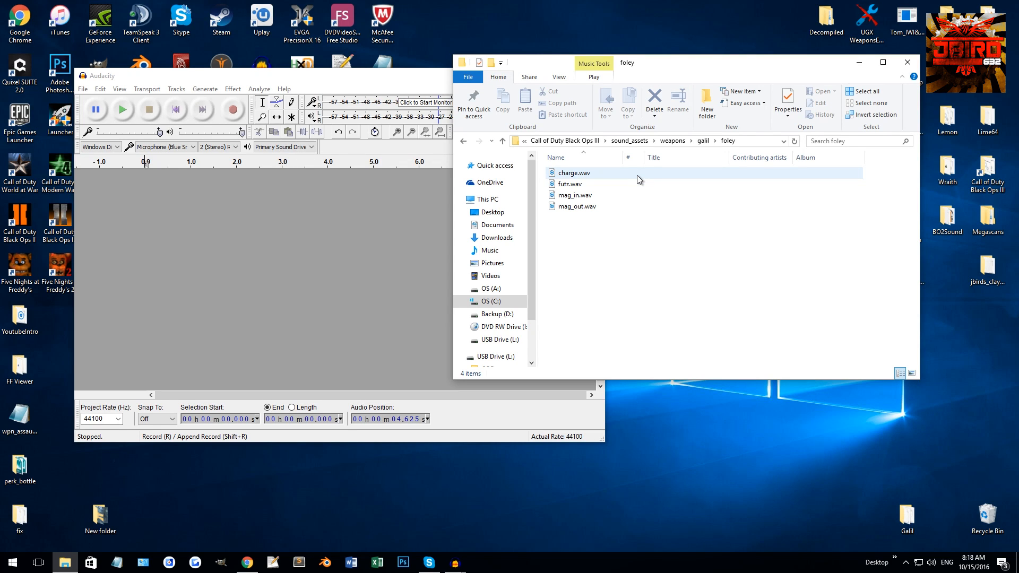
{"action": "key", "text": "alt+Left"}
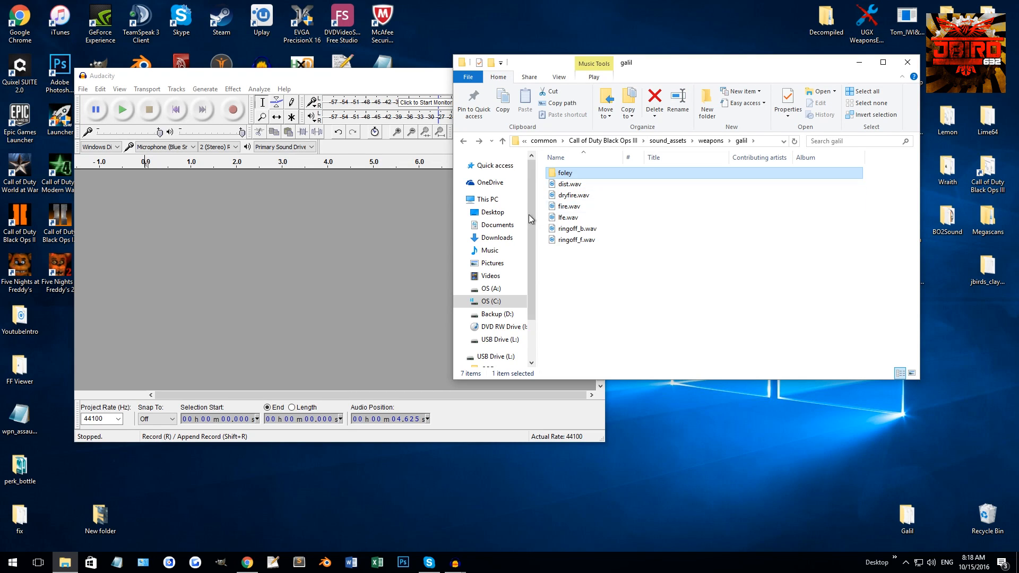
{"action": "left_click", "coordinate": [629, 261]}
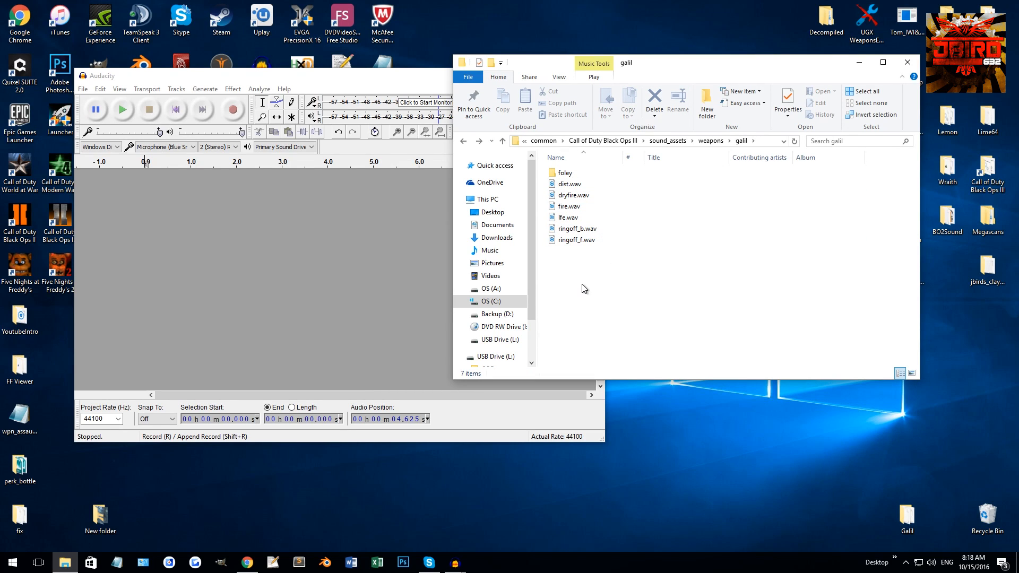
Step: Go through the dist, dryfire, lfe, ringoff_b and ringoff_f sound files in the galil folder
{"action": "left_click", "coordinate": [573, 187]}
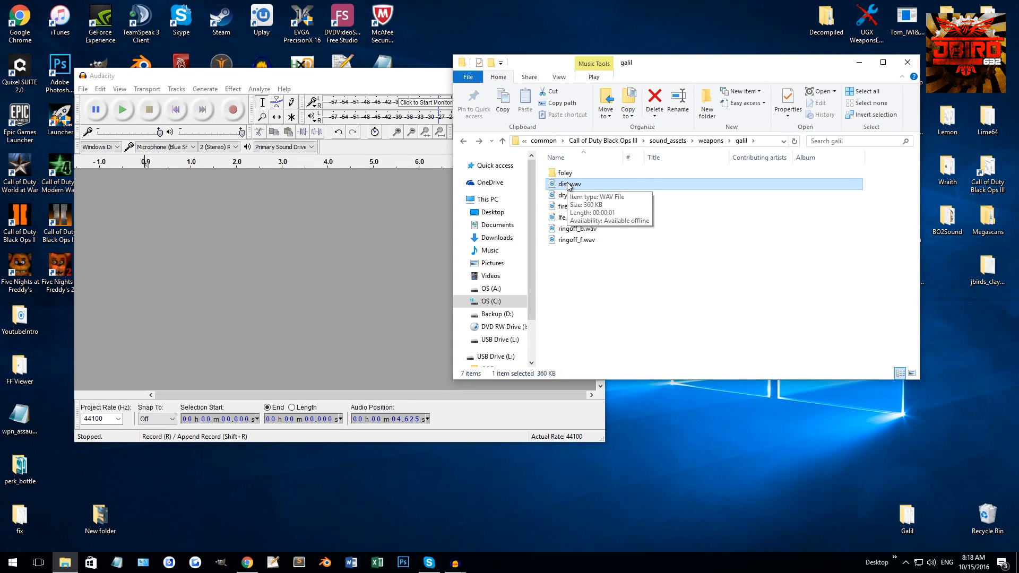
{"action": "left_click", "coordinate": [592, 194]}
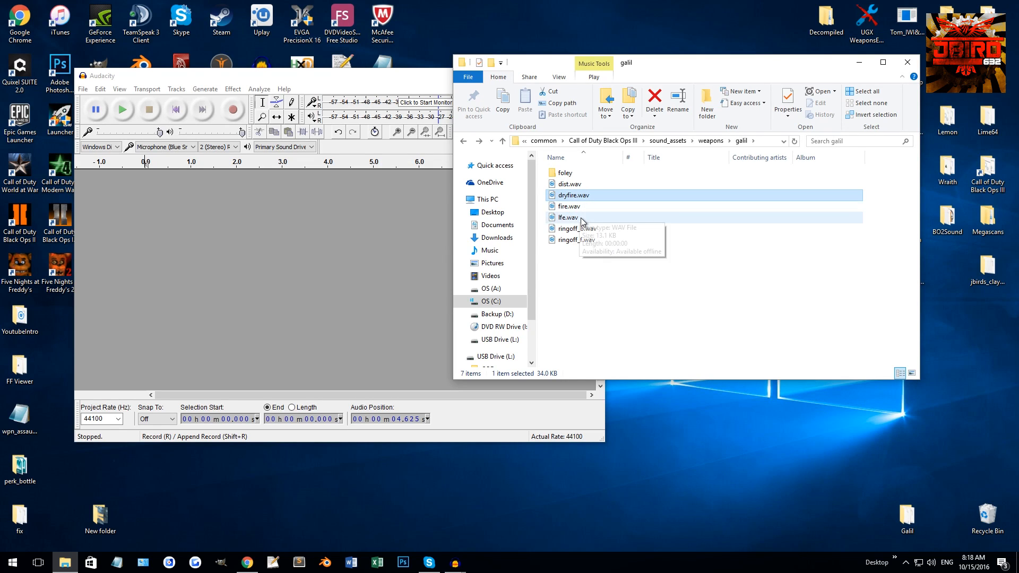
{"action": "left_click", "coordinate": [564, 220]}
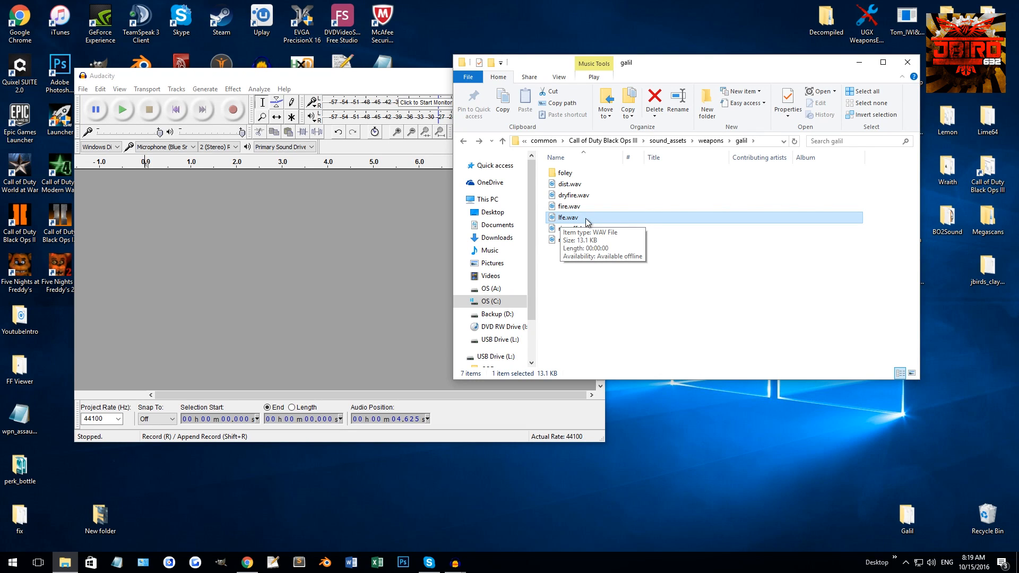
{"action": "left_click", "coordinate": [581, 228]}
{"action": "left_click", "coordinate": [586, 239]}
{"action": "left_click", "coordinate": [618, 320]}
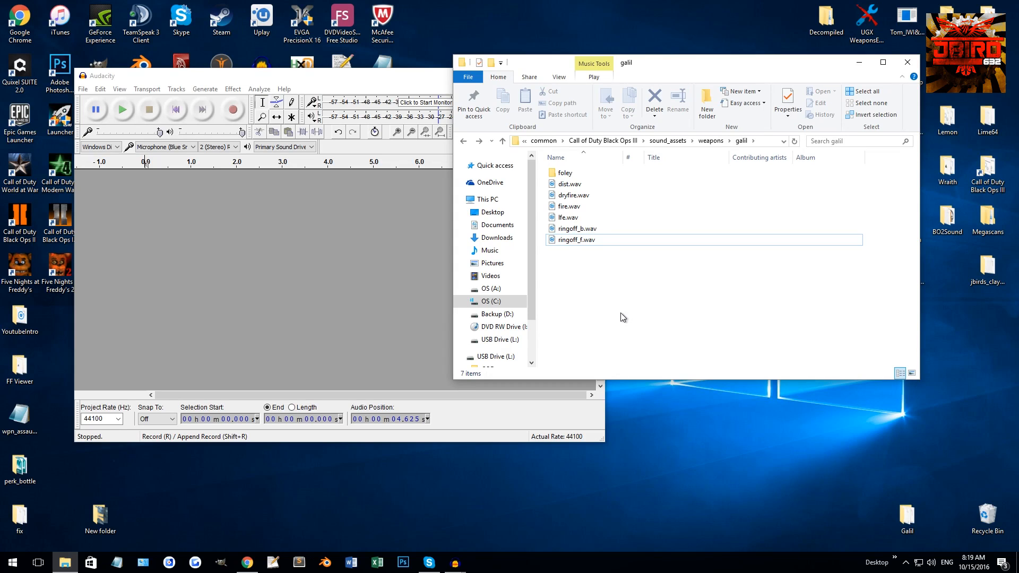
Step: Arrange the galil folder window and the Audacity window side by side
{"action": "left_click_drag", "start_coordinate": [633, 64], "coordinate": [722, 64]}
{"action": "left_click_drag", "start_coordinate": [401, 82], "coordinate": [350, 63]}
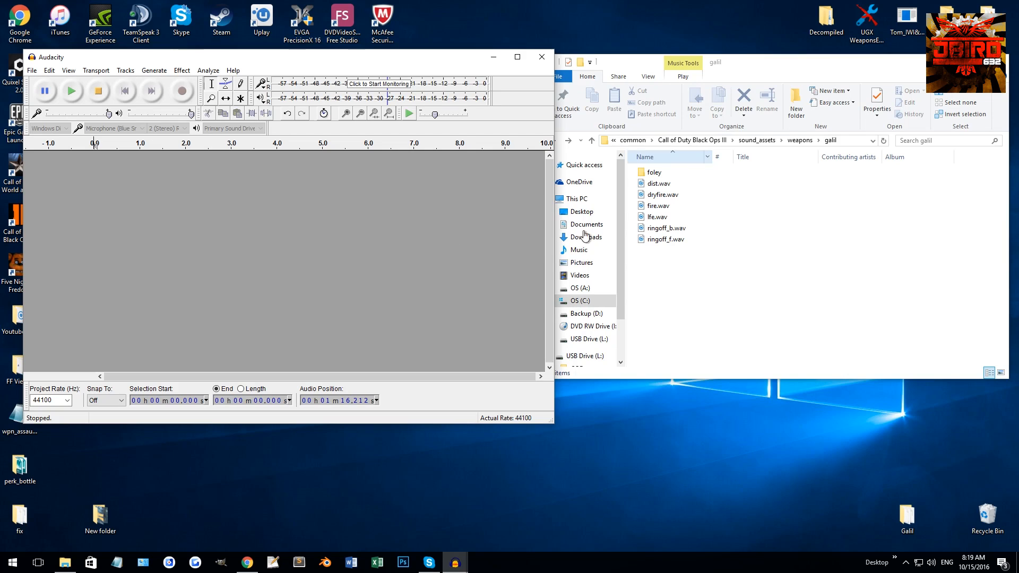
{"action": "left_click_drag", "start_coordinate": [96, 54], "coordinate": [84, 48]}
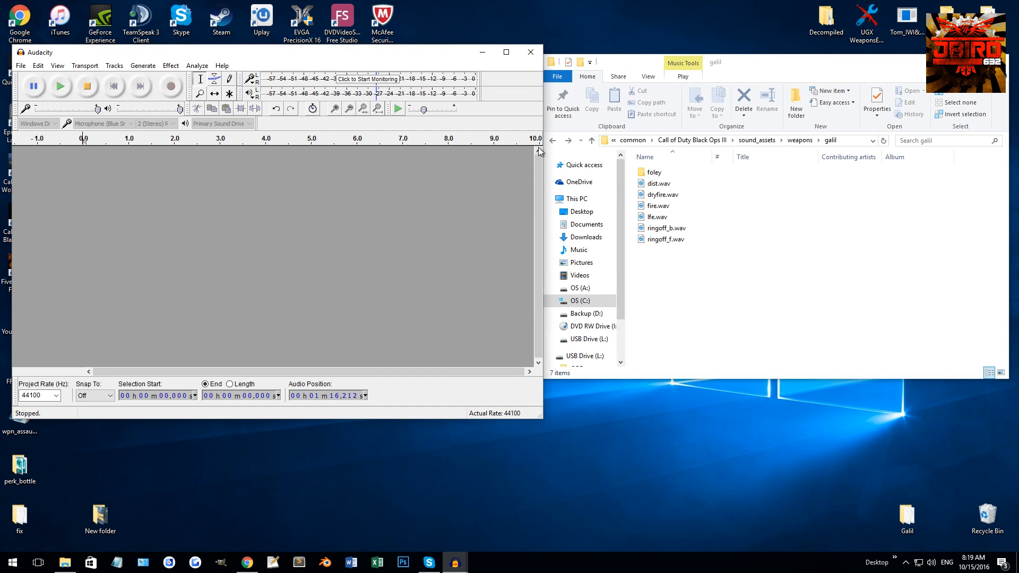
Step: Import fire.wav from the galil folder into the empty Audacity project and shift the Audacity window slightly down
{"action": "left_click", "coordinate": [664, 207]}
{"action": "left_click_drag", "start_coordinate": [663, 207], "coordinate": [322, 202]}
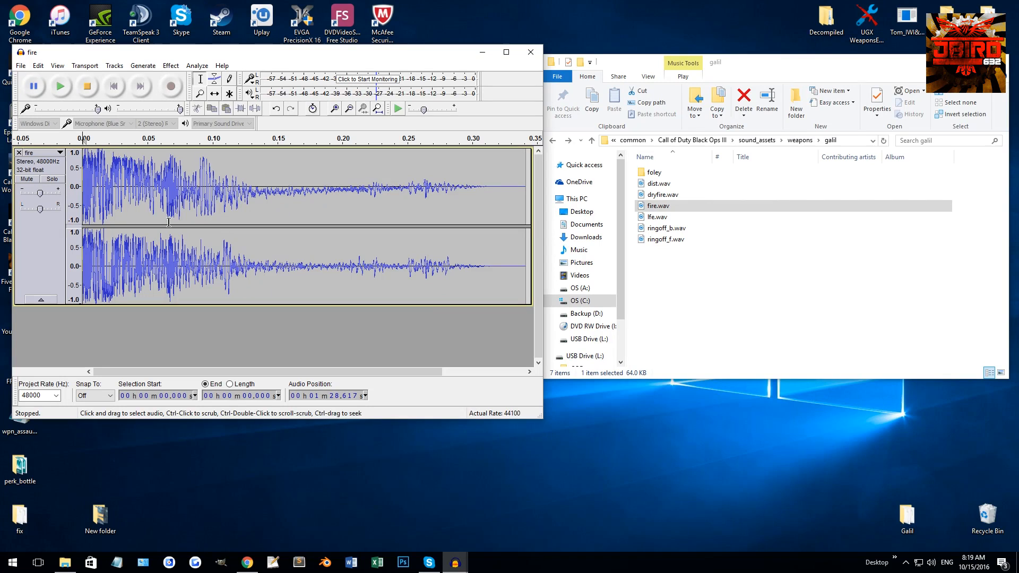
{"action": "left_click_drag", "start_coordinate": [32, 55], "coordinate": [35, 66]}
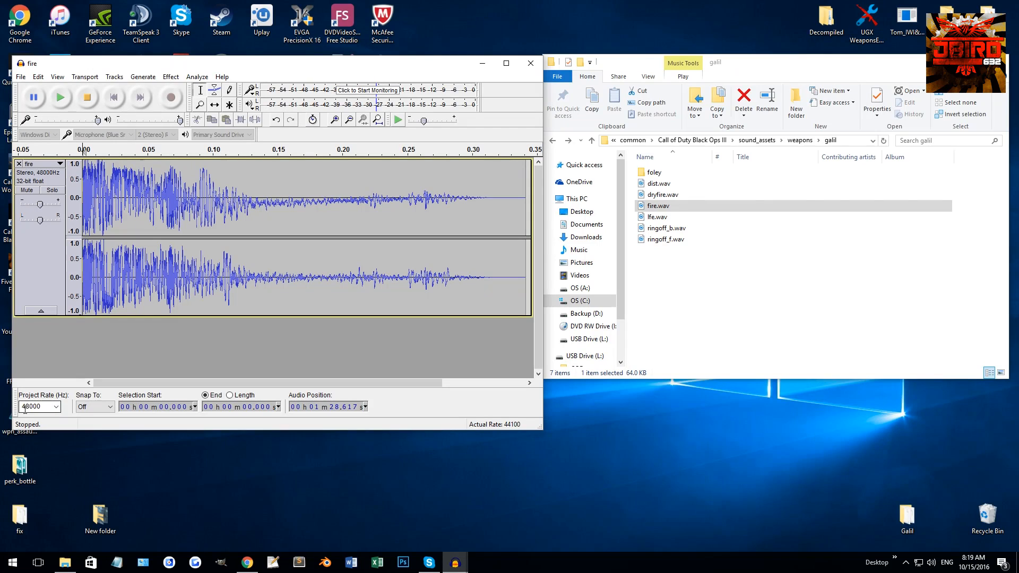
Step: Check the project rate and the WAV (Microsoft) signed 16-bit PCM format in the audio export options, leaving without exporting
{"action": "left_click", "coordinate": [58, 408]}
{"action": "left_click", "coordinate": [58, 408]}
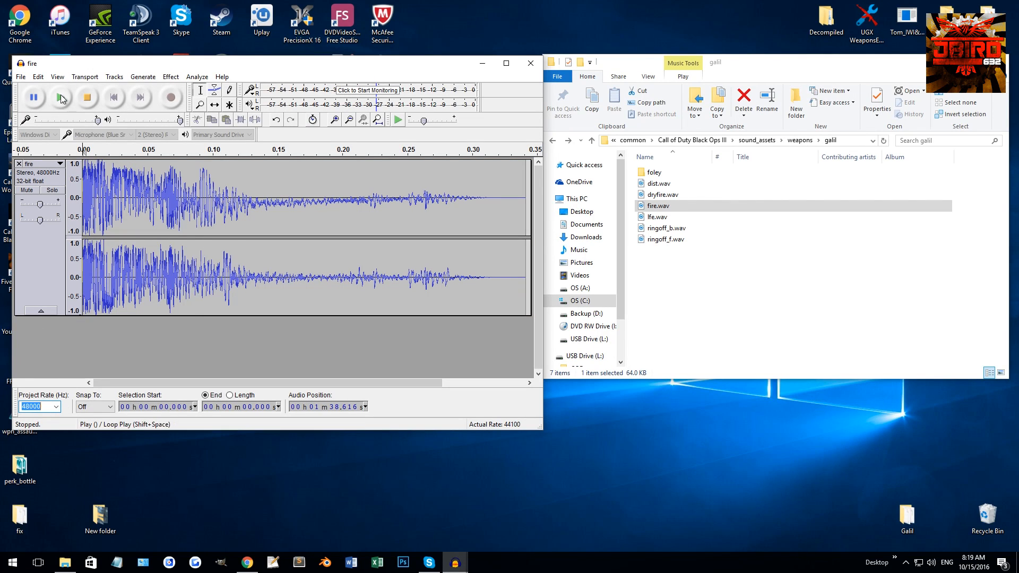
{"action": "left_click", "coordinate": [24, 77]}
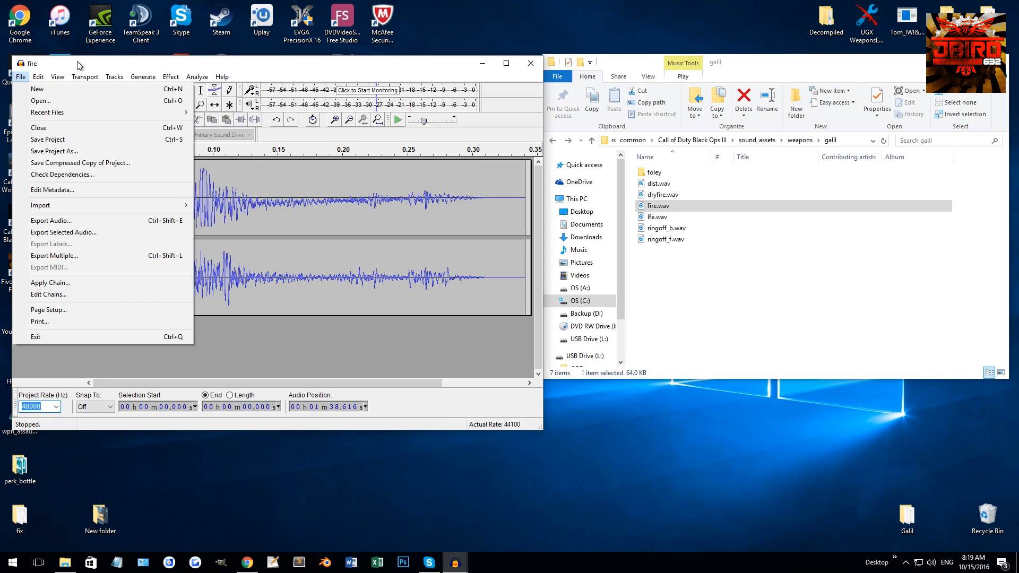
{"action": "left_click", "coordinate": [42, 225]}
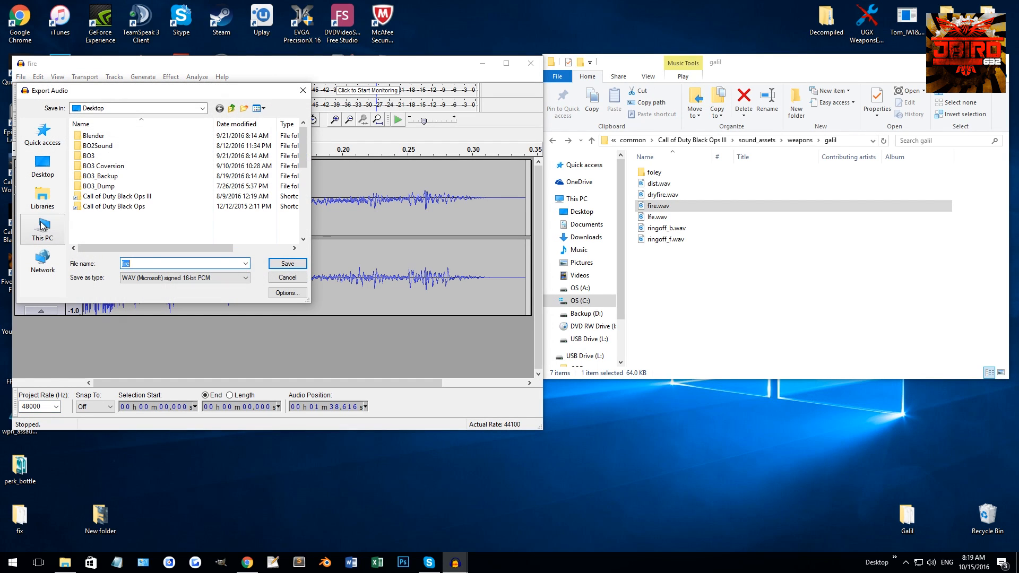
{"action": "left_click", "coordinate": [181, 277]}
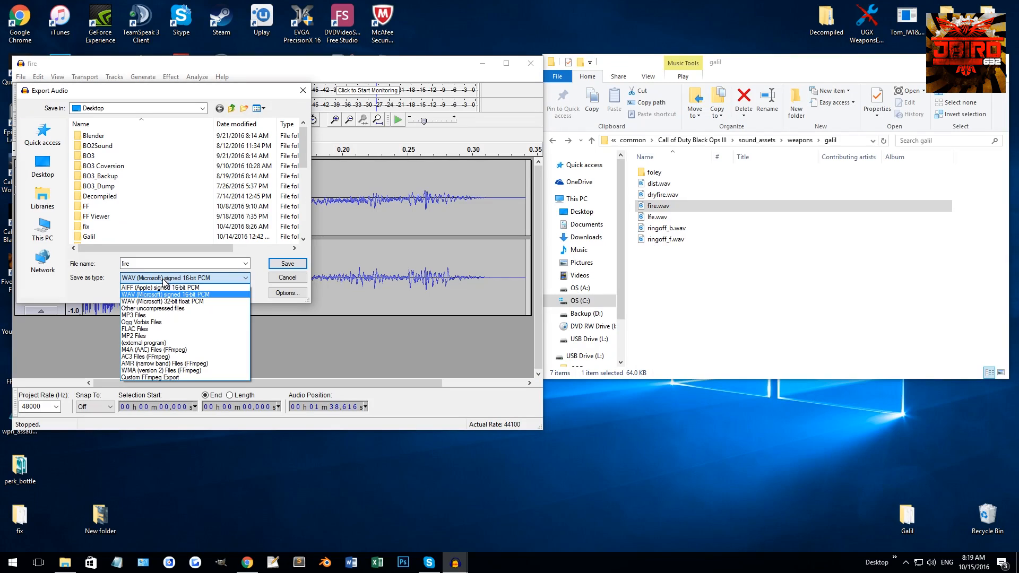
{"action": "left_click", "coordinate": [203, 295]}
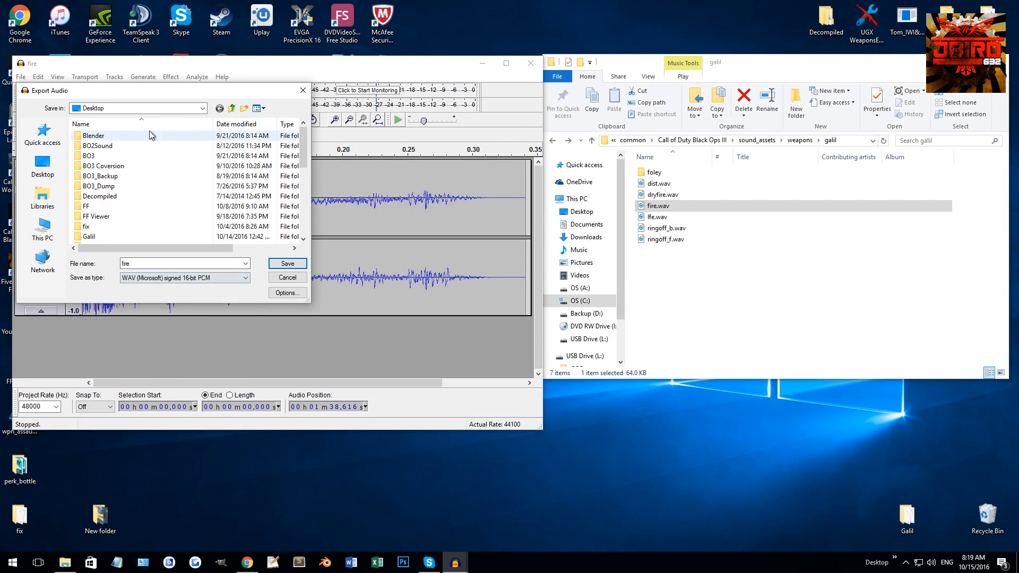
{"action": "scroll", "coordinate": [110, 195], "scroll_direction": "down", "scroll_amount": 2}
{"action": "scroll", "coordinate": [111, 194], "scroll_direction": "down", "scroll_amount": 5}
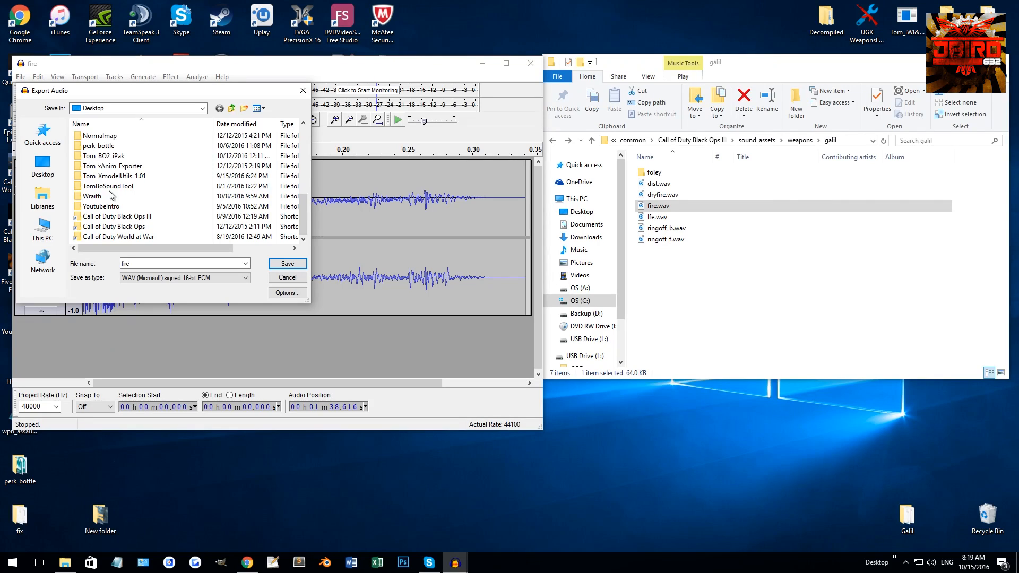
{"action": "left_click", "coordinate": [275, 277]}
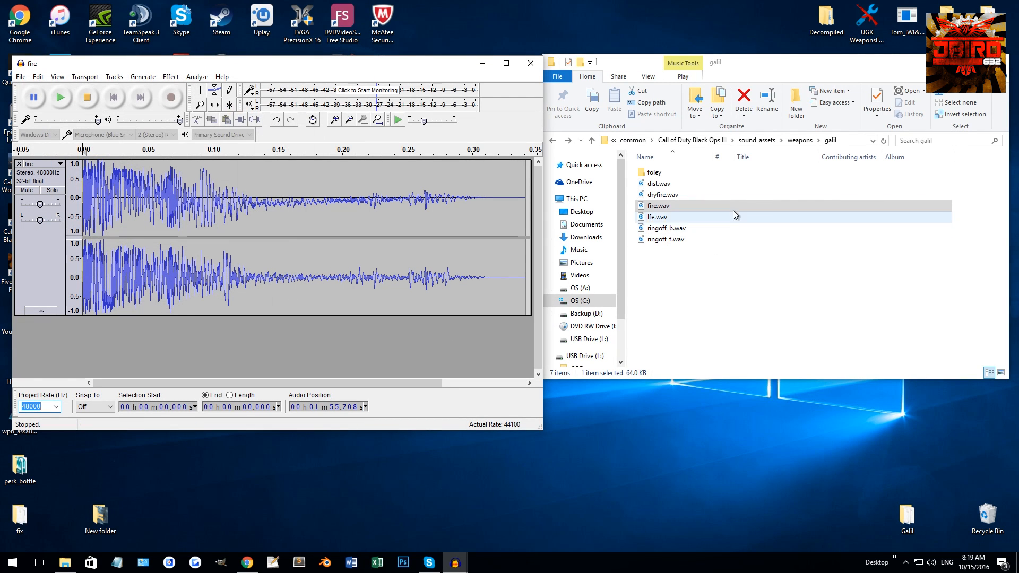
Step: Trace the sound file location by going up to the sound_assets folder and back into weapons\galil
{"action": "left_click", "coordinate": [730, 215]}
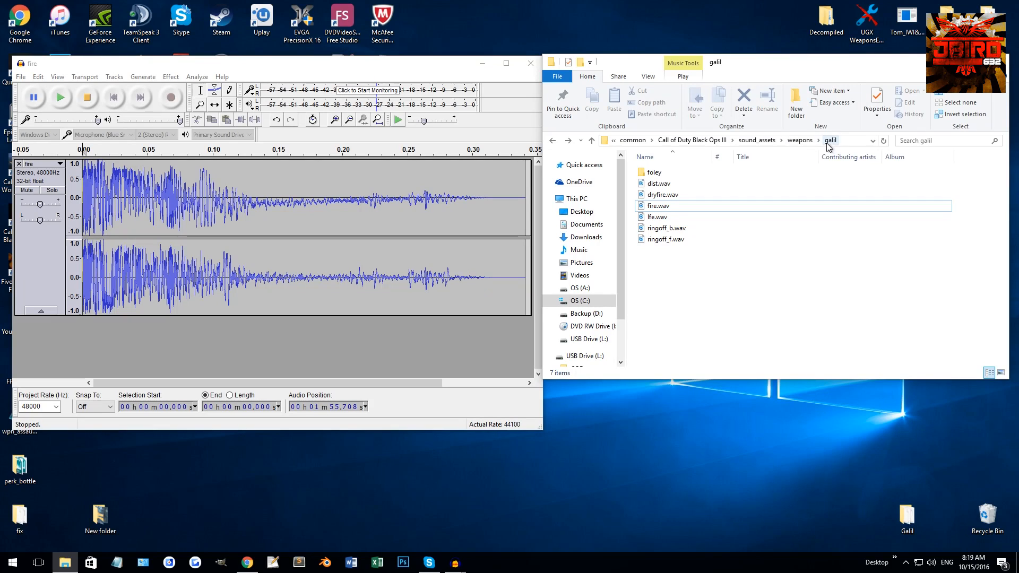
{"action": "left_click", "coordinate": [800, 140]}
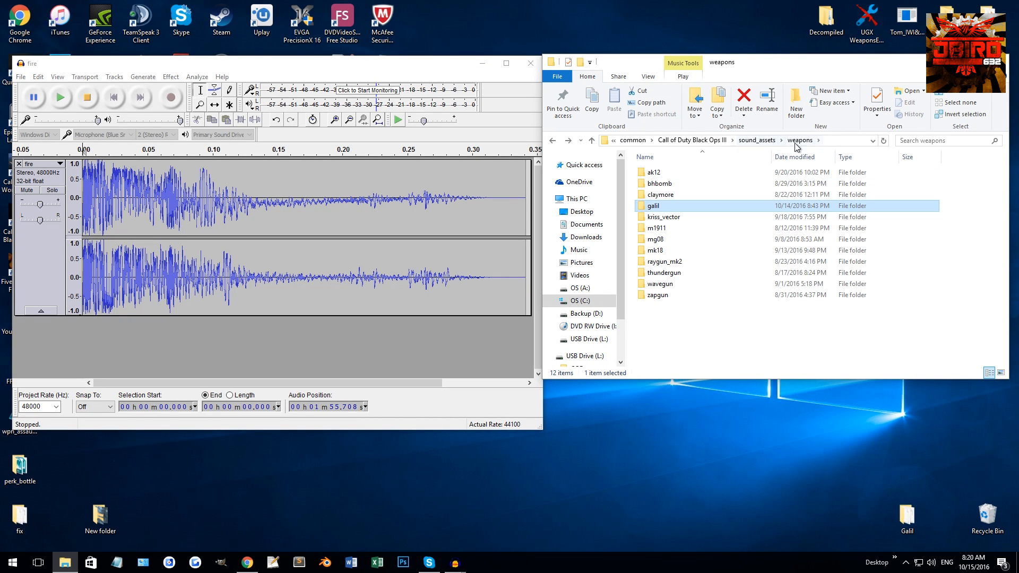
{"action": "left_click", "coordinate": [764, 140]}
{"action": "left_click_drag", "start_coordinate": [702, 303], "coordinate": [732, 315]}
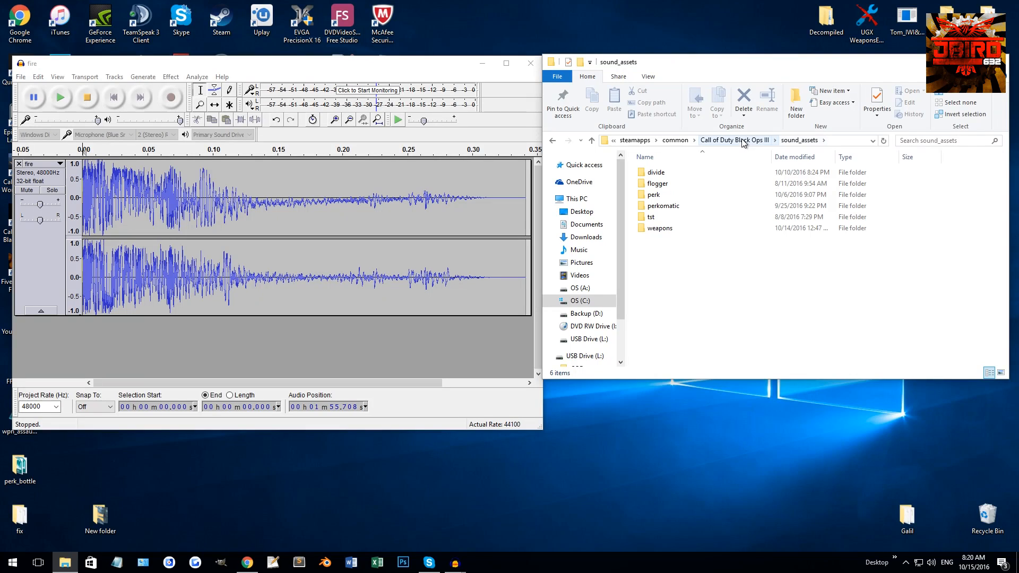
{"action": "double_click", "coordinate": [663, 232]}
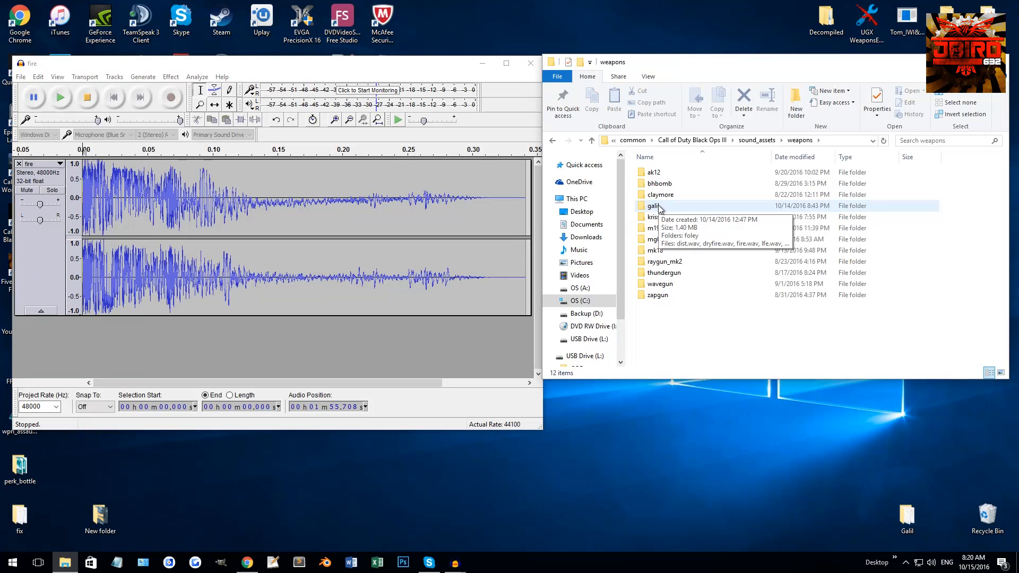
{"action": "double_click", "coordinate": [658, 206]}
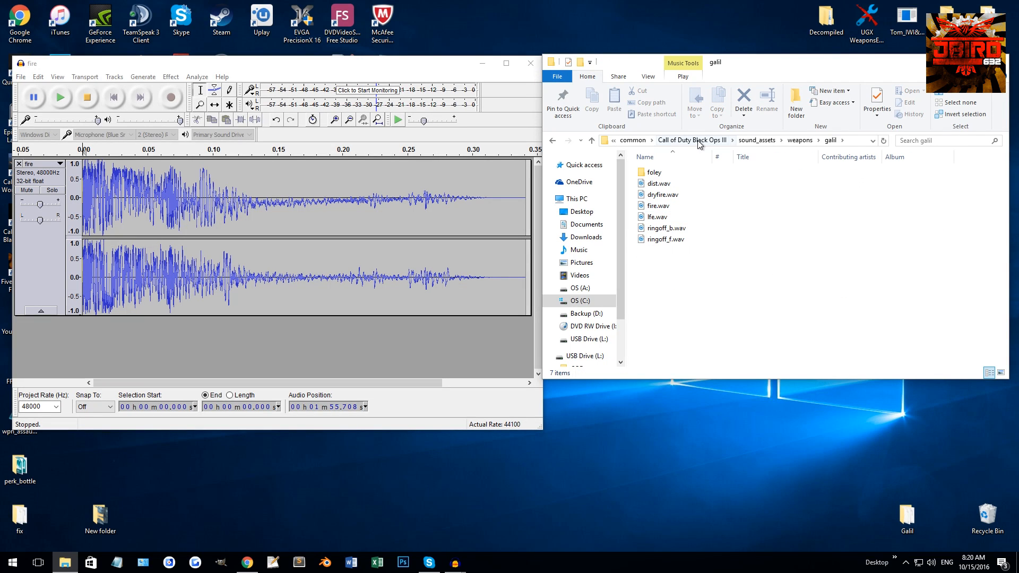
Step: Look through the galil folder's WAV files and the contents of its foley subfolder
{"action": "double_click", "coordinate": [673, 172]}
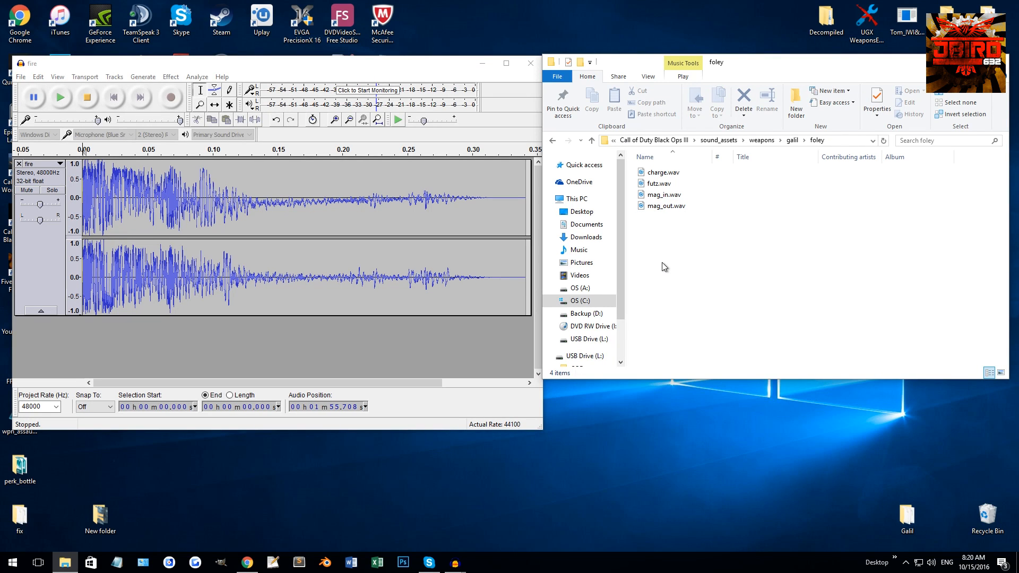
{"action": "key", "text": "alt+Left"}
{"action": "left_click_drag", "start_coordinate": [726, 272], "coordinate": [666, 184]}
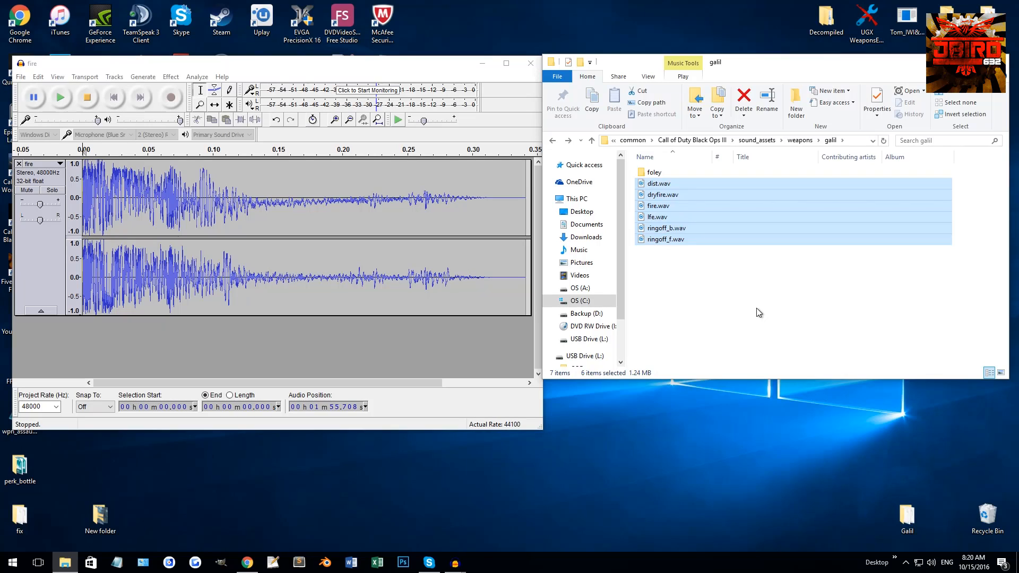
{"action": "left_click", "coordinate": [757, 311]}
{"action": "double_click", "coordinate": [651, 173]}
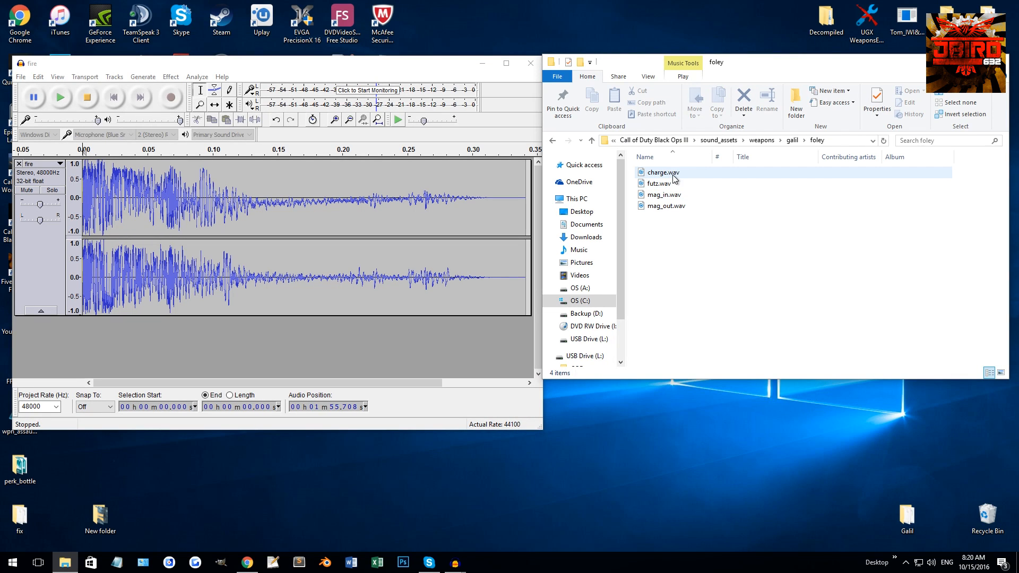
Step: Remove the fire track and close the audio project without saving changes
{"action": "left_click", "coordinate": [19, 164]}
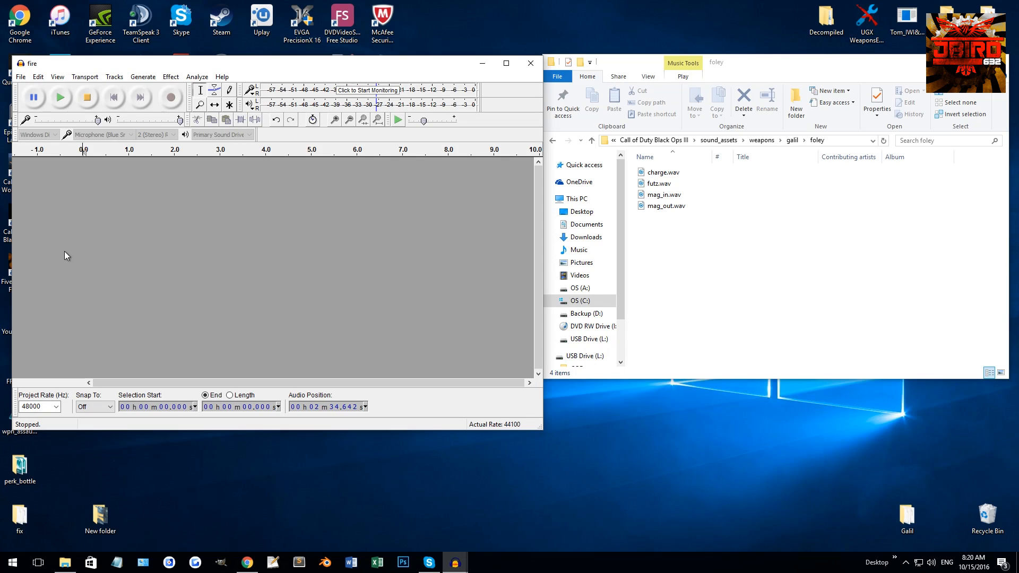
{"action": "left_click", "coordinate": [526, 62]}
{"action": "left_click", "coordinate": [516, 334]}
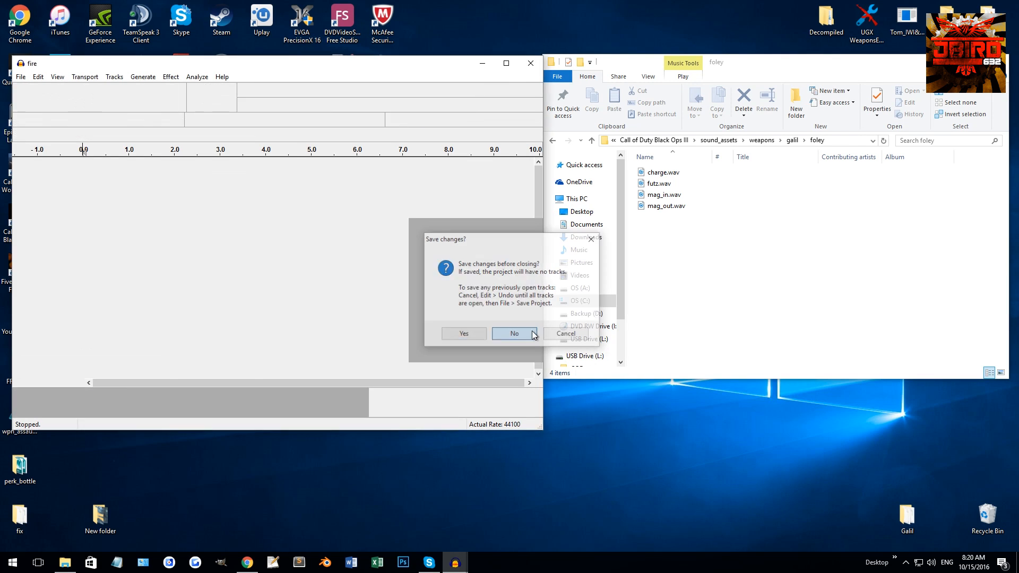
Step: Switch to the desktop and open the Call of Duty Black Ops III folder in a second window beside the foley folder
{"action": "left_click_drag", "start_coordinate": [837, 67], "coordinate": [345, 33]}
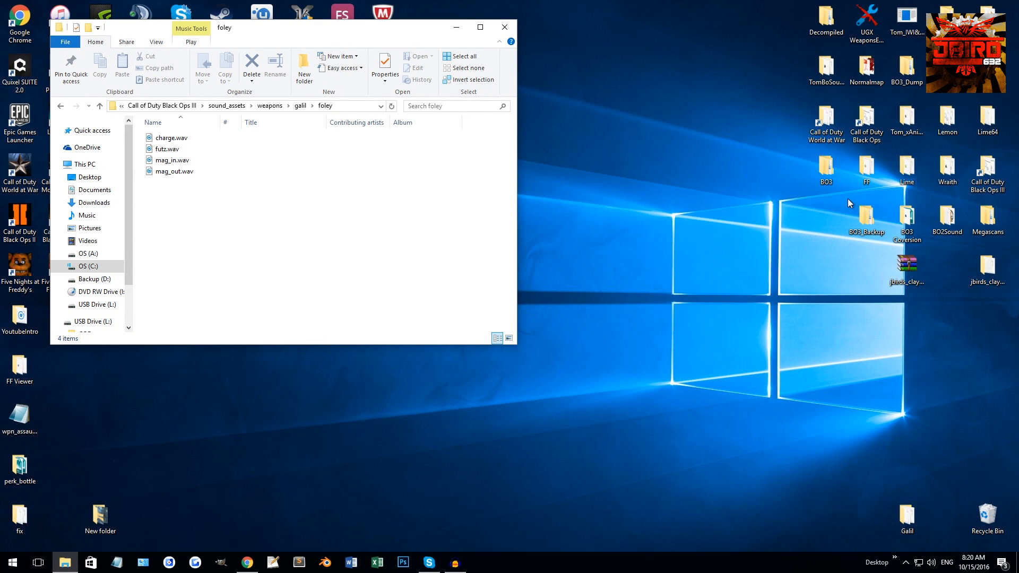
{"action": "double_click", "coordinate": [987, 172]}
{"action": "left_click_drag", "start_coordinate": [364, 42], "coordinate": [798, 85]}
{"action": "scroll", "coordinate": [640, 365], "scroll_direction": "down", "scroll_amount": 1}
{"action": "scroll", "coordinate": [640, 365], "scroll_direction": "down", "scroll_amount": 1}
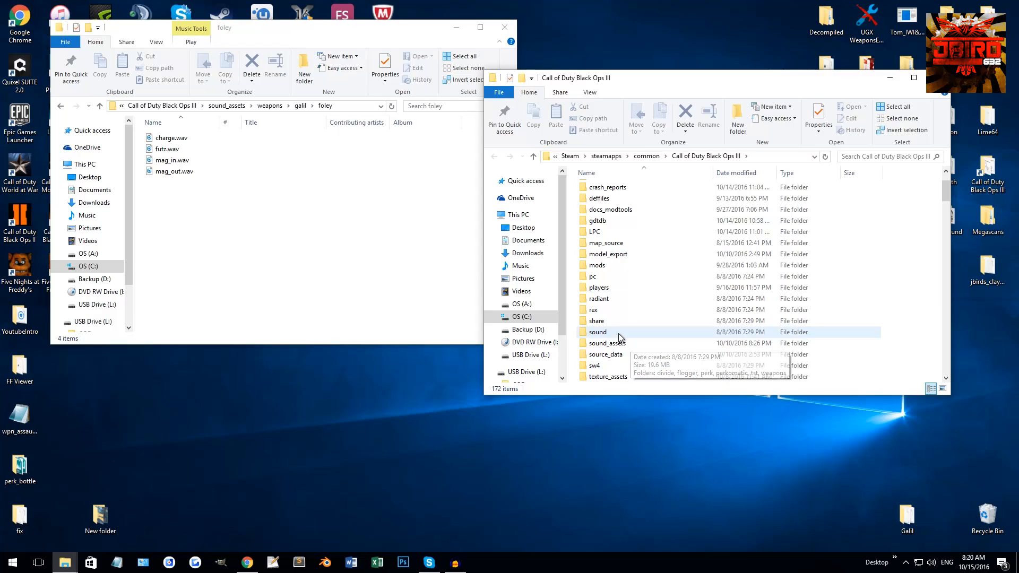
Step: Open the share folder of the game directory and its raw subfolder
{"action": "left_click", "coordinate": [608, 332]}
{"action": "left_click", "coordinate": [608, 321]}
{"action": "double_click", "coordinate": [608, 322]}
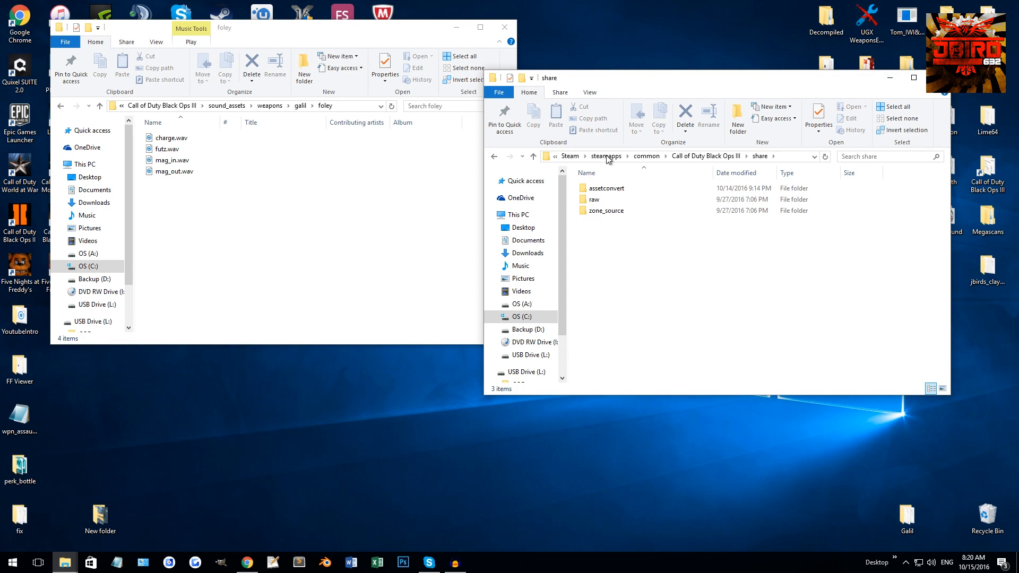
{"action": "double_click", "coordinate": [603, 199]}
{"action": "scroll", "coordinate": [714, 264], "scroll_direction": "down", "scroll_amount": 1}
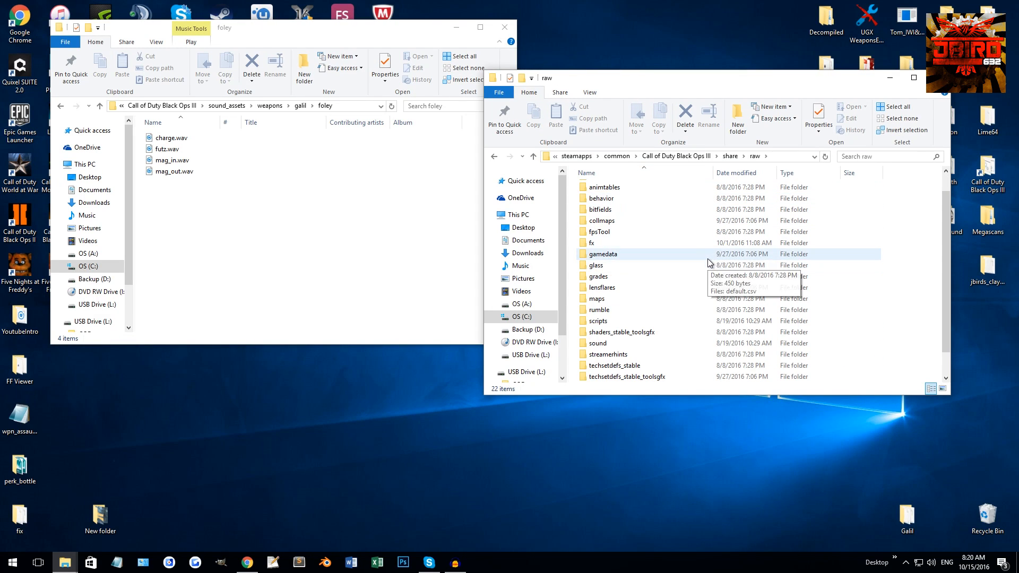
Step: Open the sound folder inside raw and go into its templates subfolder
{"action": "left_click", "coordinate": [618, 321]}
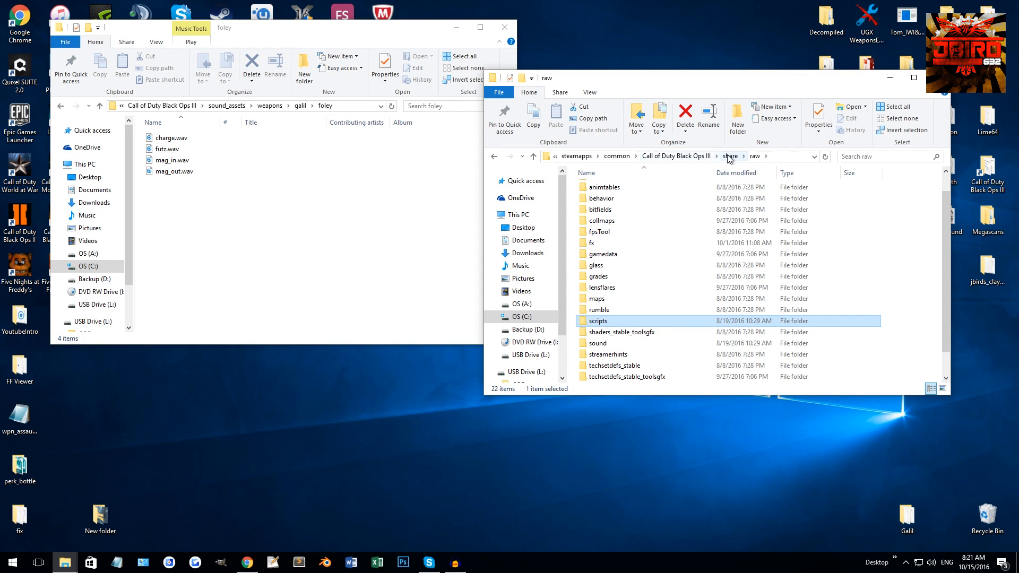
{"action": "double_click", "coordinate": [620, 344]}
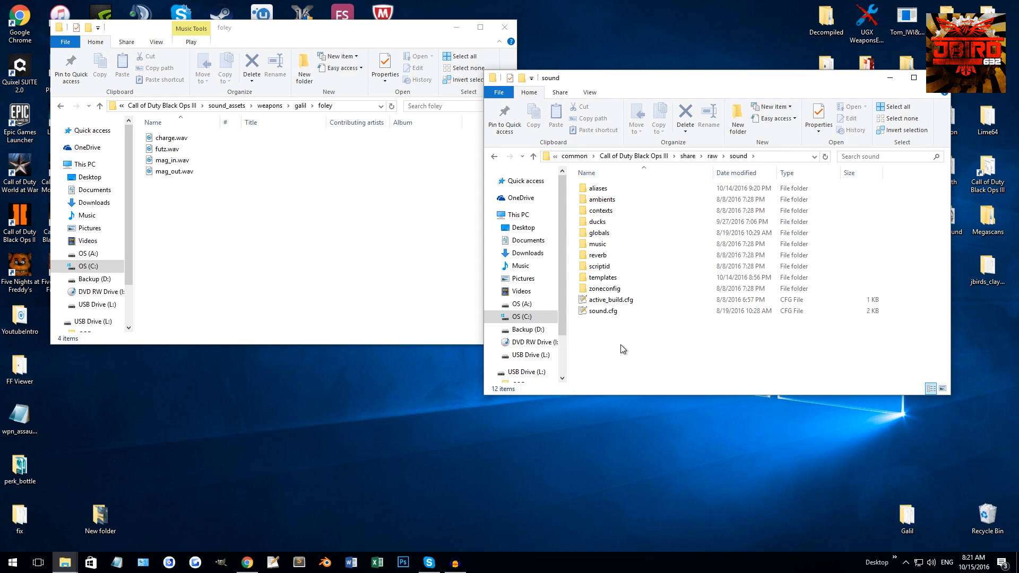
{"action": "double_click", "coordinate": [610, 279]}
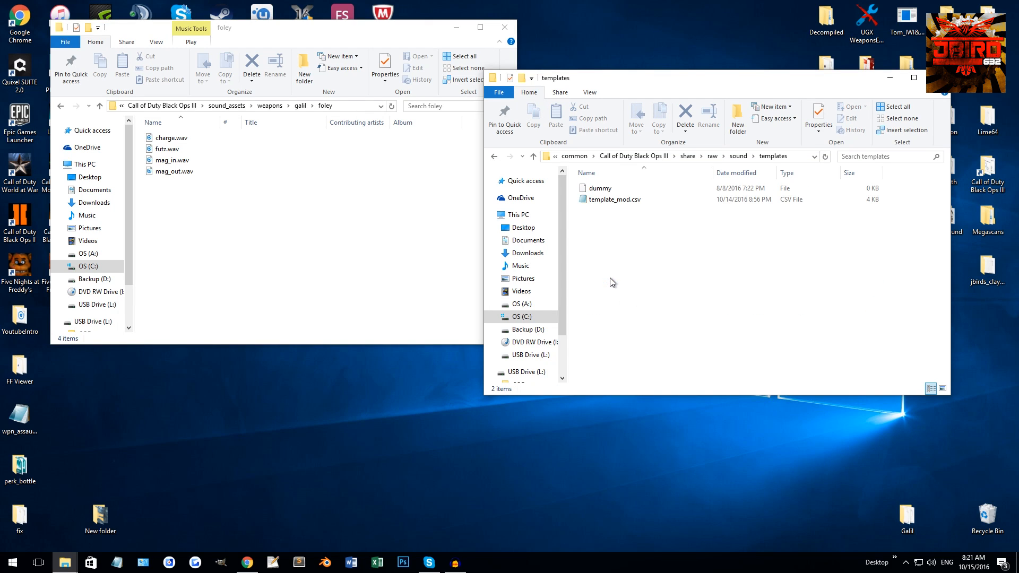
{"action": "key", "text": "alt+Left"}
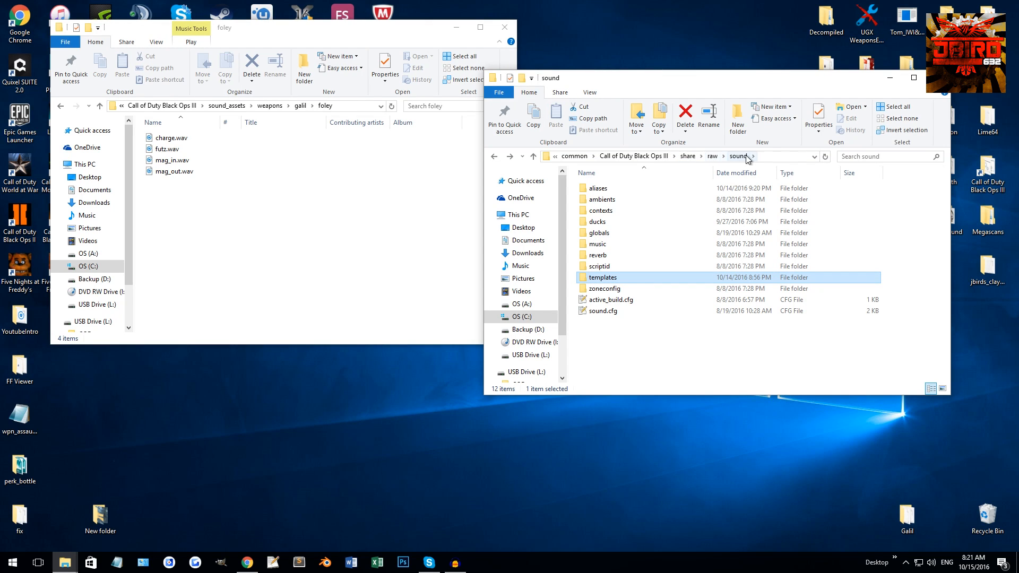
{"action": "double_click", "coordinate": [626, 281]}
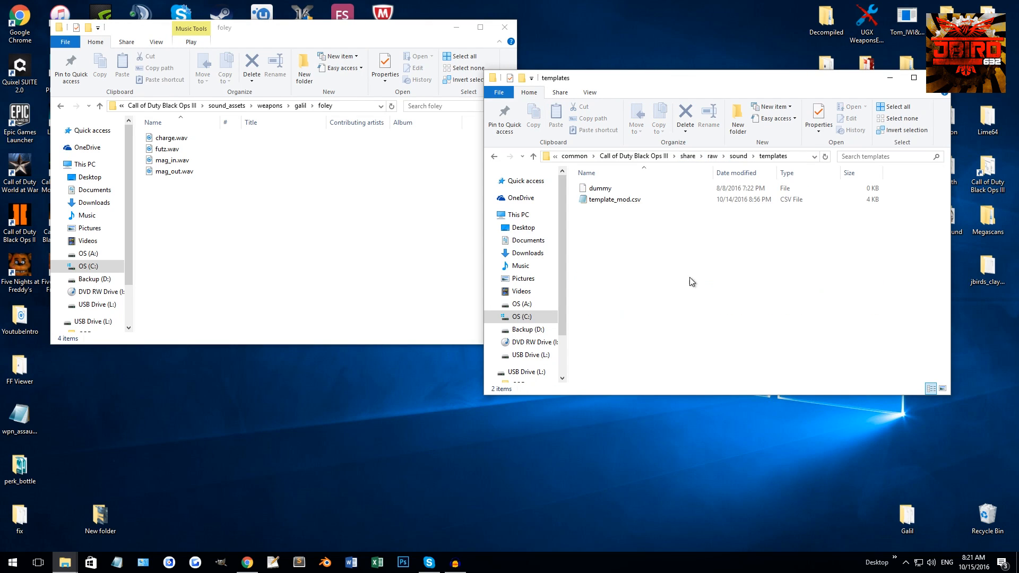
{"action": "left_click", "coordinate": [610, 200]}
{"action": "left_click", "coordinate": [606, 204]}
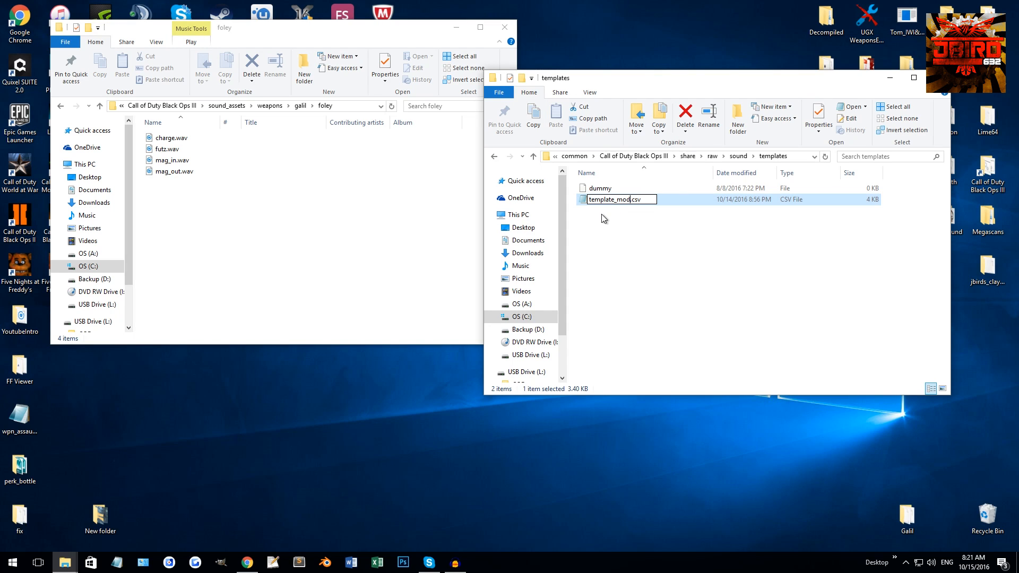
{"action": "type", "text": "_backup"}
{"action": "key", "text": "BackSpace"}
{"action": "key", "text": "BackSpace"}
{"action": "key", "text": "BackSpace"}
{"action": "key", "text": "BackSpace"}
{"action": "key", "text": "BackSpace"}
{"action": "key", "text": "BackSpace"}
{"action": "key", "text": "BackSpace"}
{"action": "left_click", "coordinate": [605, 218]}
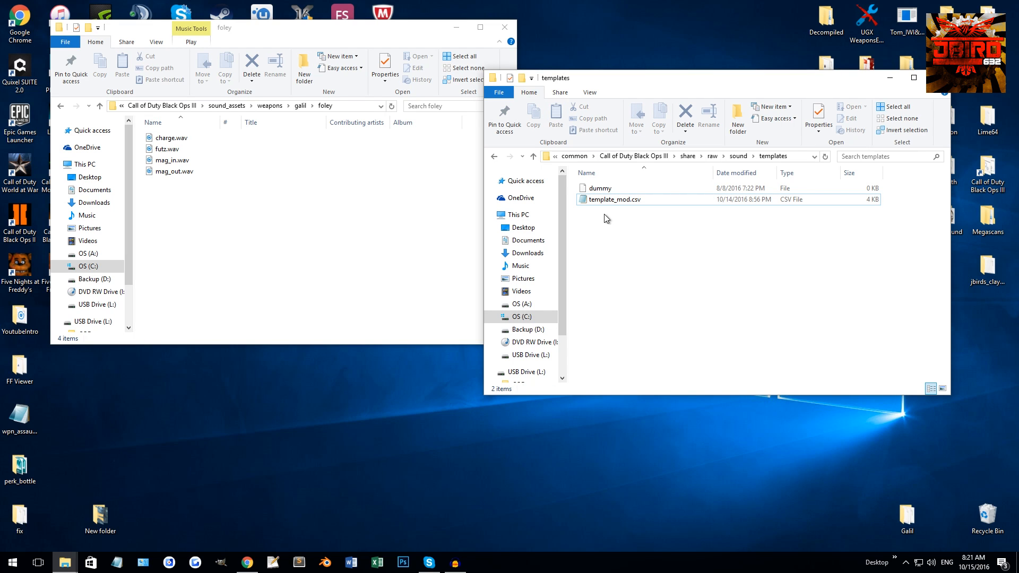
Step: Open template_mod.csv and highlight the weapon template rows from WPN_SHOT_PLR through WPN_PAP_FLUX_R
{"action": "double_click", "coordinate": [657, 202]}
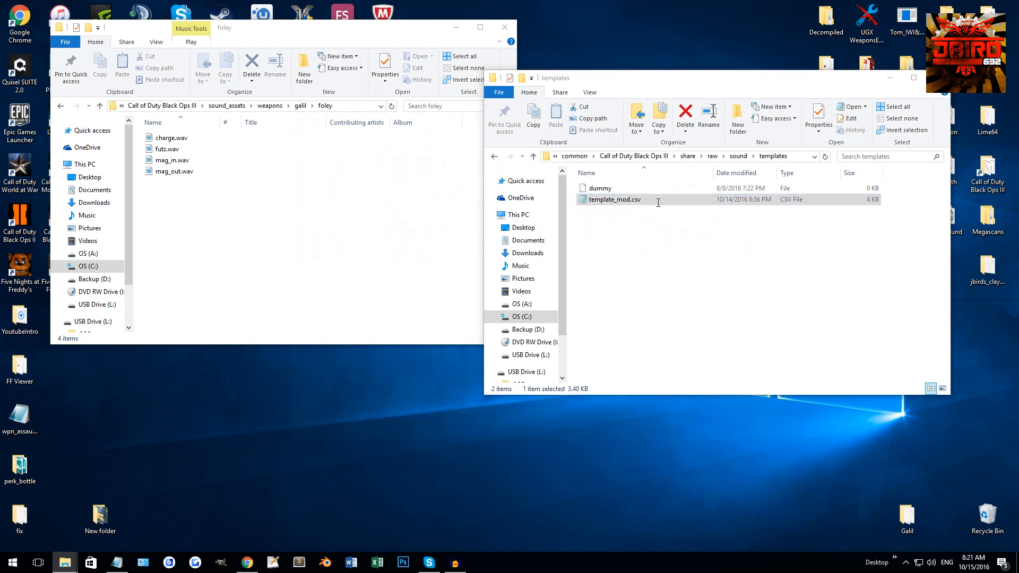
{"action": "left_click_drag", "start_coordinate": [528, 76], "coordinate": [485, 74]}
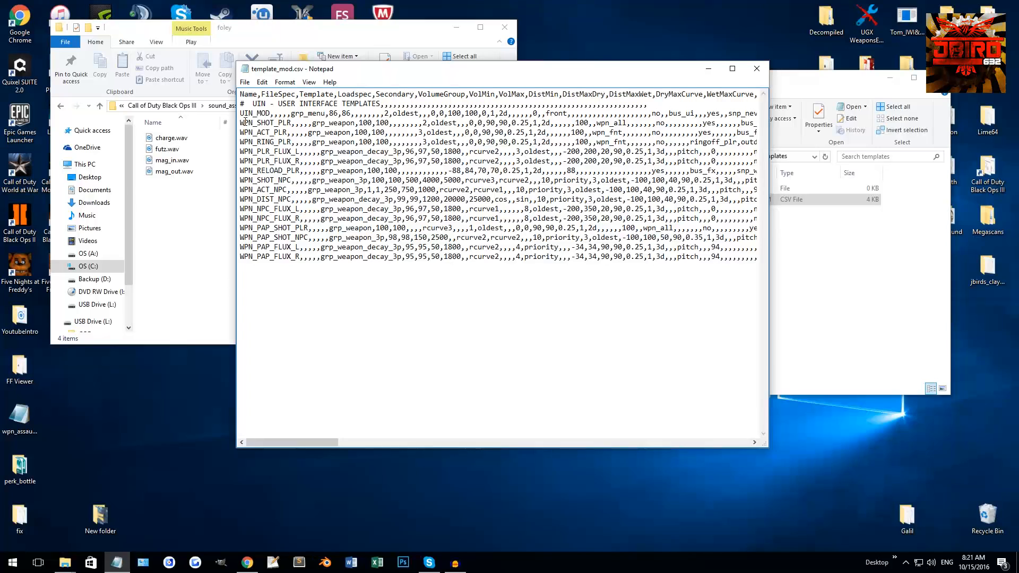
{"action": "left_click_drag", "start_coordinate": [239, 122], "coordinate": [308, 320]}
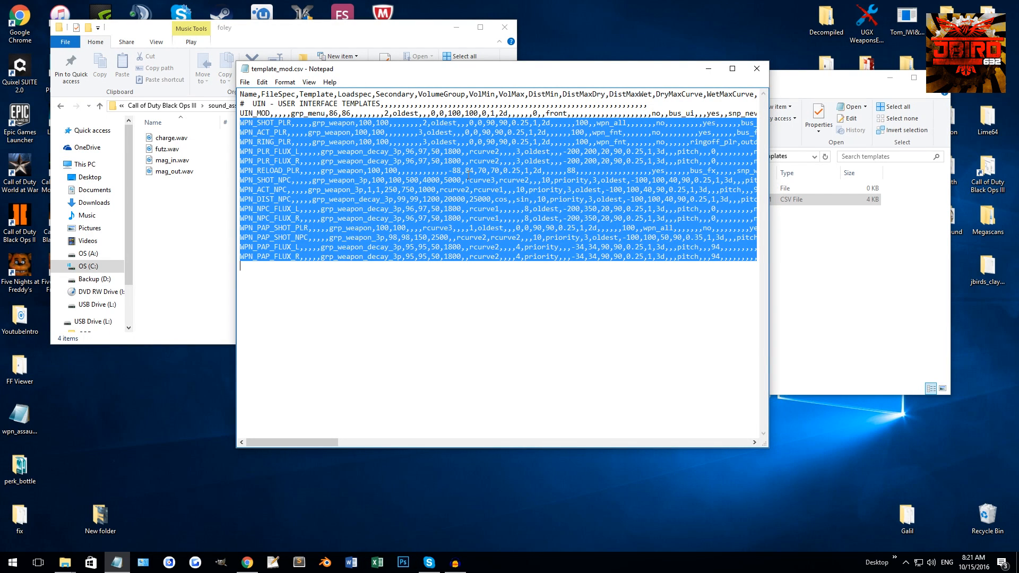
{"action": "left_click", "coordinate": [485, 171]}
Step: Go through the individual player, NPC and PAP weapon template names in the file, and close it
{"action": "left_click_drag", "start_coordinate": [292, 122], "coordinate": [237, 123]}
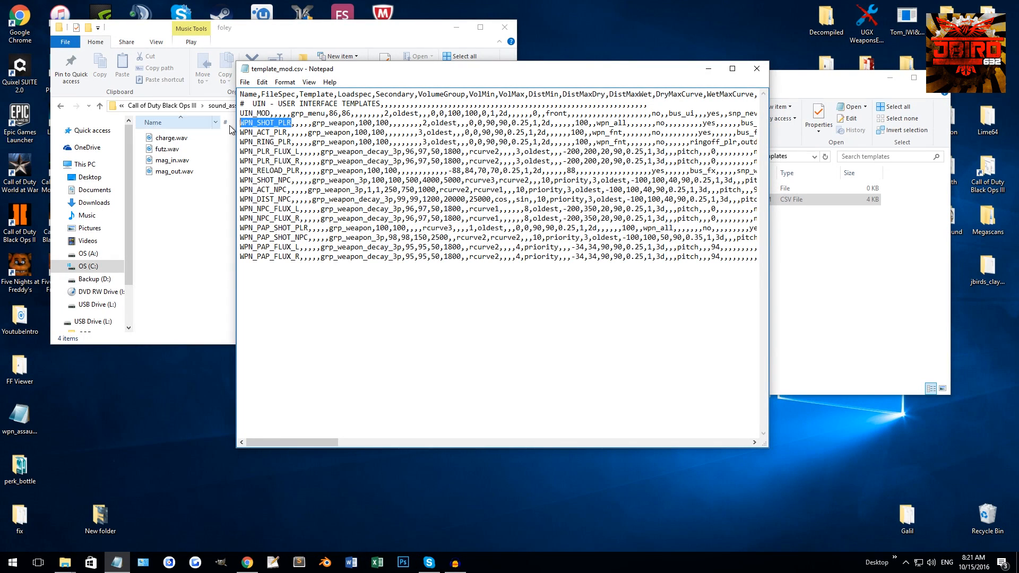
{"action": "double_click", "coordinate": [287, 132]}
{"action": "double_click", "coordinate": [291, 141]}
{"action": "double_click", "coordinate": [295, 152]}
{"action": "left_click", "coordinate": [295, 151]}
{"action": "left_click_drag", "start_coordinate": [296, 153], "coordinate": [160, 173]}
{"action": "left_click_drag", "start_coordinate": [287, 180], "coordinate": [208, 186]}
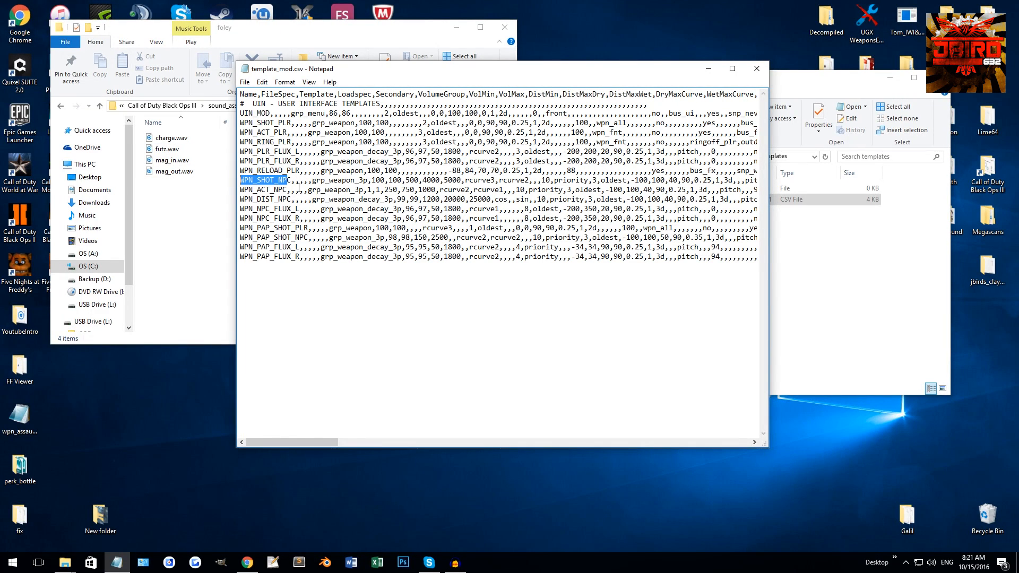
{"action": "left_click_drag", "start_coordinate": [287, 190], "coordinate": [238, 190]}
{"action": "left_click_drag", "start_coordinate": [309, 227], "coordinate": [223, 246]}
{"action": "left_click", "coordinate": [393, 133]}
{"action": "left_click", "coordinate": [757, 68]}
Step: Open weapons.csv from the sound\aliases folder for a brief look and close it
{"action": "key", "text": "BackSpace"}
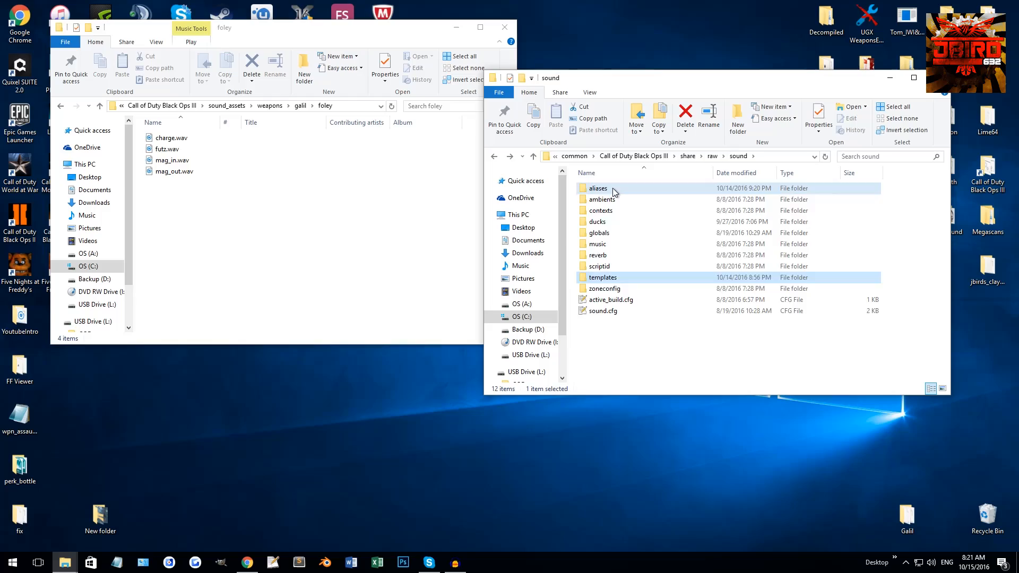
{"action": "double_click", "coordinate": [608, 189]}
{"action": "double_click", "coordinate": [610, 256]}
{"action": "left_click", "coordinate": [755, 70]}
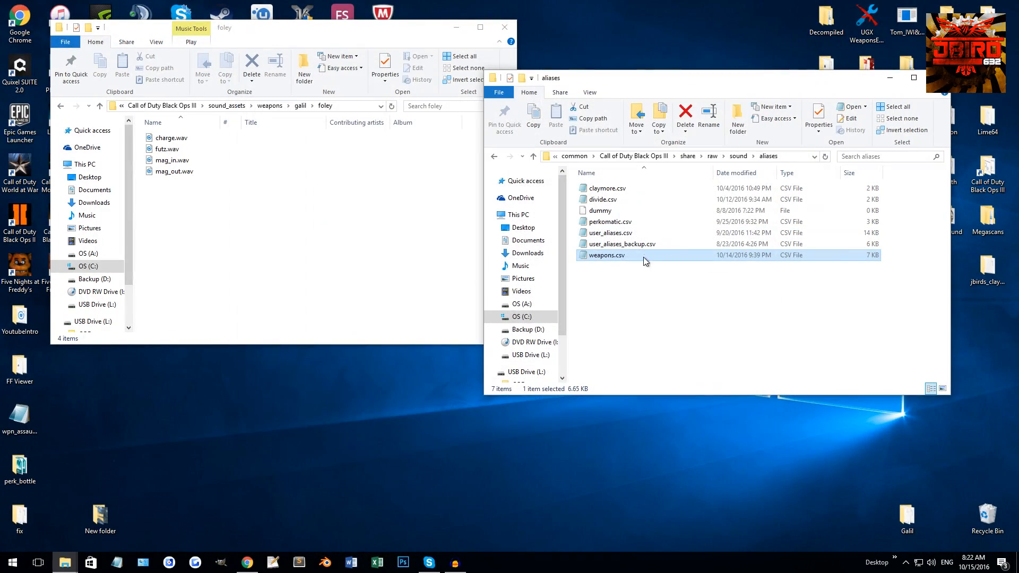
Step: Open weapons.csv and delete the existing Galil section below the commented template rows
{"action": "double_click", "coordinate": [607, 255]}
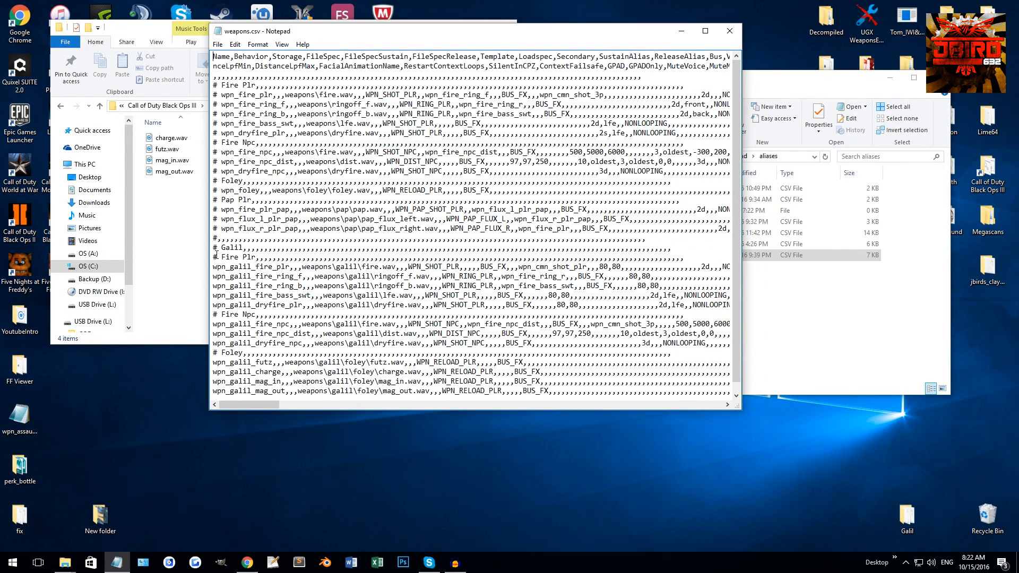
{"action": "left_click_drag", "start_coordinate": [212, 247], "coordinate": [360, 450]}
{"action": "key", "text": "Delete"}
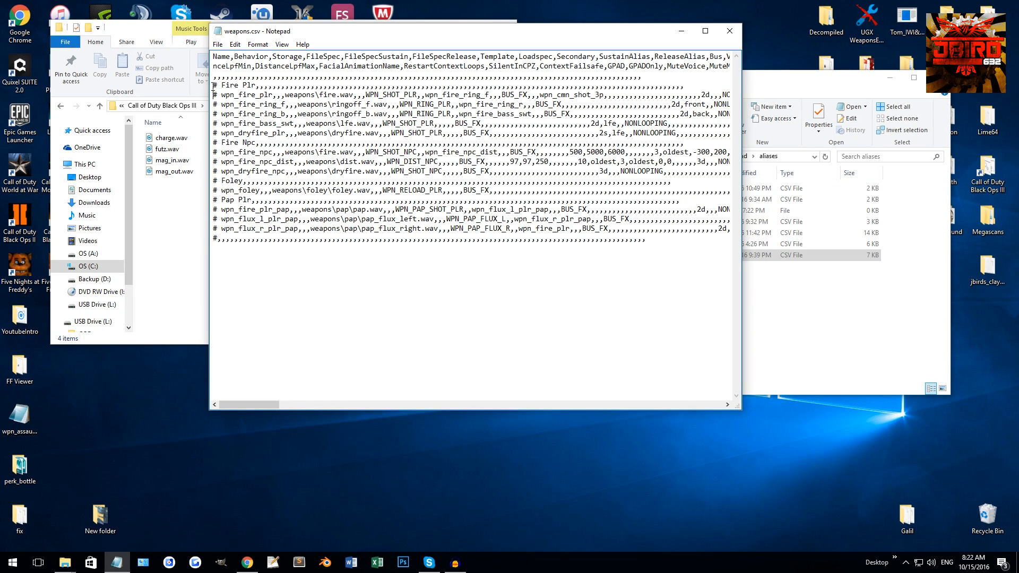
Step: Examine the Name column header and the alias name and WAV path in the commented wpn_fire_plr row
{"action": "left_click_drag", "start_coordinate": [212, 104], "coordinate": [217, 106]}
{"action": "left_click", "coordinate": [238, 95]}
{"action": "mouse_move", "coordinate": [214, 56]}
{"action": "left_mouse_down"}
{"action": "mouse_move", "coordinate": [610, 77]}
{"action": "mouse_move", "coordinate": [649, 66]}
{"action": "mouse_move", "coordinate": [213, 56]}
{"action": "left_mouse_up"}
{"action": "double_click", "coordinate": [223, 56]}
{"action": "left_click_drag", "start_coordinate": [222, 96], "coordinate": [273, 96]}
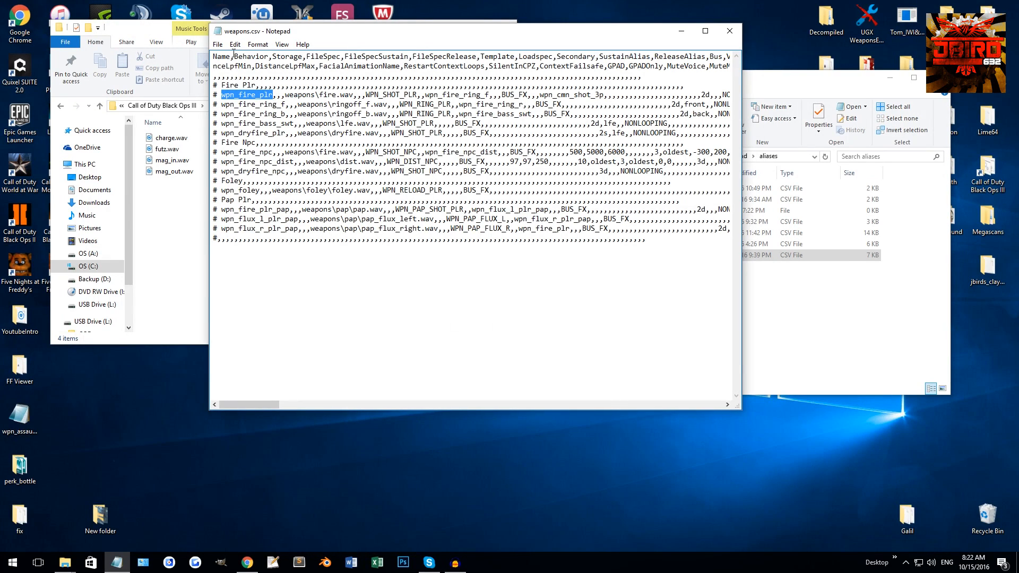
{"action": "left_click", "coordinate": [273, 96]}
{"action": "left_click_drag", "start_coordinate": [285, 95], "coordinate": [351, 95]}
Step: Browse to sound_assets\weapons\galil in the file explorer and arrange it beside the weapons.csv window
{"action": "left_click", "coordinate": [916, 321]}
{"action": "key", "text": "alt+Left"}
{"action": "key", "text": "alt+Left"}
{"action": "key", "text": "alt+Left"}
{"action": "key", "text": "alt+Left"}
{"action": "key", "text": "alt+Right"}
{"action": "key", "text": "alt+Left"}
{"action": "scroll", "coordinate": [635, 307], "scroll_direction": "down", "scroll_amount": 4}
{"action": "double_click", "coordinate": [629, 277]}
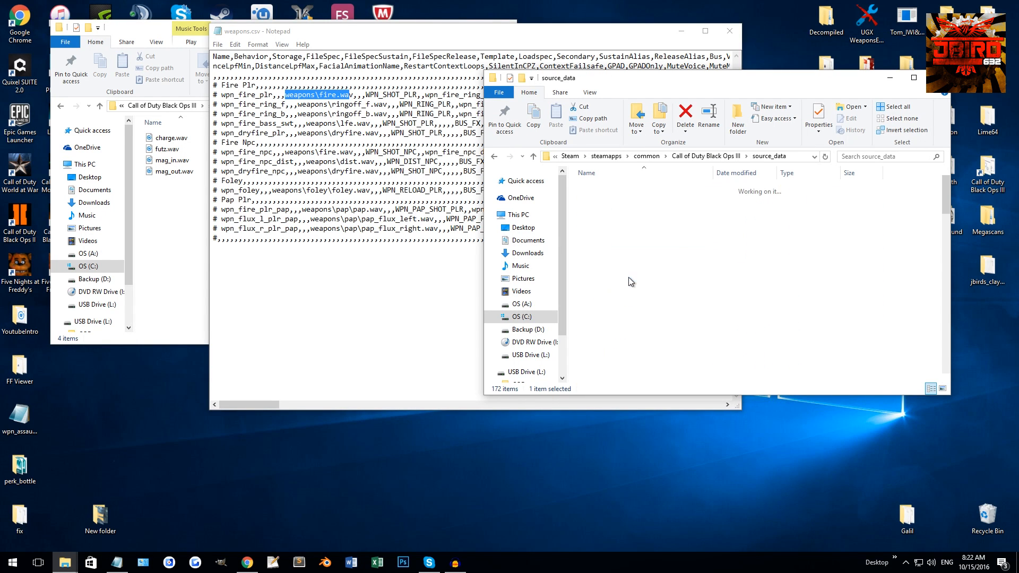
{"action": "key", "text": "alt+Left"}
{"action": "double_click", "coordinate": [625, 365]}
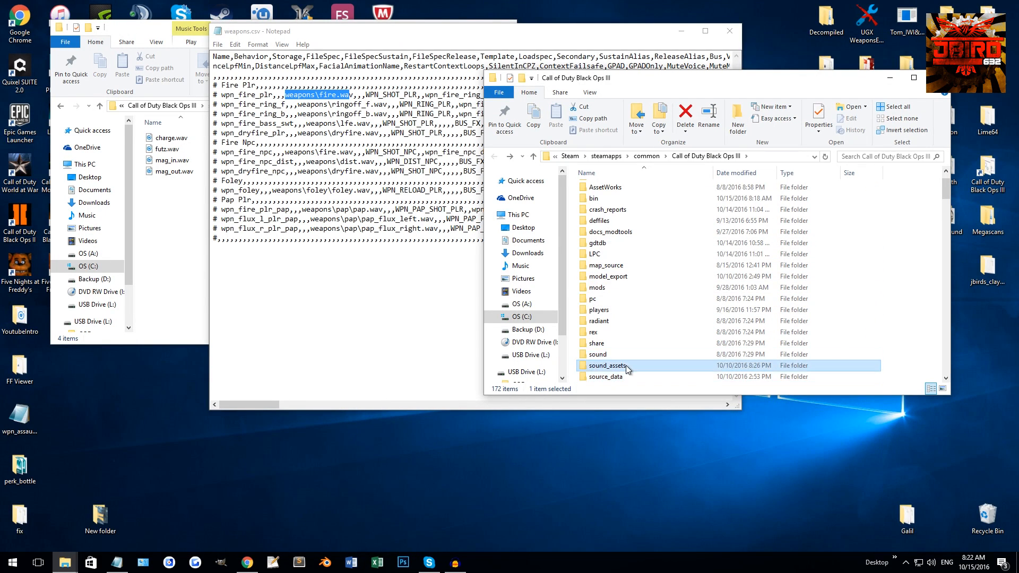
{"action": "double_click", "coordinate": [600, 243]}
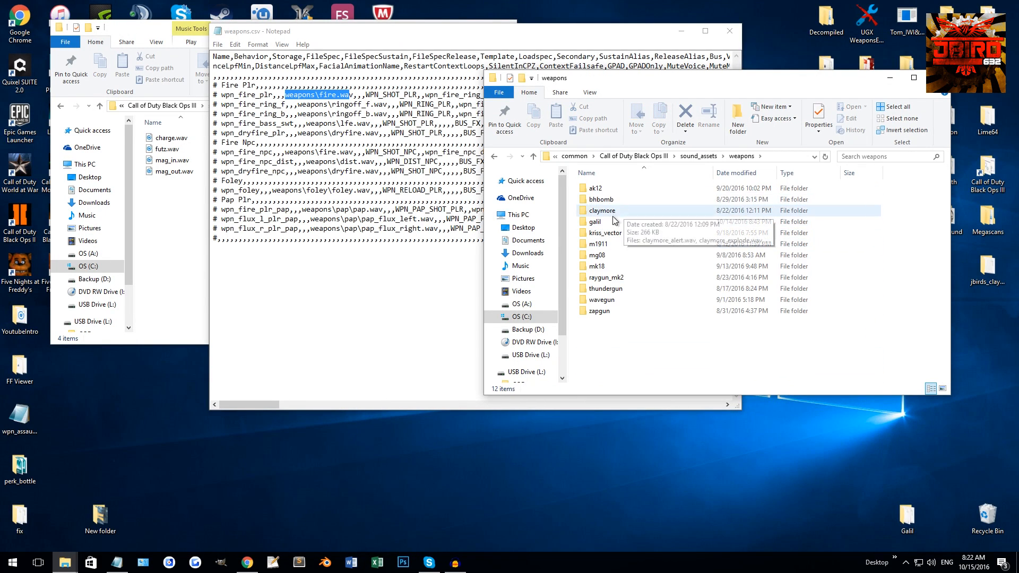
{"action": "double_click", "coordinate": [597, 210]}
{"action": "left_click_drag", "start_coordinate": [705, 79], "coordinate": [729, 83]}
{"action": "left_click_drag", "start_coordinate": [521, 30], "coordinate": [364, 66]}
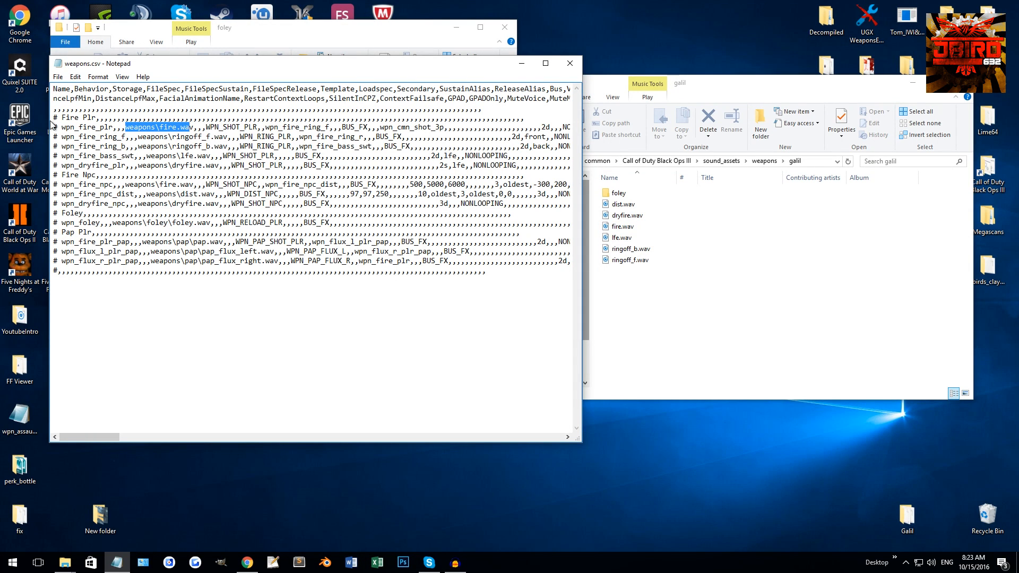
Step: Copy the commented template rows from Fire Plr through Pap Plr and paste them at the end of weapons.csv
{"action": "left_click_drag", "start_coordinate": [54, 116], "coordinate": [32, 292]}
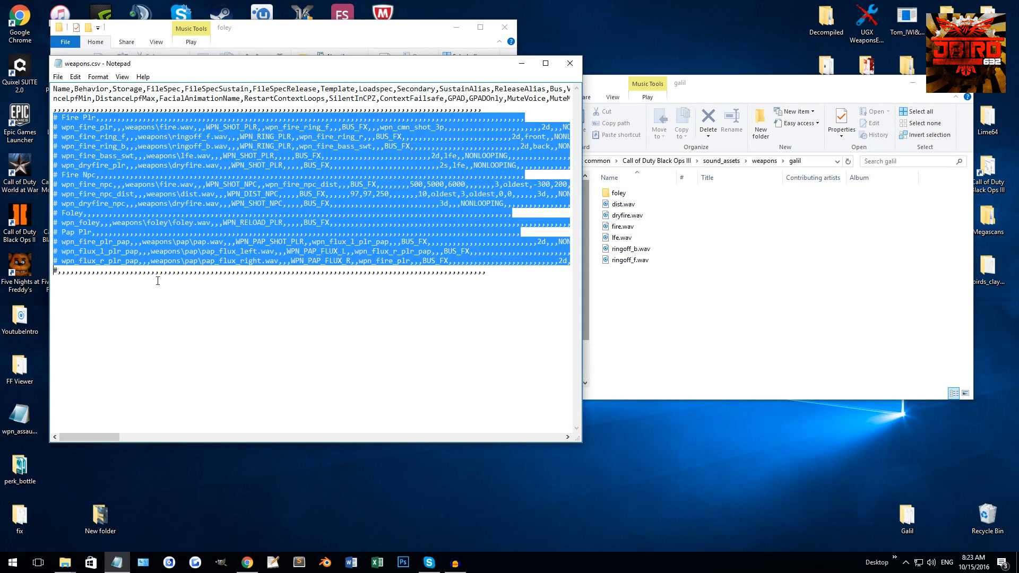
{"action": "left_click", "coordinate": [115, 286]}
{"action": "left_click", "coordinate": [500, 282]}
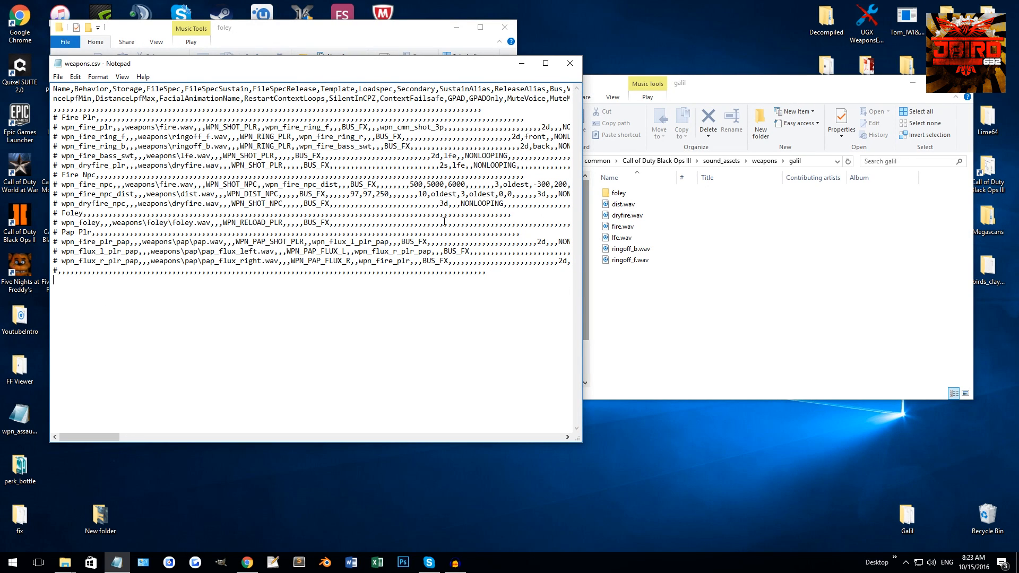
{"action": "key", "text": "ctrl+v"}
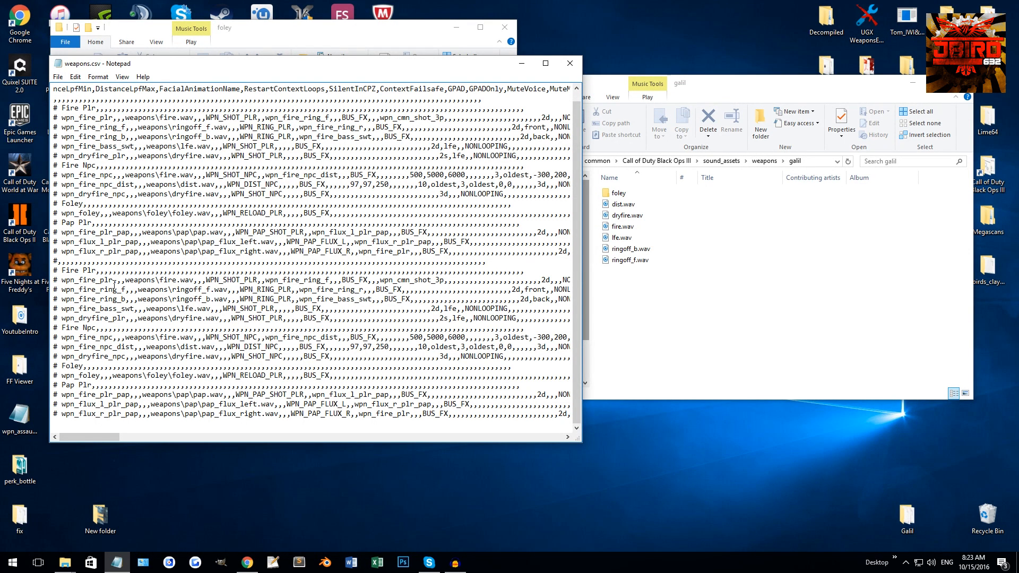
Step: Uncomment the five Fire Plr alias rows in the pasted block, from wpn_fire_plr to wpn_dryfire_plr
{"action": "key", "text": "Delete"}
{"action": "key", "text": "Delete"}
{"action": "key", "text": "Down"}
{"action": "key", "text": "Delete"}
{"action": "key", "text": "Delete"}
{"action": "key", "text": "Down"}
{"action": "key", "text": "Delete"}
{"action": "key", "text": "Delete"}
{"action": "key", "text": "Down"}
{"action": "key", "text": "Delete"}
{"action": "key", "text": "Delete"}
{"action": "key", "text": "Down"}
{"action": "key", "text": "Delete"}
{"action": "key", "text": "Delete"}
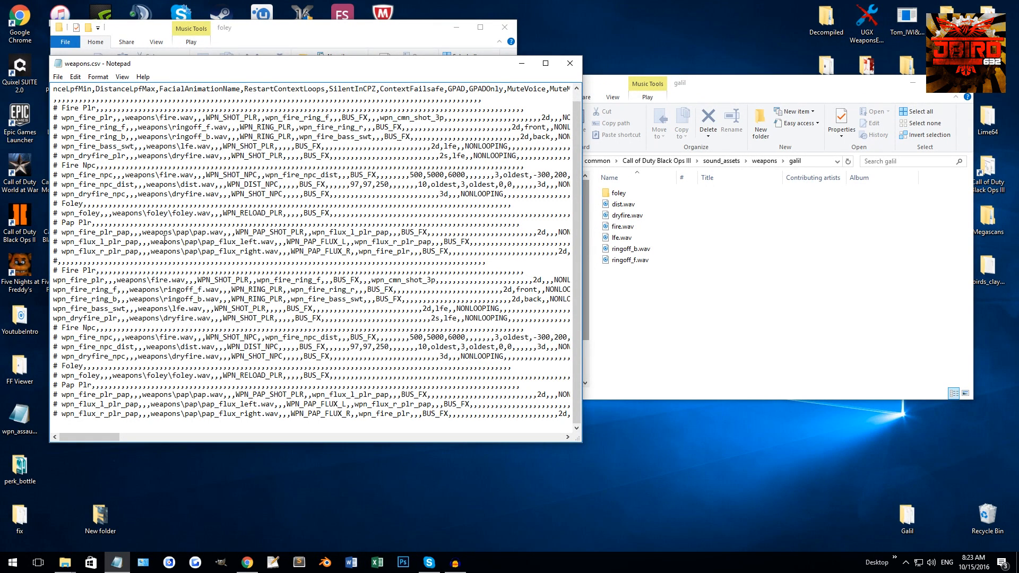
Step: Uncomment the three Fire Npc alias rows in the pasted block, leaving their heading commented
{"action": "key", "text": "Down"}
{"action": "key", "text": "Delete"}
{"action": "key", "text": "Delete"}
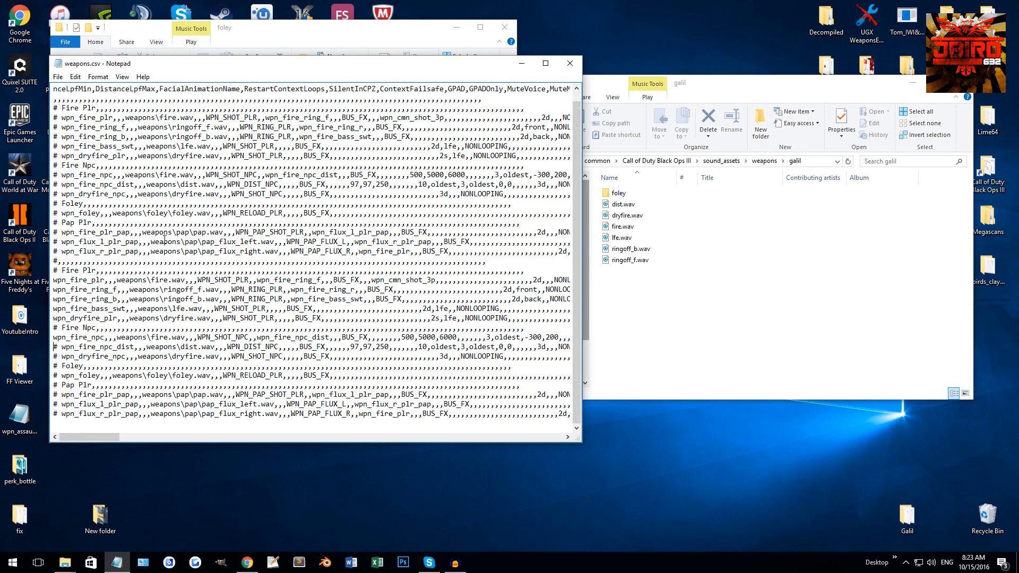
{"action": "key", "text": "Down"}
{"action": "key", "text": "Delete"}
{"action": "key", "text": "Delete"}
{"action": "key", "text": "Down"}
{"action": "key", "text": "Delete"}
{"action": "key", "text": "Delete"}
Step: Uncomment the wpn_foley row and the three Pap Plr alias rows in the pasted block, keeping the headings commented
{"action": "key", "text": "Down"}
{"action": "key", "text": "Down"}
{"action": "key", "text": "Delete"}
{"action": "key", "text": "Delete"}
{"action": "key", "text": "Down"}
{"action": "key", "text": "Delete"}
{"action": "key", "text": "Delete"}
{"action": "type", "text": "#"}
{"action": "key", "text": "Down"}
{"action": "key", "text": "Delete"}
{"action": "key", "text": "Delete"}
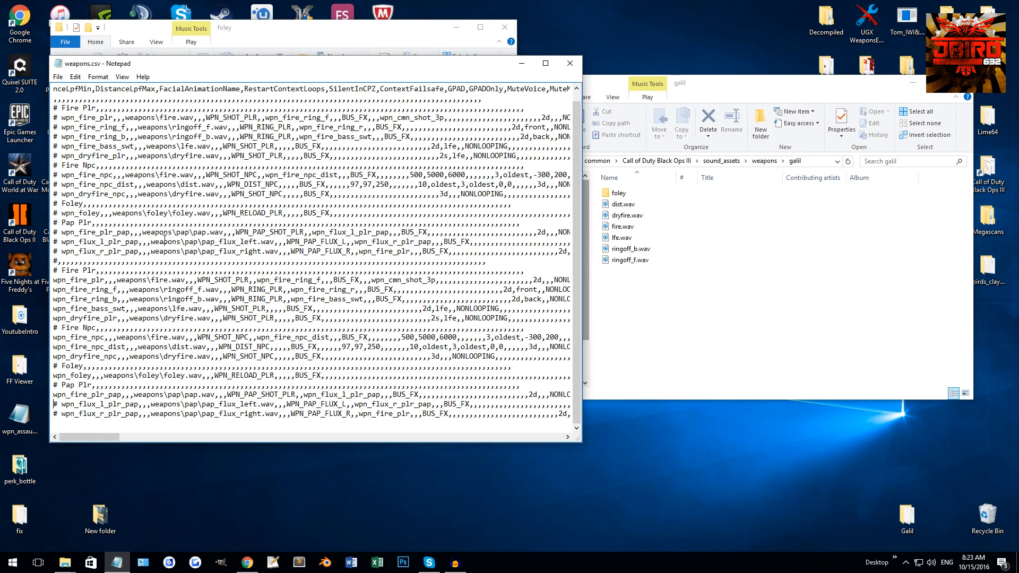
{"action": "key", "text": "Down"}
{"action": "key", "text": "Delete"}
{"action": "key", "text": "Delete"}
{"action": "key", "text": "Down"}
{"action": "key", "text": "Delete"}
{"action": "key", "text": "Delete"}
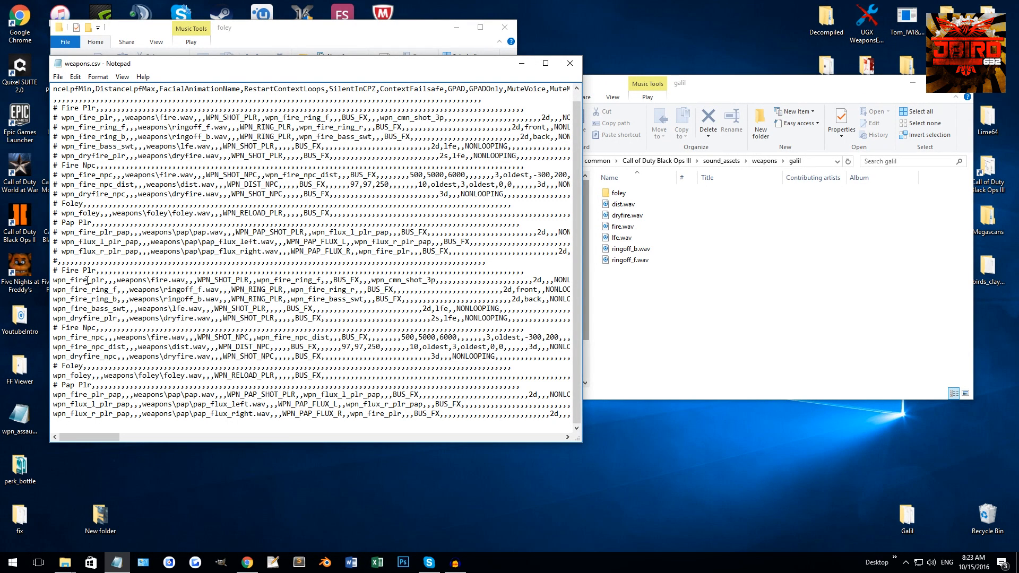
Step: Rename the pasted wpn_fire_plr alias to wpn_galil_fire_plr and set its file path to weapons\galil\fire.wav
{"action": "type", "text": "galil_"}
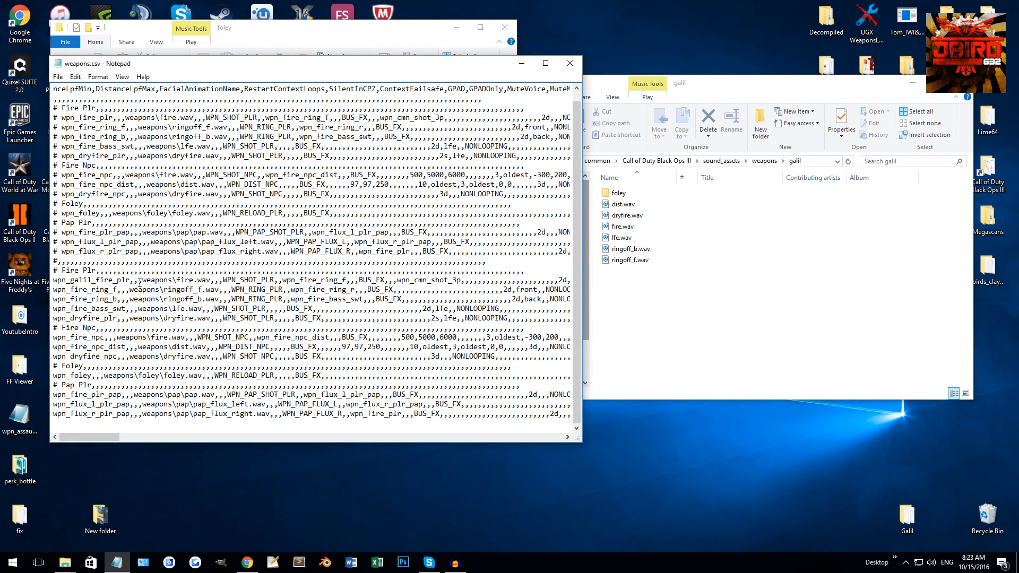
{"action": "left_click", "coordinate": [176, 280]}
{"action": "type", "text": "galil"}
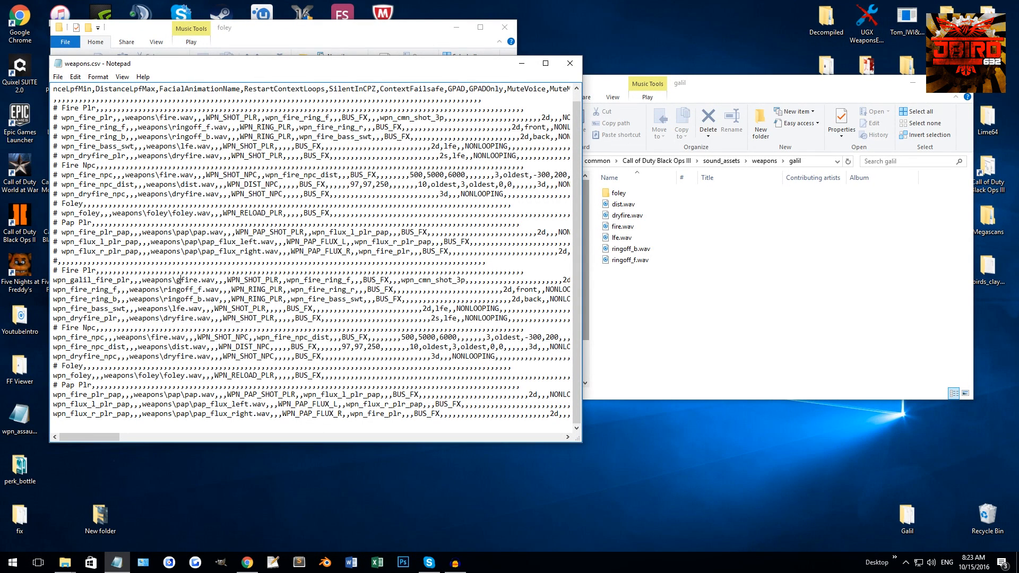
{"action": "type", "text": "\\"}
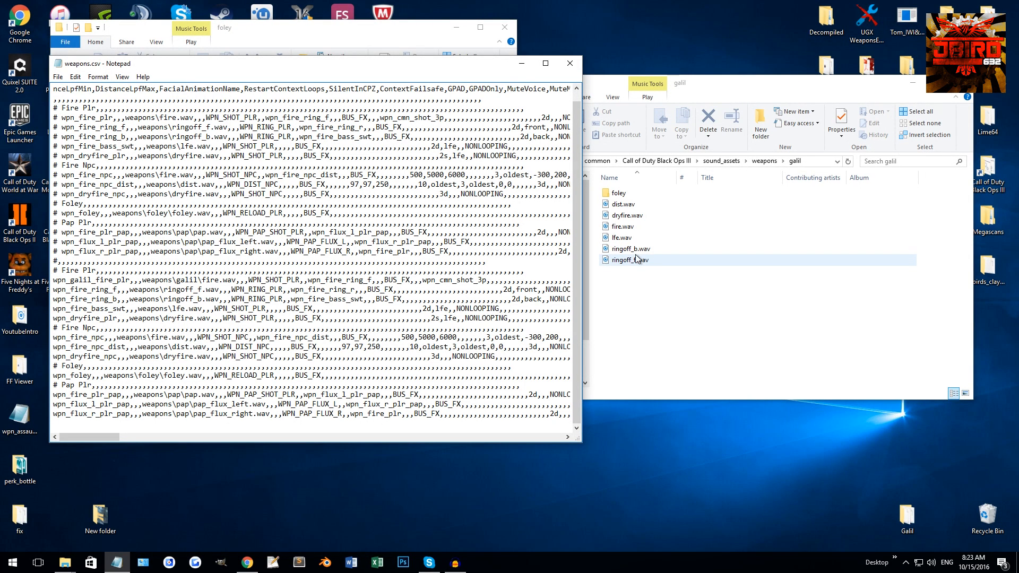
Step: Add the galil\ subfolder to the WAV paths of the ringoff_f, ringoff_b, lfe and dryfire player rows
{"action": "left_click_drag", "start_coordinate": [202, 280], "coordinate": [169, 287]}
{"action": "key", "text": "ctrl+c"}
{"action": "left_click", "coordinate": [163, 289]}
{"action": "key", "text": "ctrl+v"}
{"action": "left_click", "coordinate": [163, 299]}
{"action": "key", "text": "ctrl+v"}
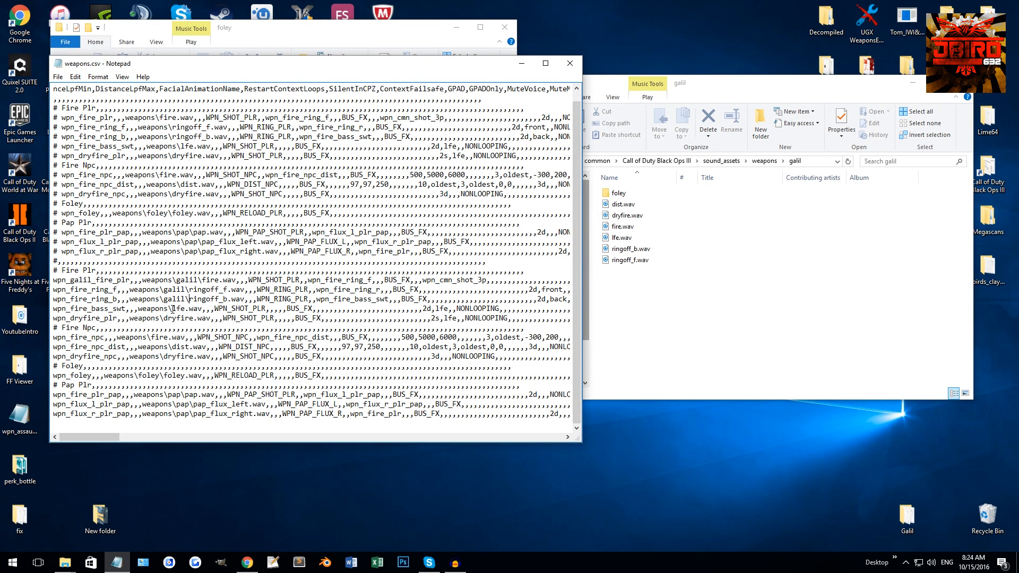
{"action": "left_click", "coordinate": [170, 309]}
{"action": "key", "text": "ctrl+v"}
{"action": "left_click", "coordinate": [164, 318]}
{"action": "key", "text": "ctrl+v"}
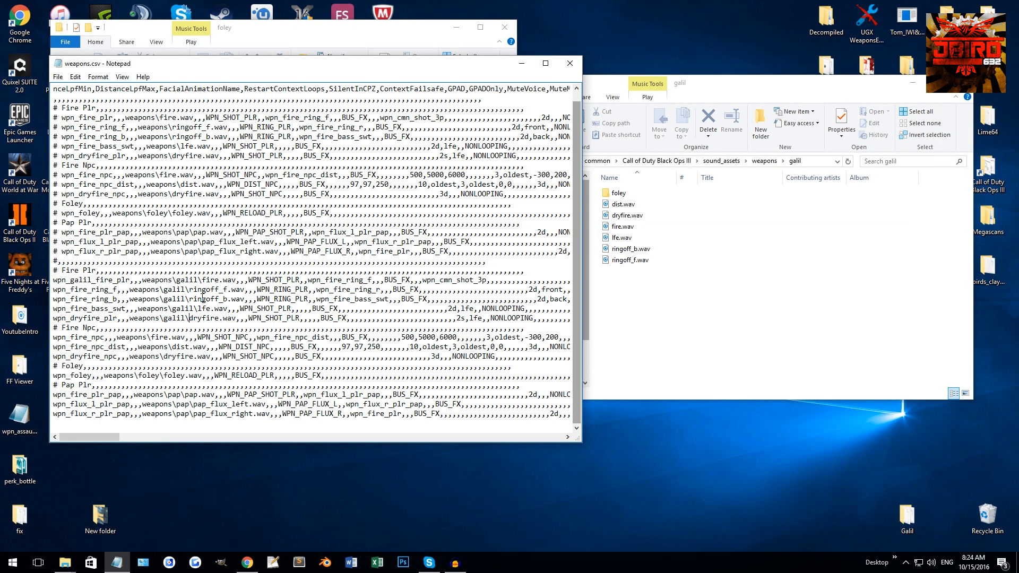
Step: Add the galil\ subfolder to the WAV paths of the three Fire Npc rows and the wpn_foley row
{"action": "left_click", "coordinate": [149, 337]}
{"action": "type", "text": "galil\\"}
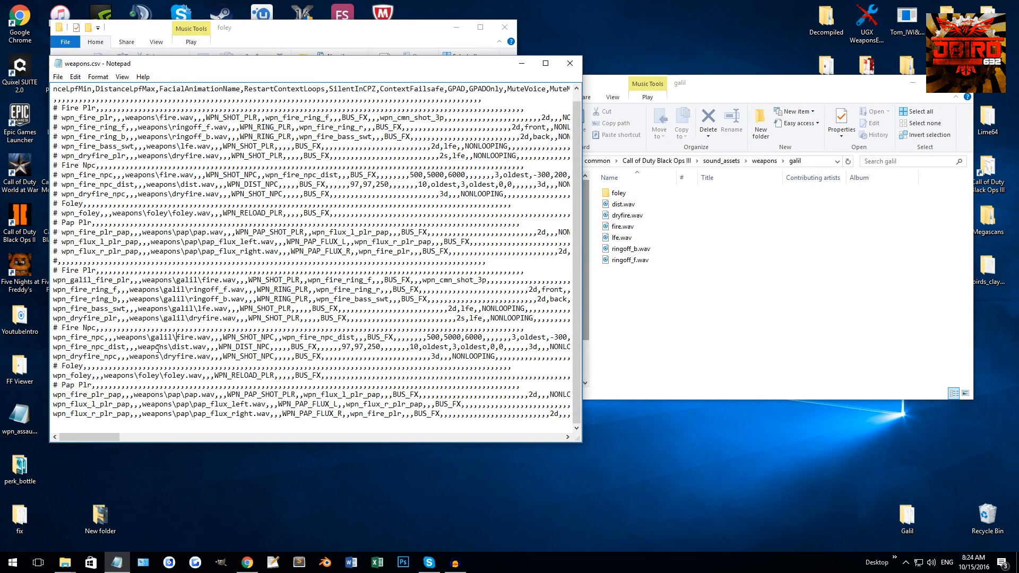
{"action": "left_click", "coordinate": [172, 347]}
{"action": "key", "text": "ctrl+v"}
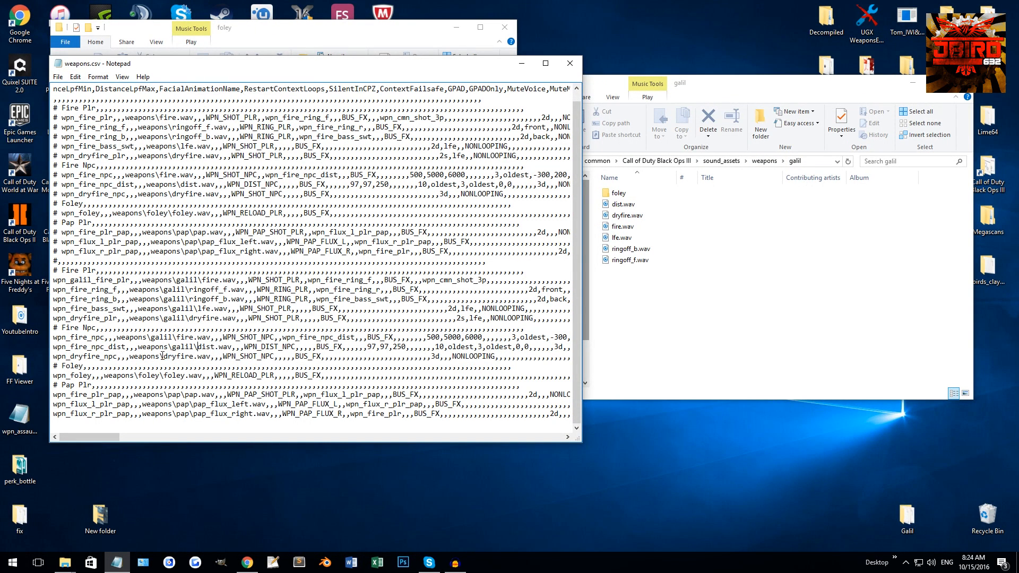
{"action": "left_click", "coordinate": [163, 356]}
{"action": "key", "text": "ctrl+v"}
{"action": "left_click", "coordinate": [137, 376]}
{"action": "key", "text": "ctrl+v"}
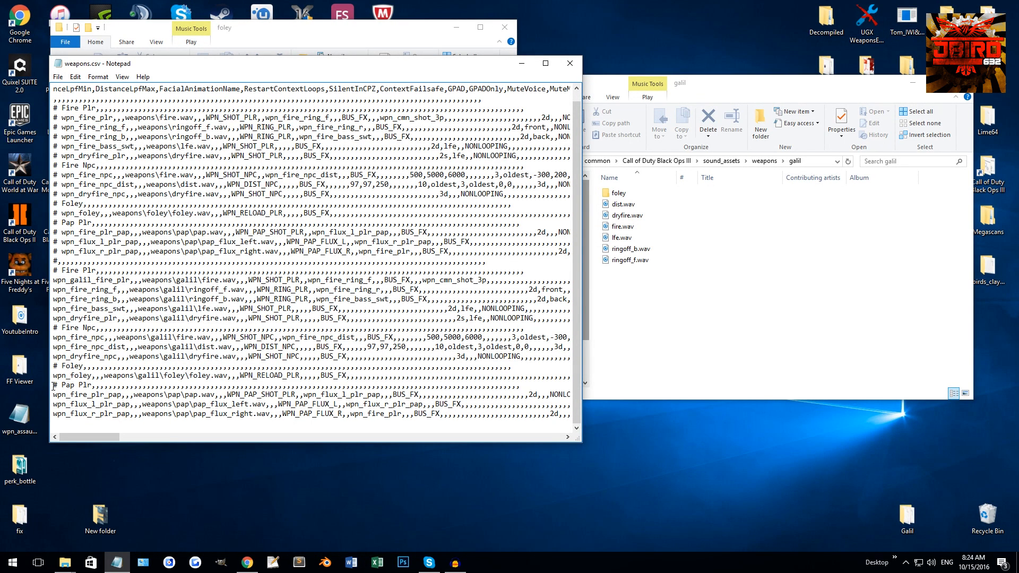
Step: Delete the Pap Plr heading and its three alias rows from the end of the Galil block
{"action": "left_click_drag", "start_coordinate": [53, 386], "coordinate": [52, 453]}
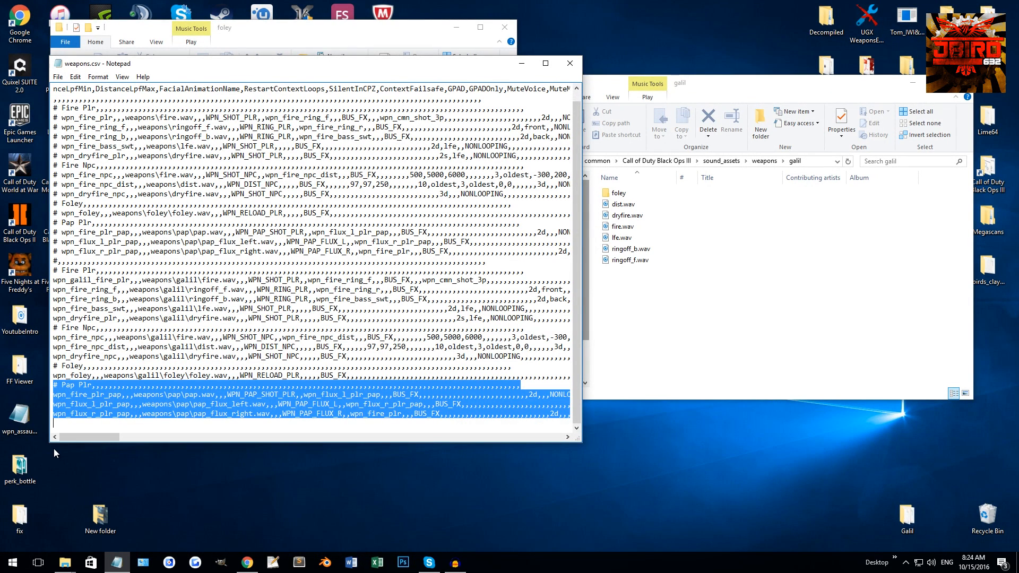
{"action": "key", "text": "BackSpace"}
{"action": "key", "text": "BackSpace"}
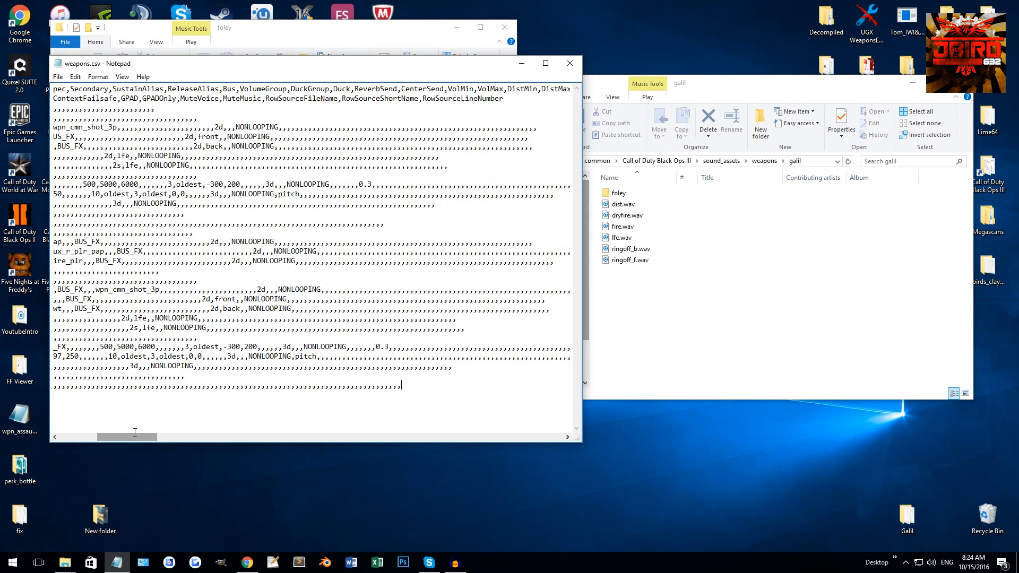
{"action": "left_click_drag", "start_coordinate": [135, 432], "coordinate": [61, 425]}
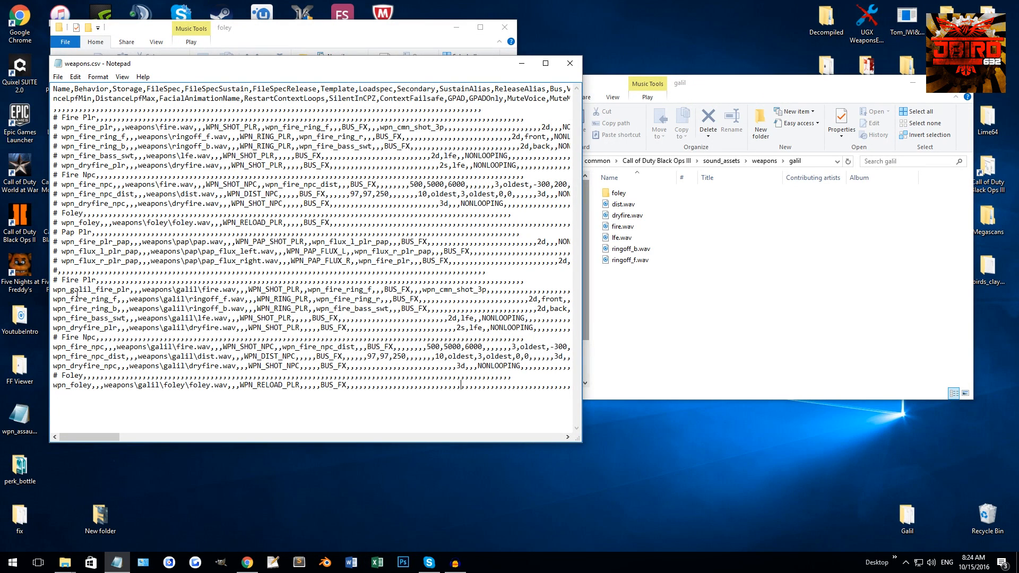
Step: Go through the alias names of the Fire Plr and Fire Npc rows in the Galil block
{"action": "double_click", "coordinate": [128, 289]}
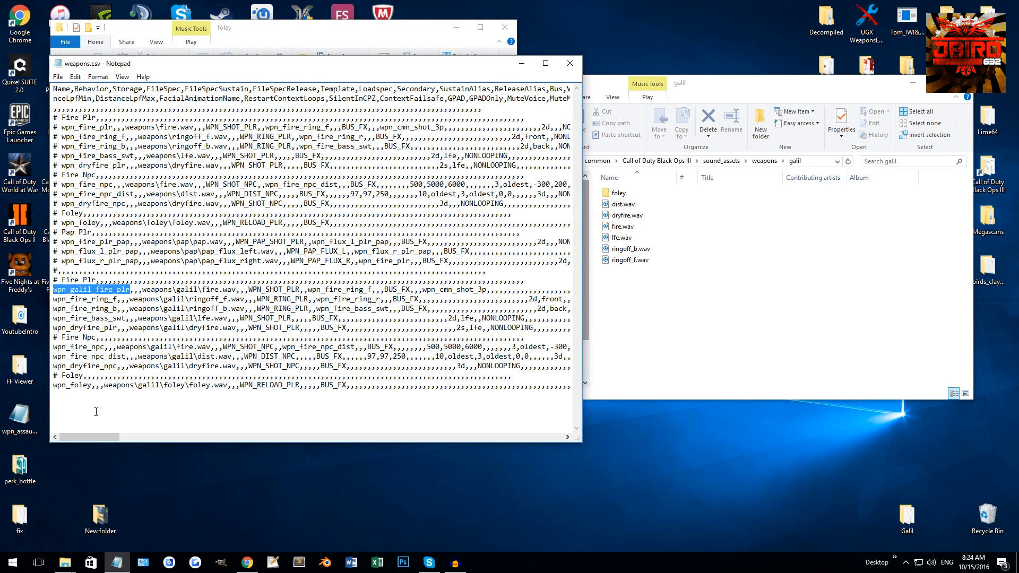
{"action": "double_click", "coordinate": [105, 347]}
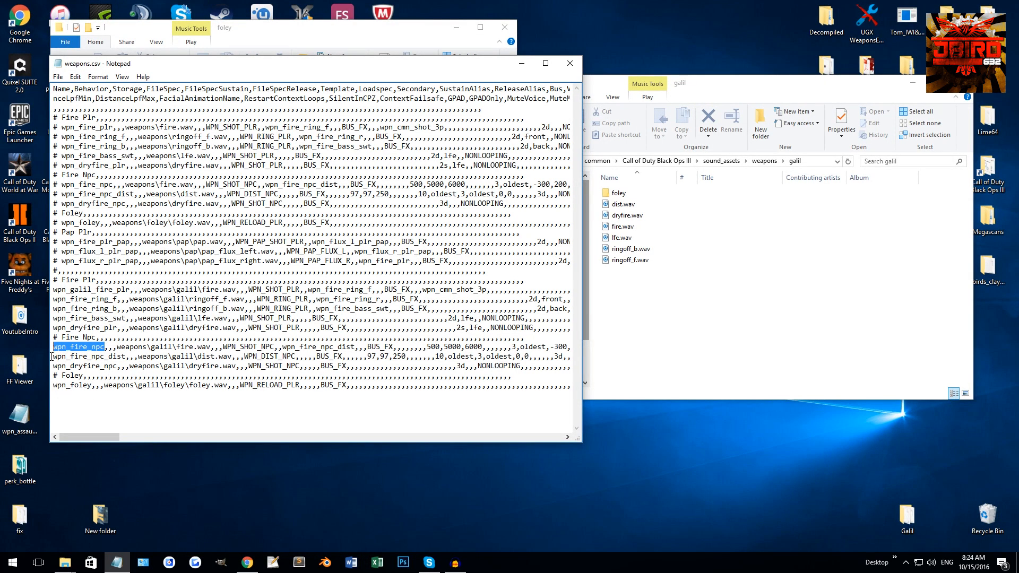
{"action": "left_click_drag", "start_coordinate": [53, 353], "coordinate": [55, 375]}
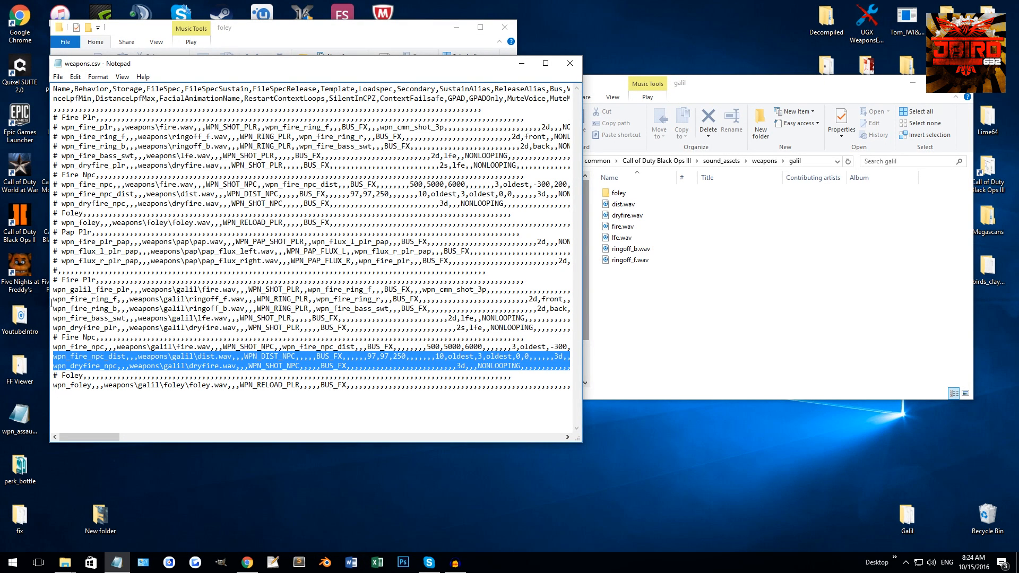
{"action": "left_click_drag", "start_coordinate": [52, 297], "coordinate": [53, 327]}
{"action": "left_click", "coordinate": [275, 307]}
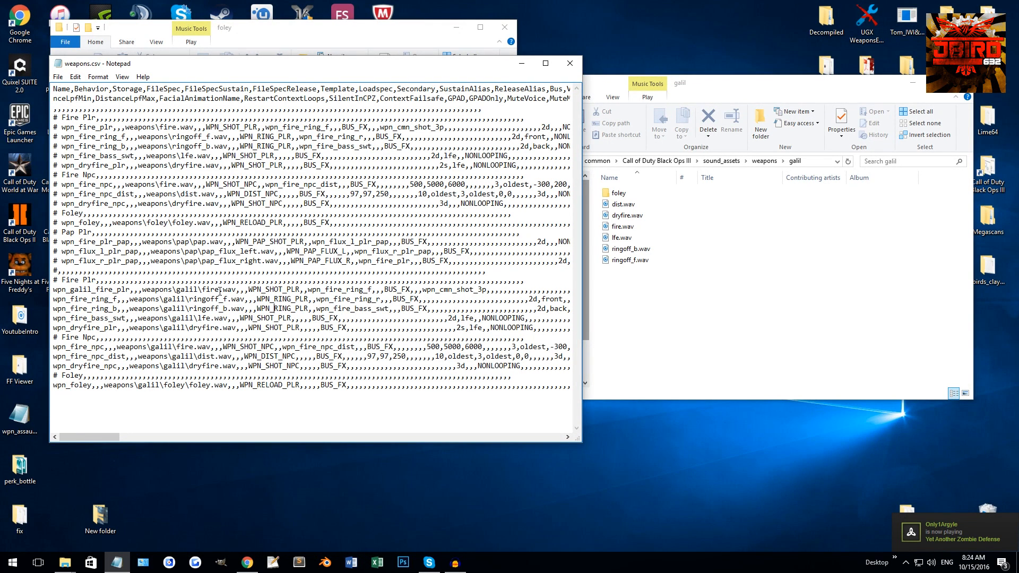
Step: Try removing the secondary alias wpn_fire_ring_f from the wpn_galil_fire_plr row, and undo the removal
{"action": "left_click_drag", "start_coordinate": [307, 289], "coordinate": [372, 290]}
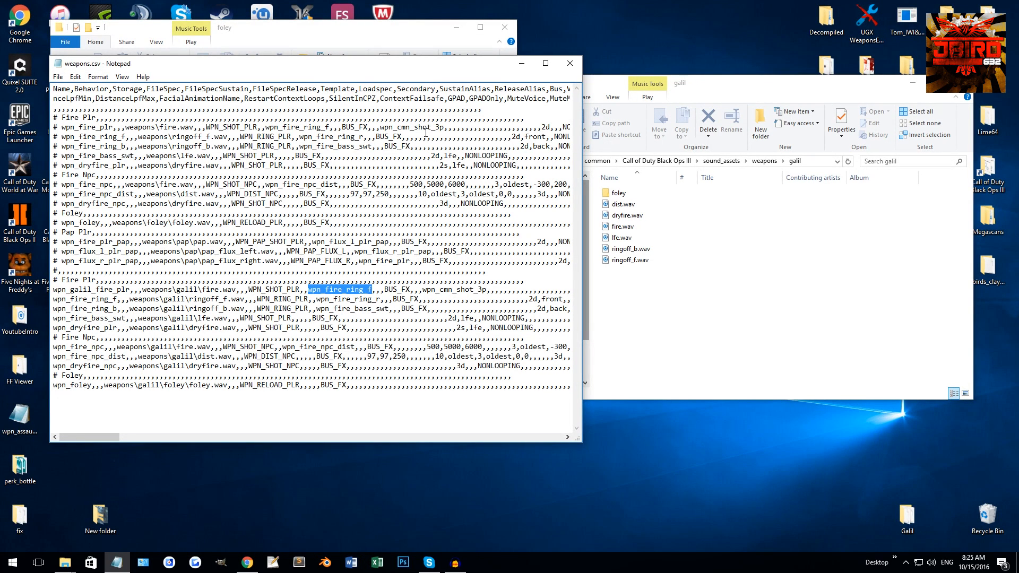
{"action": "left_click_drag", "start_coordinate": [433, 73], "coordinate": [423, 79]}
{"action": "key", "text": "Delete"}
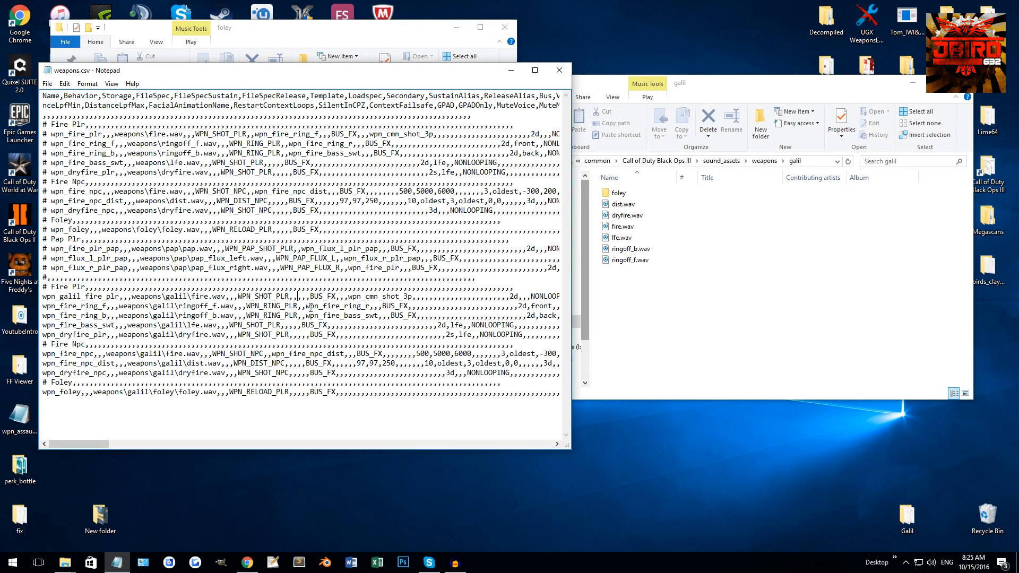
{"action": "key", "text": "ctrl+z"}
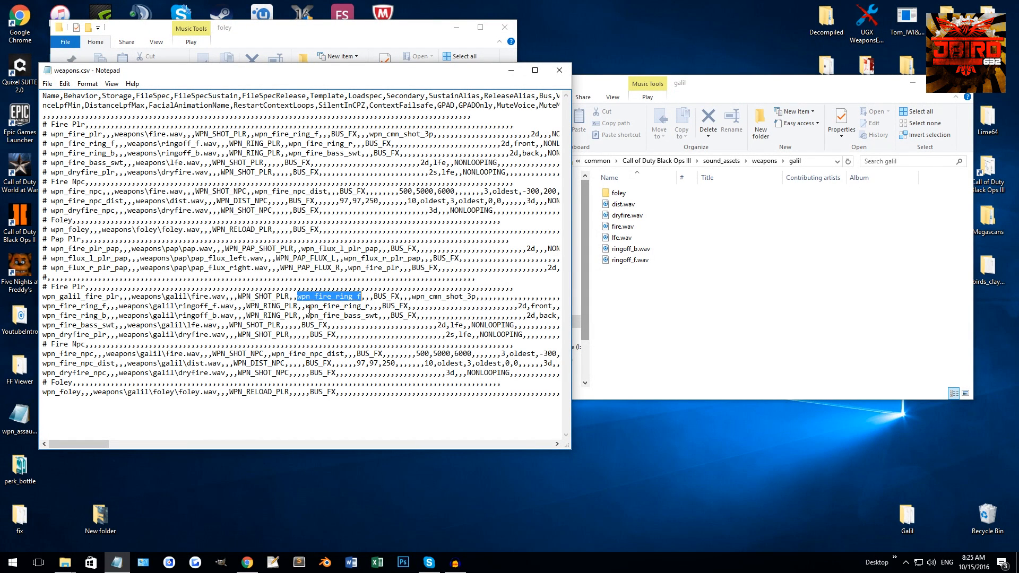
Step: Set the secondary alias to wpn_fire_ring_b in the wpn_fire_ring_f rows of the Galil block and the commented template
{"action": "left_click_drag", "start_coordinate": [306, 306], "coordinate": [369, 307]}
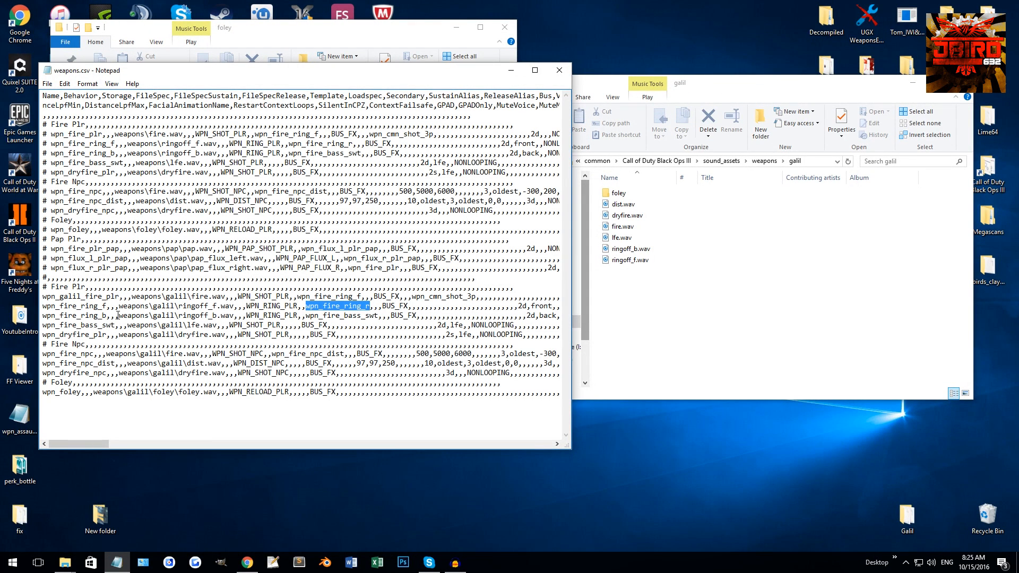
{"action": "left_click", "coordinate": [358, 306]}
{"action": "key", "text": "BackSpace"}
{"action": "type", "text": "b"}
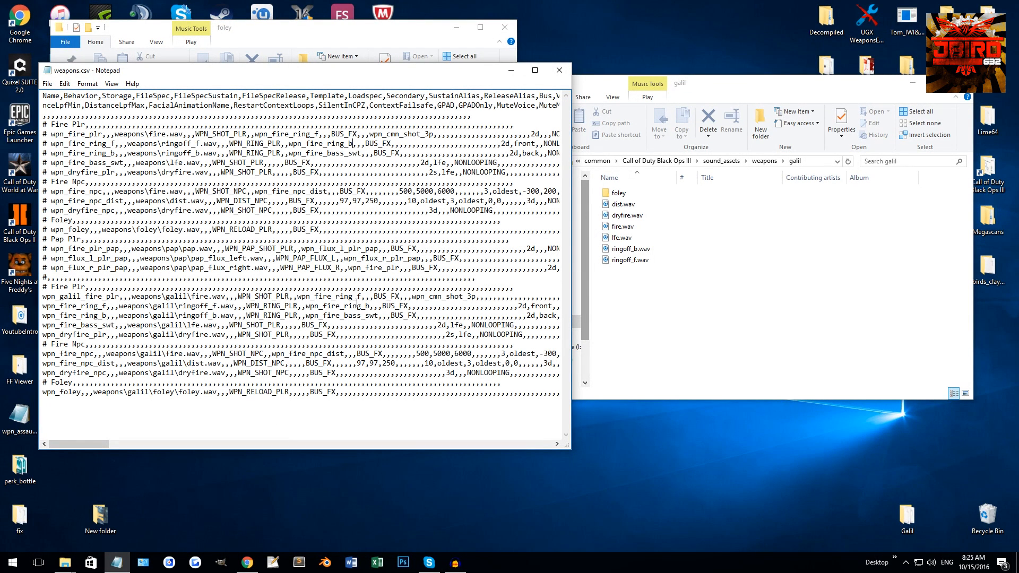
{"action": "double_click", "coordinate": [106, 315]}
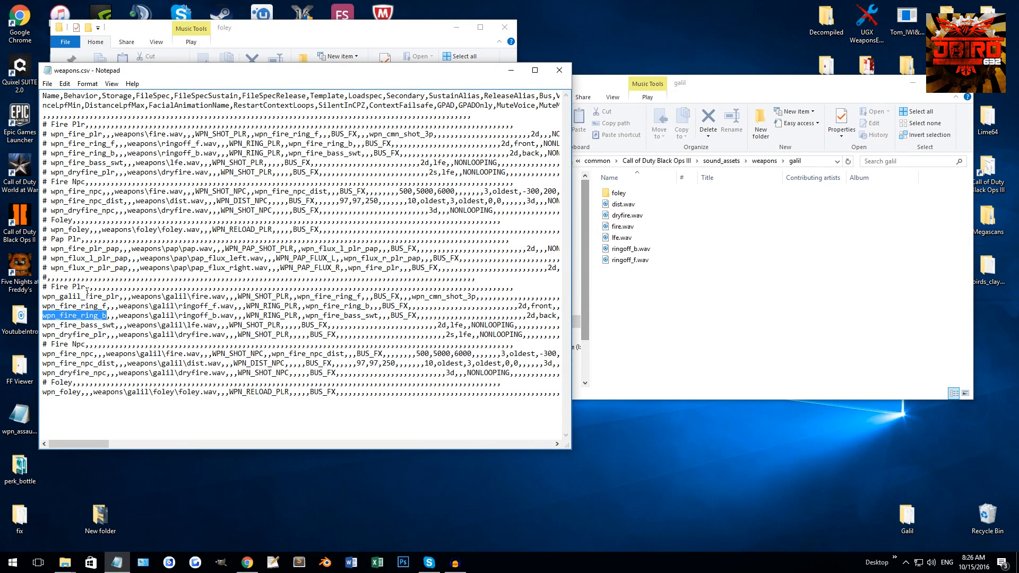
Step: Delete the wpn_fire_ring_f, wpn_fire_ring_b and wpn_fire_bass_swt rows from the Galil block, and clear the secondary alias of wpn_galil_fire_plr
{"action": "left_click", "coordinate": [78, 323]}
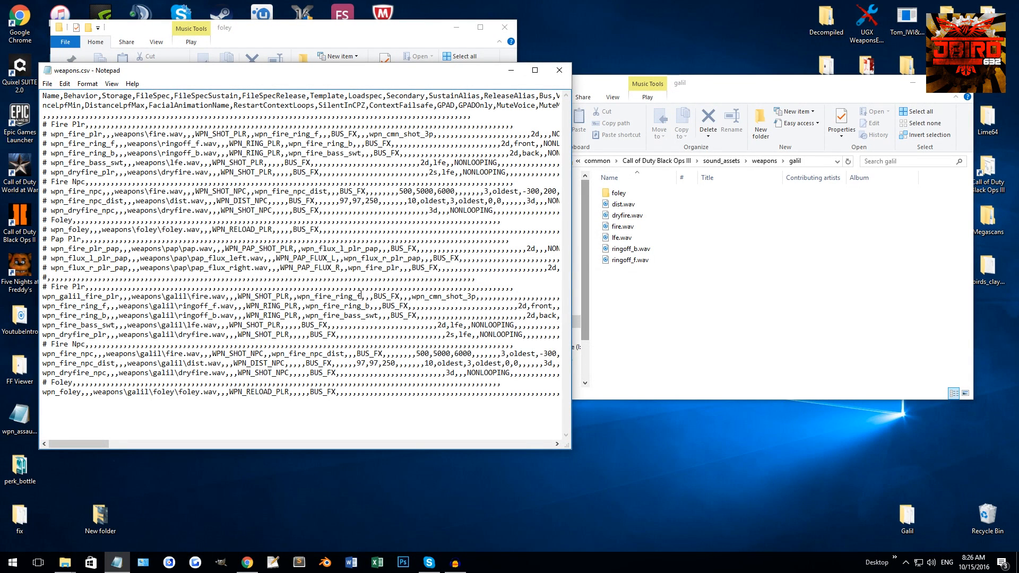
{"action": "left_click_drag", "start_coordinate": [361, 297], "coordinate": [297, 297]}
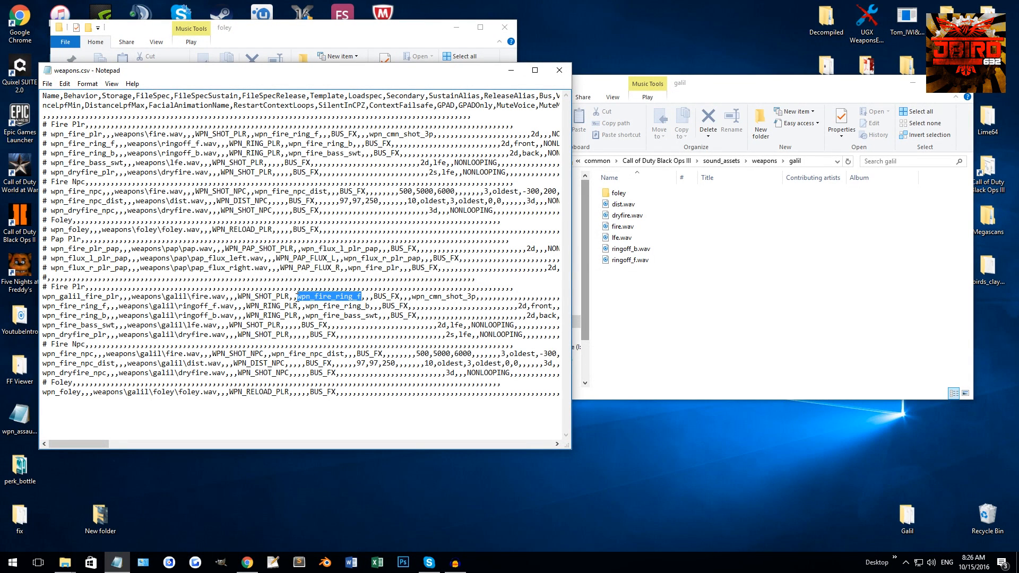
{"action": "left_click_drag", "start_coordinate": [43, 306], "coordinate": [37, 335]}
{"action": "key", "text": "Delete"}
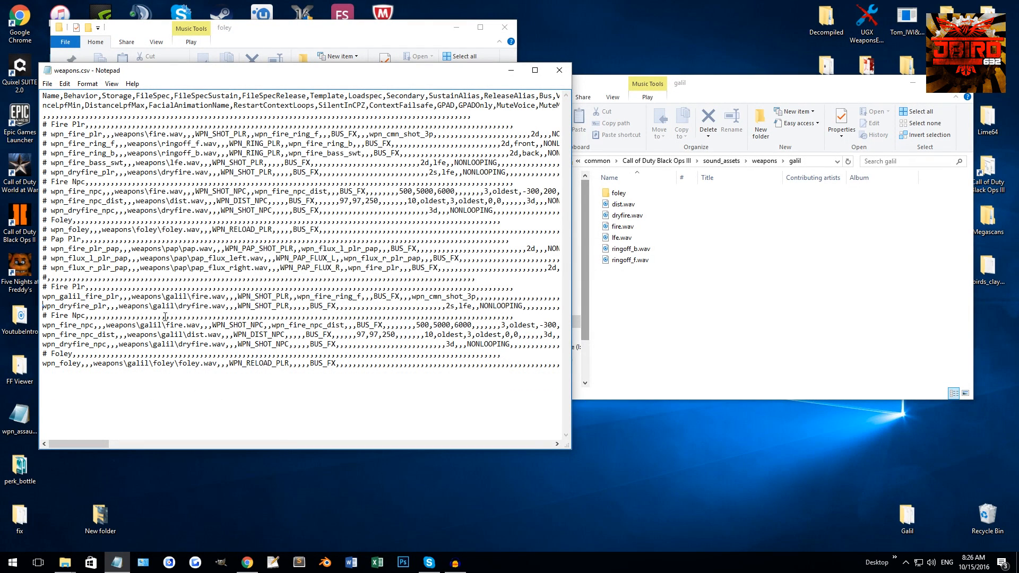
{"action": "left_click_drag", "start_coordinate": [297, 298], "coordinate": [371, 297]}
{"action": "key", "text": "Delete"}
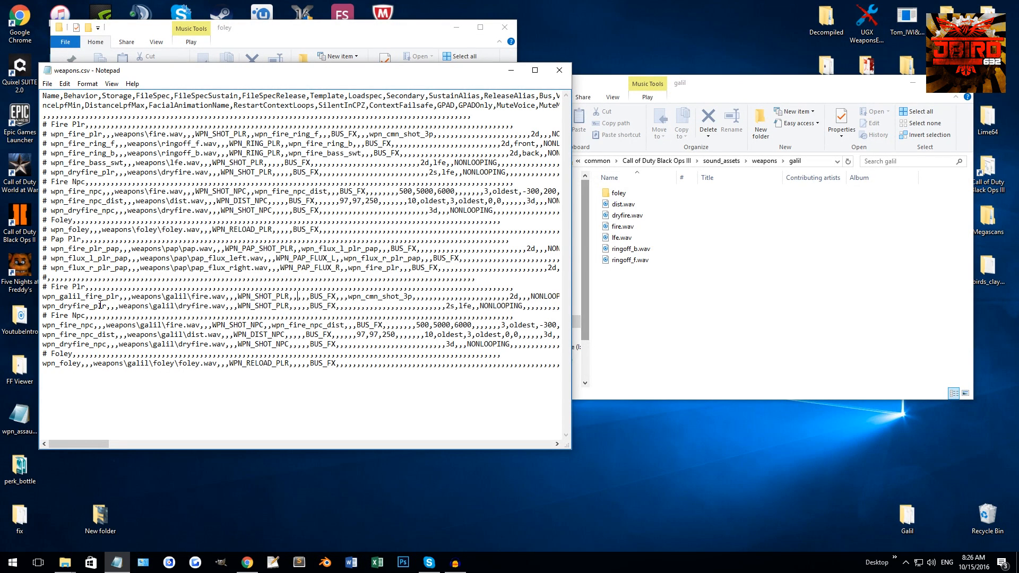
Step: Delete the wpn_dryfire_plr, wpn_fire_npc_dist and wpn_dryfire_npc rows from the Galil block
{"action": "left_click_drag", "start_coordinate": [43, 307], "coordinate": [43, 317]}
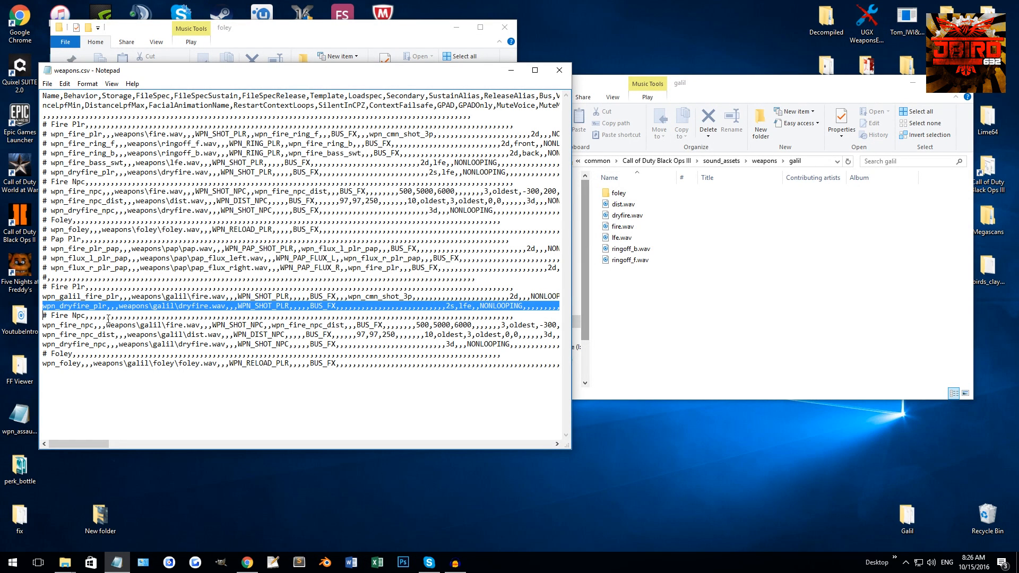
{"action": "key", "text": "Delete"}
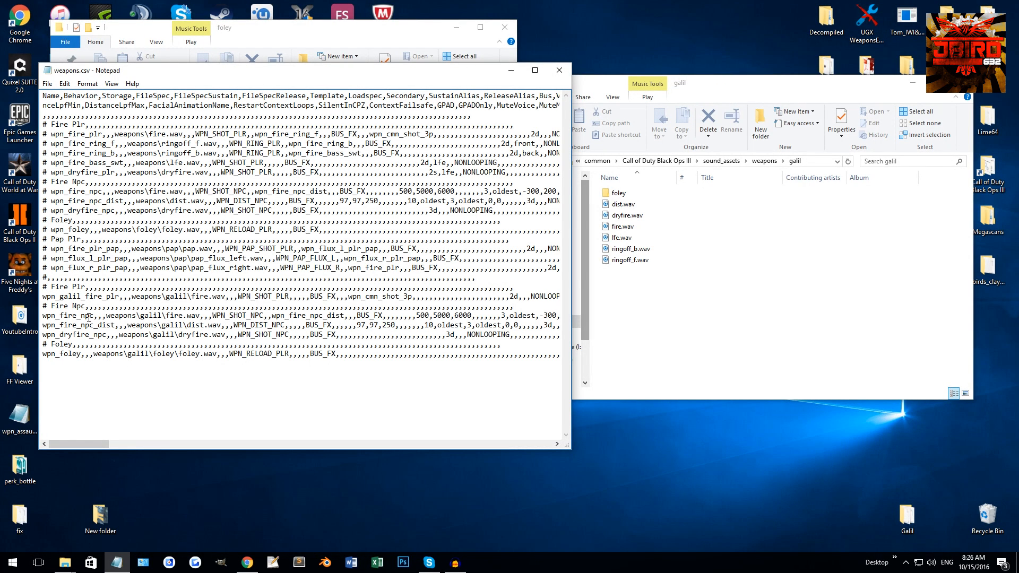
{"action": "double_click", "coordinate": [88, 316]}
{"action": "left_click", "coordinate": [69, 324]}
{"action": "left_click_drag", "start_coordinate": [43, 335], "coordinate": [43, 345]}
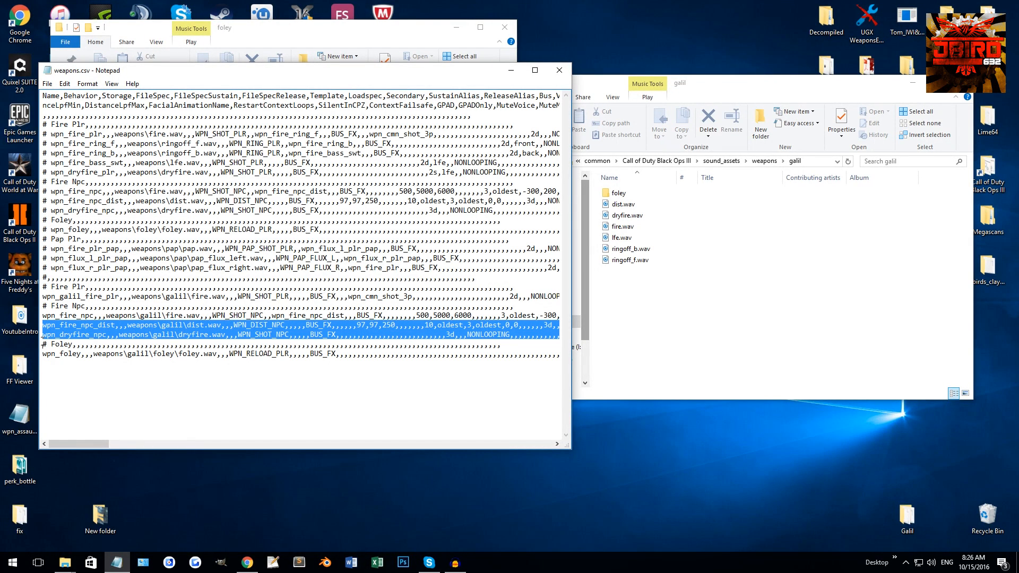
{"action": "key", "text": "Delete"}
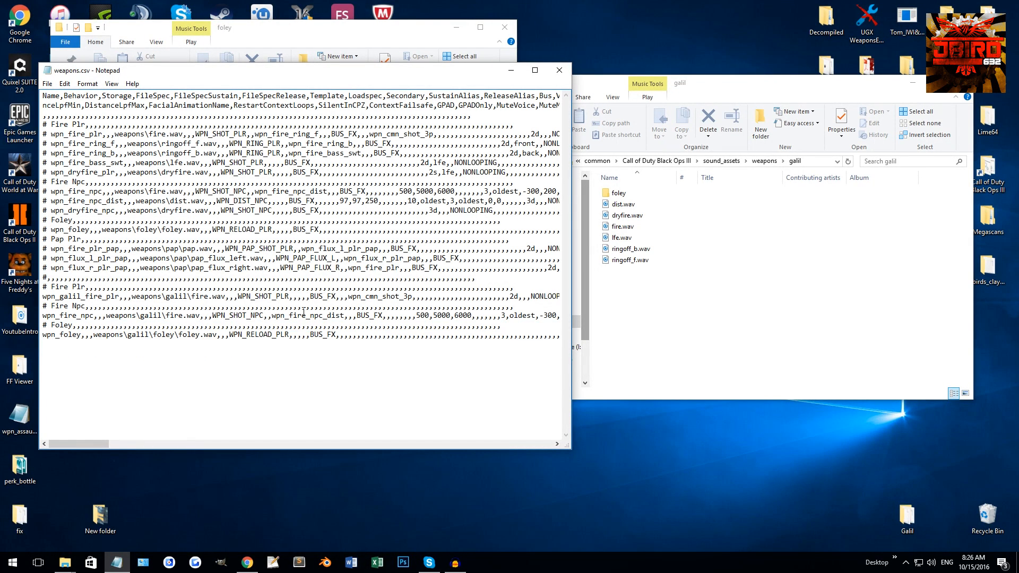
Step: Clear the secondary alias wpn_fire_npc_dist in the Galil block's wpn_fire_npc row
{"action": "left_click_drag", "start_coordinate": [272, 315], "coordinate": [346, 316]}
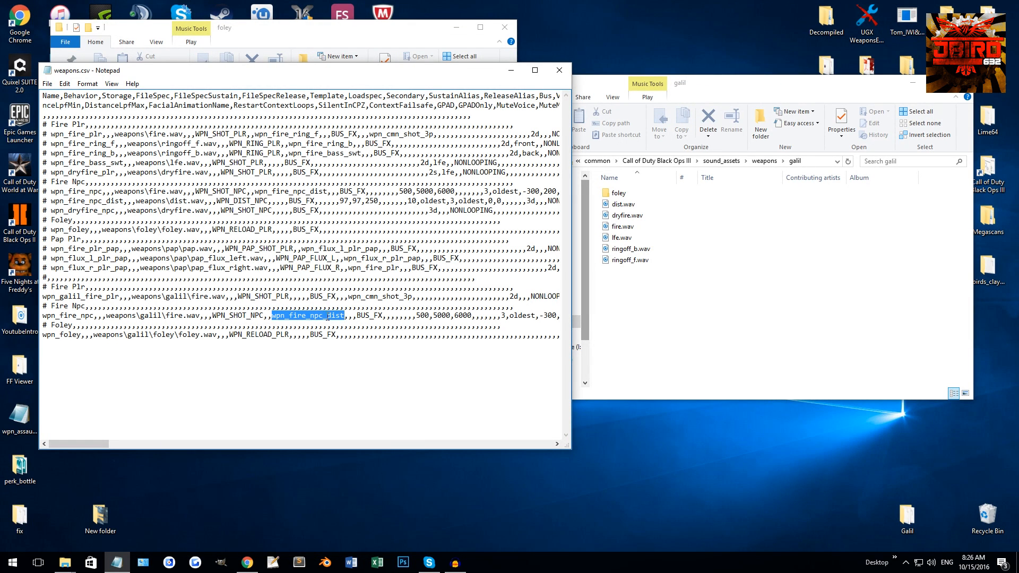
{"action": "key", "text": "Delete"}
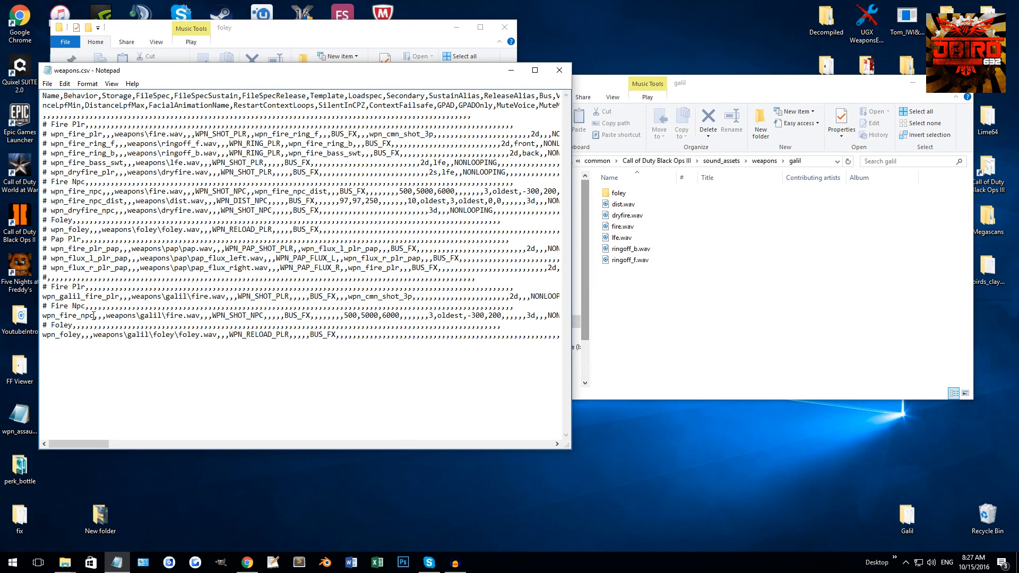
{"action": "left_click_drag", "start_coordinate": [43, 296], "coordinate": [115, 300]}
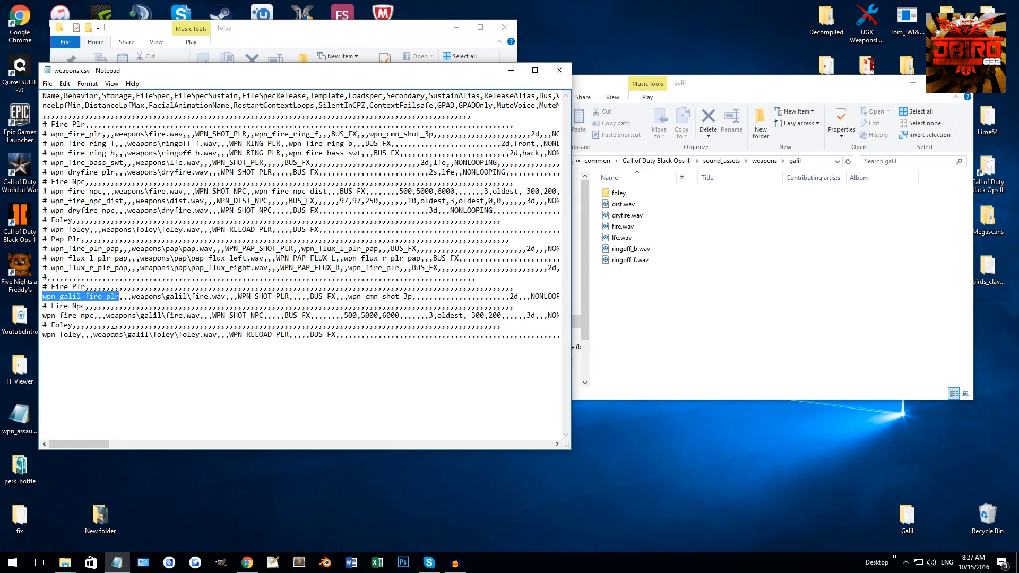
{"action": "left_click_drag", "start_coordinate": [94, 315], "coordinate": [43, 315]}
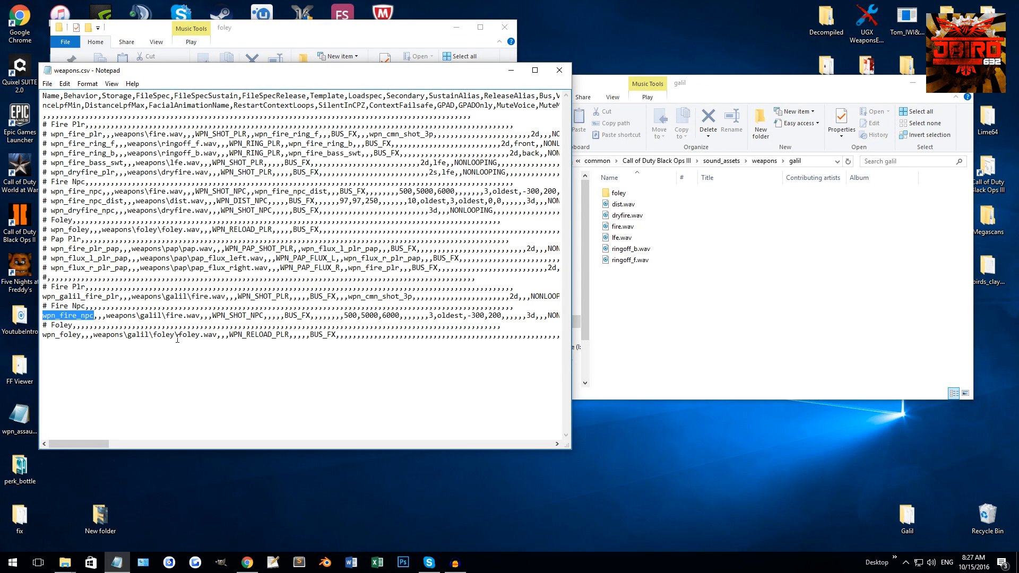
Step: Open the foley subfolder of the galil sound assets and place its window beside the weapons.csv text
{"action": "left_click_drag", "start_coordinate": [81, 337], "coordinate": [620, 360]}
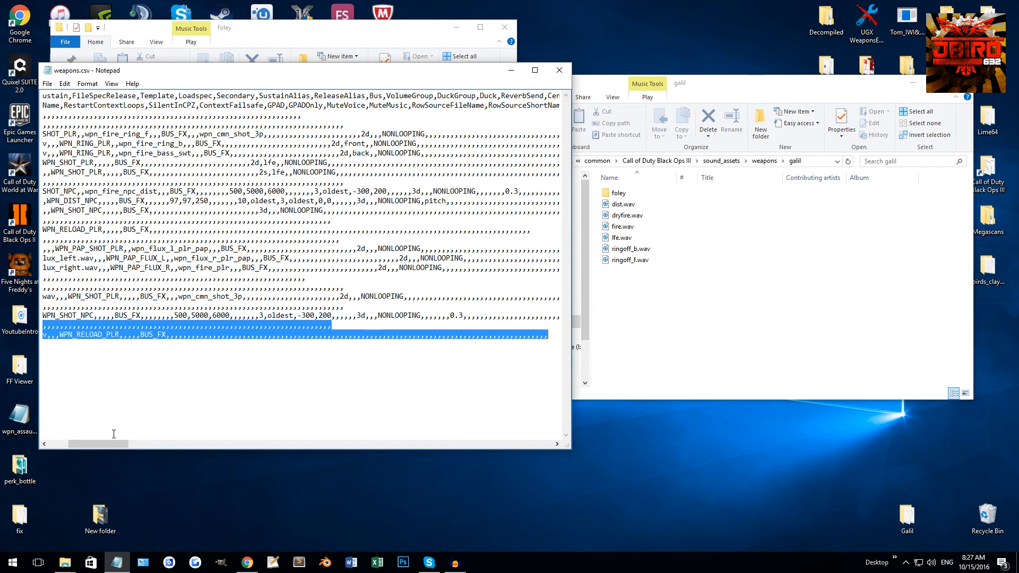
{"action": "left_click_drag", "start_coordinate": [114, 443], "coordinate": [94, 443]}
{"action": "left_click", "coordinate": [57, 352]}
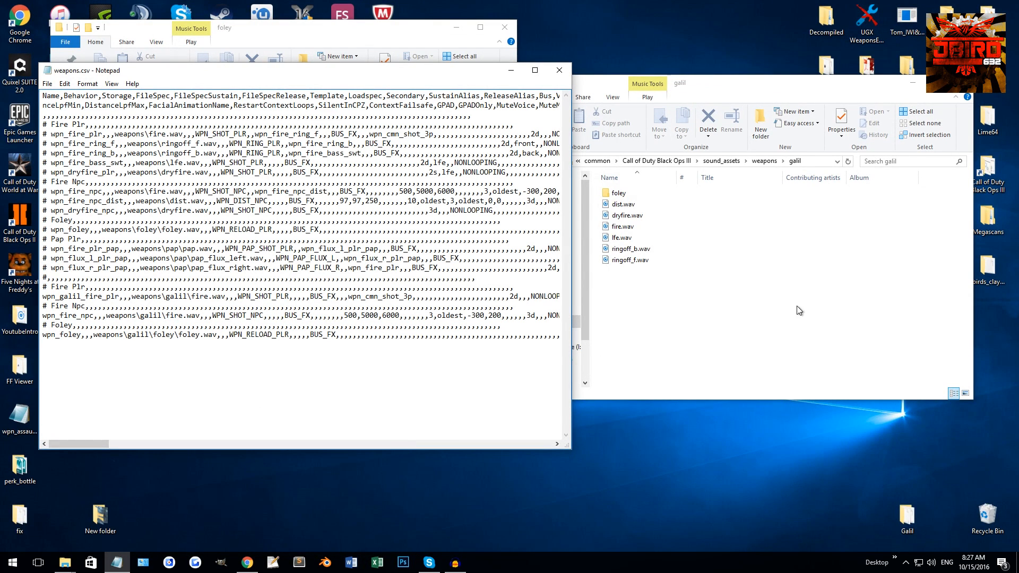
{"action": "double_click", "coordinate": [632, 189]}
{"action": "left_click_drag", "start_coordinate": [750, 92], "coordinate": [802, 100]}
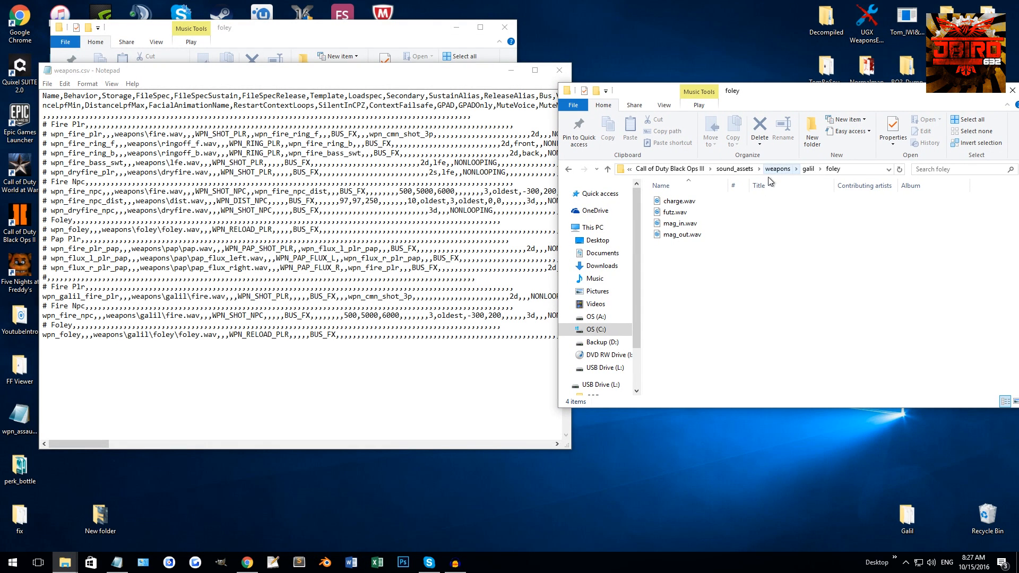
{"action": "left_click", "coordinate": [313, 335]}
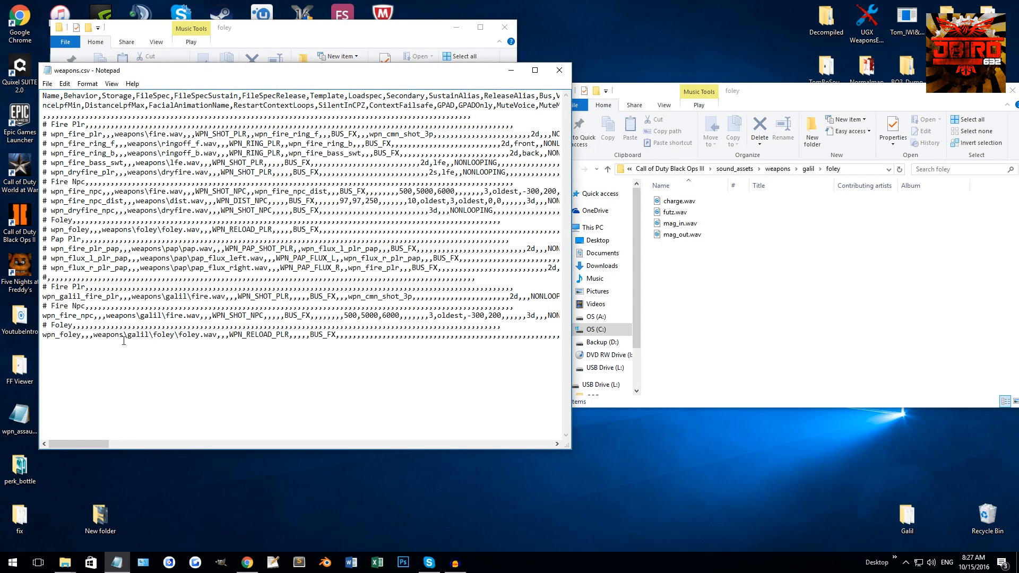
Step: Duplicate the wpn_foley row so the Galil block's Foley section holds four copies of it
{"action": "left_click_drag", "start_coordinate": [44, 356], "coordinate": [568, 344]}
{"action": "mouse_move", "coordinate": [97, 444]}
{"action": "left_mouse_down"}
{"action": "mouse_move", "coordinate": [382, 420]}
{"action": "mouse_move", "coordinate": [335, 445]}
{"action": "mouse_move", "coordinate": [155, 435]}
{"action": "mouse_move", "coordinate": [70, 445]}
{"action": "mouse_move", "coordinate": [108, 444]}
{"action": "left_mouse_up"}
{"action": "key", "text": "Return"}
{"action": "key", "text": "ctrl+v"}
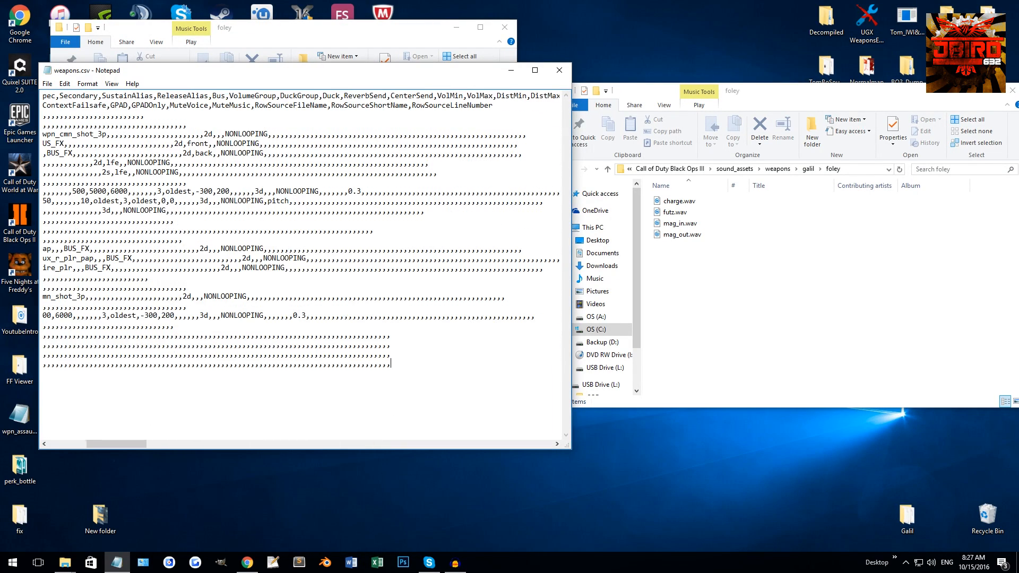
{"action": "key", "text": "Return"}
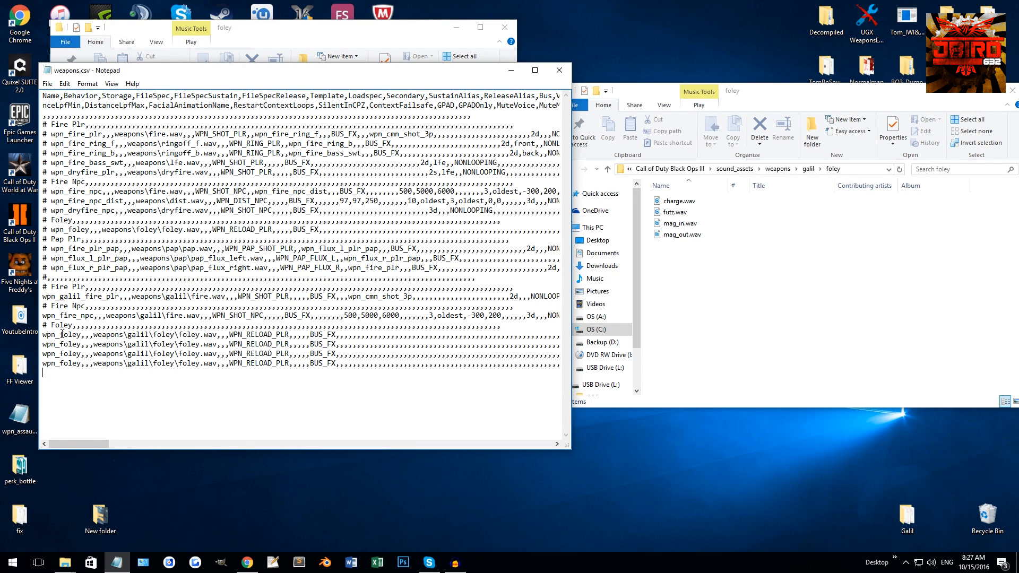
Step: Rename the first two Galil foley aliases to wpn_galil_charge and wpn_galil_futz
{"action": "left_click_drag", "start_coordinate": [59, 334], "coordinate": [80, 334]}
{"action": "type", "text": "galil_charge"}
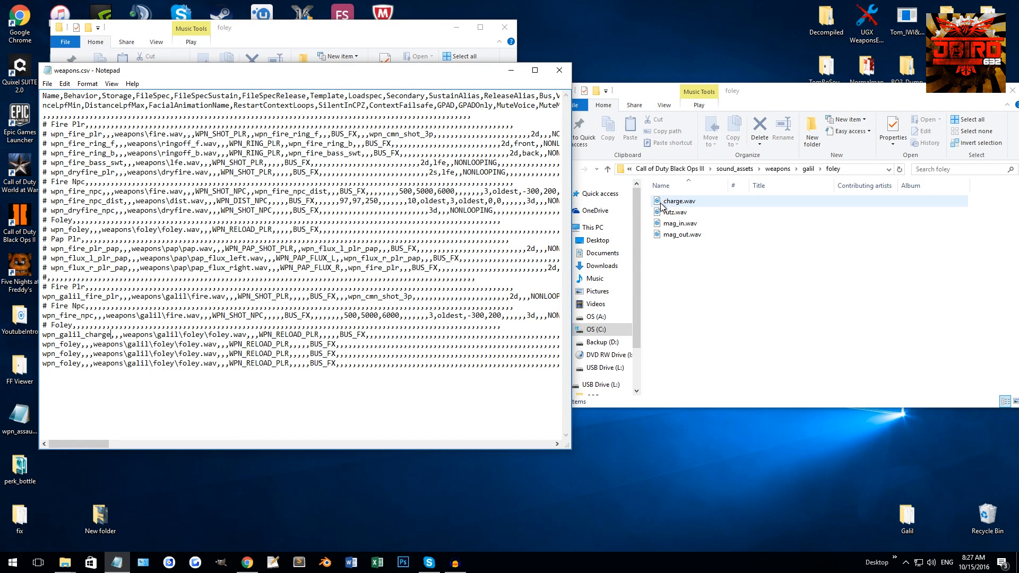
{"action": "left_click_drag", "start_coordinate": [60, 344], "coordinate": [80, 342]}
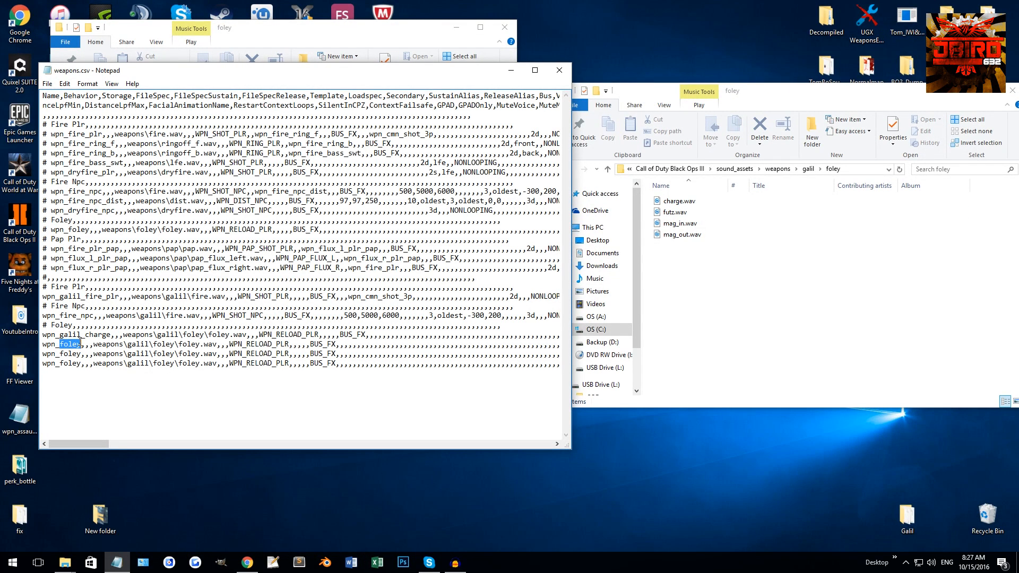
{"action": "type", "text": "galil_"}
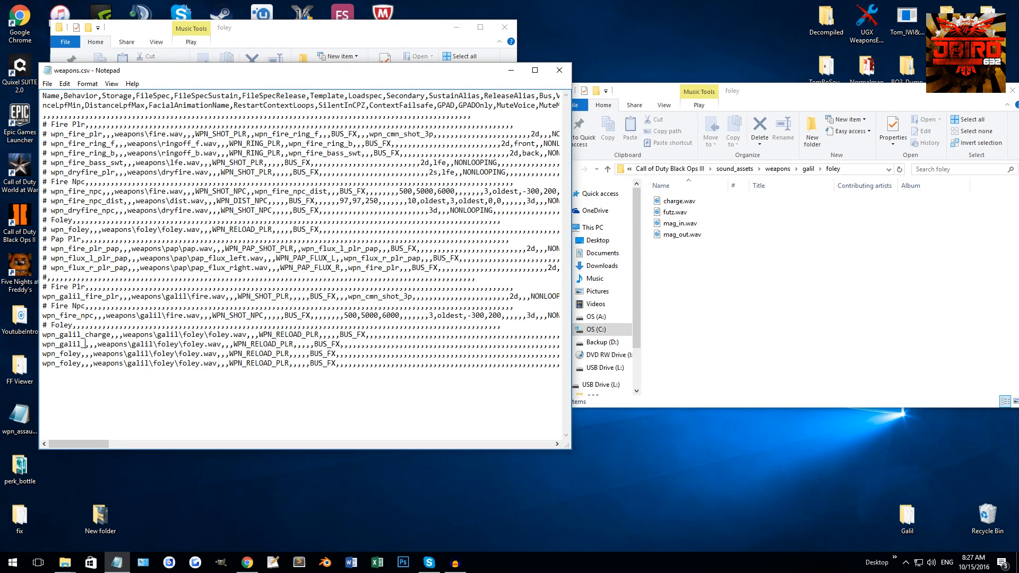
{"action": "type", "text": "futz"}
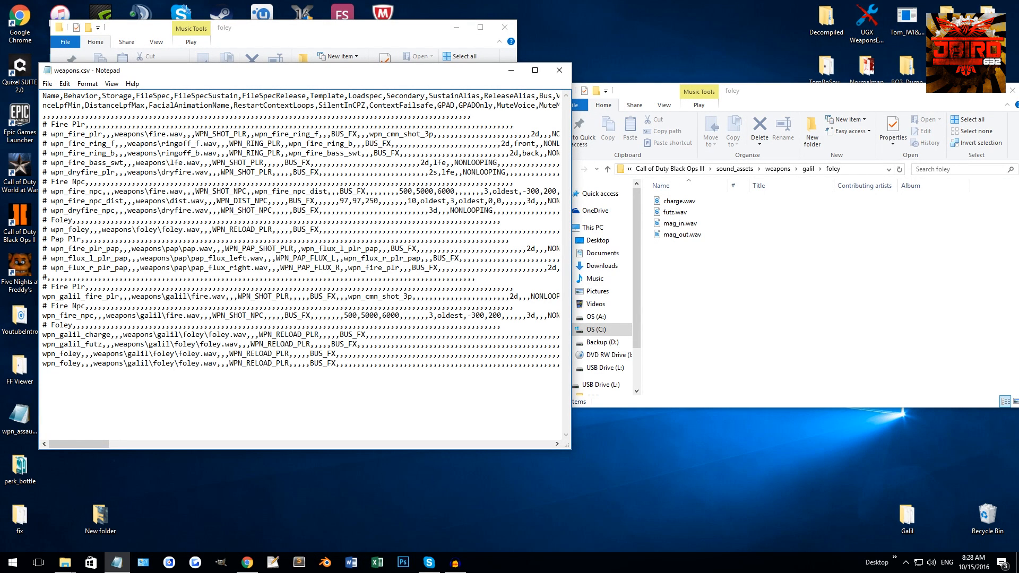
Step: Rename the third and fourth Galil foley aliases to wpn_galil_mag_in and wpn_galil_mag_out
{"action": "left_click_drag", "start_coordinate": [60, 354], "coordinate": [81, 354]}
{"action": "type", "text": "galil_mag)"}
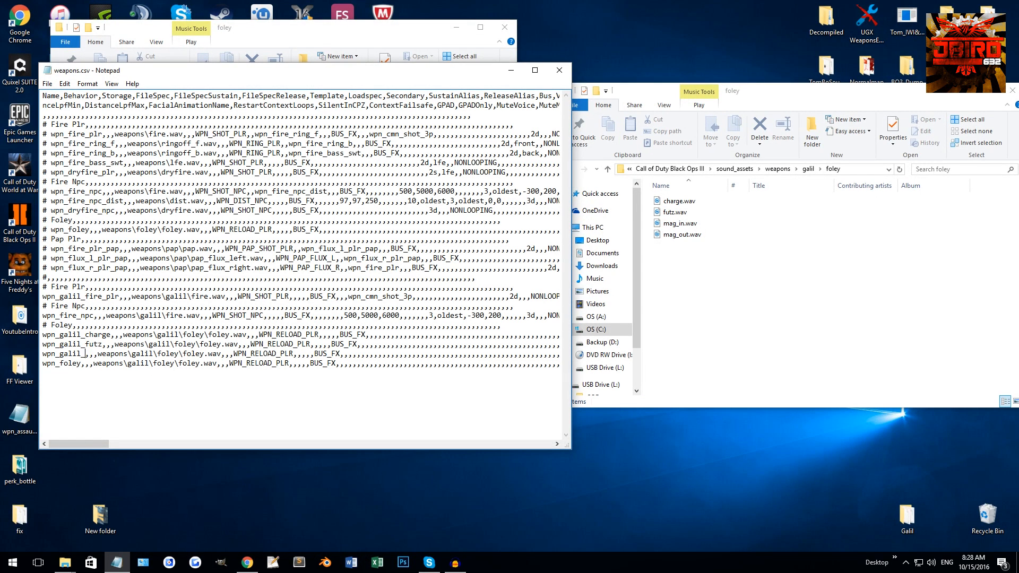
{"action": "key", "text": "BackSpace"}
{"action": "type", "text": "_"}
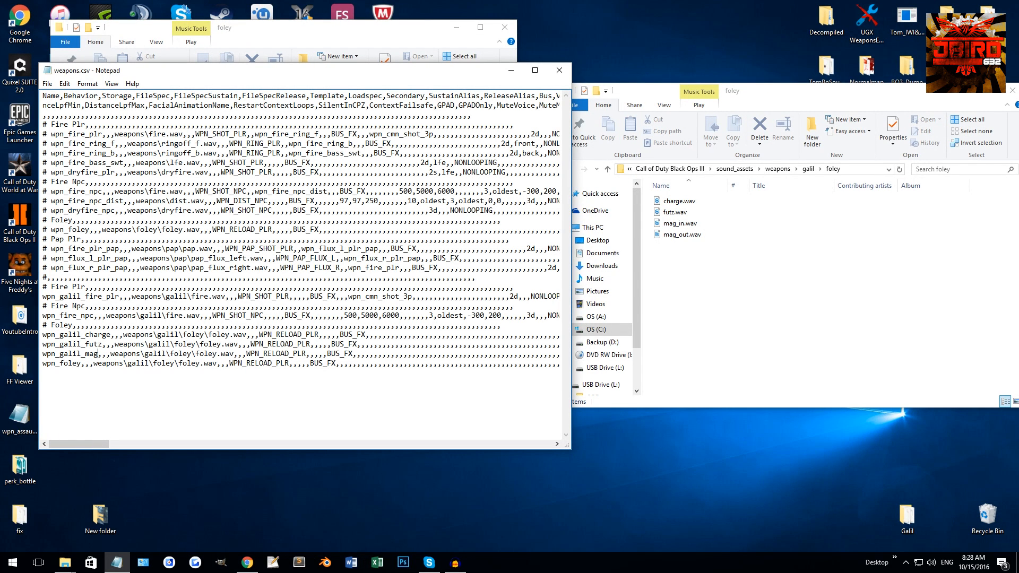
{"action": "type", "text": "in"}
{"action": "left_click_drag", "start_coordinate": [60, 364], "coordinate": [81, 364]}
{"action": "type", "text": "galil_mag"}
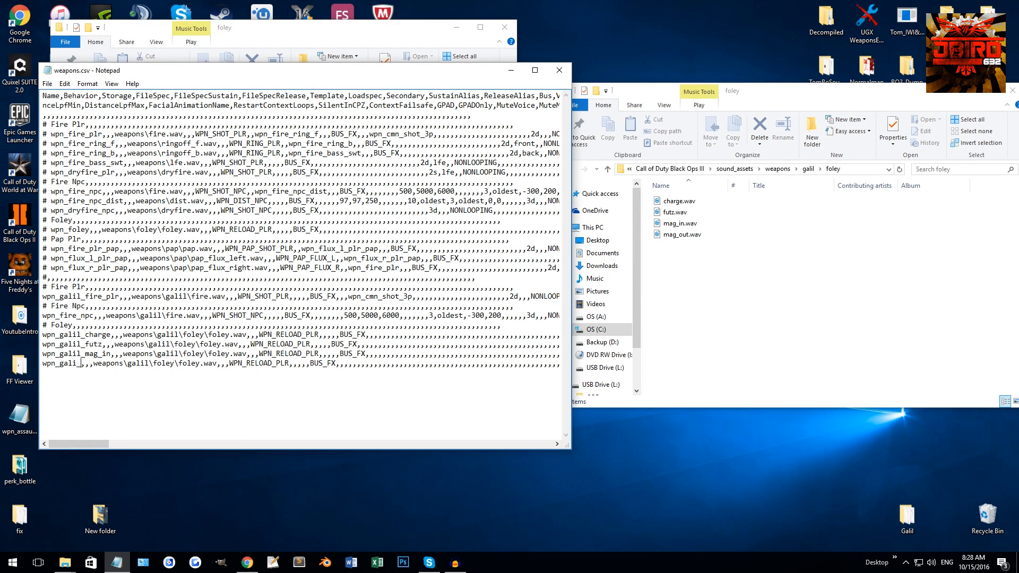
{"action": "type", "text": "_out"}
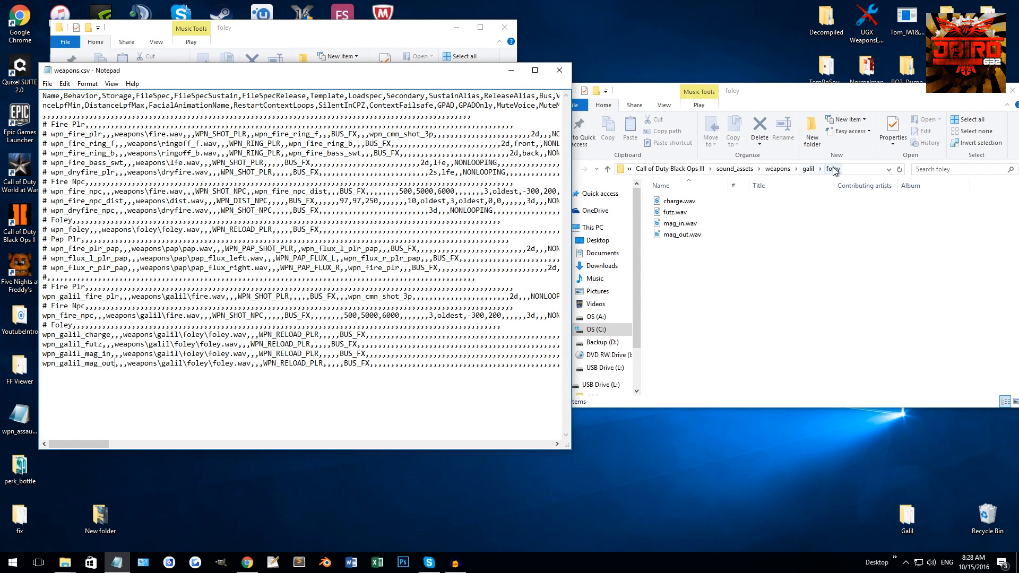
Step: Set the sound files of the wpn_galil_charge and wpn_galil_futz rows to charge.wav and futz.wav in weapons\galil\foley
{"action": "left_click", "coordinate": [677, 201]}
{"action": "left_click", "coordinate": [677, 202]}
{"action": "key", "text": "ctrl+c"}
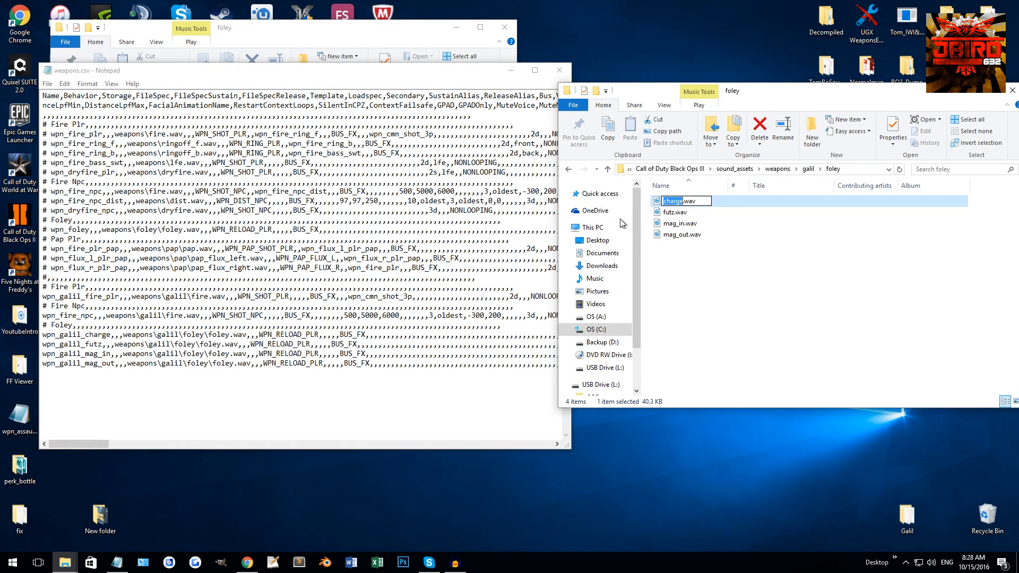
{"action": "left_click", "coordinate": [215, 338]}
{"action": "mouse_move", "coordinate": [208, 334]}
{"action": "left_mouse_down"}
{"action": "mouse_move", "coordinate": [230, 335]}
{"action": "mouse_move", "coordinate": [222, 344]}
{"action": "left_mouse_up"}
{"action": "key", "text": "ctrl+v"}
{"action": "type", "text": "futz"}
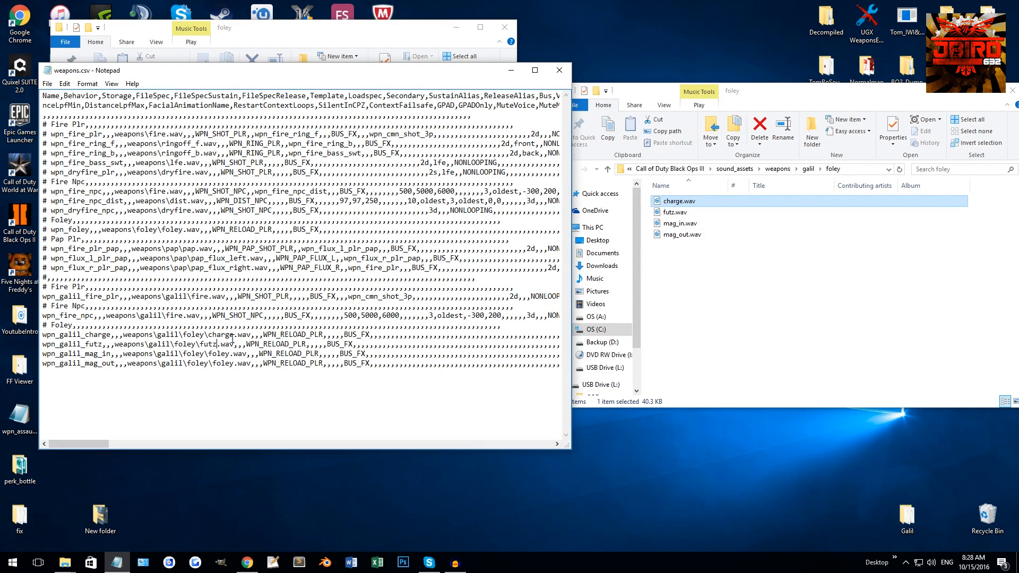
Step: Set the sound files of the wpn_galil_mag_in and wpn_galil_mag_out rows to mag_in.wav and mag_out.wav
{"action": "left_click_drag", "start_coordinate": [209, 354], "coordinate": [230, 353]}
{"action": "type", "text": "mag_i"}
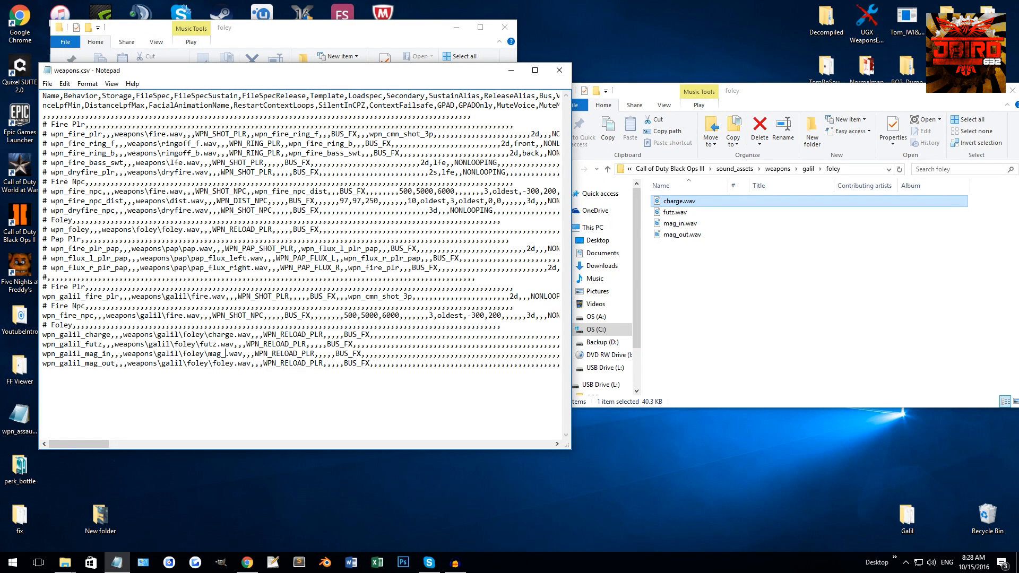
{"action": "type", "text": "n"}
{"action": "left_click_drag", "start_coordinate": [213, 364], "coordinate": [232, 364]}
{"action": "type", "text": "mag_out"}
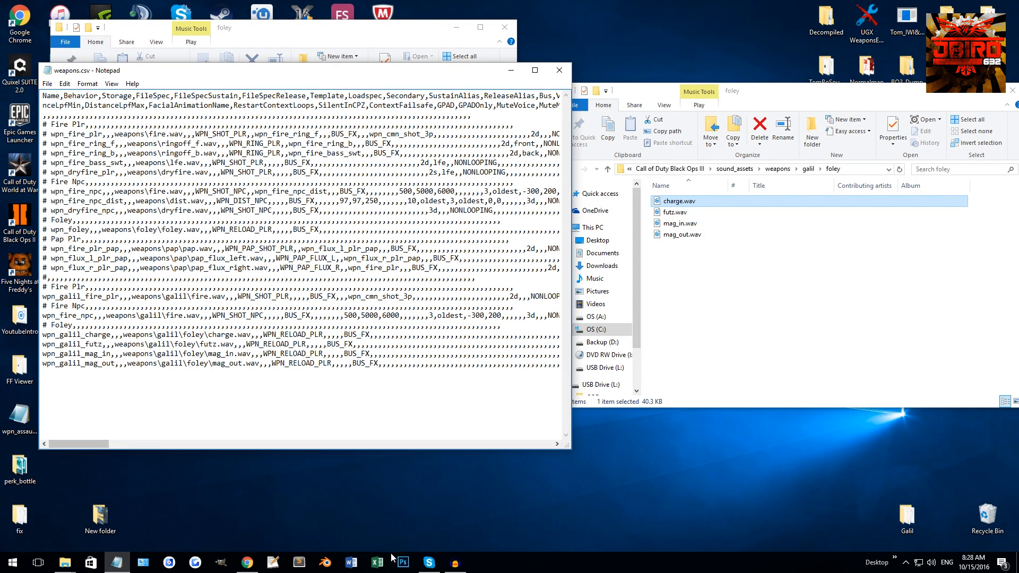
Step: Clear the windows off the desktop shortcuts, open the Black Ops III Mod Tools Launcher and start the Asset Property Editor
{"action": "left_click_drag", "start_coordinate": [456, 74], "coordinate": [918, 60]}
{"action": "left_click", "coordinate": [455, 28]}
{"action": "left_click", "coordinate": [264, 224]}
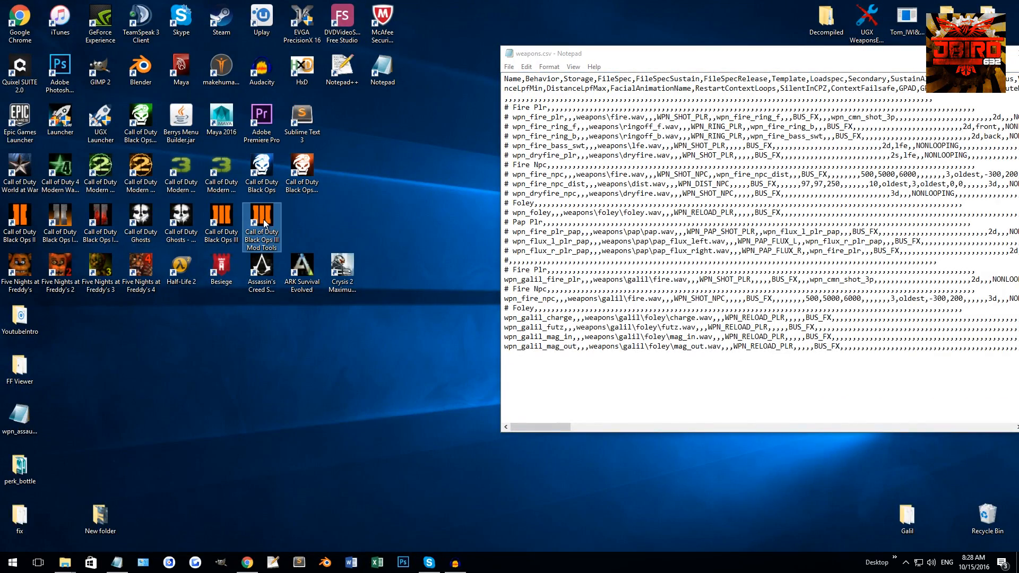
{"action": "double_click", "coordinate": [278, 223]}
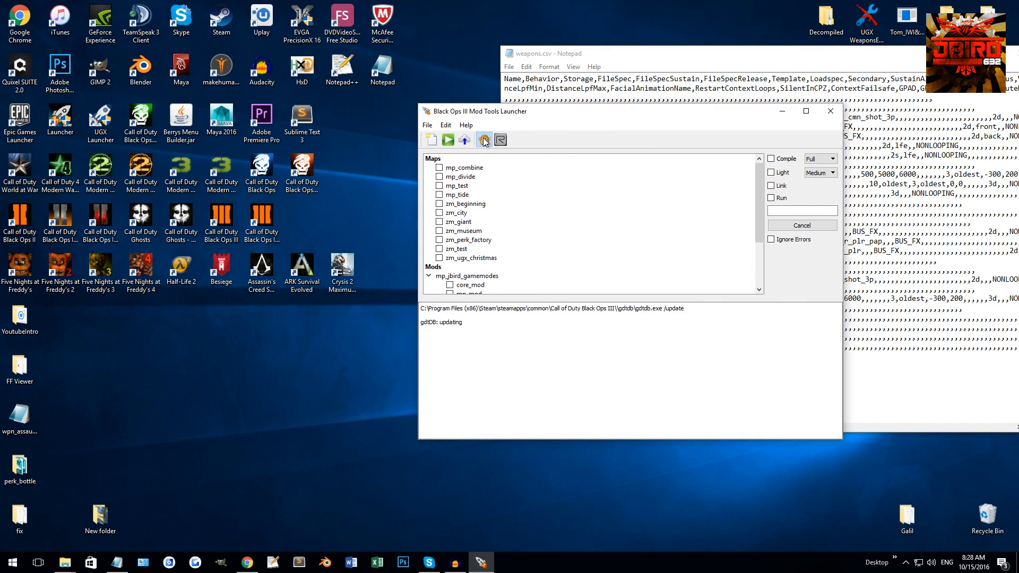
{"action": "left_click_drag", "start_coordinate": [594, 119], "coordinate": [226, 104]}
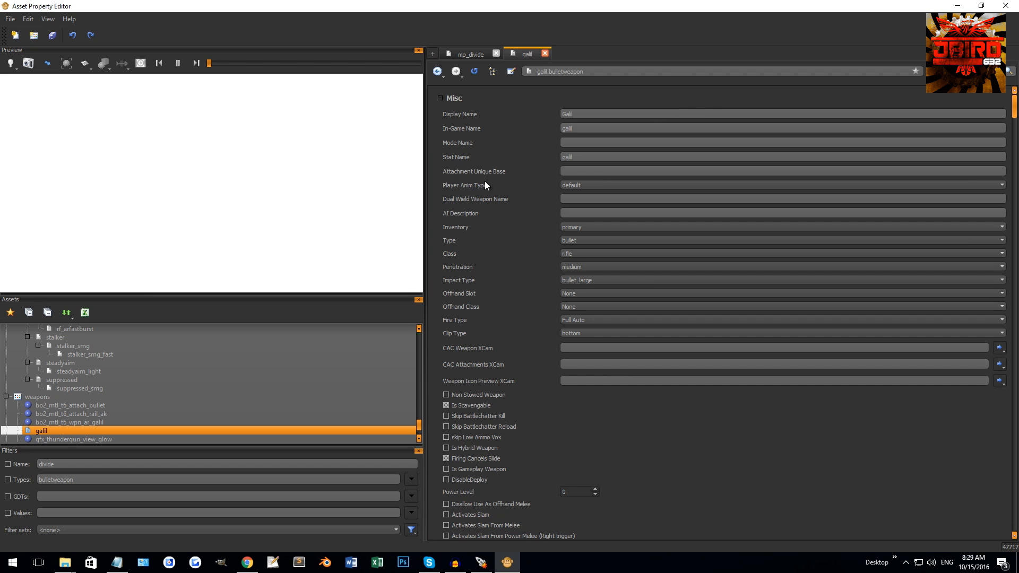
Step: Open the viewmodel_galil_first_raise animation asset and go to its notetracks
{"action": "scroll", "coordinate": [88, 395], "scroll_direction": "down", "scroll_amount": 5}
{"action": "scroll", "coordinate": [87, 389], "scroll_direction": "down", "scroll_amount": 10}
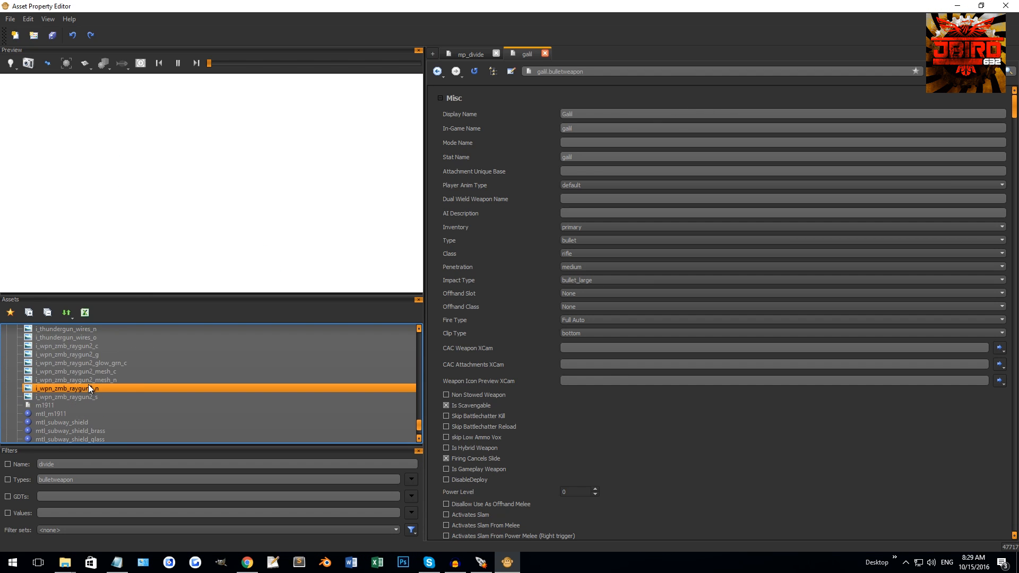
{"action": "scroll", "coordinate": [84, 381], "scroll_direction": "down", "scroll_amount": 10}
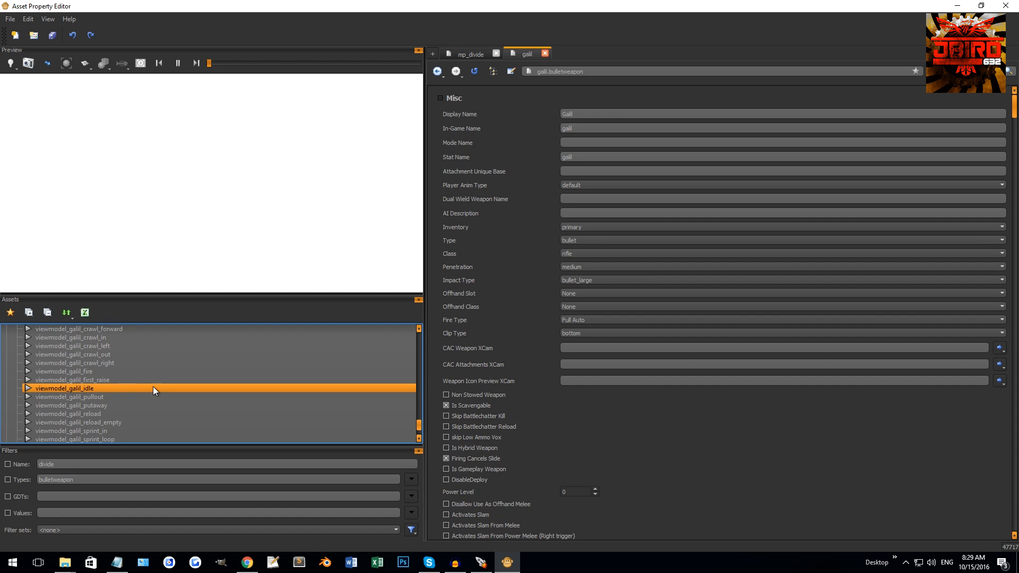
{"action": "left_click", "coordinate": [104, 379]}
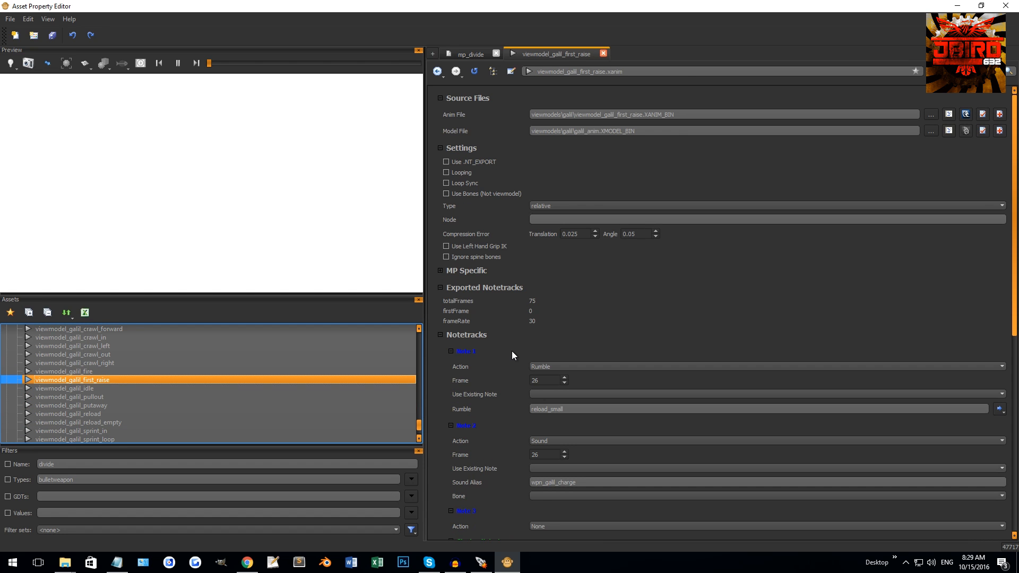
{"action": "scroll", "coordinate": [511, 352], "scroll_direction": "down", "scroll_amount": 3}
Step: Compare the wpn_galil_charge alias name in weapons.csv with the Sound Alias in the first-raise animation's sound notetrack
{"action": "left_click", "coordinate": [117, 561]}
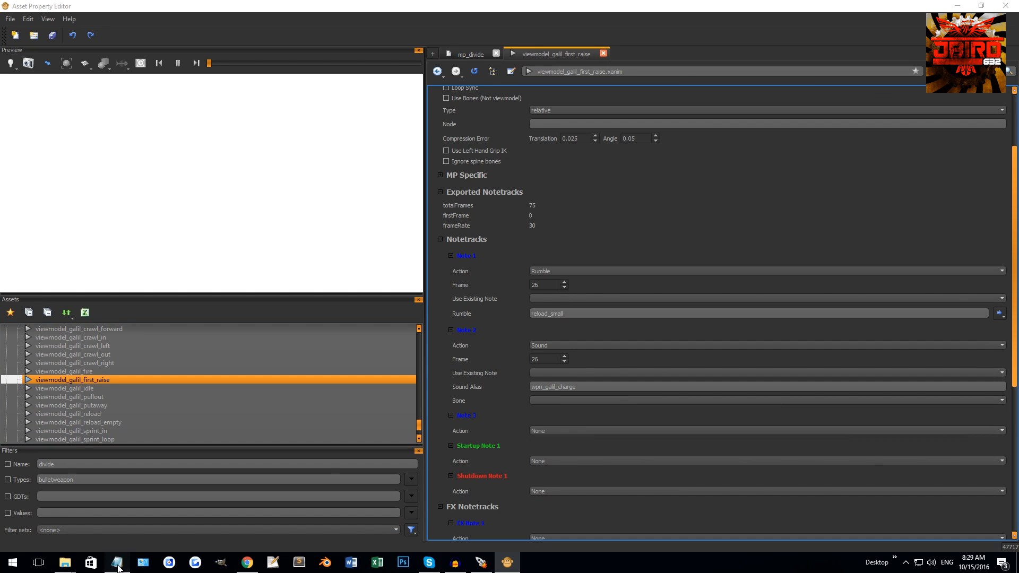
{"action": "left_click_drag", "start_coordinate": [703, 59], "coordinate": [266, 57]}
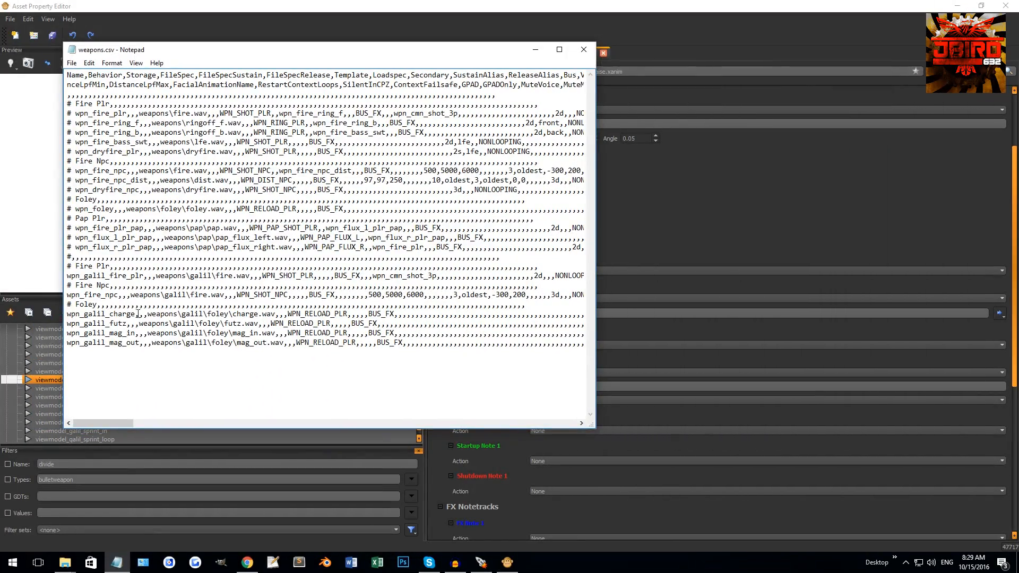
{"action": "left_click_drag", "start_coordinate": [137, 313], "coordinate": [60, 314]}
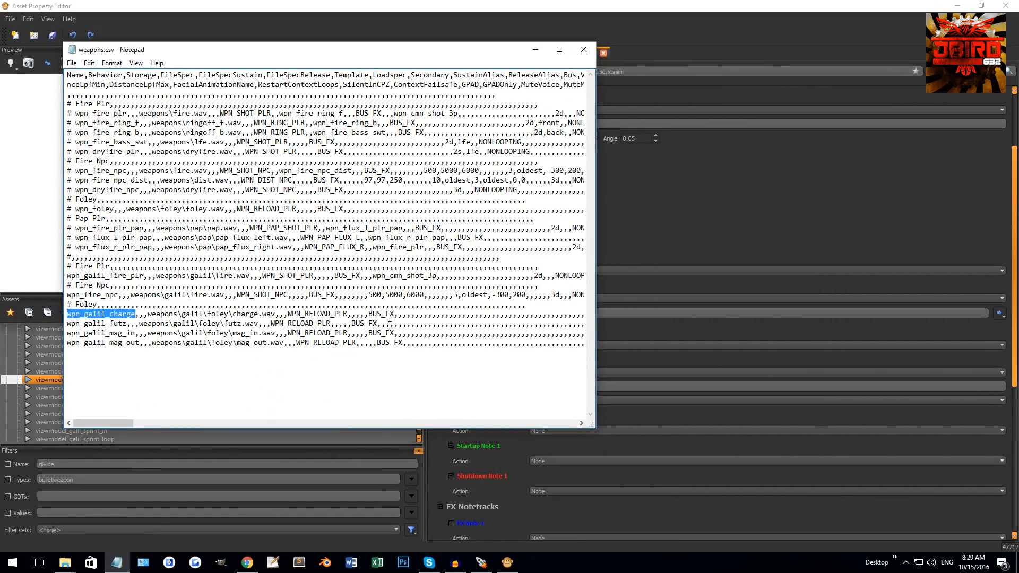
{"action": "left_click", "coordinate": [711, 254]}
{"action": "scroll", "coordinate": [512, 330], "scroll_direction": "down", "scroll_amount": 5}
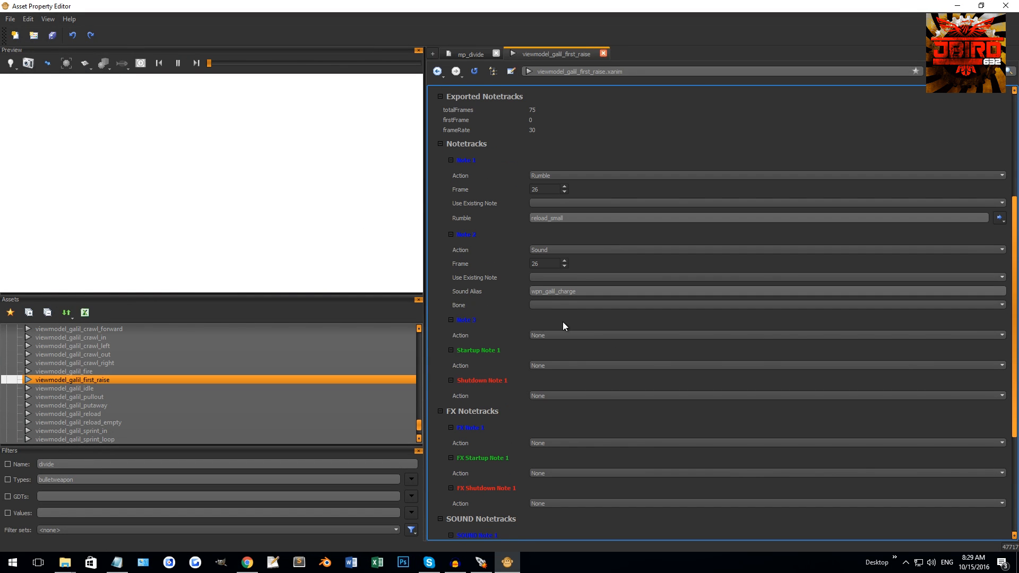
{"action": "double_click", "coordinate": [588, 294]}
{"action": "scroll", "coordinate": [515, 289], "scroll_direction": "up", "scroll_amount": 2}
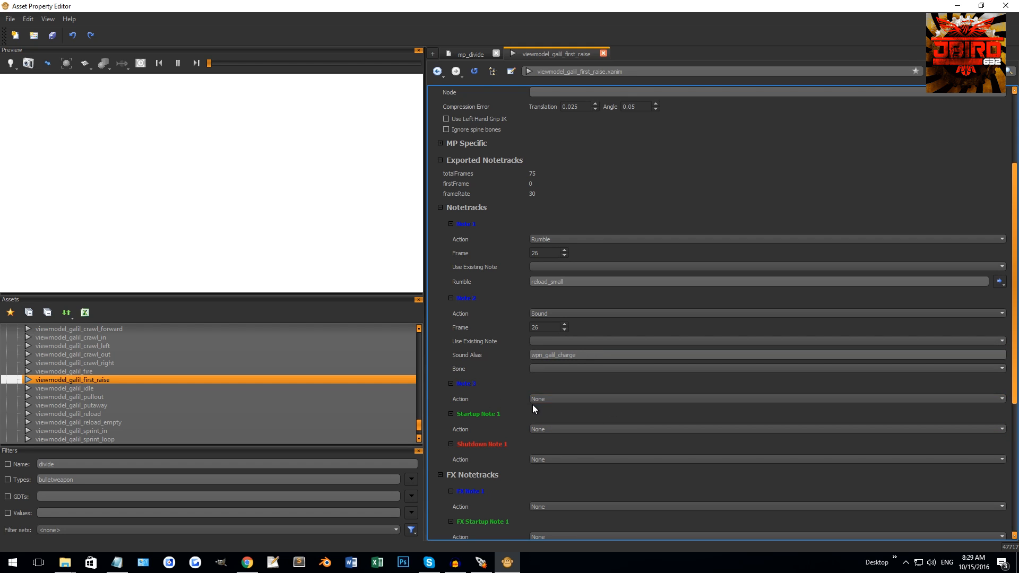
{"action": "left_click_drag", "start_coordinate": [598, 353], "coordinate": [416, 365]}
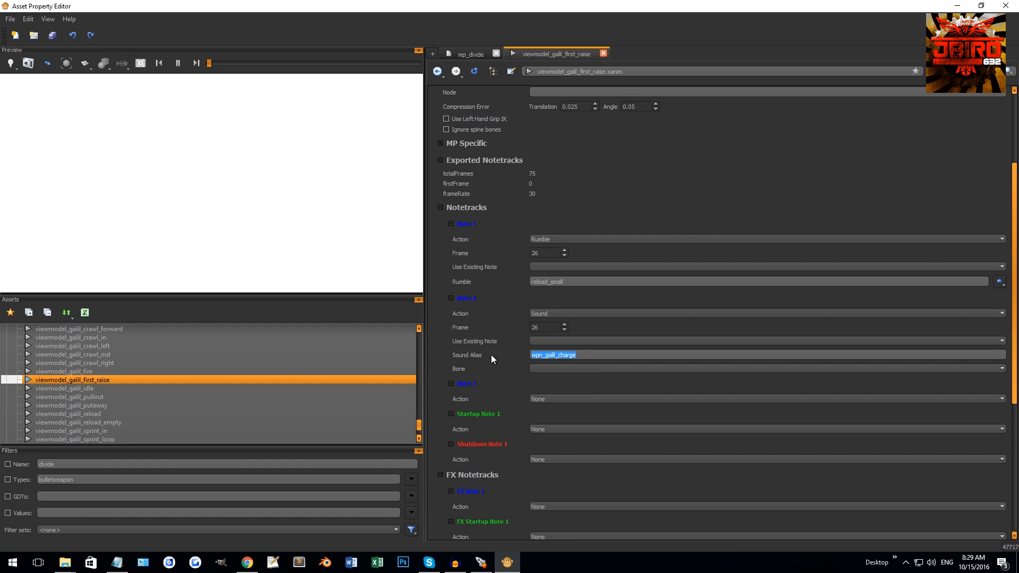
Step: Examine the sound aliases in the notetracks of the viewmodel_galil_reload and viewmodel_galil_reload_empty animations
{"action": "left_click", "coordinate": [97, 413]}
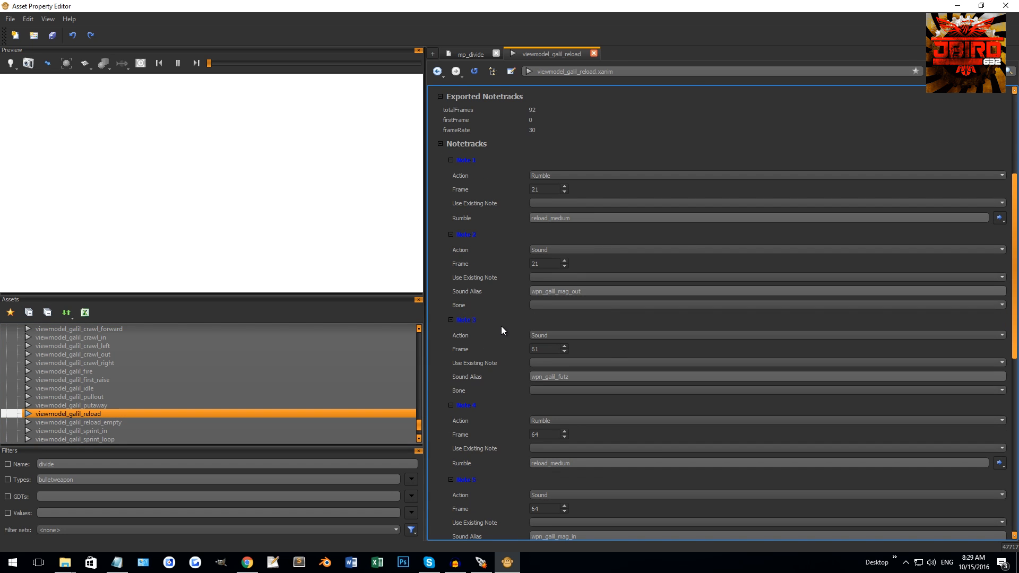
{"action": "scroll", "coordinate": [513, 287], "scroll_direction": "down", "scroll_amount": 1}
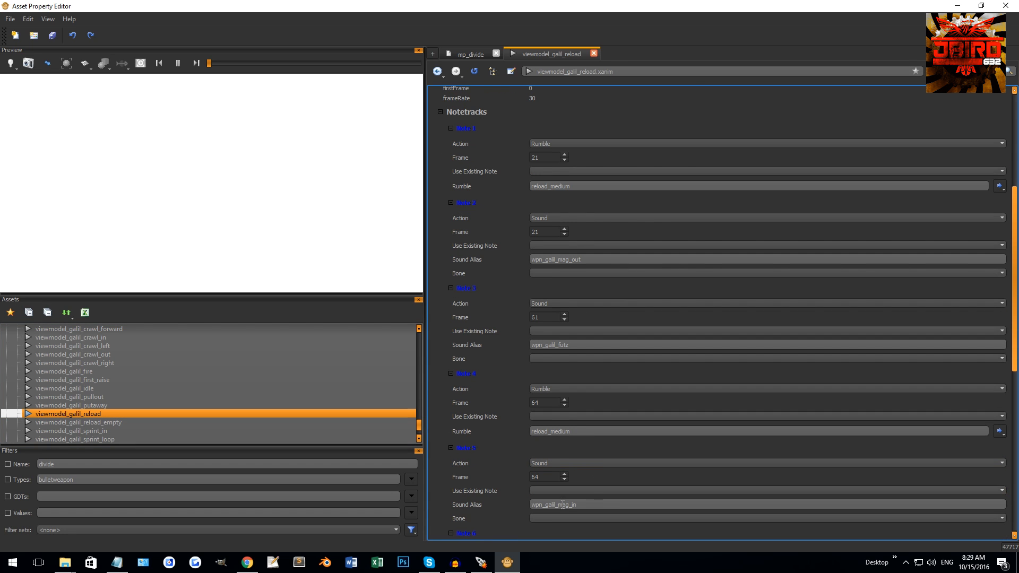
{"action": "double_click", "coordinate": [607, 260]}
{"action": "double_click", "coordinate": [595, 345]}
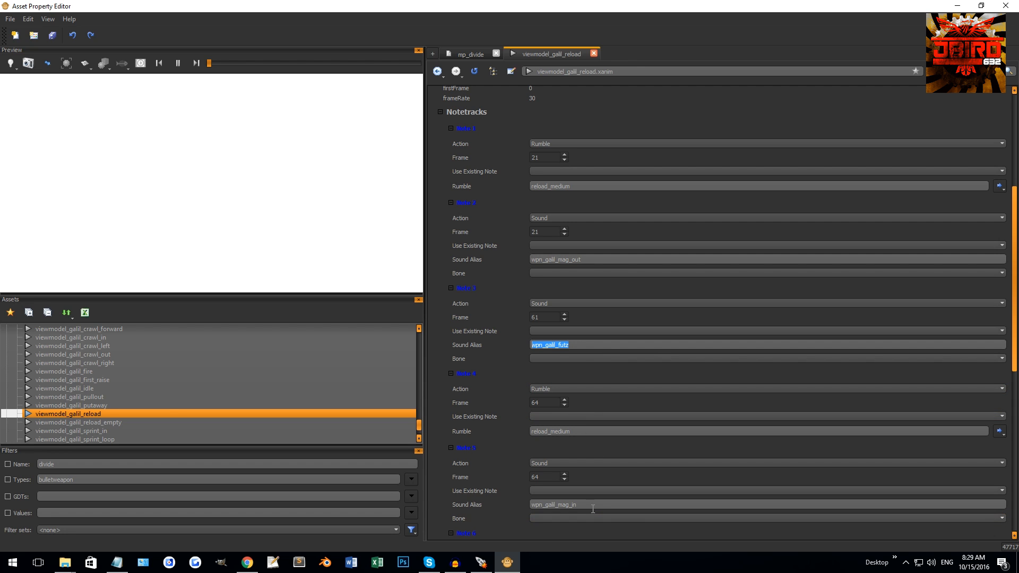
{"action": "double_click", "coordinate": [541, 505]}
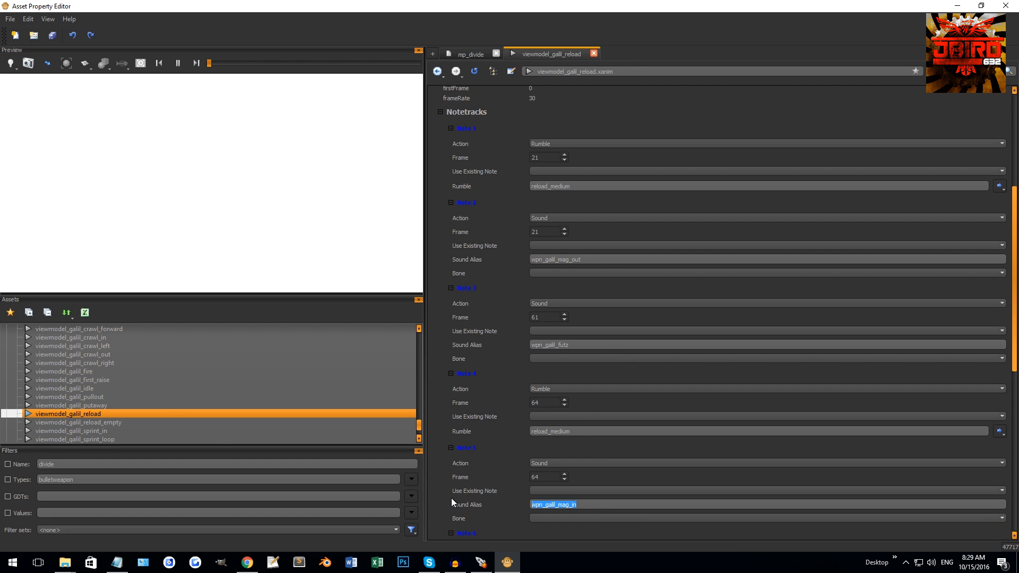
{"action": "left_click", "coordinate": [107, 422]}
{"action": "scroll", "coordinate": [597, 230], "scroll_direction": "down", "scroll_amount": 6}
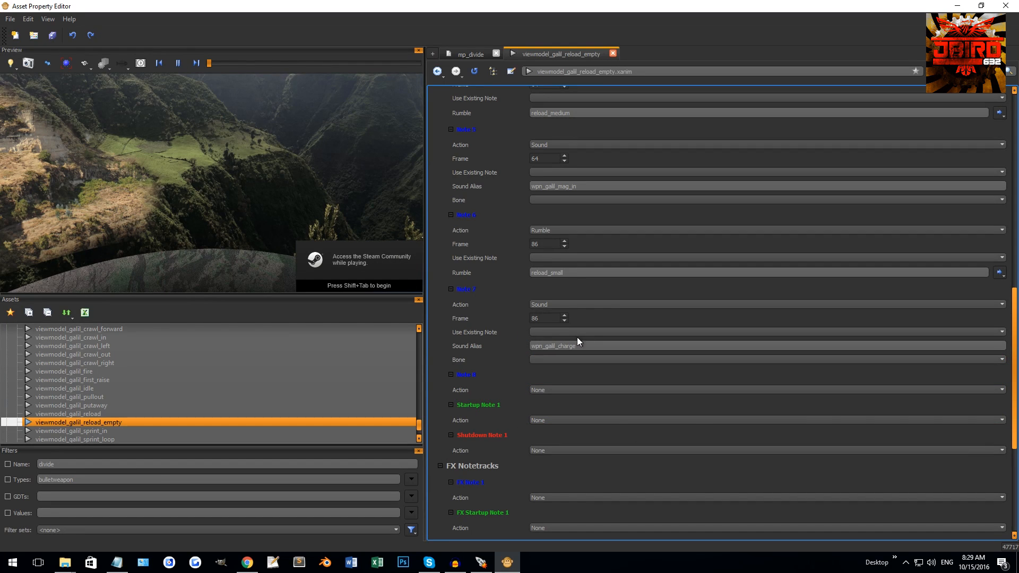
{"action": "double_click", "coordinate": [548, 345]}
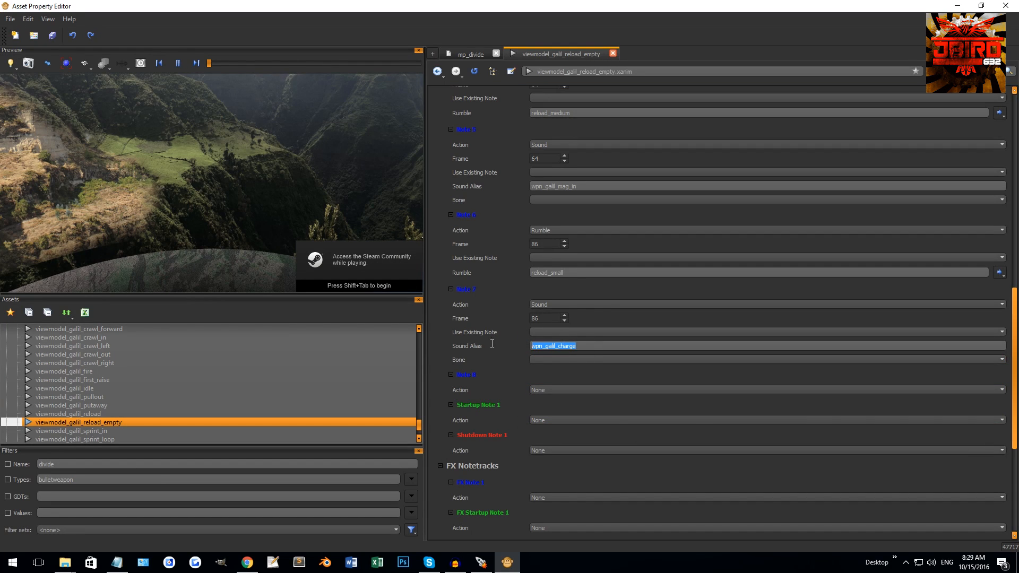
Step: Return to weapons.csv and add a "# Galil" comment line between the commented template rows and the Galil aliases
{"action": "left_click", "coordinate": [964, 6]}
{"action": "left_click_drag", "start_coordinate": [406, 42], "coordinate": [612, 91]}
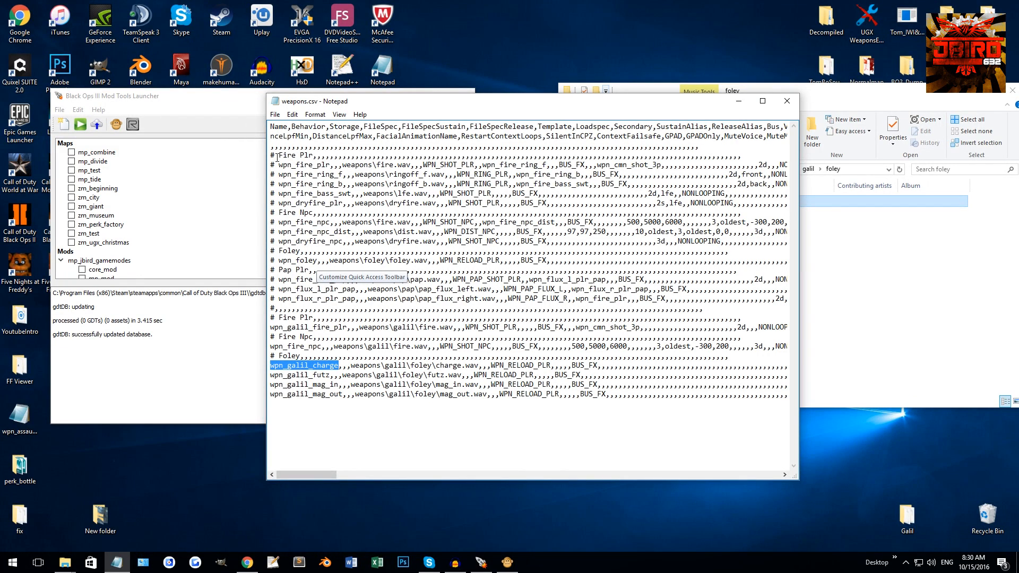
{"action": "left_click_drag", "start_coordinate": [272, 155], "coordinate": [272, 315]}
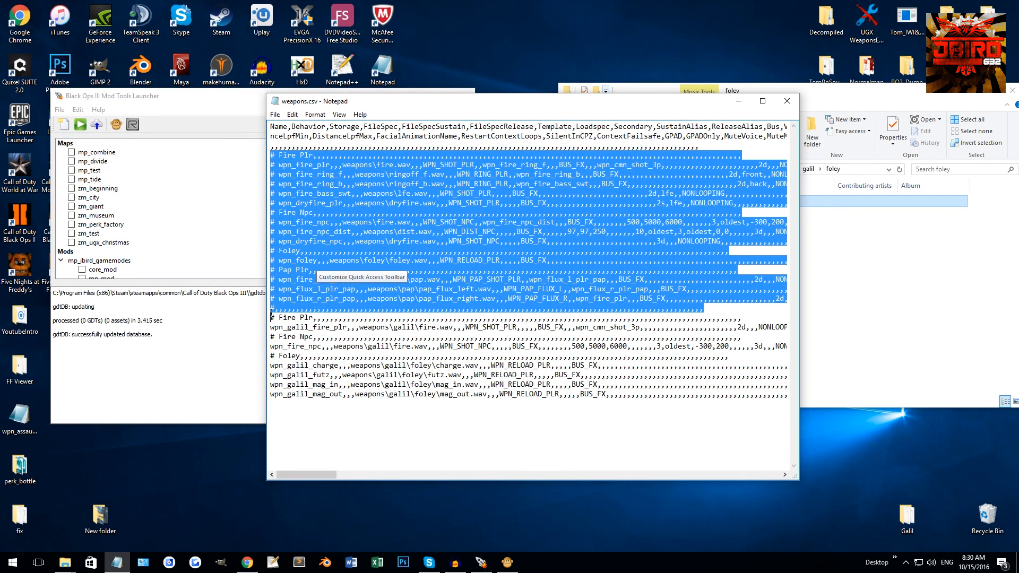
{"action": "left_click", "coordinate": [295, 288]}
{"action": "left_click_drag", "start_coordinate": [273, 155], "coordinate": [257, 311]}
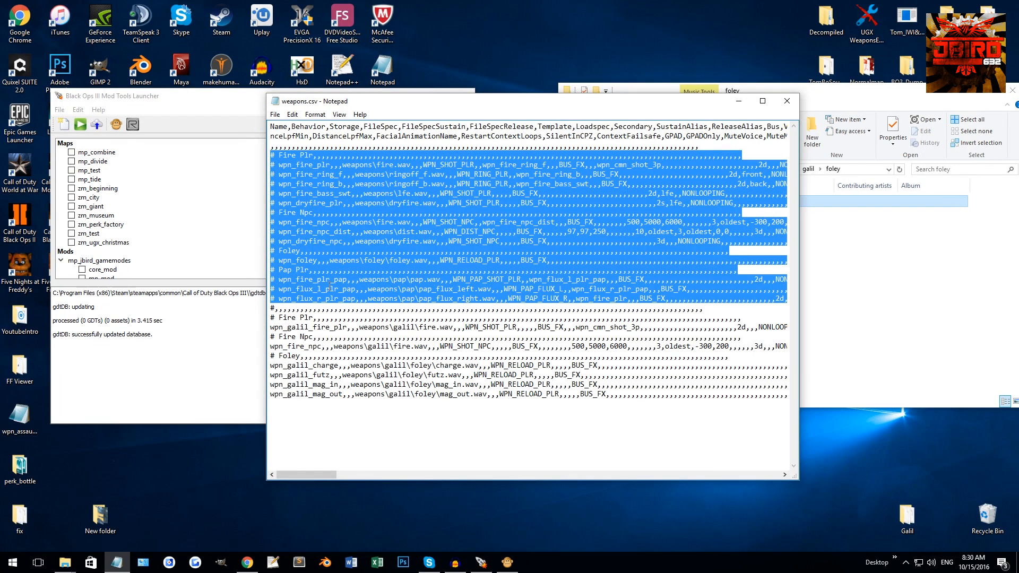
{"action": "left_click", "coordinate": [271, 317]}
{"action": "key", "text": "Return"}
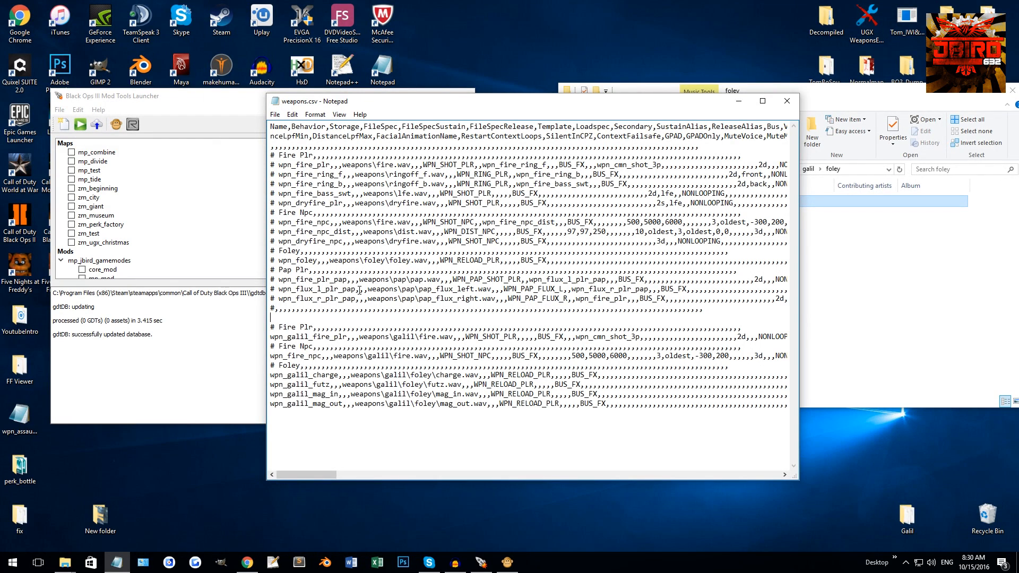
{"action": "type", "text": "# Galil"}
Step: Add a "# M1911" section with a copy of the template rows below the Galil aliases and delete it again
{"action": "type", "text": "1911"}
{"action": "left_click_drag", "start_coordinate": [271, 165], "coordinate": [271, 309]}
{"action": "key", "text": "ctrl+c"}
{"action": "left_click", "coordinate": [304, 431]}
{"action": "key", "text": "Return"}
{"action": "key", "text": "ctrl+v"}
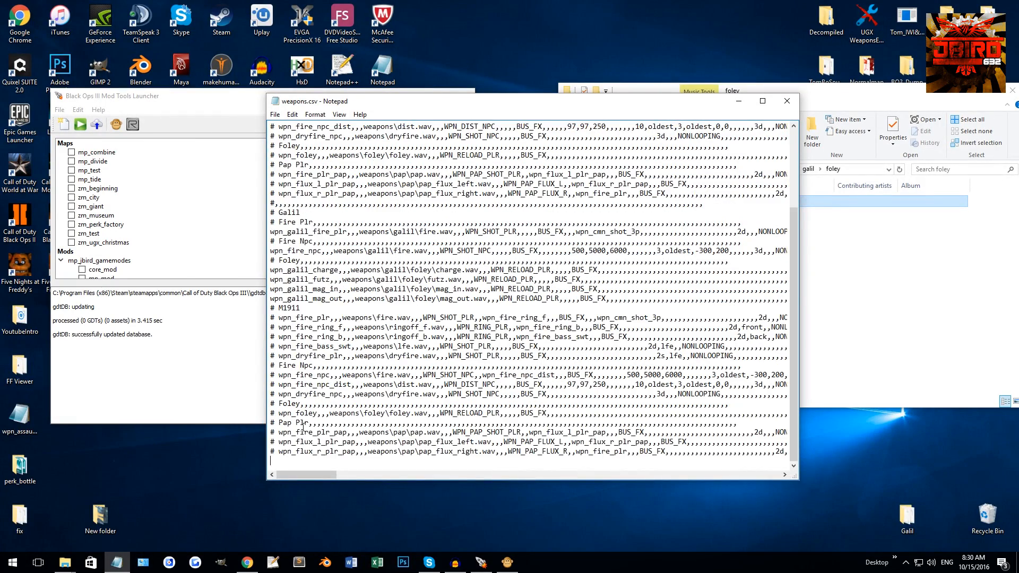
{"action": "left_click_drag", "start_coordinate": [319, 463], "coordinate": [269, 318]}
{"action": "key", "text": "Delete"}
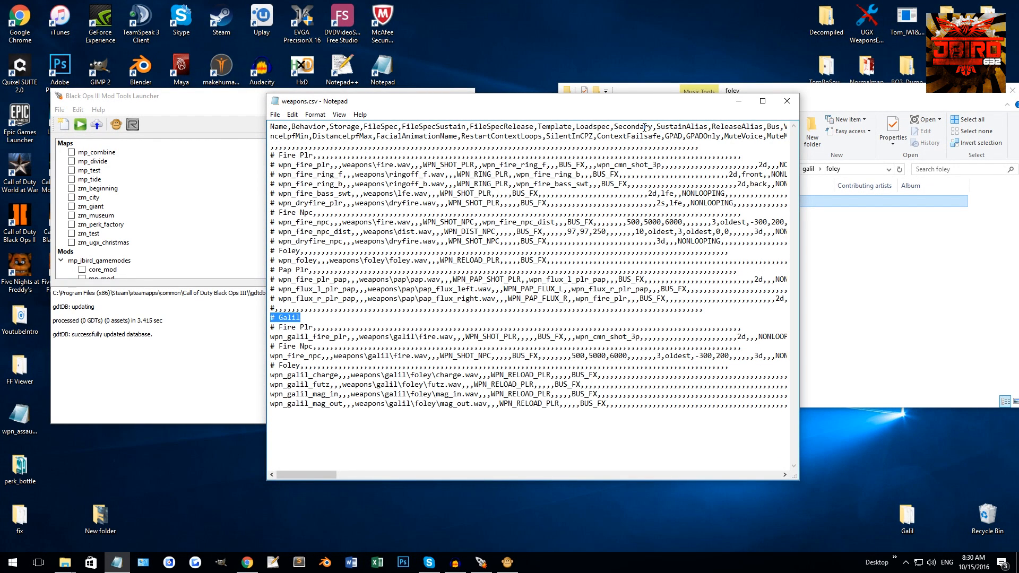
Step: Put weapons.csv aside and browse from the Call of Duty Black Ops III folder to usermaps\zm_museum\sound\zoneconfig
{"action": "left_click_drag", "start_coordinate": [558, 102], "coordinate": [385, 91]}
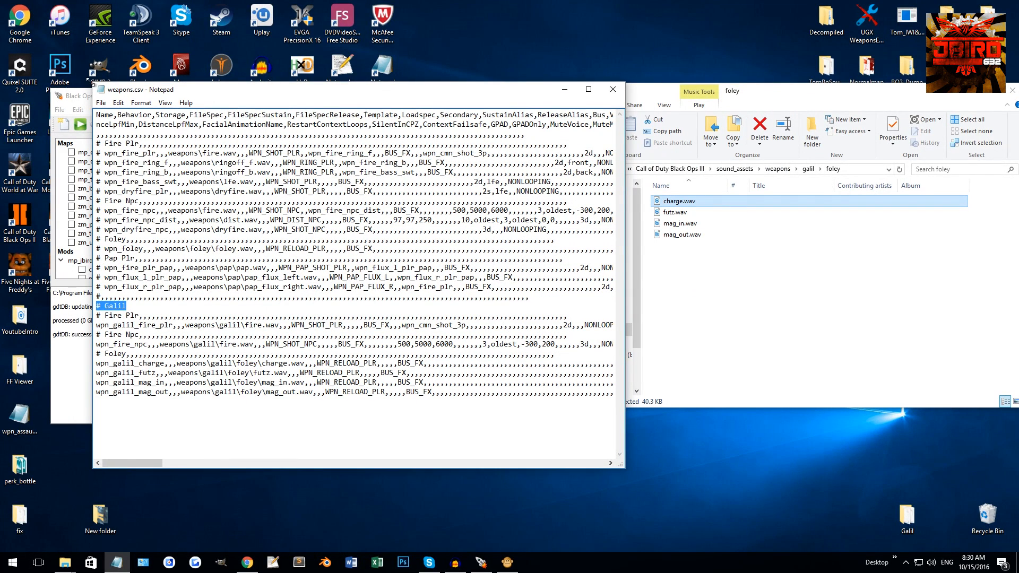
{"action": "left_click", "coordinate": [565, 89]}
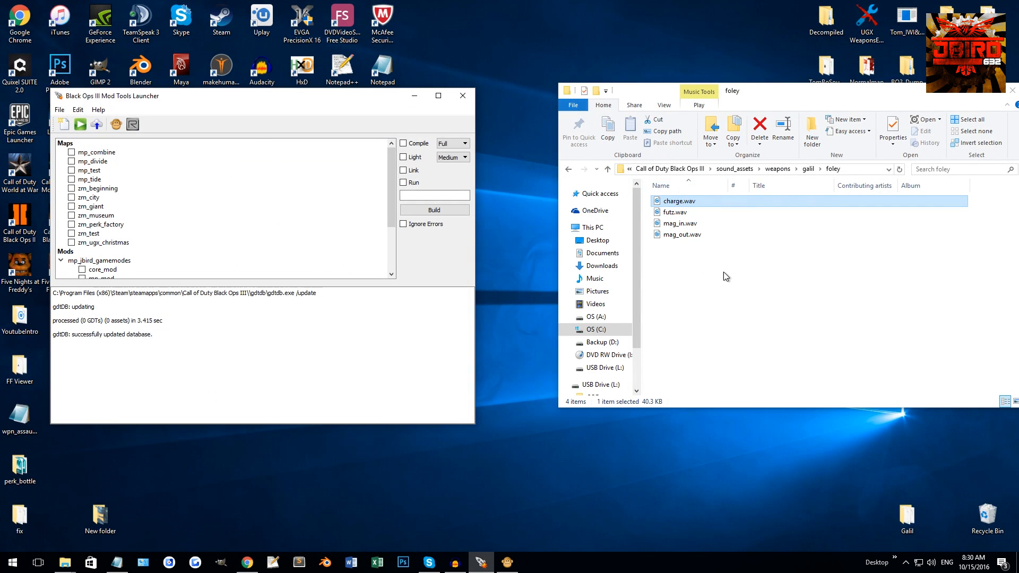
{"action": "left_click", "coordinate": [690, 170]}
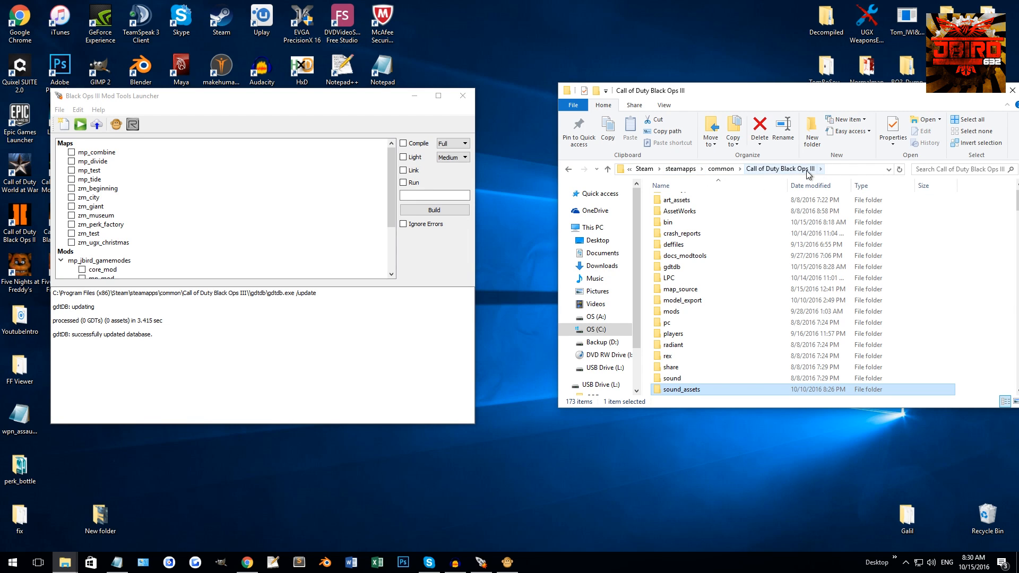
{"action": "scroll", "coordinate": [700, 308], "scroll_direction": "down", "scroll_amount": 2}
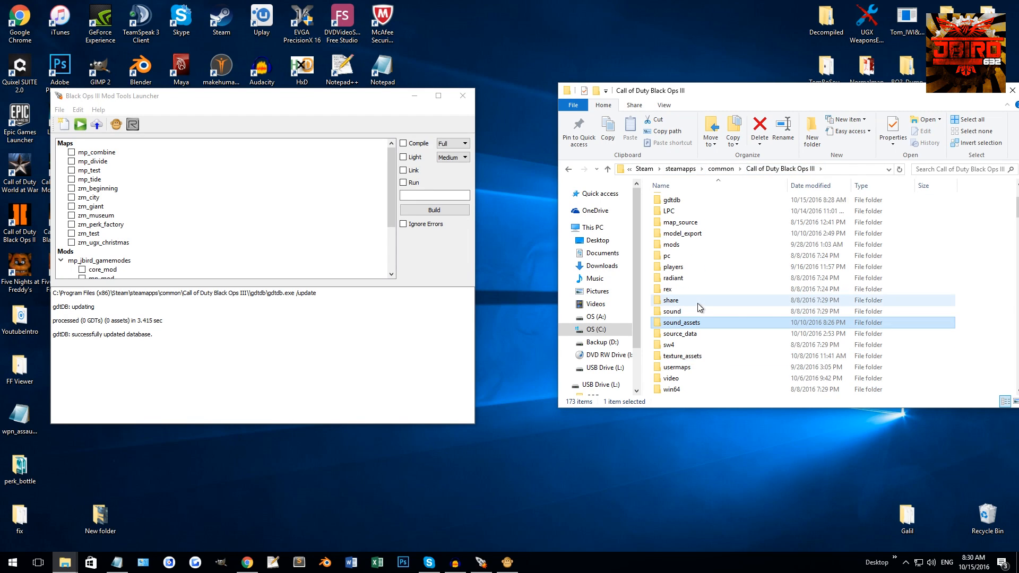
{"action": "double_click", "coordinate": [675, 367]}
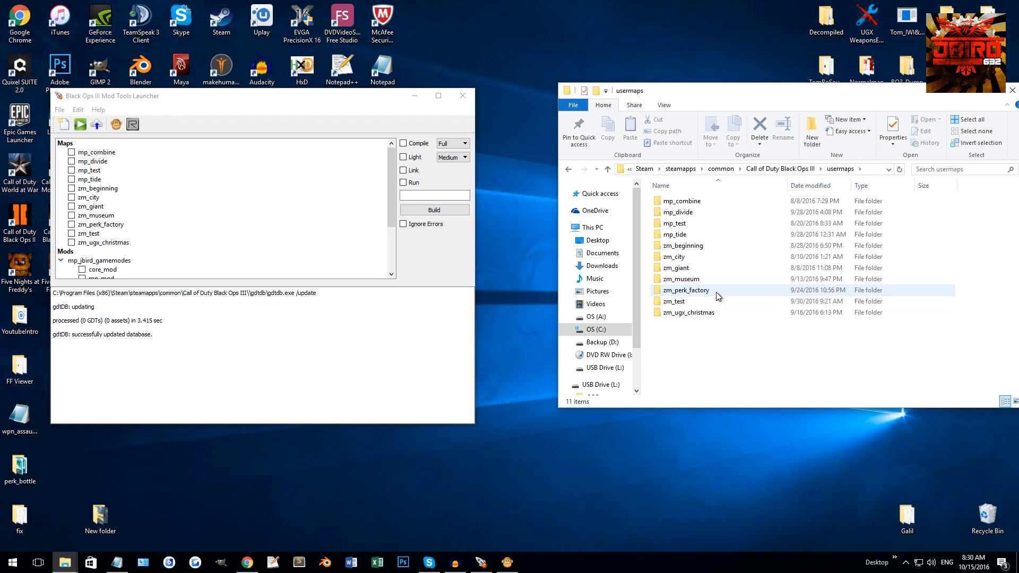
{"action": "double_click", "coordinate": [684, 281]}
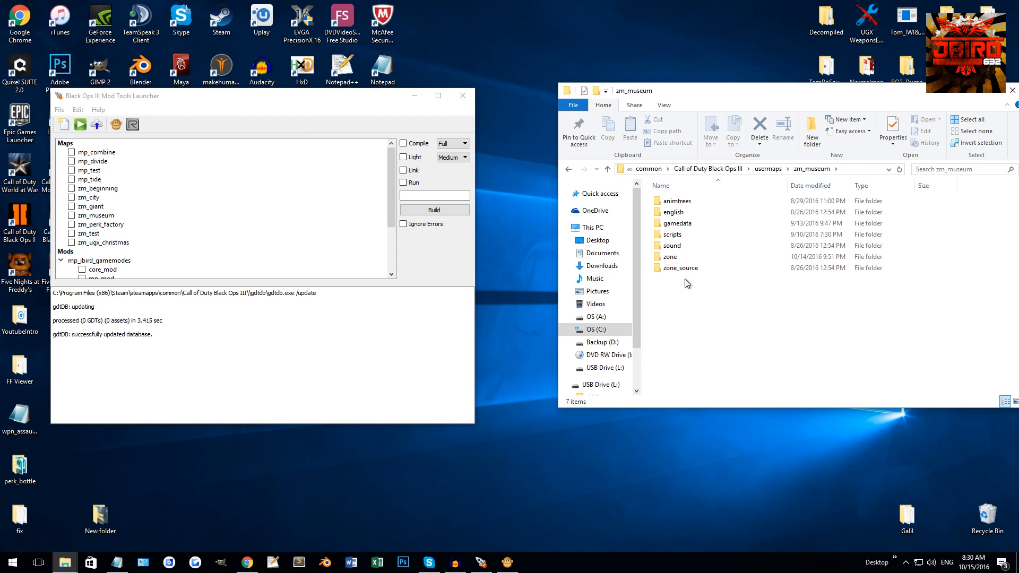
{"action": "double_click", "coordinate": [683, 245]}
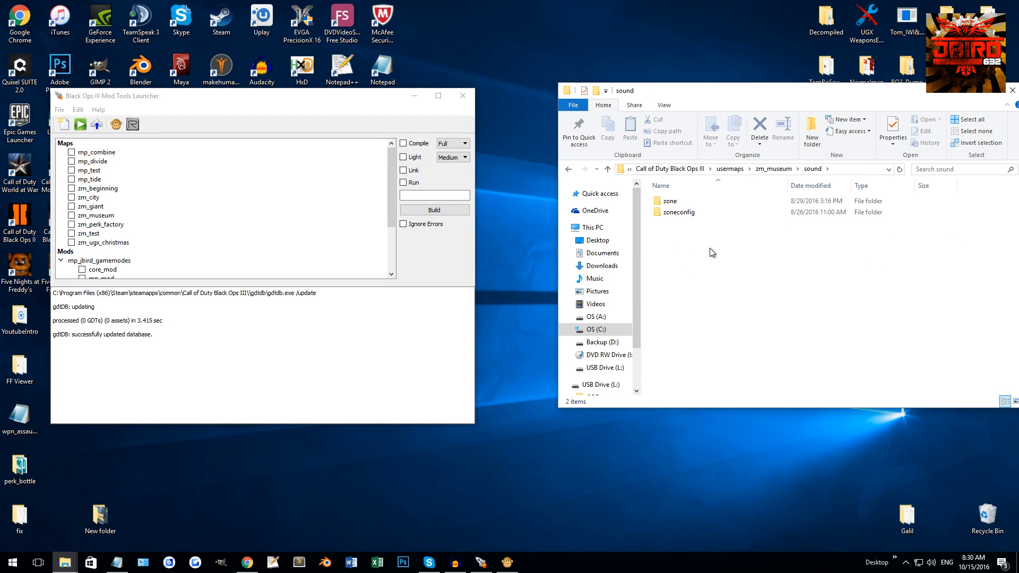
{"action": "left_click", "coordinate": [698, 216]}
{"action": "double_click", "coordinate": [698, 215]}
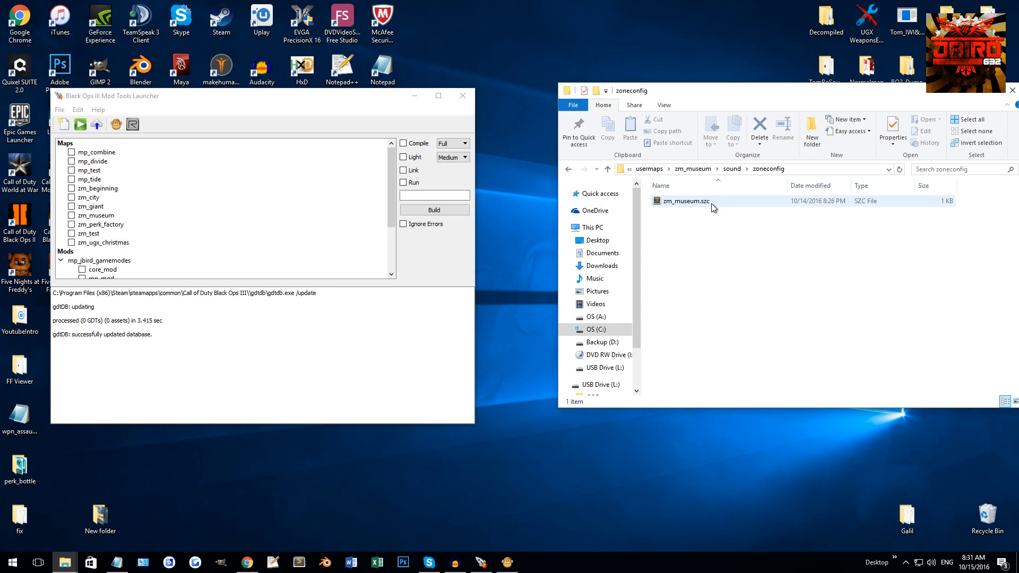
Step: Check the file properties of zm_museum.szc and open the file in Sublime Text
{"action": "left_click", "coordinate": [732, 200]}
{"action": "left_click", "coordinate": [708, 201]}
{"action": "right_click", "coordinate": [704, 200]}
{"action": "left_click", "coordinate": [738, 416]}
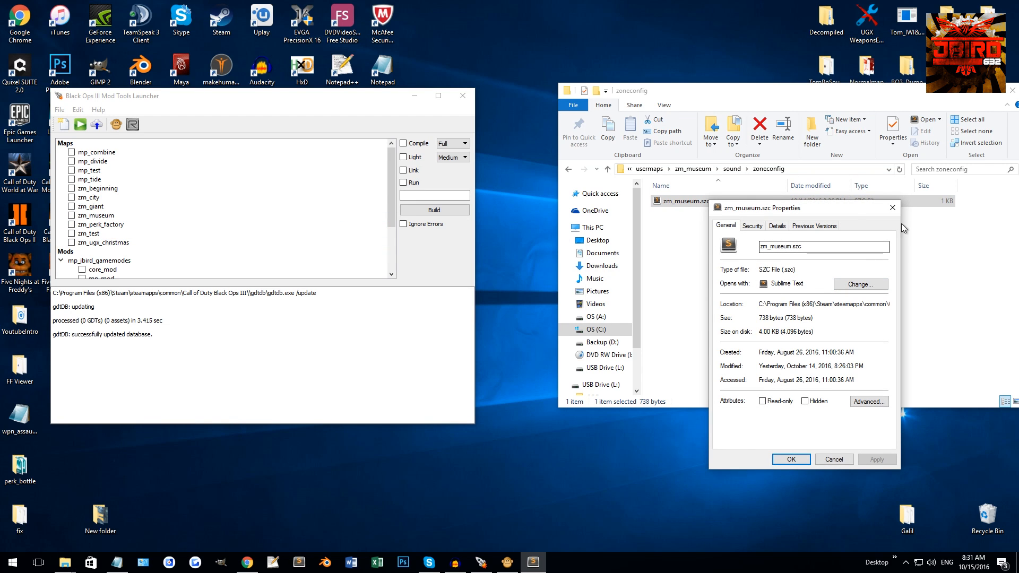
{"action": "left_click", "coordinate": [891, 207]}
{"action": "double_click", "coordinate": [686, 202]}
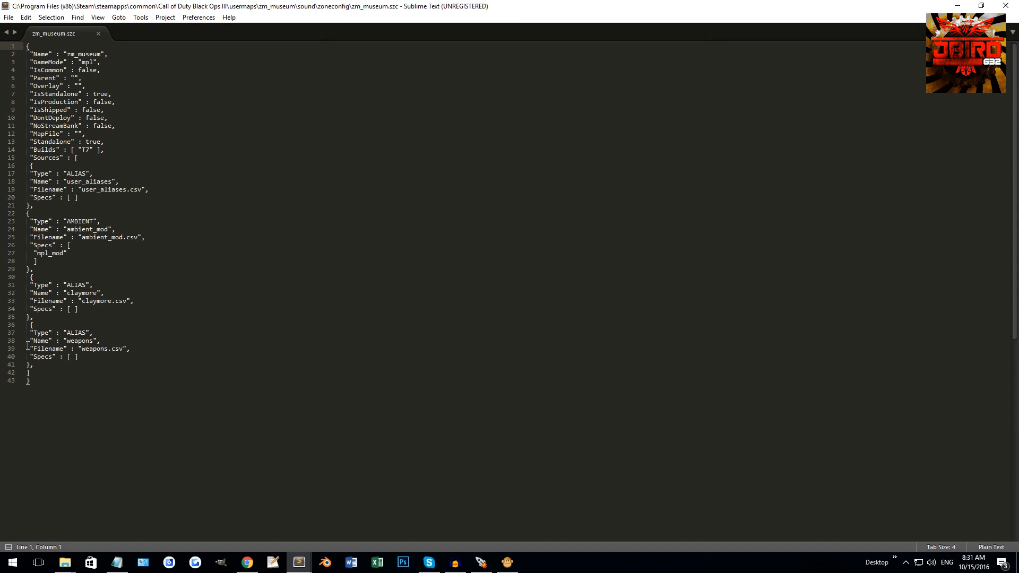
Step: Delete the weapons and claymore ALIAS blocks from the end of the Sources list in zm_museum.szc
{"action": "left_click_drag", "start_coordinate": [34, 366], "coordinate": [11, 329]}
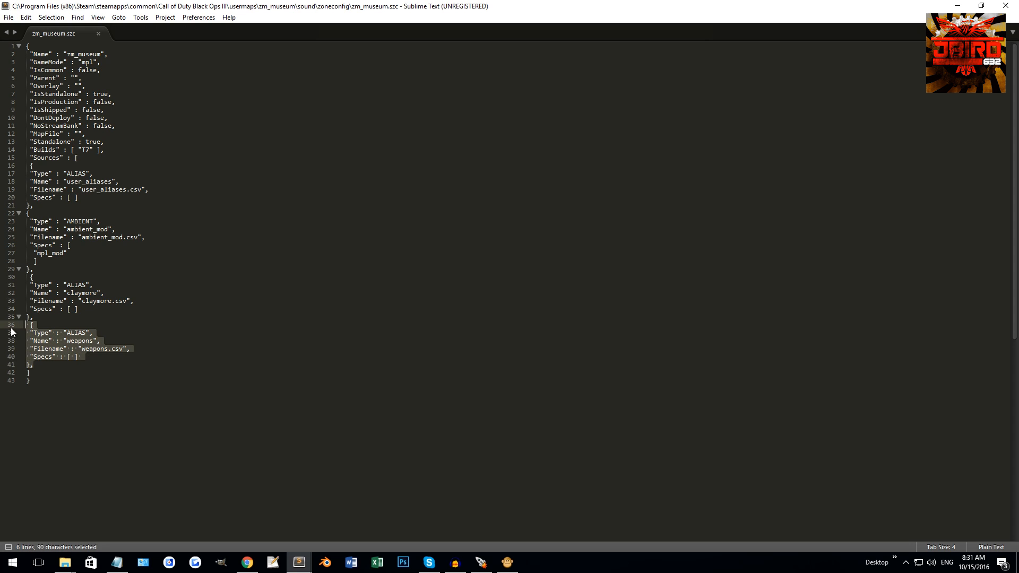
{"action": "key", "text": "BackSpace"}
{"action": "key", "text": "BackSpace"}
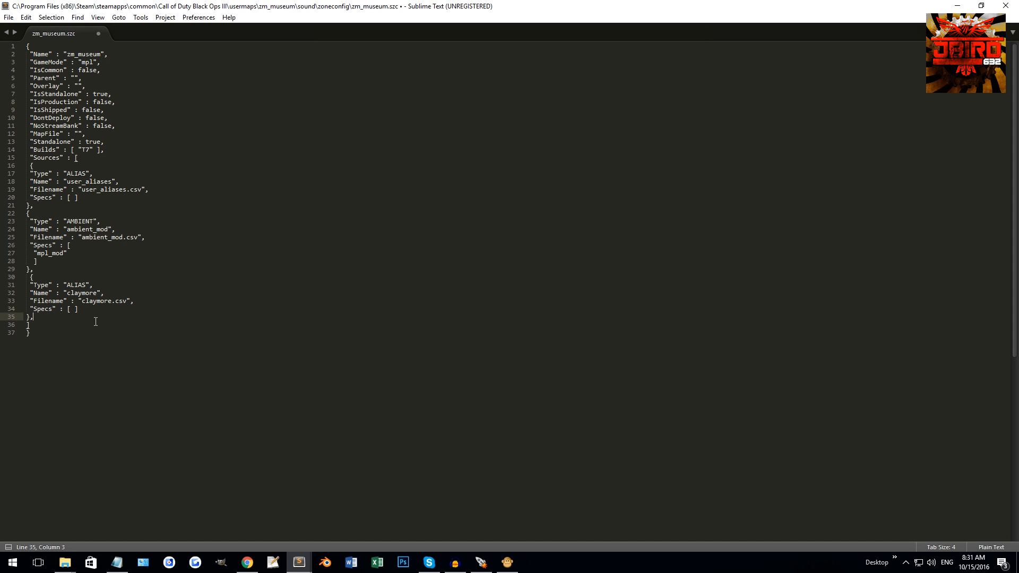
{"action": "left_click_drag", "start_coordinate": [49, 316], "coordinate": [15, 287]}
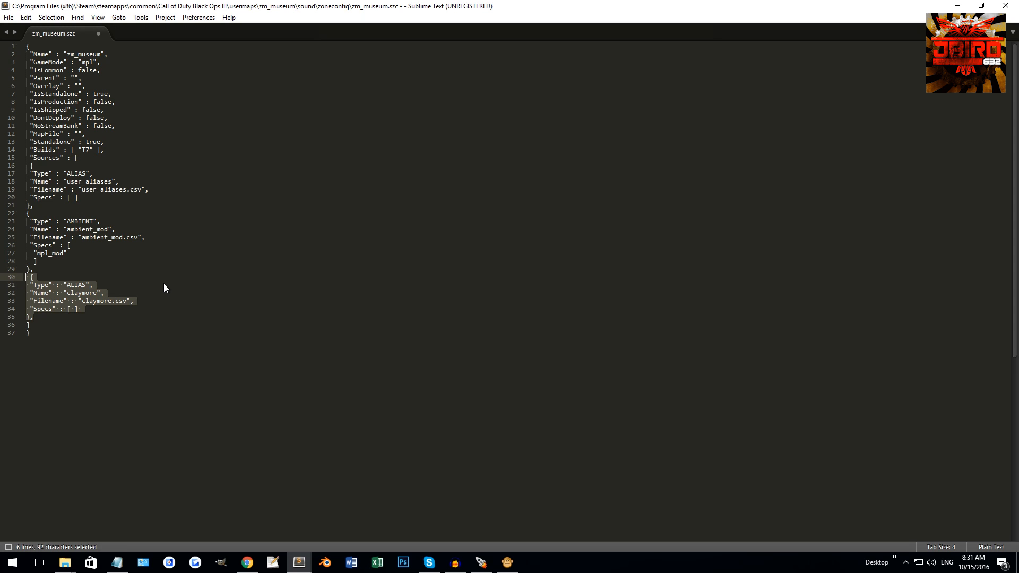
{"action": "key", "text": "BackSpace"}
{"action": "key", "text": "BackSpace"}
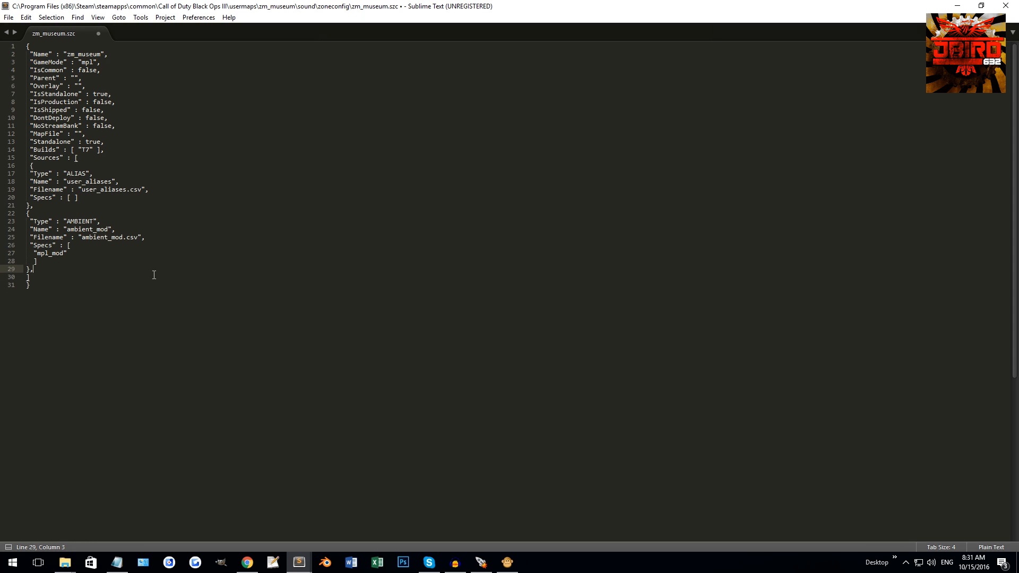
Step: Undo the deletion of the claymore ALIAS block and highlight the user_aliases block in the Sources list
{"action": "key", "text": "ctrl+z"}
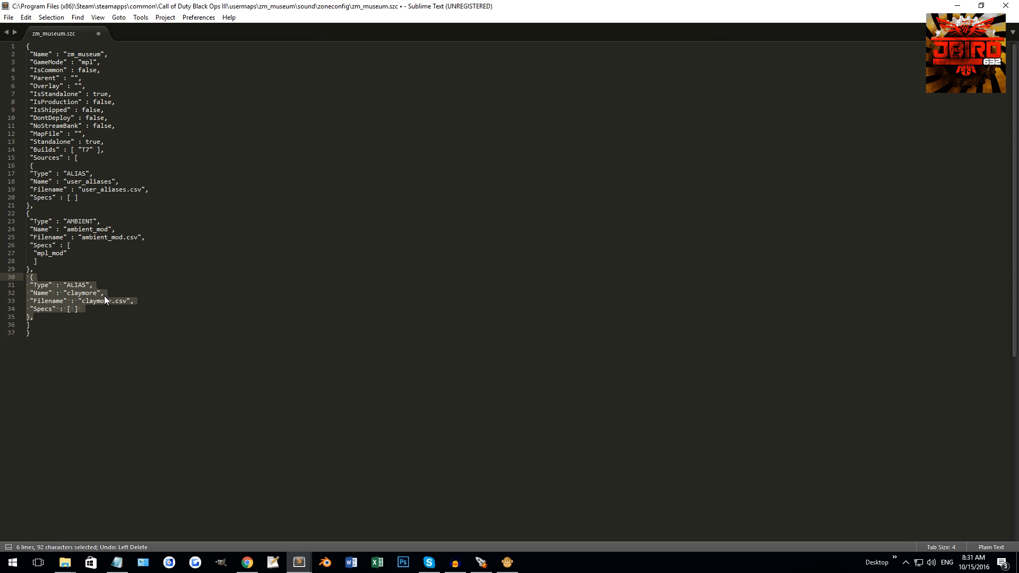
{"action": "left_click_drag", "start_coordinate": [40, 204], "coordinate": [27, 165]}
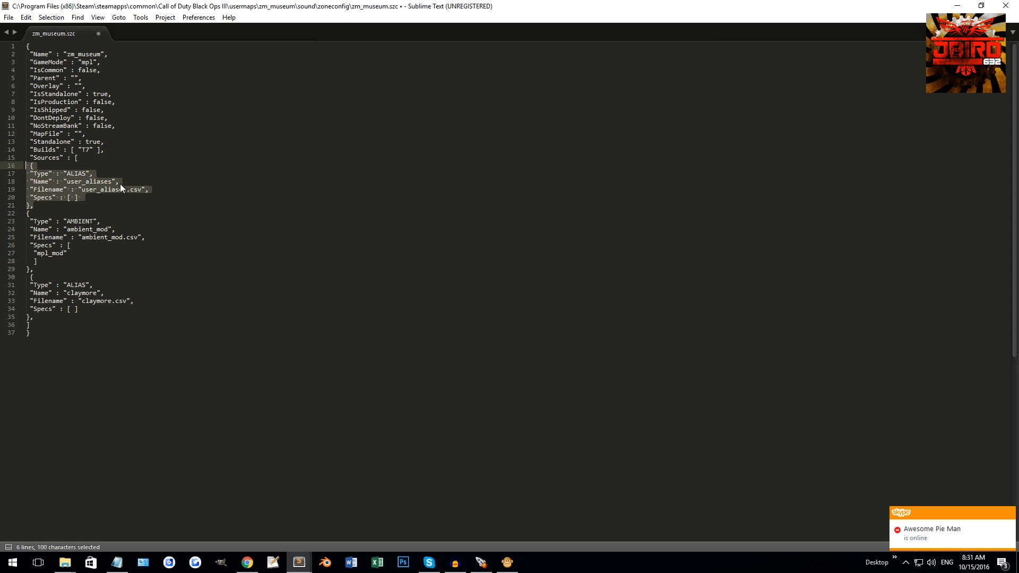
{"action": "left_click", "coordinate": [34, 205]}
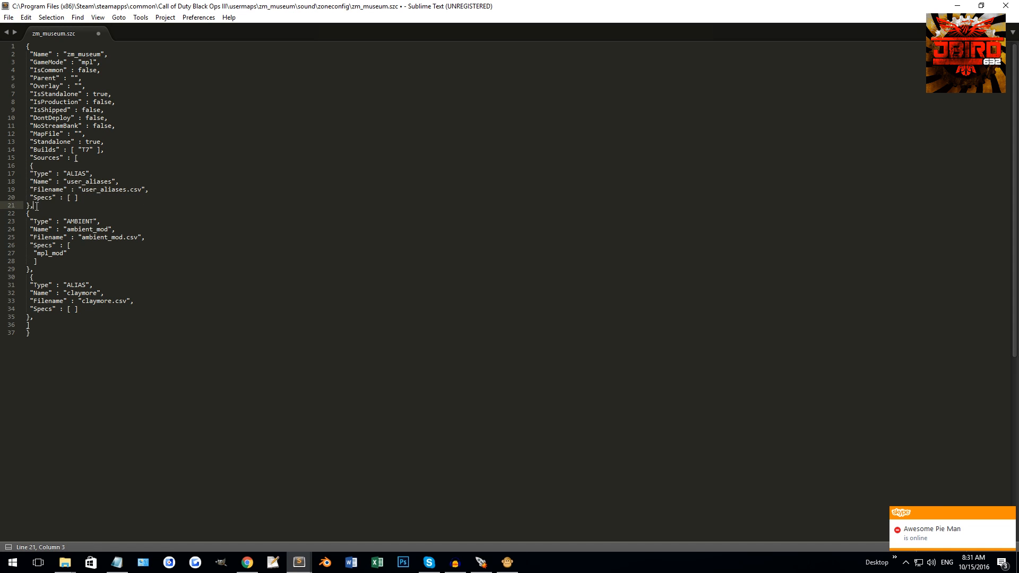
{"action": "left_click_drag", "start_coordinate": [37, 206], "coordinate": [30, 165]}
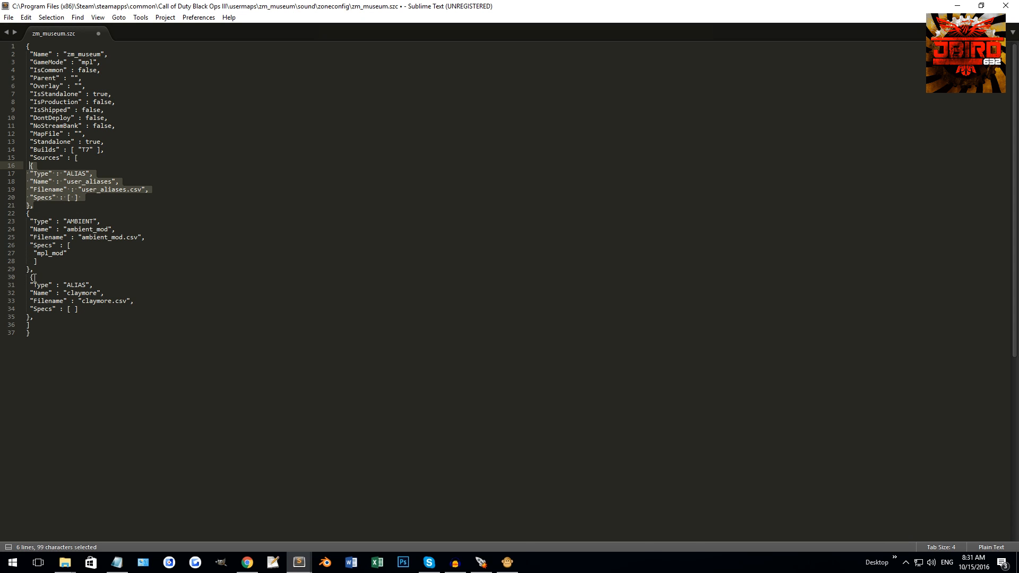
Step: Replace the claymore ALIAS block after the ambient_mod block with a copy of the user_aliases block
{"action": "left_click", "coordinate": [42, 210]}
{"action": "left_click_drag", "start_coordinate": [42, 206], "coordinate": [25, 166]}
{"action": "key", "text": "ctrl+c"}
{"action": "left_click_drag", "start_coordinate": [38, 317], "coordinate": [26, 277]}
{"action": "key", "text": "BackSpace"}
{"action": "key", "text": "BackSpace"}
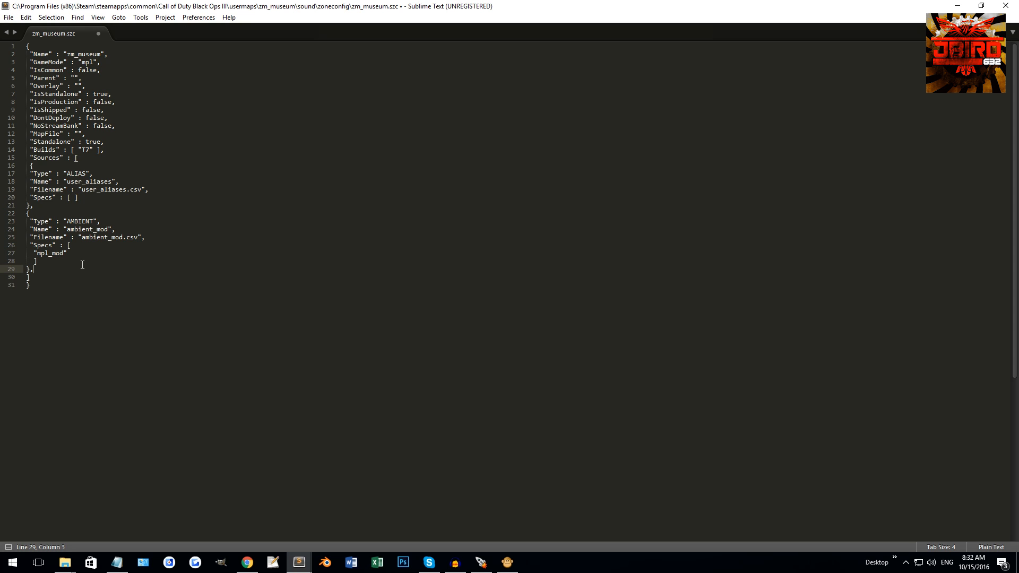
{"action": "left_click_drag", "start_coordinate": [35, 285], "coordinate": [24, 276]}
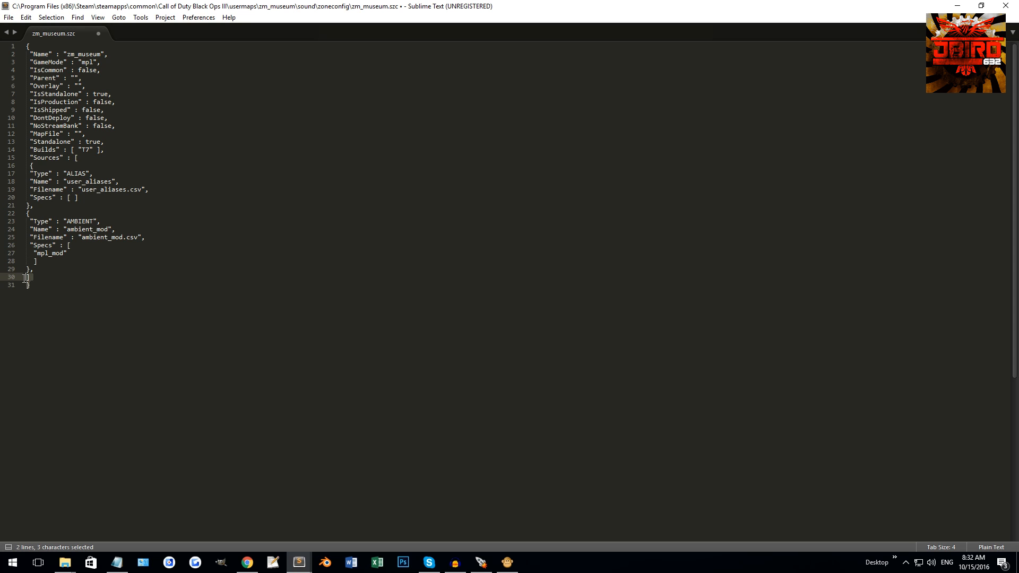
{"action": "left_click", "coordinate": [49, 269]}
{"action": "key", "text": "Return"}
{"action": "key", "text": "ctrl+v"}
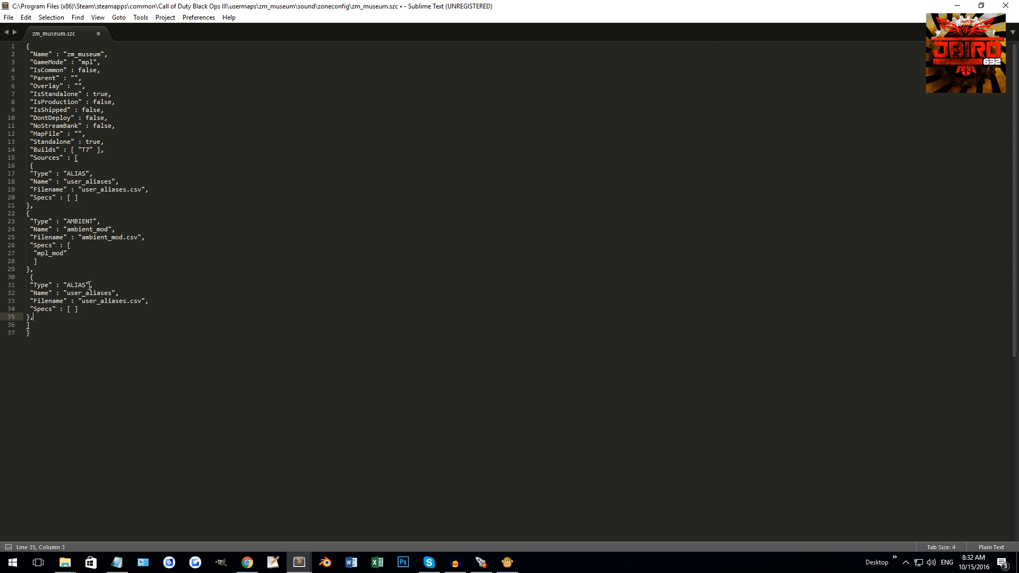
Step: Set the copied ALIAS block's Name to "weapons" and its Filename to "weapons.csv"
{"action": "double_click", "coordinate": [89, 293]}
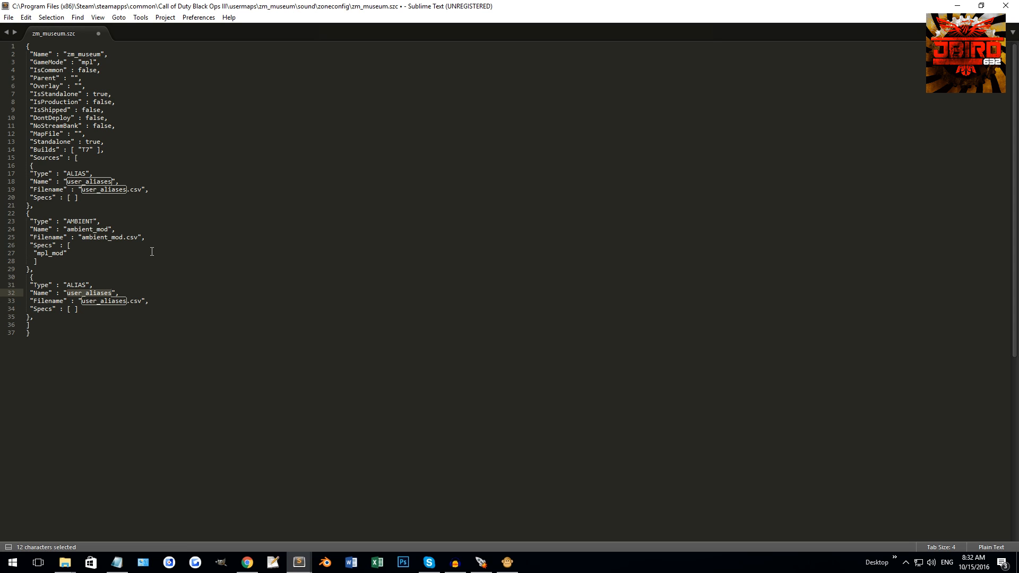
{"action": "type", "text": "wea"}
{"action": "type", "text": "pons"}
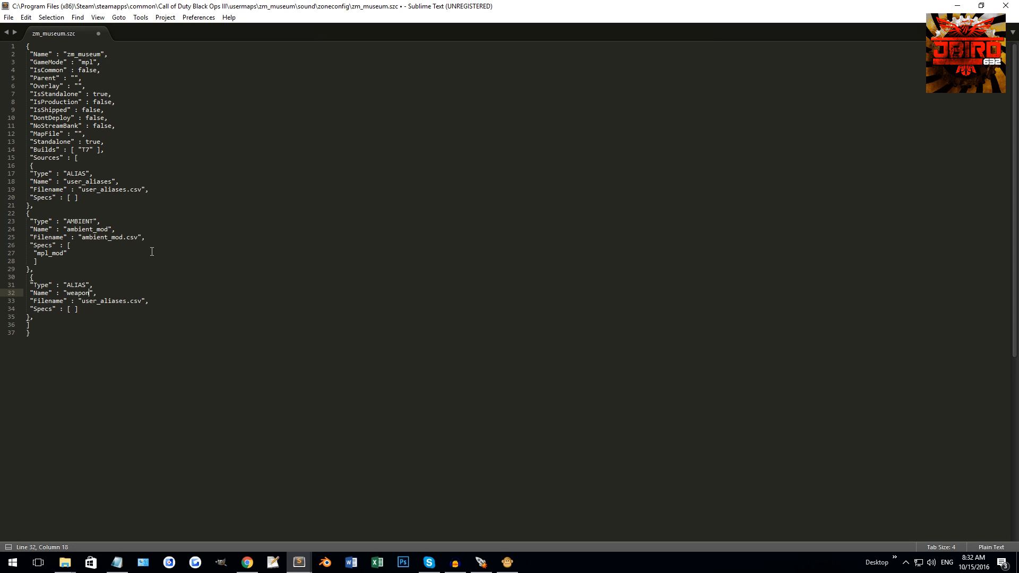
{"action": "double_click", "coordinate": [118, 301]}
{"action": "type", "text": "weapons"}
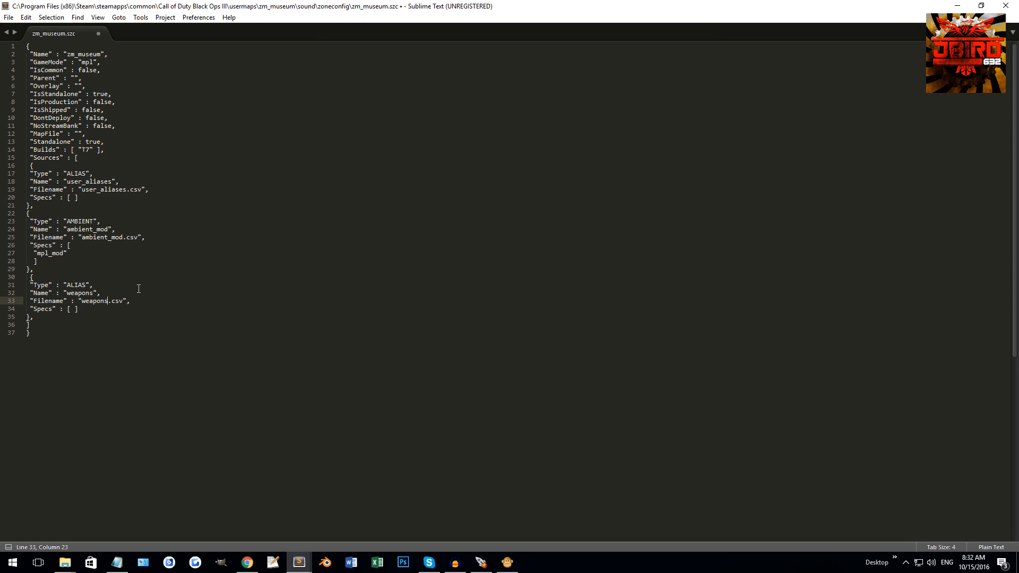
Step: Insert another copy of the user_aliases block between the ambient_mod and weapons blocks
{"action": "left_click_drag", "start_coordinate": [34, 206], "coordinate": [30, 167]}
{"action": "key", "text": "ctrl+c"}
{"action": "left_click", "coordinate": [34, 316]}
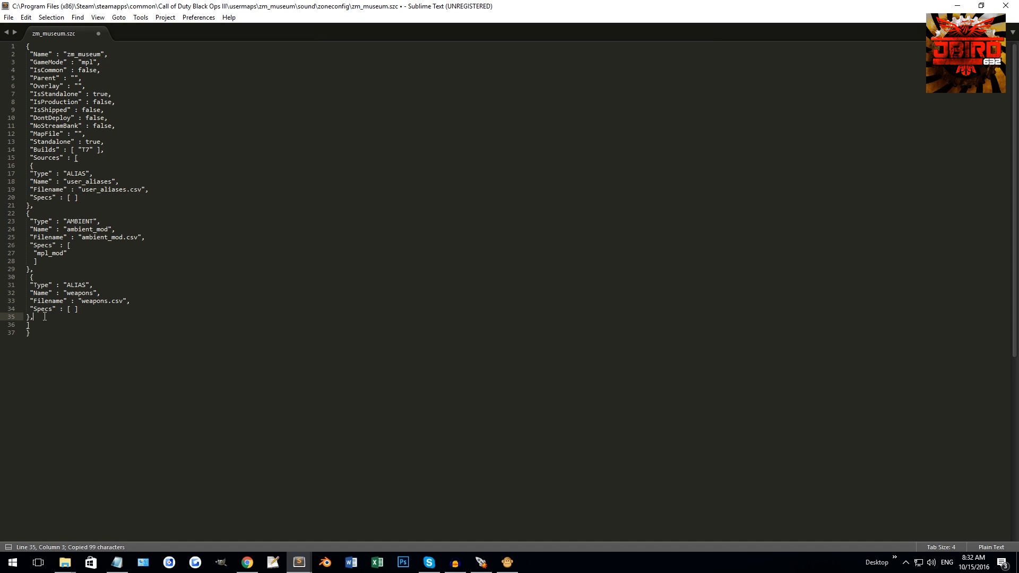
{"action": "key", "text": "ctrl+v"}
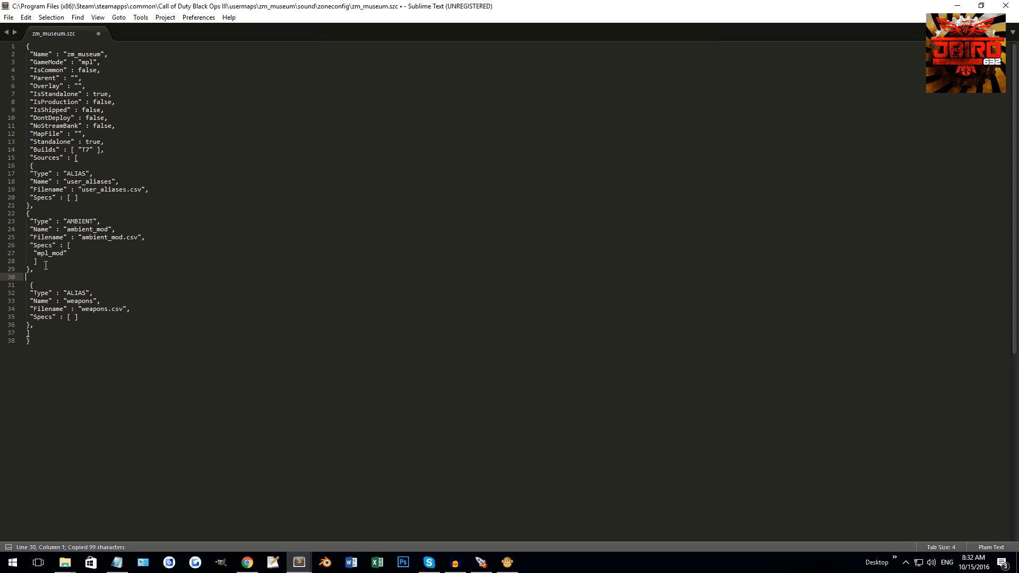
Step: Set the new block's Name to "claymores" and Filename to "claymores.csv", and check the braces around the added blocks
{"action": "double_click", "coordinate": [82, 292]}
{"action": "key", "text": "BackSpace"}
{"action": "type", "text": "c"}
{"action": "type", "text": "laymores\","}
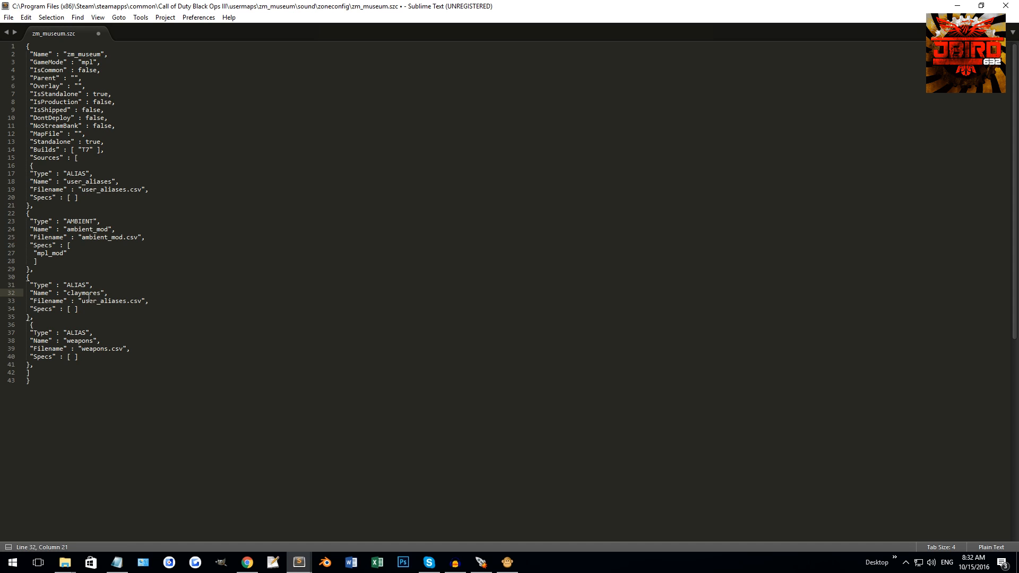
{"action": "double_click", "coordinate": [88, 293]}
{"action": "key", "text": "ctrl+c"}
{"action": "double_click", "coordinate": [101, 300]}
{"action": "key", "text": "ctrl+v"}
{"action": "left_click", "coordinate": [30, 276]}
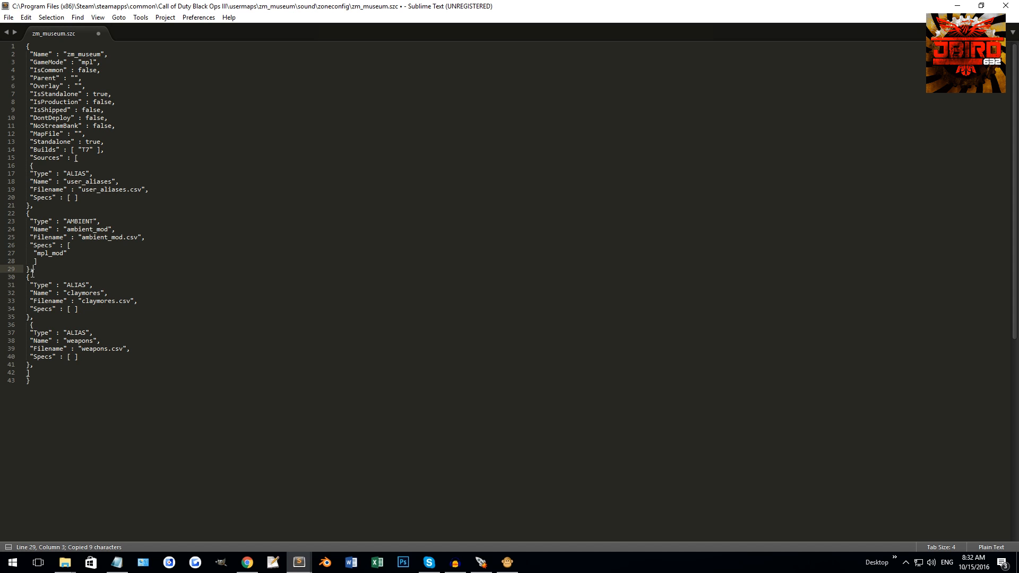
{"action": "left_click", "coordinate": [33, 315]}
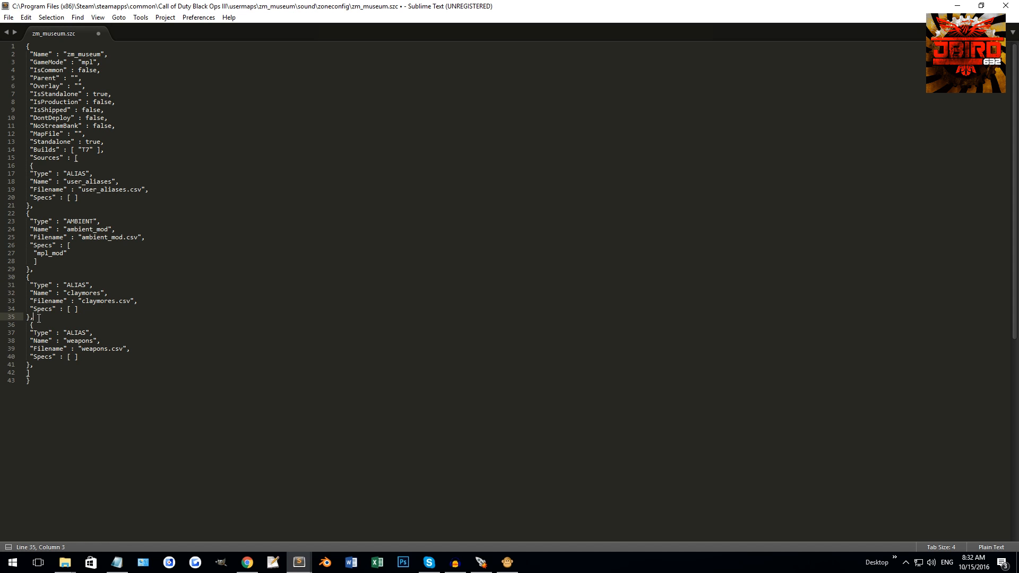
{"action": "left_click", "coordinate": [34, 324]}
{"action": "left_click", "coordinate": [33, 365]}
Step: Put the zm_museum.szc editor aside and enable Link in the Black Ops III Mod Tools Launcher
{"action": "left_click", "coordinate": [957, 5]}
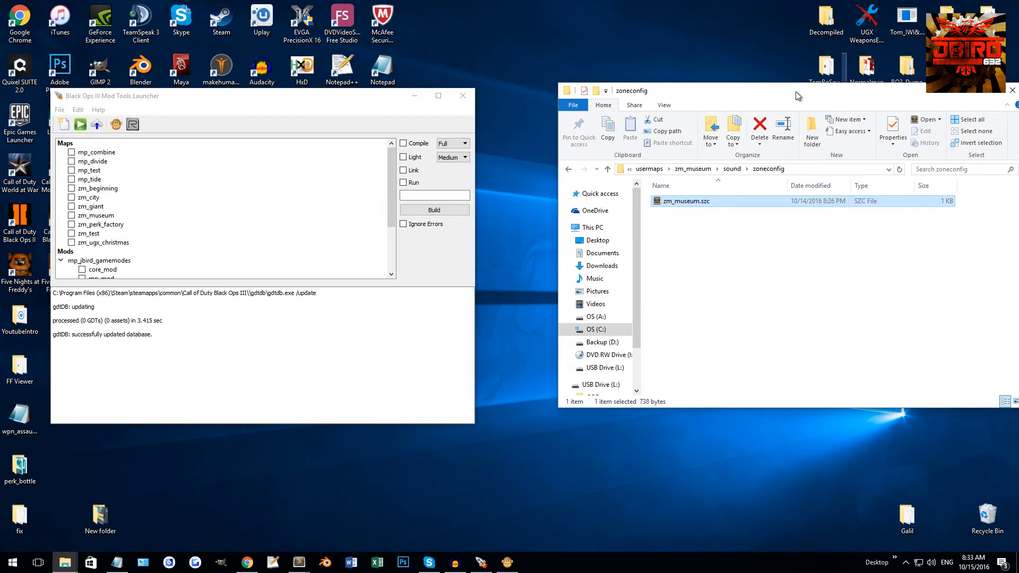
{"action": "left_click", "coordinate": [413, 171]}
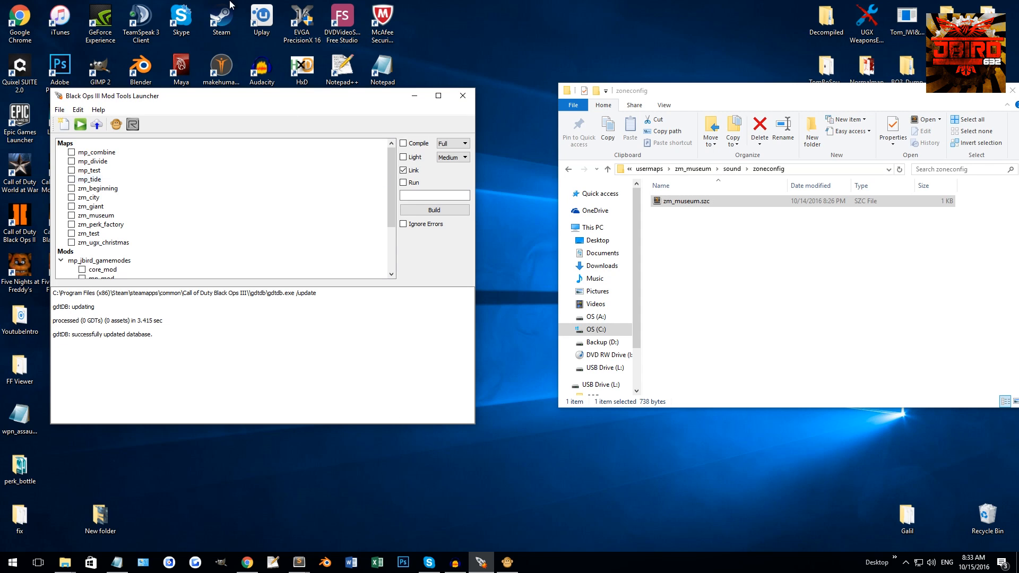
Step: Open galil_rig.ma from the desktop's Galil folder in Maya 2016 and put the Output Window away
{"action": "left_click_drag", "start_coordinate": [923, 85], "coordinate": [478, 71]}
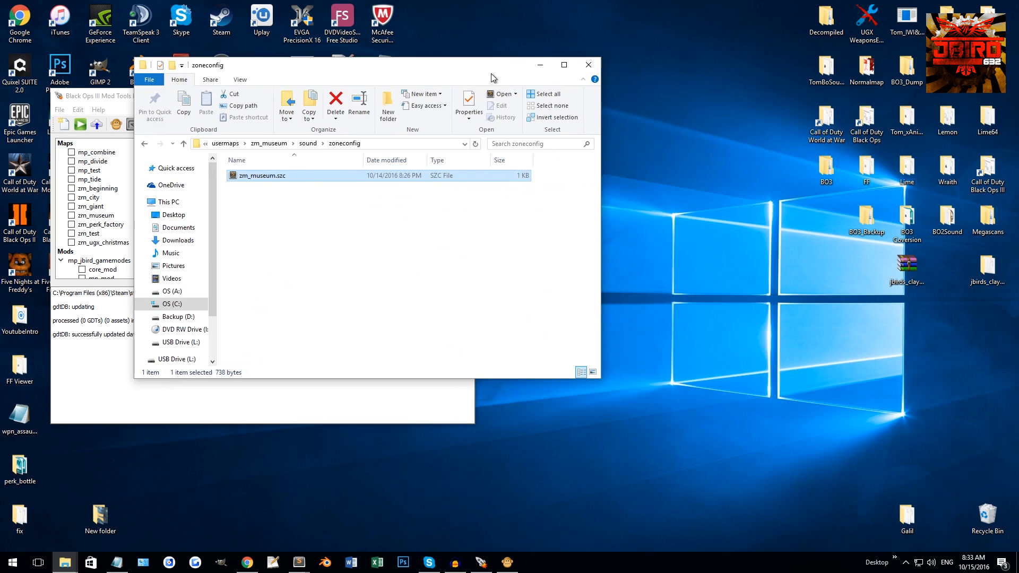
{"action": "double_click", "coordinate": [907, 517]}
{"action": "left_click", "coordinate": [284, 256]}
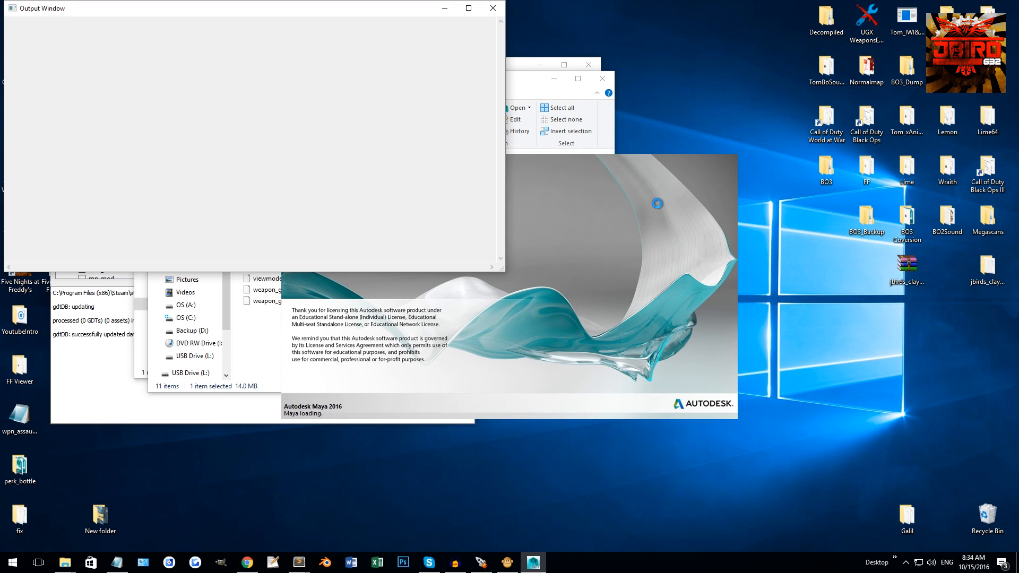
{"action": "left_click", "coordinate": [444, 8]}
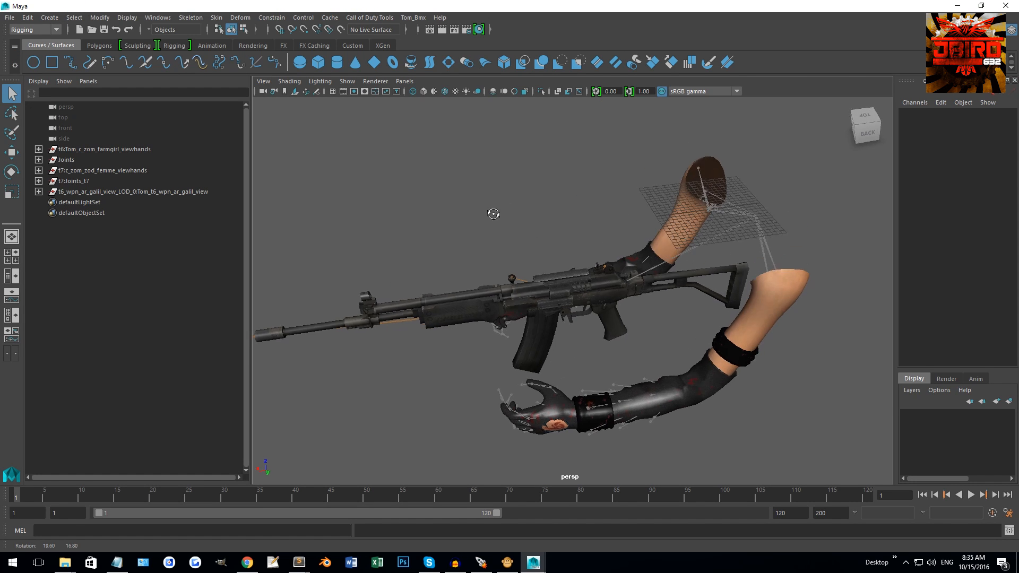
Step: Expand the t7:Joints_t7 and Galil view model groups and select the TomMesh_rAQBc_0 mesh
{"action": "left_click", "coordinate": [39, 181]}
{"action": "left_click", "coordinate": [49, 191]}
{"action": "left_click", "coordinate": [39, 234]}
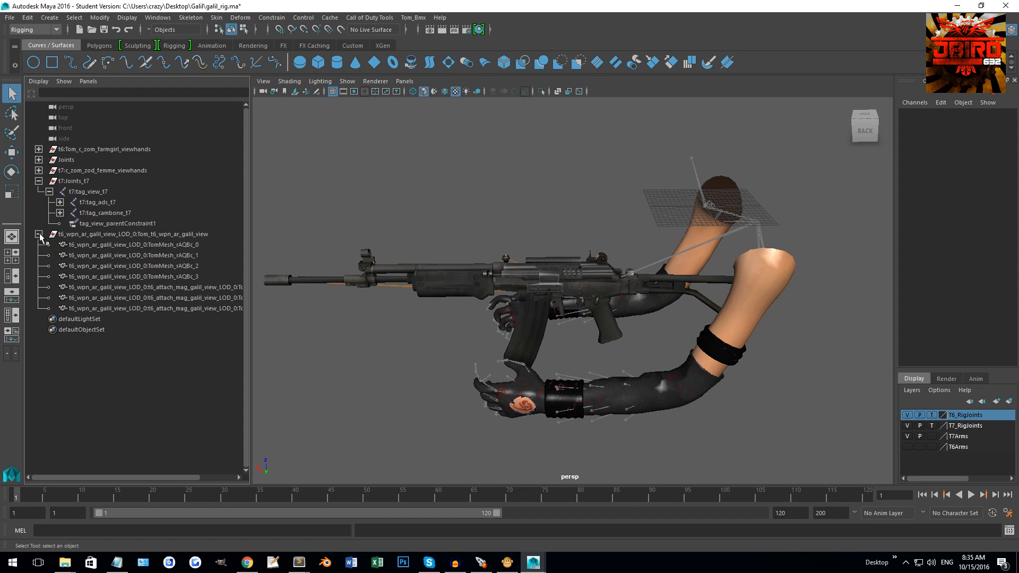
{"action": "left_click", "coordinate": [117, 245]}
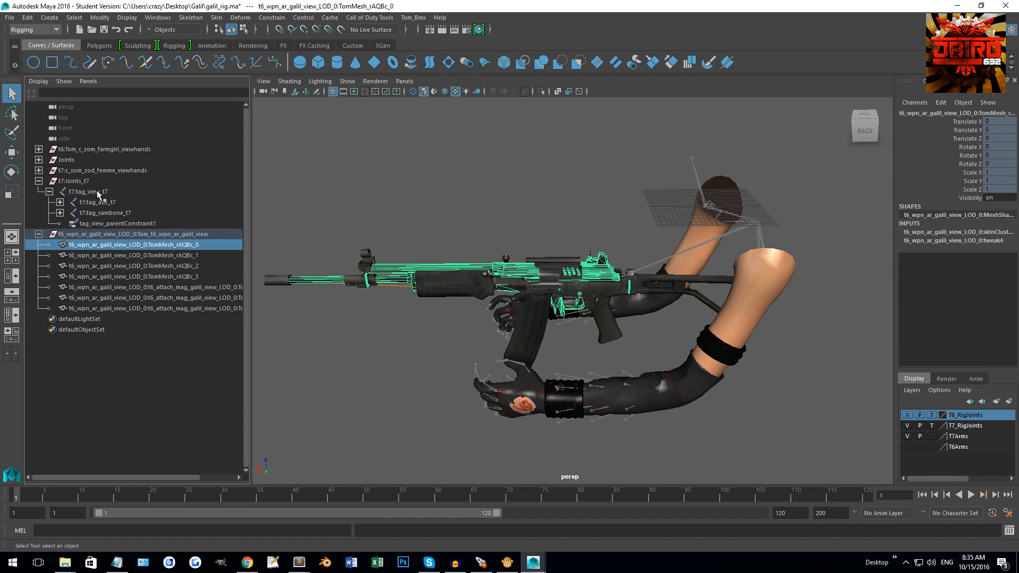
{"action": "left_click", "coordinate": [60, 212]}
{"action": "left_click", "coordinate": [70, 223]}
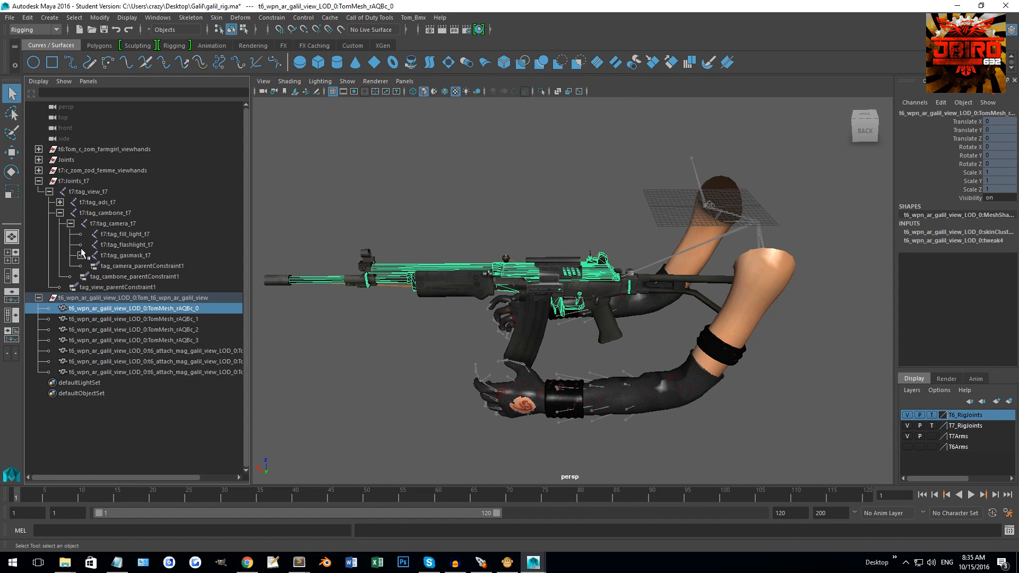
{"action": "left_click", "coordinate": [71, 223]}
{"action": "left_click", "coordinate": [60, 213]}
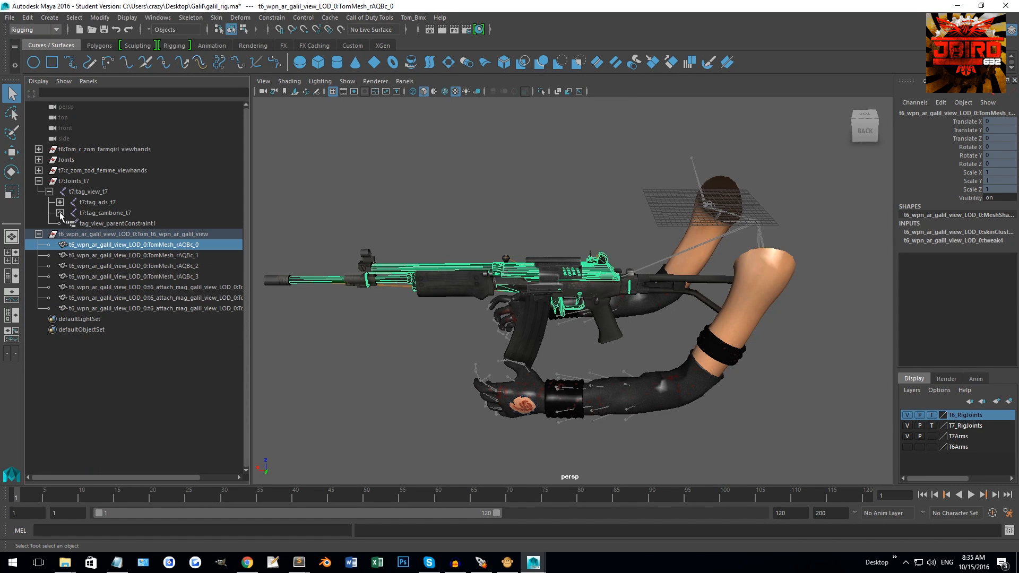
Step: Expand the joint hierarchy through tag_ads_t7, tag_torso_t7 and tag_weapon_right_t7, and select the Galil's j_gun joint
{"action": "left_click", "coordinate": [60, 202]}
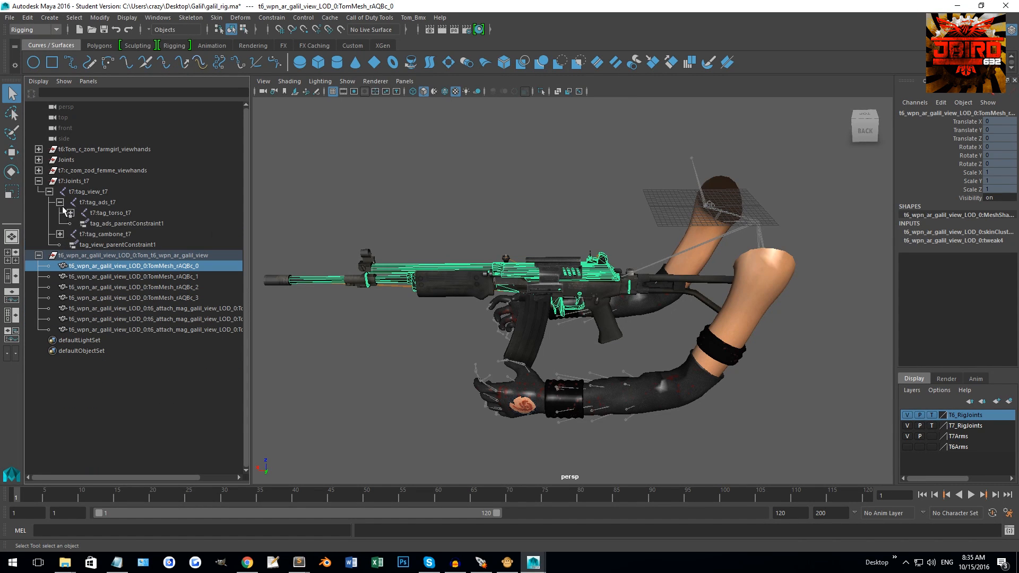
{"action": "left_click", "coordinate": [70, 213]}
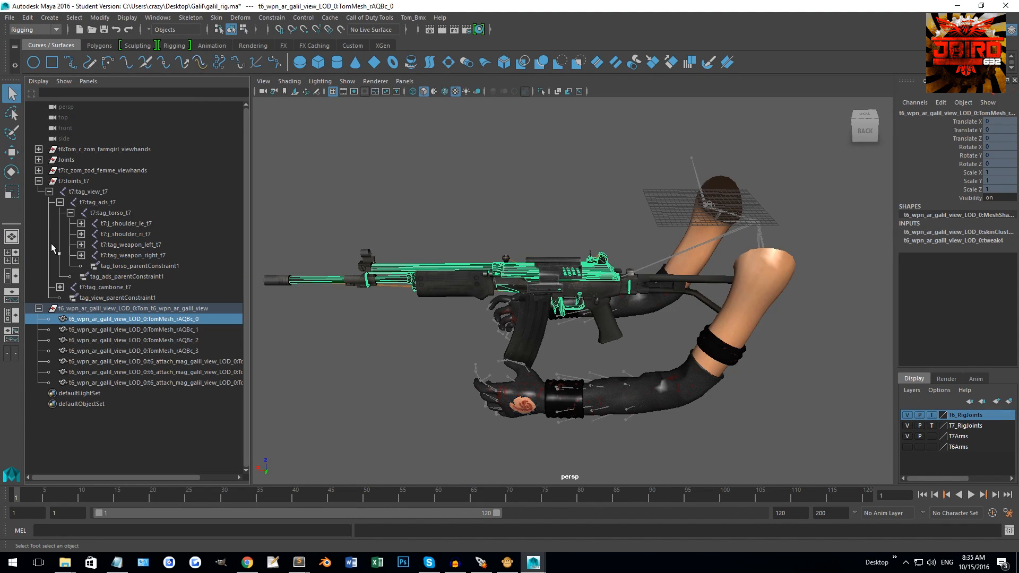
{"action": "left_click", "coordinate": [81, 255]}
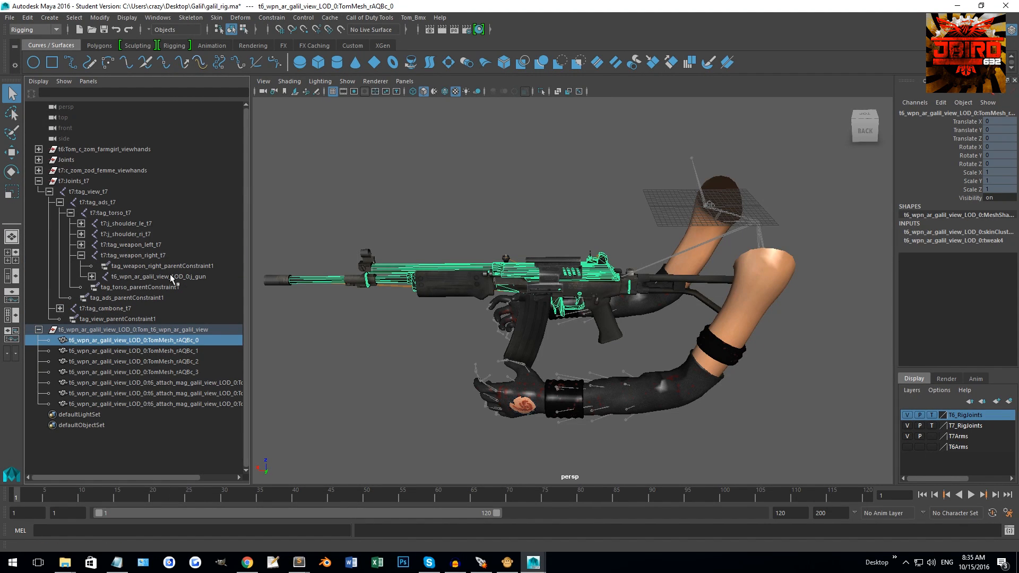
{"action": "left_click", "coordinate": [150, 277]}
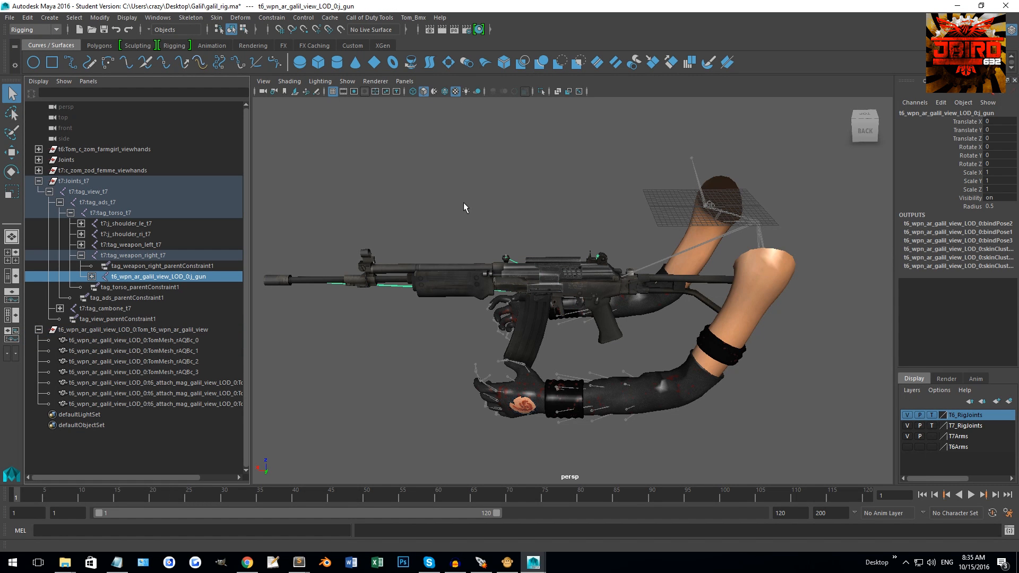
Step: Try moving the j_bolt joint under j_gun with the Move tool and undo the move
{"action": "left_click_drag", "start_coordinate": [336, 234], "coordinate": [577, 271], "text": "alt"}
{"action": "scroll", "coordinate": [577, 271], "scroll_direction": "up", "scroll_amount": 3}
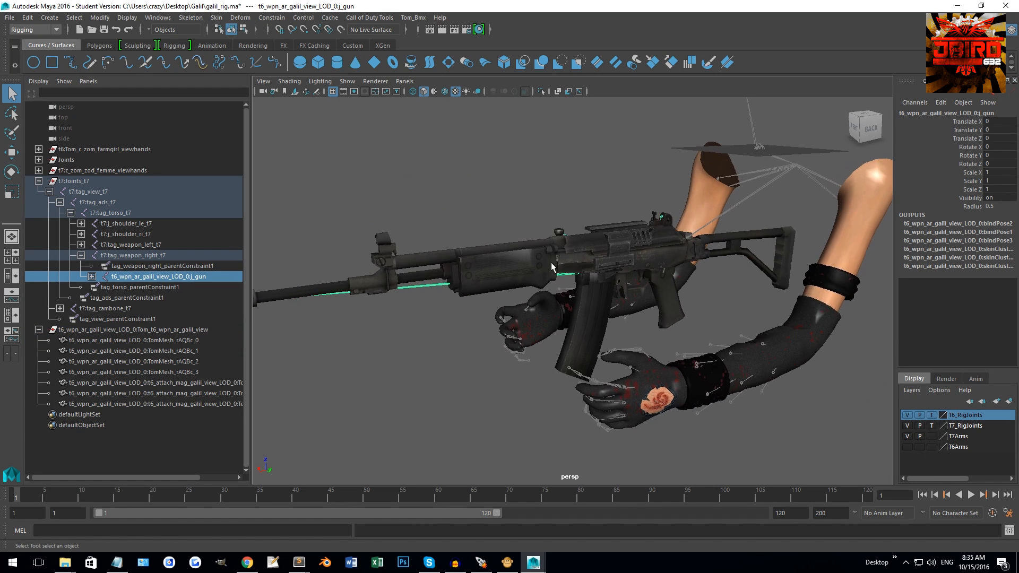
{"action": "left_click", "coordinate": [92, 276]}
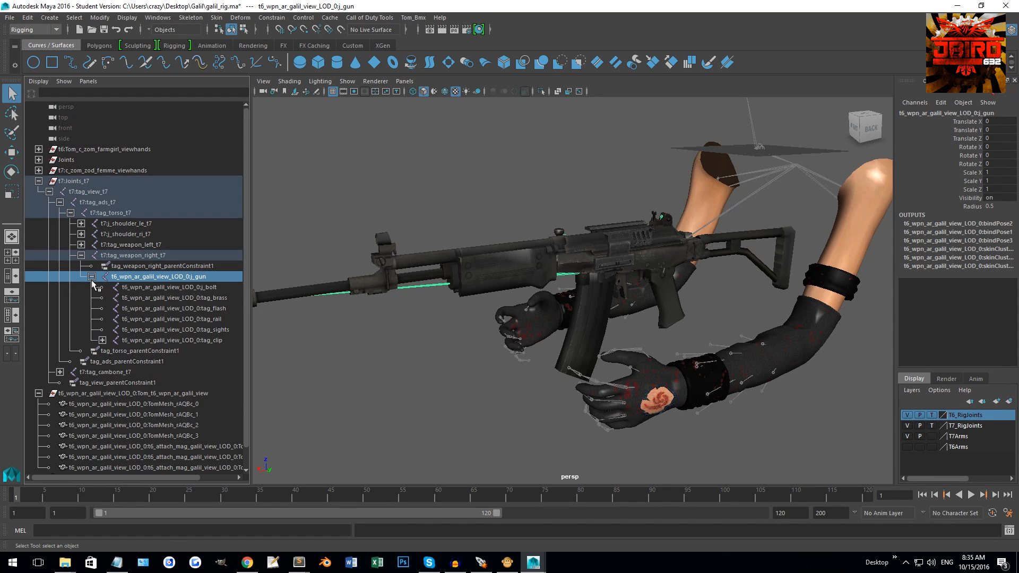
{"action": "left_click", "coordinate": [195, 289]}
{"action": "key", "text": "w"}
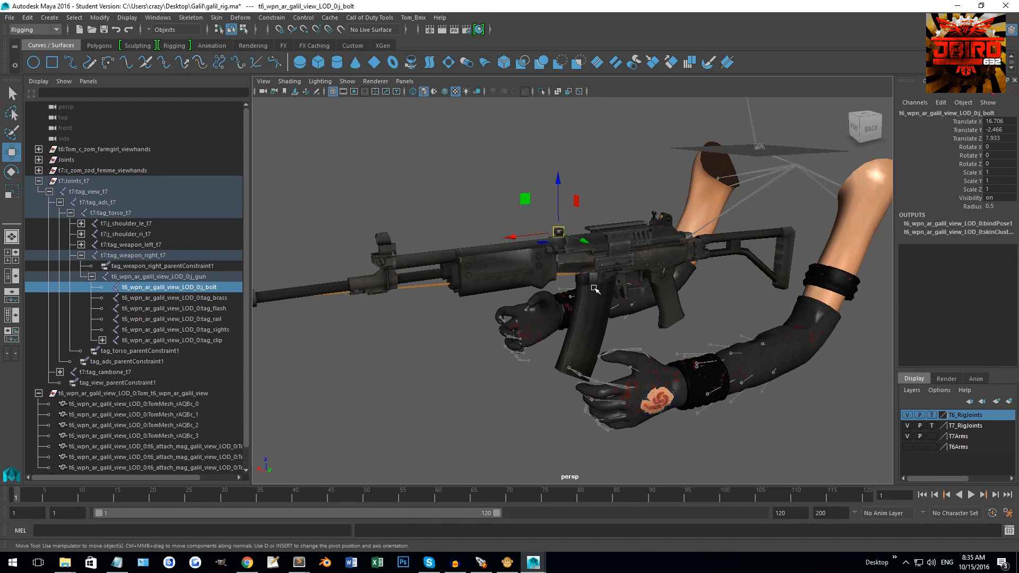
{"action": "left_click_drag", "start_coordinate": [565, 238], "coordinate": [434, 192]}
{"action": "key", "text": "ctrl+z"}
{"action": "left_click_drag", "start_coordinate": [593, 180], "coordinate": [589, 236], "text": "alt"}
{"action": "left_click_drag", "start_coordinate": [583, 191], "coordinate": [603, 197], "text": "alt"}
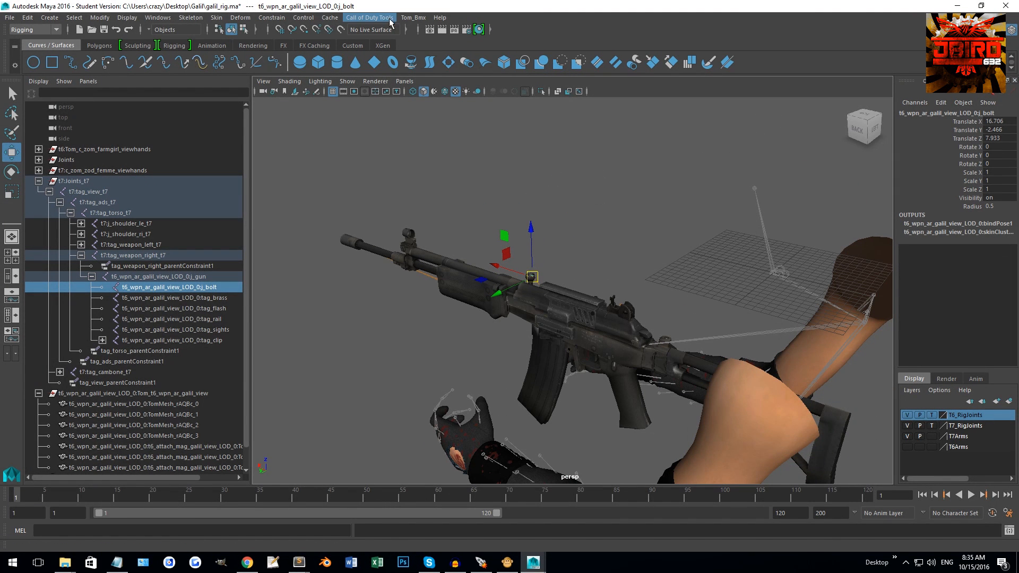
Step: Go through the Galil's TomMesh_rAQBc meshes and select TomMesh_rAQBc_3 together with the j_bolt joint
{"action": "left_click", "coordinate": [183, 297]}
{"action": "scroll", "coordinate": [188, 282], "scroll_direction": "down", "scroll_amount": 1}
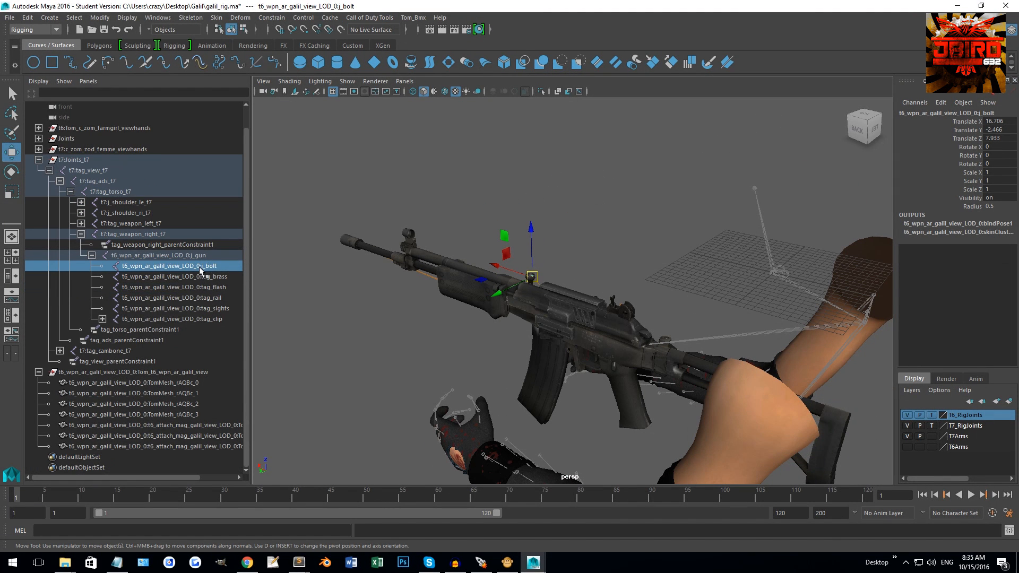
{"action": "left_click", "coordinate": [196, 266]}
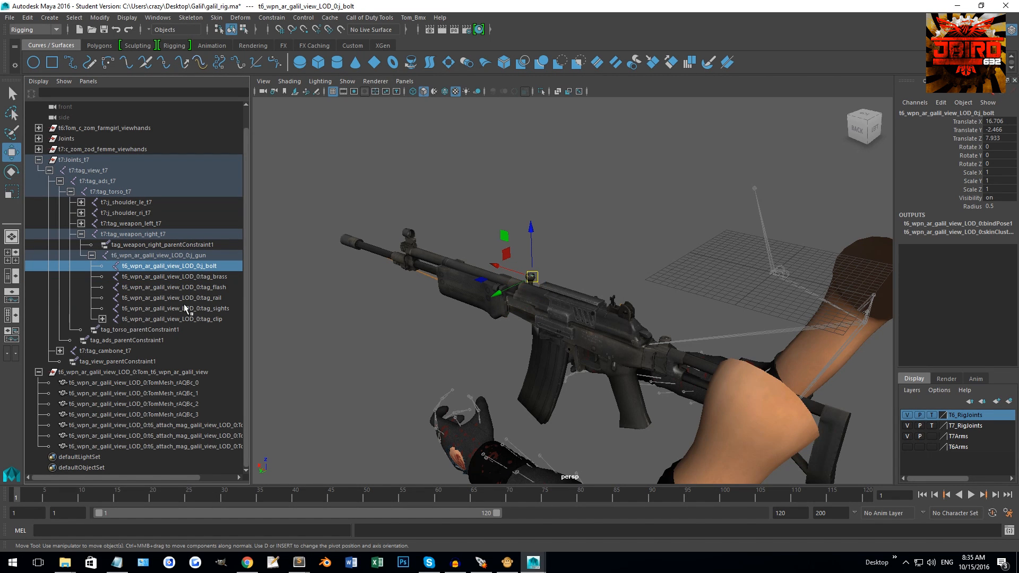
{"action": "left_click", "coordinate": [190, 383], "text": "ctrl"}
{"action": "left_click", "coordinate": [189, 394]}
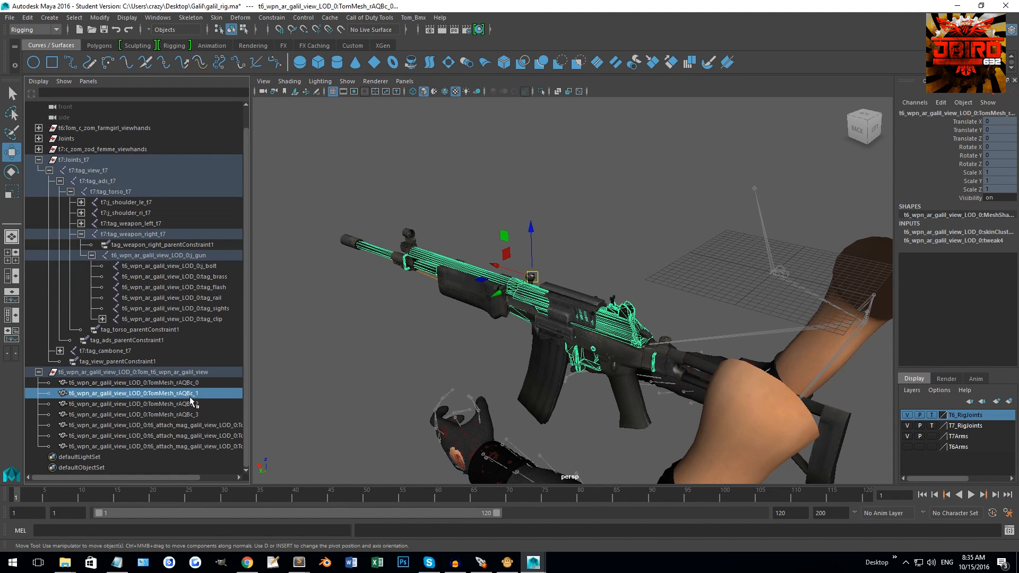
{"action": "left_click", "coordinate": [187, 404]}
{"action": "left_click", "coordinate": [185, 414]}
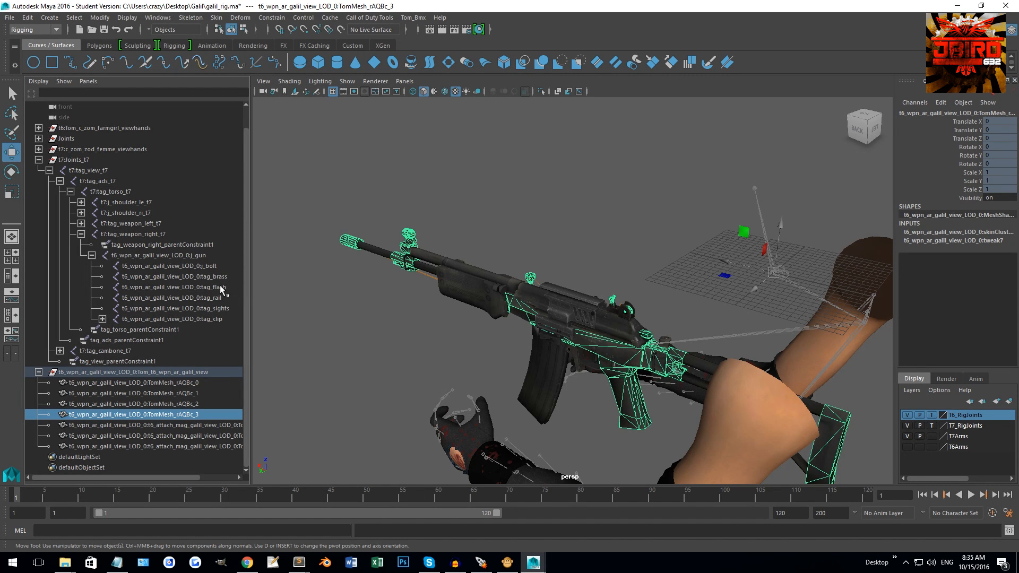
{"action": "left_click", "coordinate": [207, 267], "text": "ctrl"}
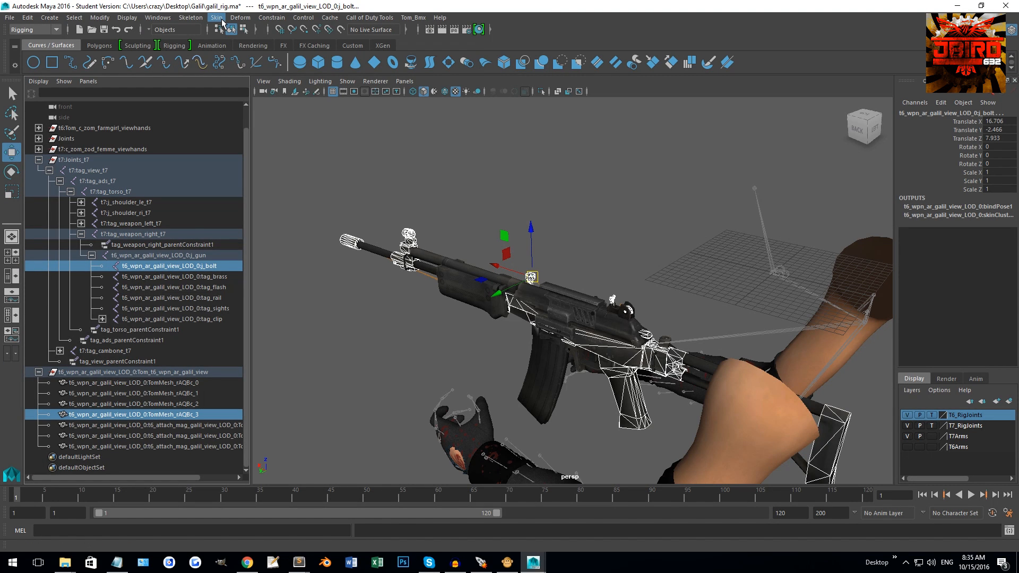
Step: Review the Bind Skin options for the selected mesh and joint, then close them without binding and clear the selection
{"action": "left_click", "coordinate": [222, 21]}
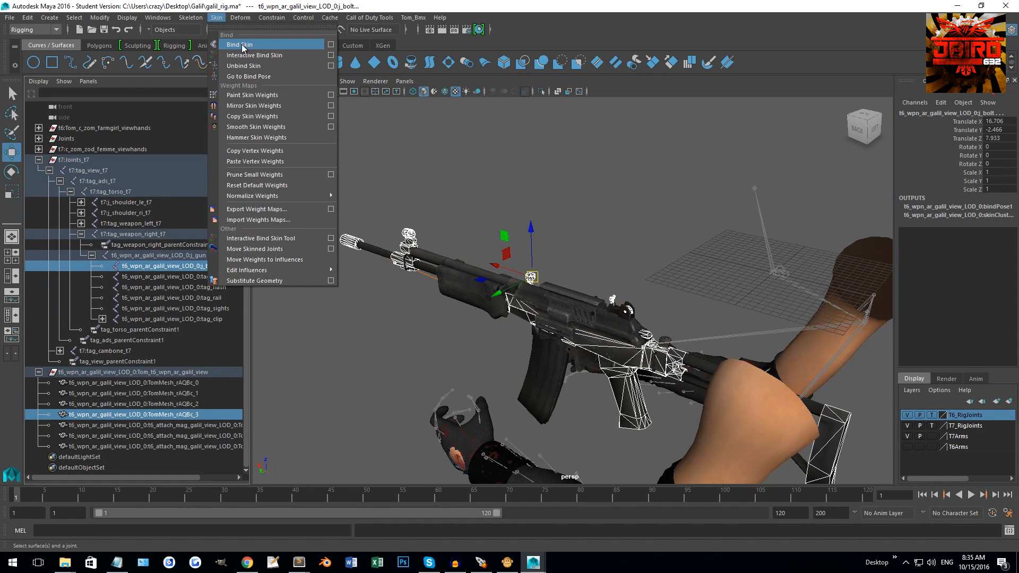
{"action": "left_click", "coordinate": [330, 44]}
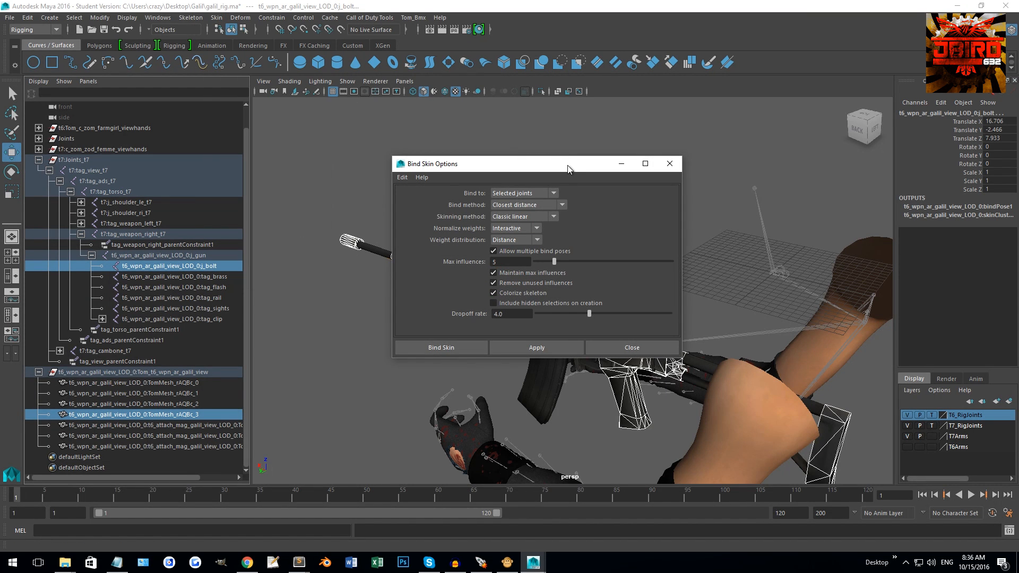
{"action": "left_click_drag", "start_coordinate": [564, 166], "coordinate": [536, 139]}
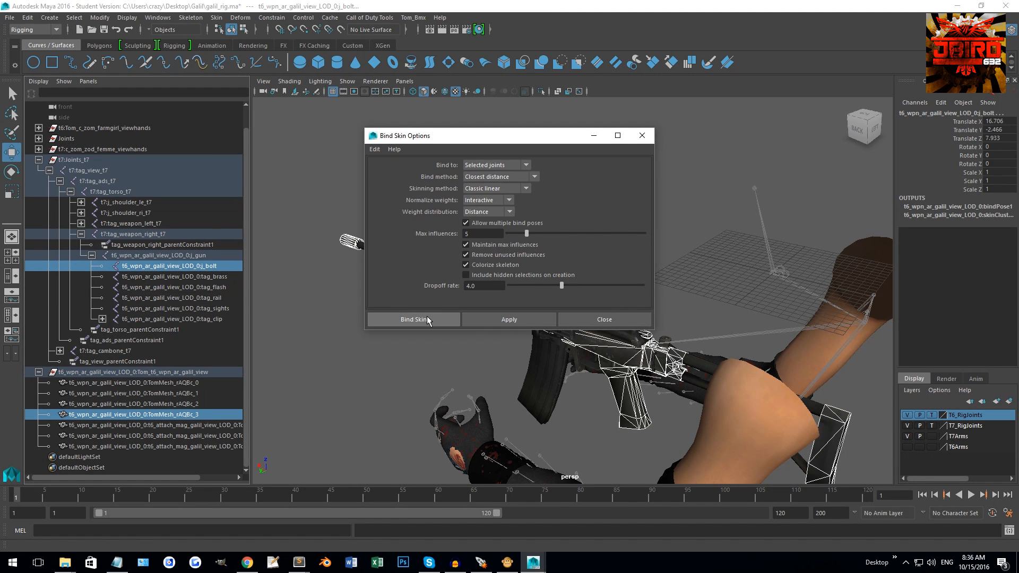
{"action": "left_click", "coordinate": [642, 136]}
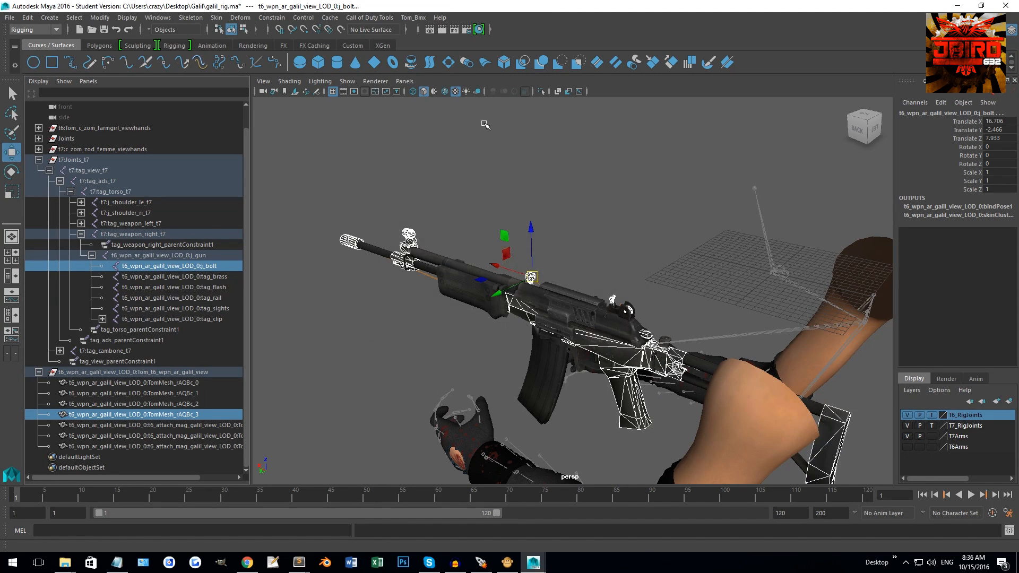
{"action": "left_click", "coordinate": [287, 223]}
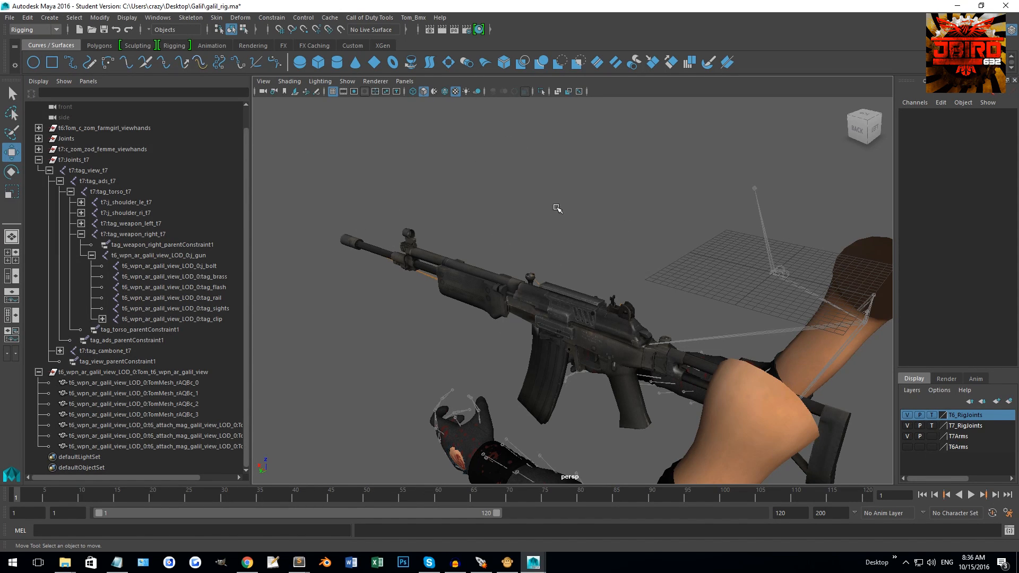
Step: Rename the Galil's j_gun joint under t7:tag_weapon_right_t7 to tag_weapon and clear the selection
{"action": "left_click_drag", "start_coordinate": [455, 230], "coordinate": [504, 206], "text": "alt"}
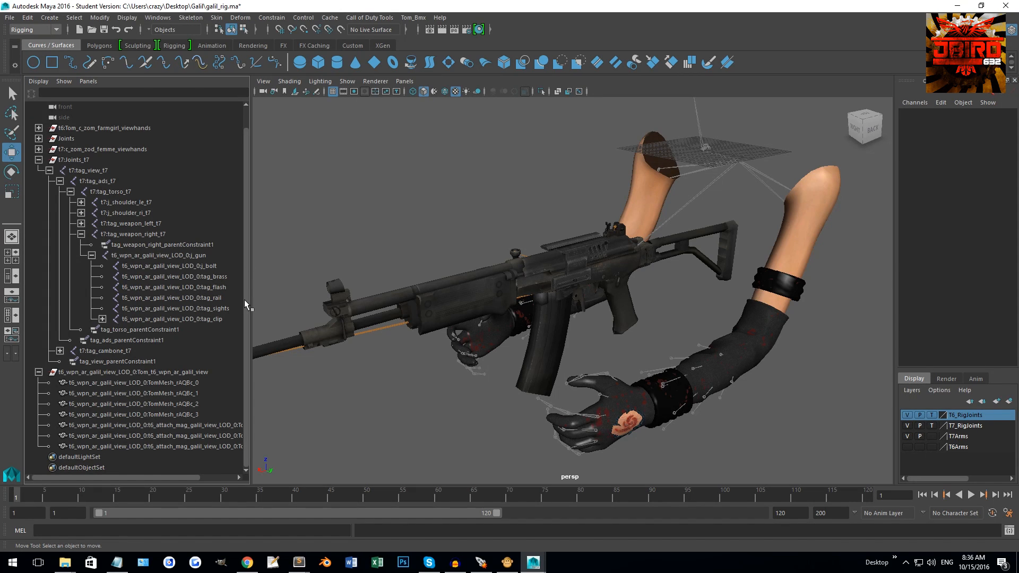
{"action": "scroll", "coordinate": [231, 144], "scroll_direction": "up", "scroll_amount": 1}
{"action": "scroll", "coordinate": [230, 144], "scroll_direction": "down", "scroll_amount": 1}
{"action": "left_click", "coordinate": [199, 256]}
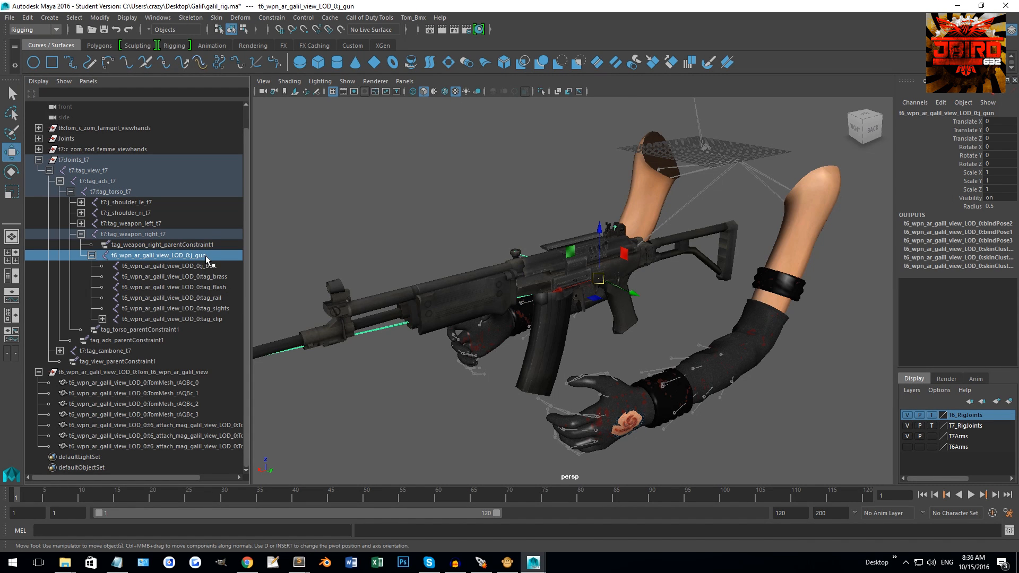
{"action": "double_click", "coordinate": [204, 257]}
{"action": "type", "text": "tag_weapon"}
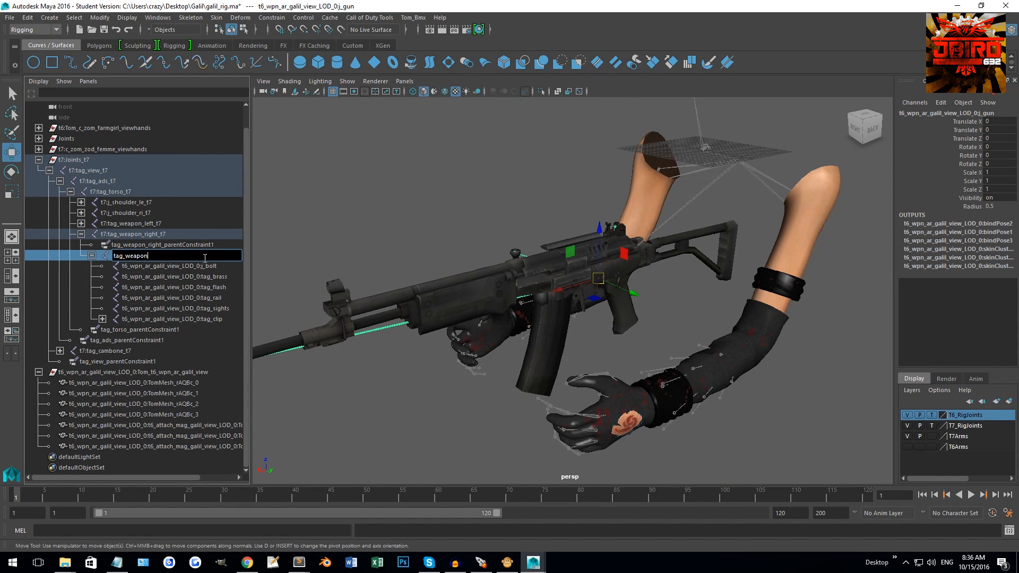
{"action": "key", "text": "Return"}
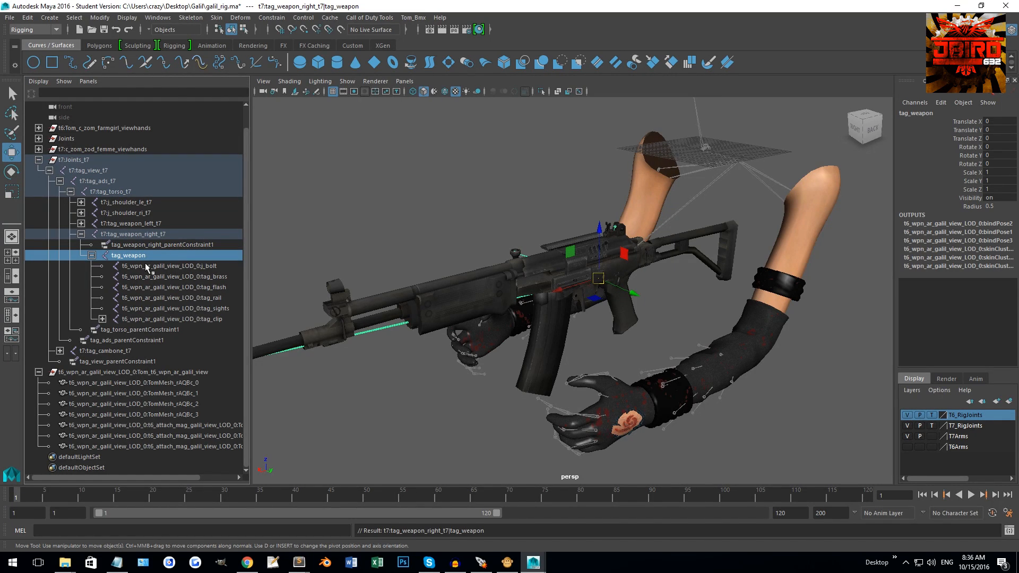
{"action": "left_click", "coordinate": [336, 207]}
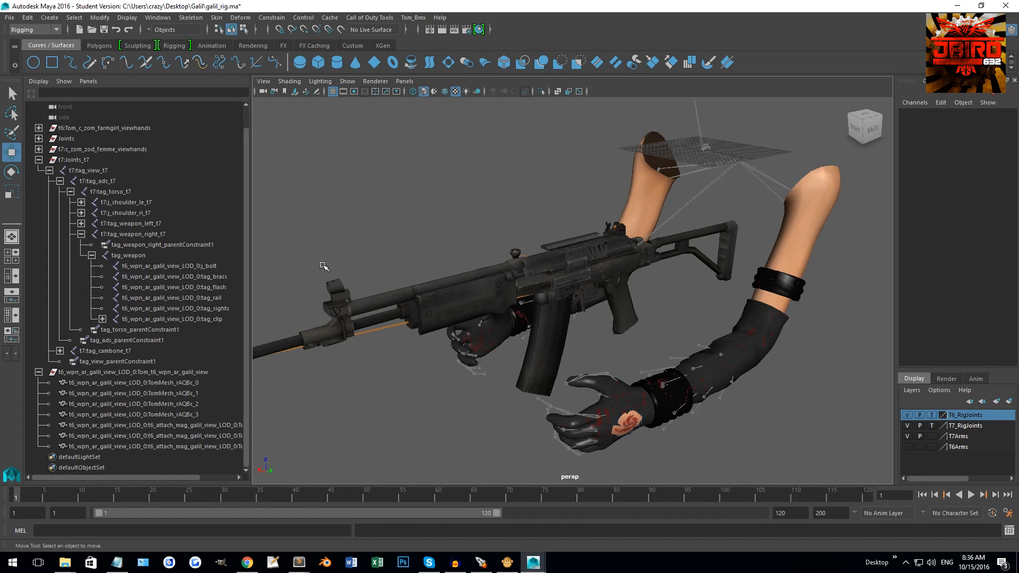
Step: Close Maya without saving the rig changes, and close the Galil folder window
{"action": "left_click", "coordinate": [1005, 5]}
{"action": "left_click", "coordinate": [502, 286]}
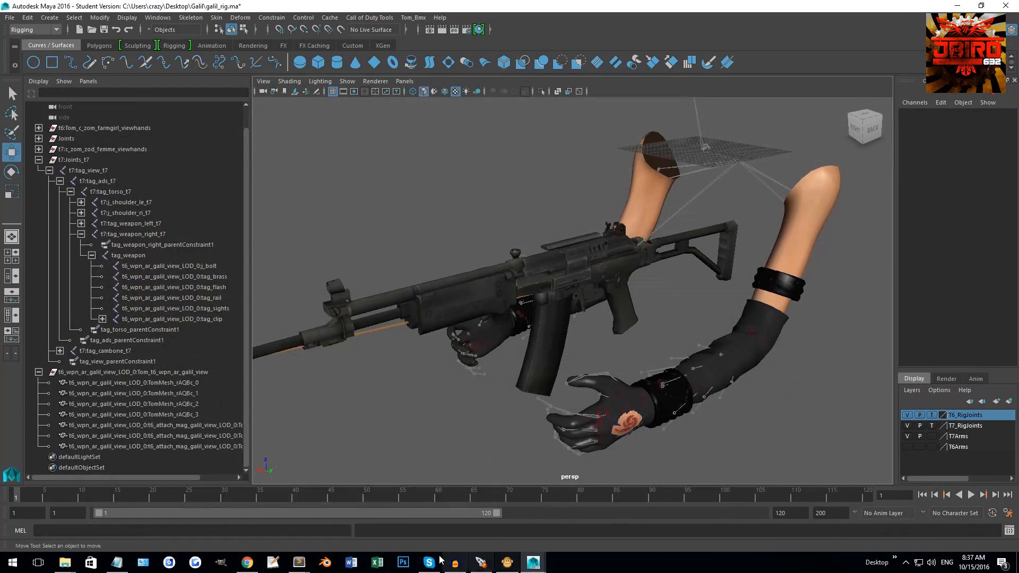
{"action": "left_click", "coordinate": [64, 562]}
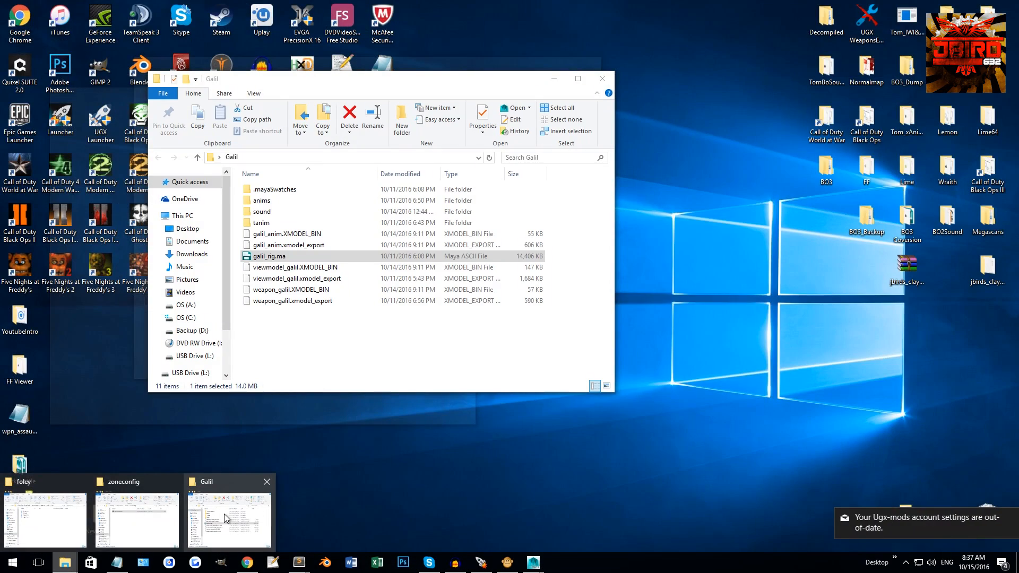
{"action": "left_click", "coordinate": [224, 514]}
{"action": "left_click", "coordinate": [297, 354]}
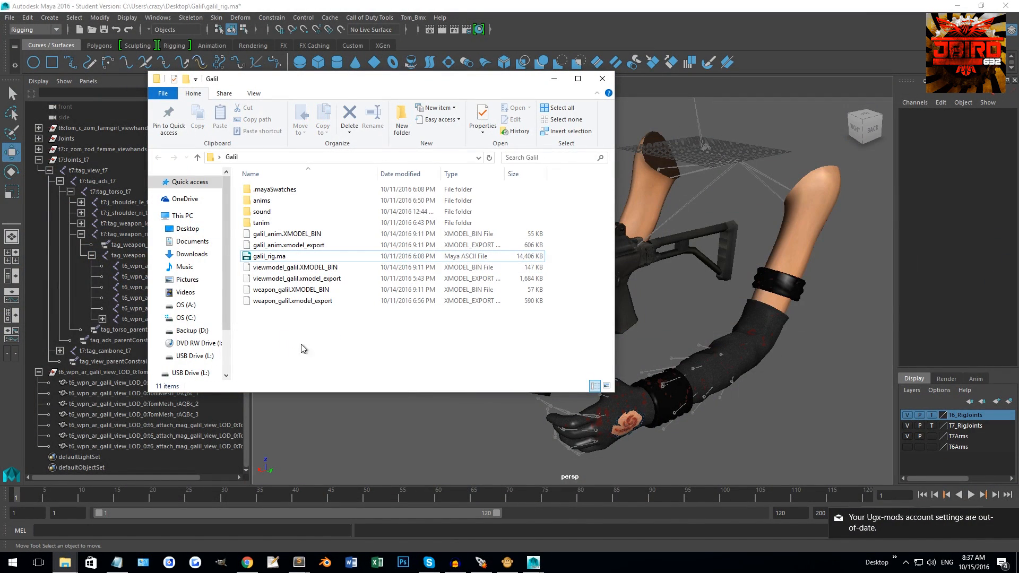
{"action": "left_click", "coordinate": [268, 222]}
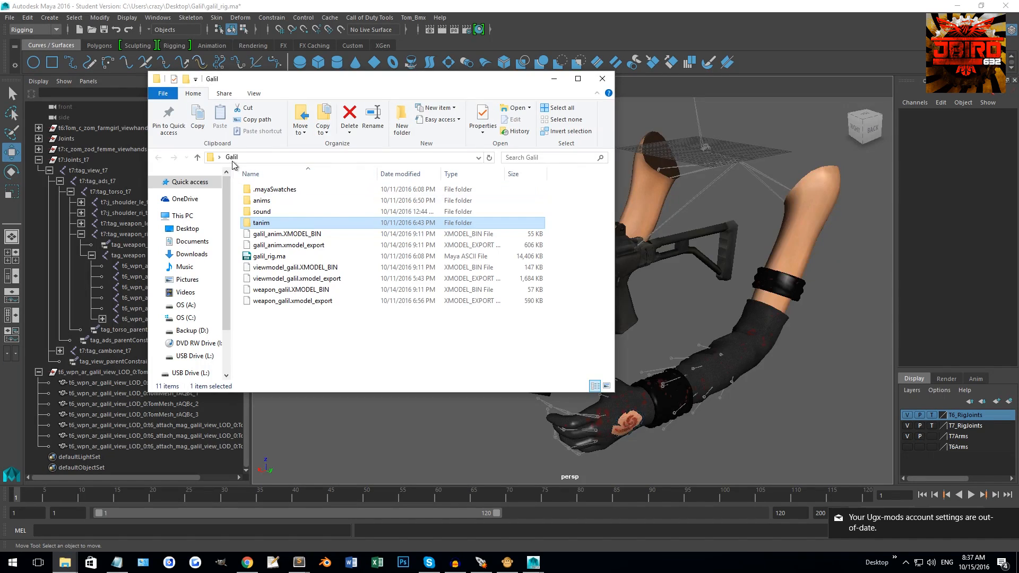
{"action": "left_click", "coordinate": [601, 78]}
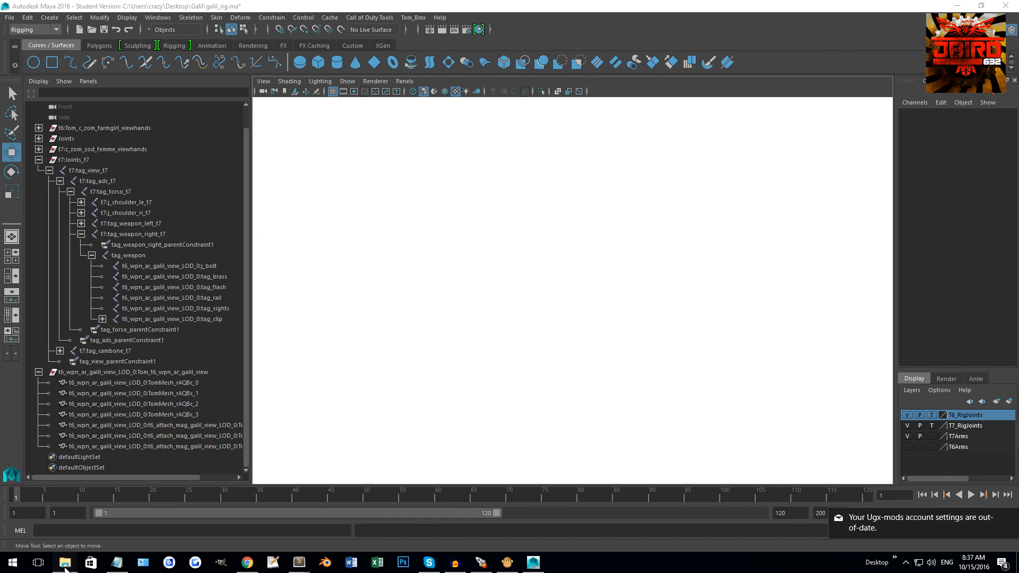
Step: Bring up the zoneconfig folder window and close it
{"action": "mouse_move", "coordinate": [64, 567]}
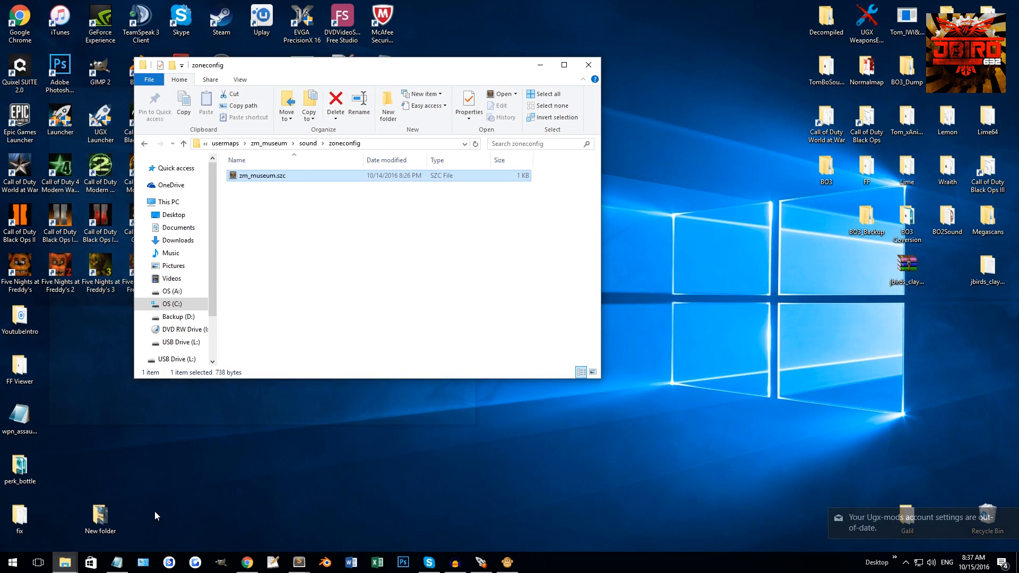
{"action": "left_click", "coordinate": [154, 511]}
{"action": "left_click_drag", "start_coordinate": [407, 219], "coordinate": [337, 251]}
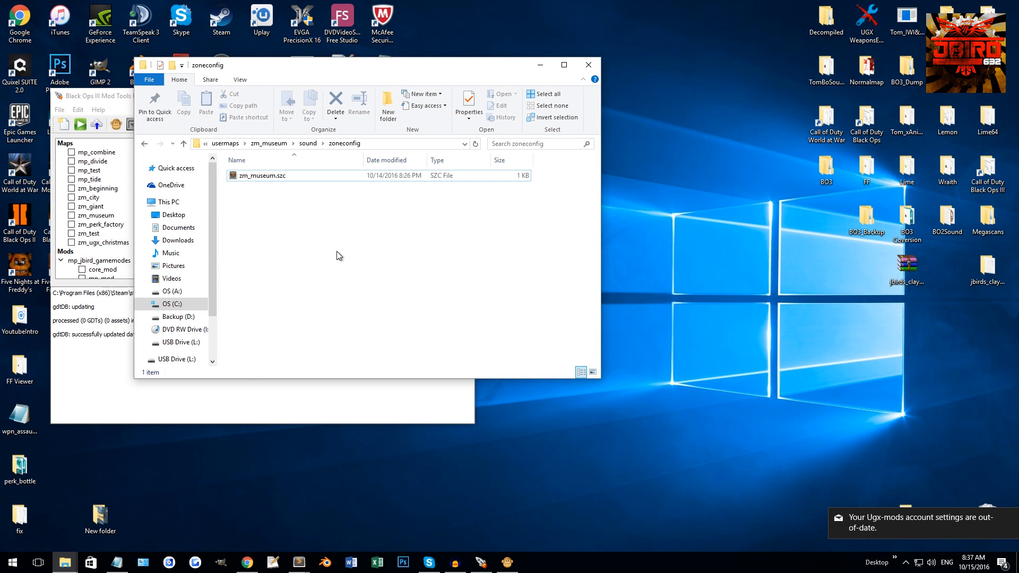
{"action": "left_click", "coordinate": [588, 65]}
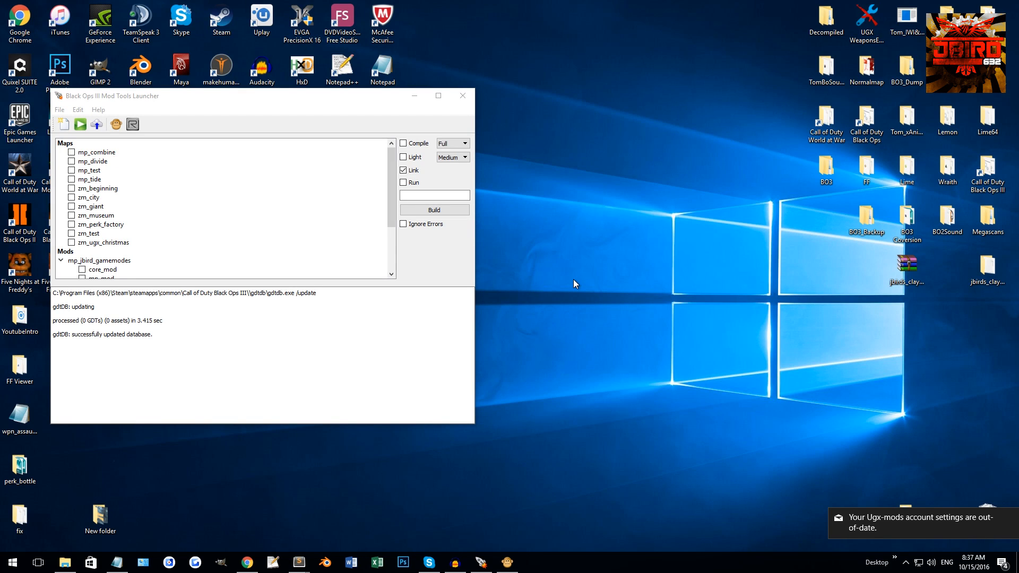
Step: Switch to the Asset Property Editor and open the galil bulletweapon asset from the weapons group
{"action": "left_click", "coordinate": [506, 562]}
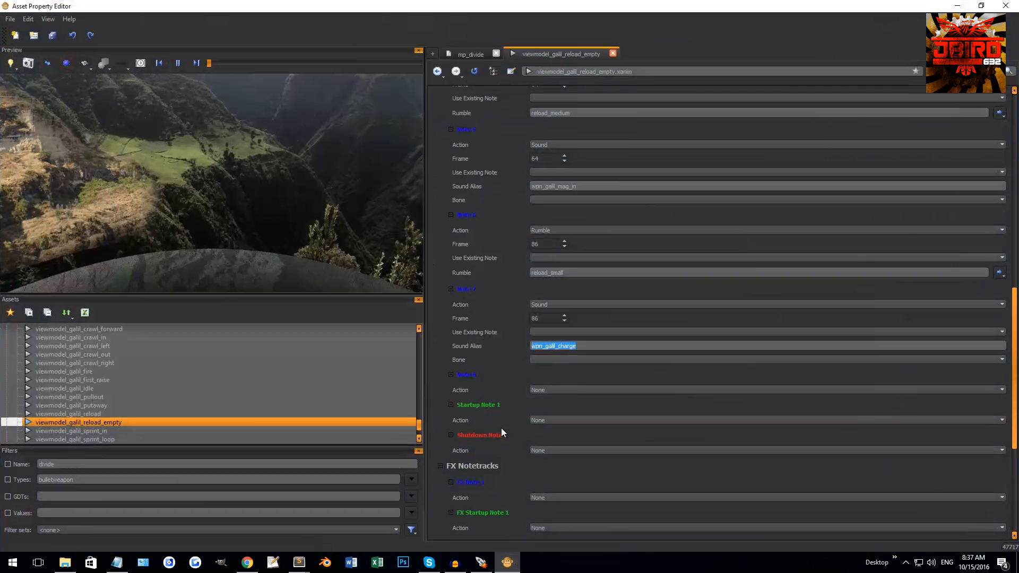
{"action": "scroll", "coordinate": [241, 372], "scroll_direction": "down", "scroll_amount": 2}
{"action": "scroll", "coordinate": [240, 371], "scroll_direction": "up", "scroll_amount": 6}
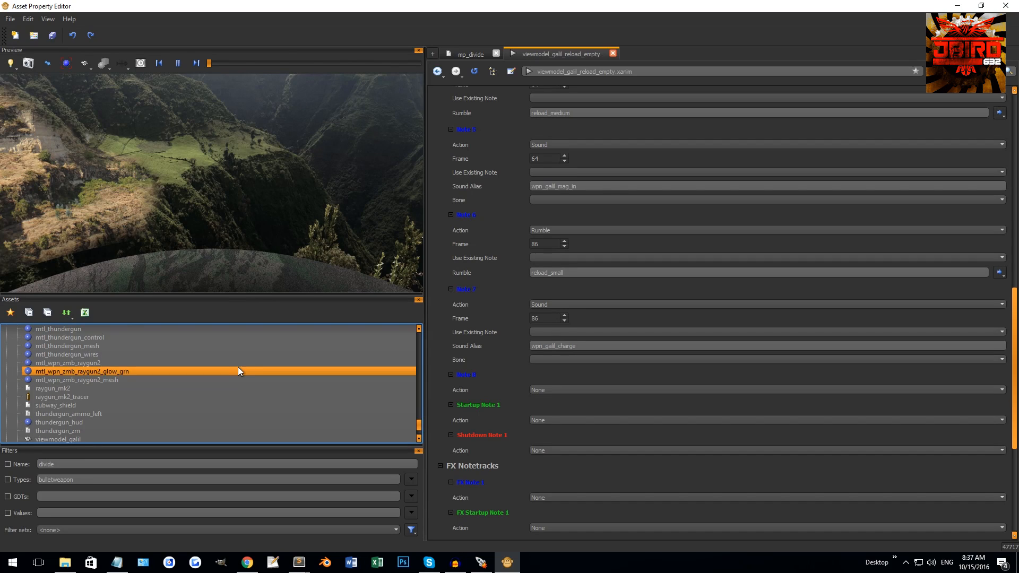
{"action": "scroll", "coordinate": [189, 373], "scroll_direction": "up", "scroll_amount": 6}
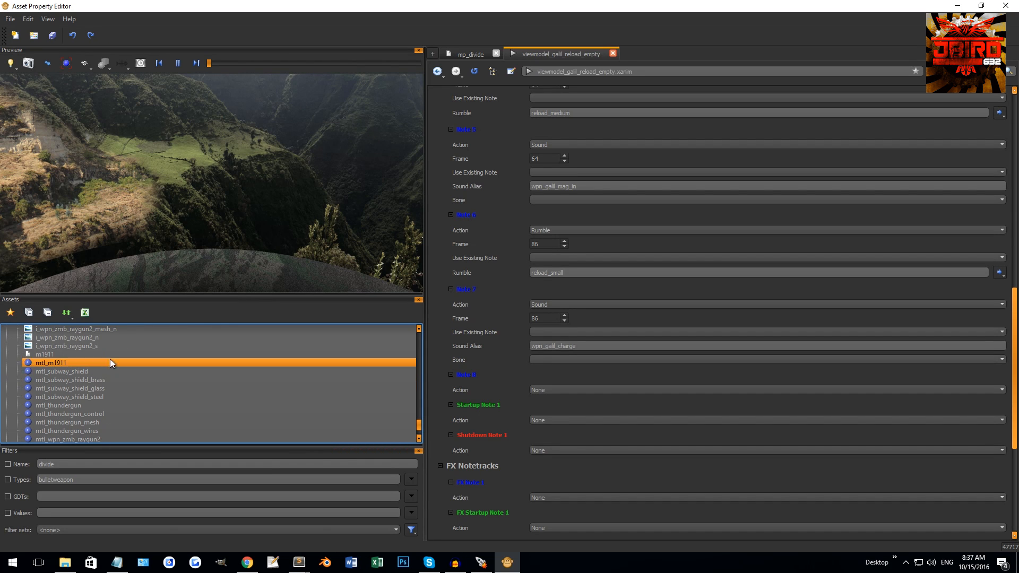
{"action": "scroll", "coordinate": [117, 362], "scroll_direction": "up", "scroll_amount": 5}
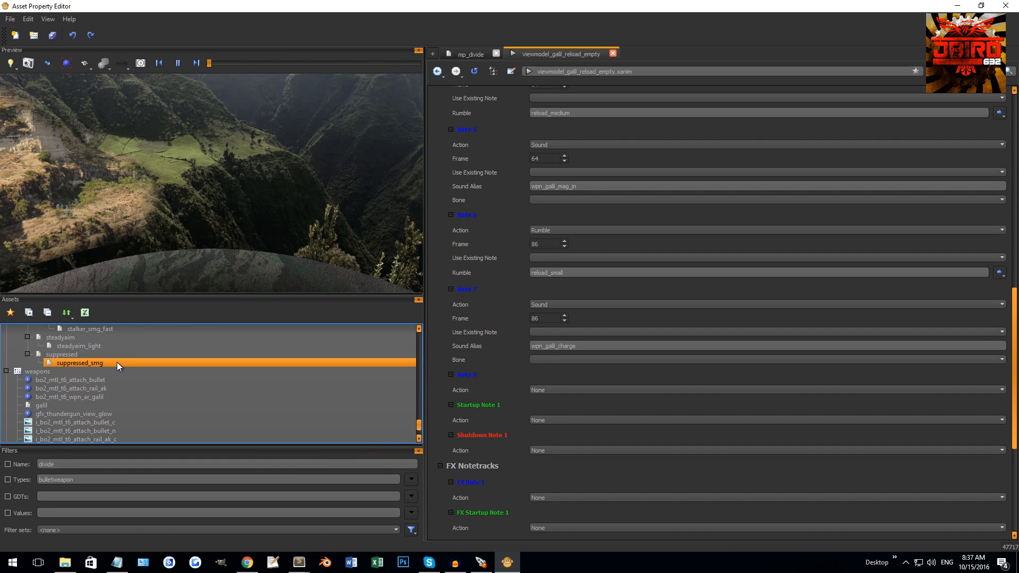
{"action": "left_click", "coordinate": [73, 404]}
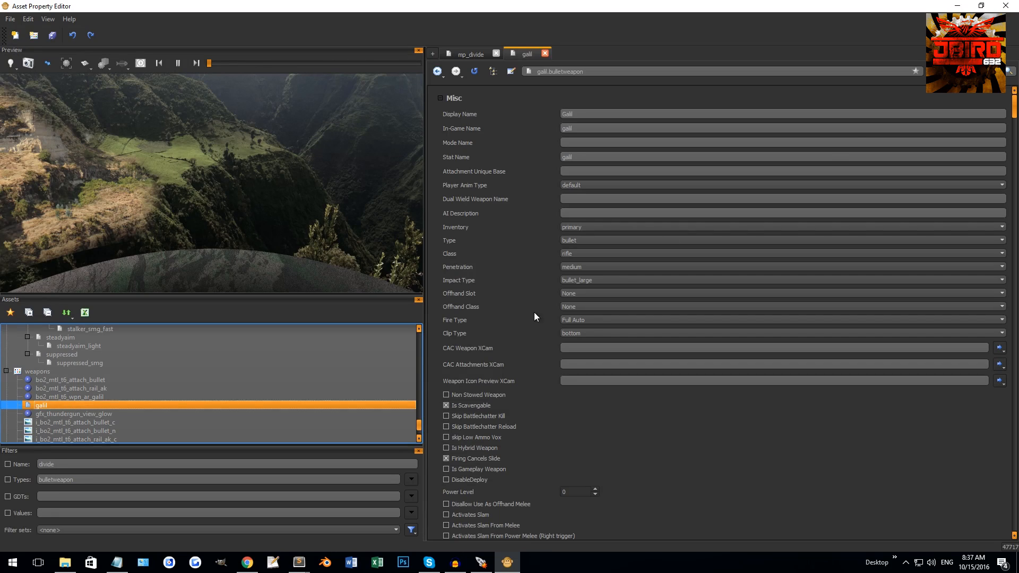
Step: Examine the galil weapon's Sounds section and highlight the alias in its Fire field
{"action": "left_click_drag", "start_coordinate": [1014, 116], "coordinate": [980, 467]}
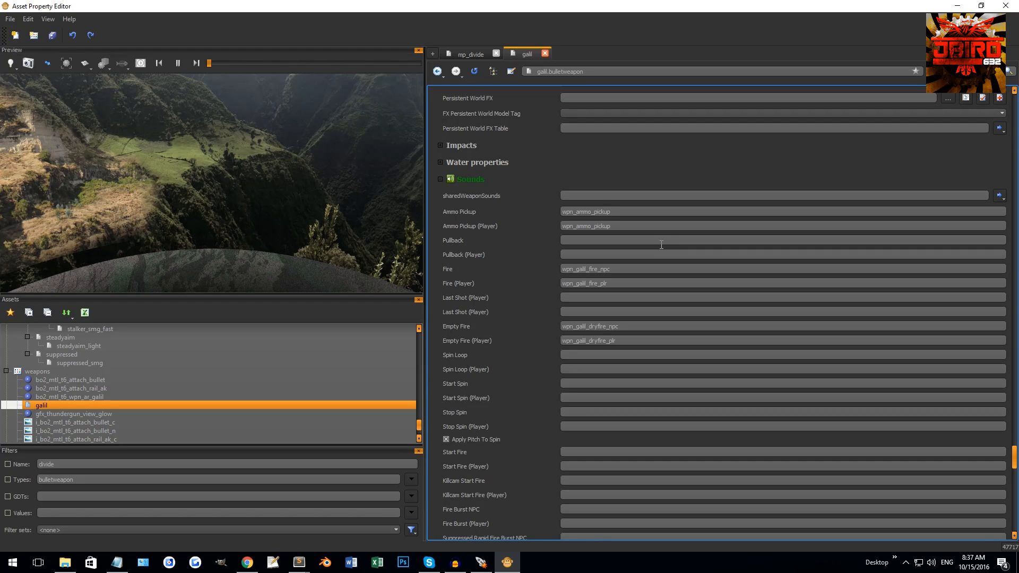
{"action": "scroll", "coordinate": [653, 235], "scroll_direction": "down", "scroll_amount": 1}
{"action": "scroll", "coordinate": [654, 249], "scroll_direction": "down", "scroll_amount": 2}
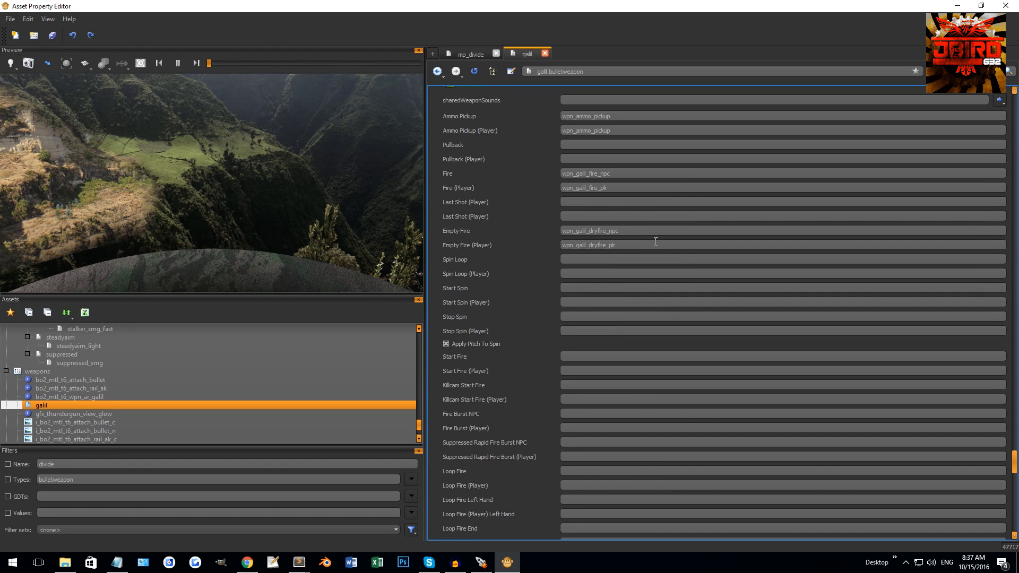
{"action": "scroll", "coordinate": [465, 186], "scroll_direction": "up", "scroll_amount": 1}
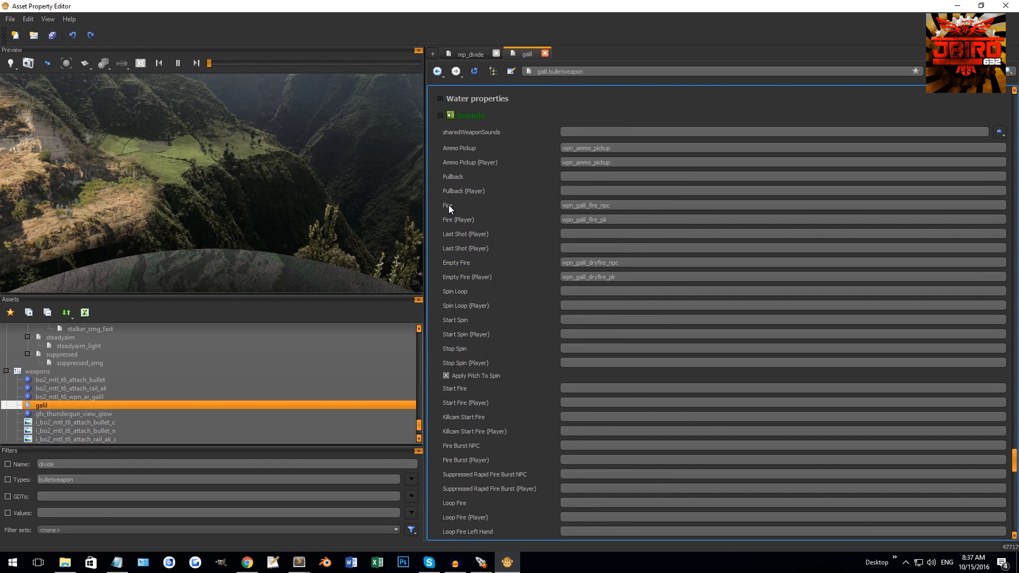
{"action": "left_click_drag", "start_coordinate": [631, 203], "coordinate": [555, 205]}
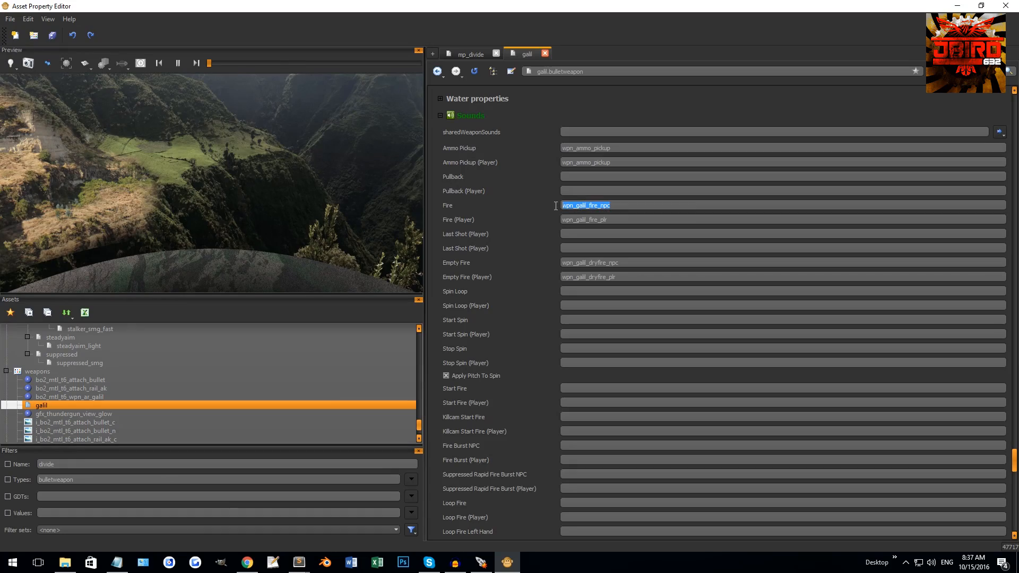
Step: Compare the galil's Fire sound alias with the Fire Npc alias in weapons.csv in Notepad, then put the file away
{"action": "left_click", "coordinate": [117, 562]}
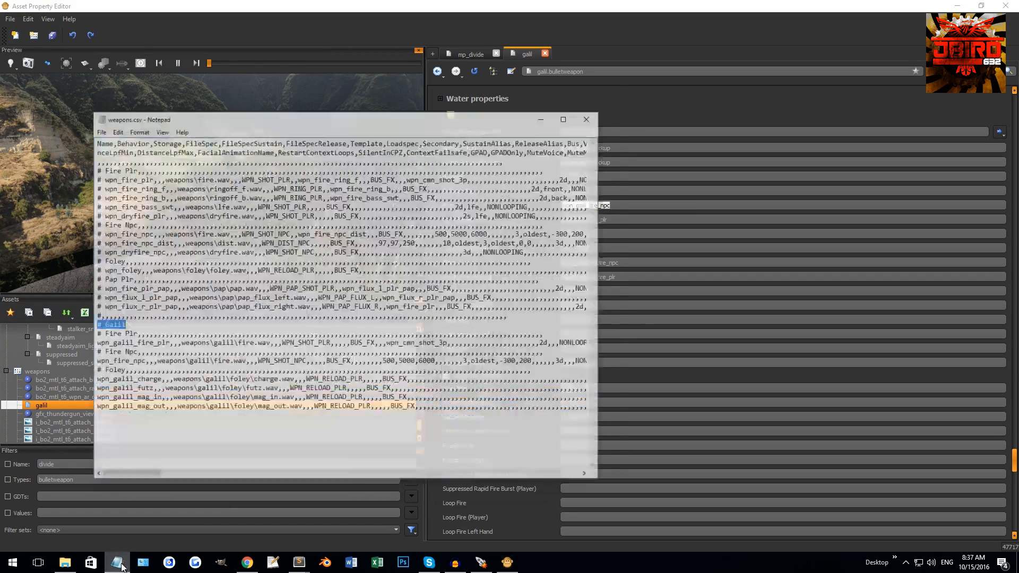
{"action": "left_click_drag", "start_coordinate": [361, 90], "coordinate": [936, 65]}
{"action": "left_click_drag", "start_coordinate": [722, 320], "coordinate": [671, 320]}
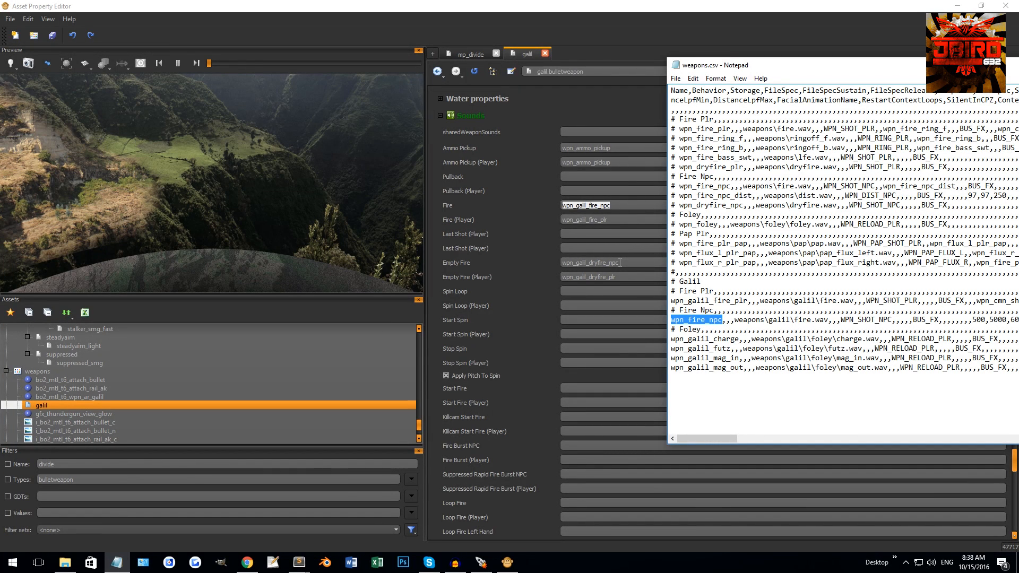
{"action": "key", "text": "ctrl+n"}
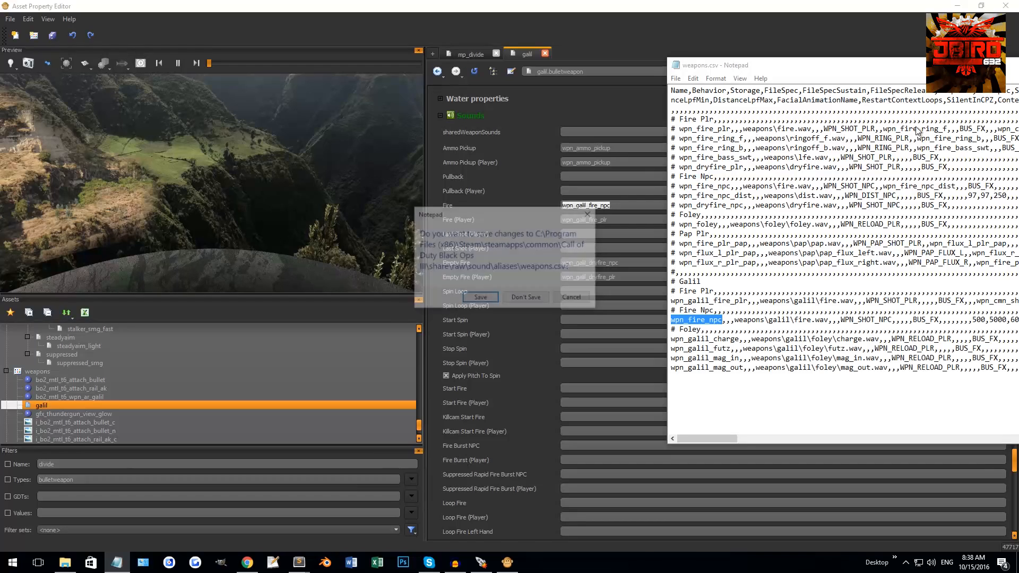
{"action": "left_click", "coordinate": [568, 297]}
{"action": "key", "text": "super+Down"}
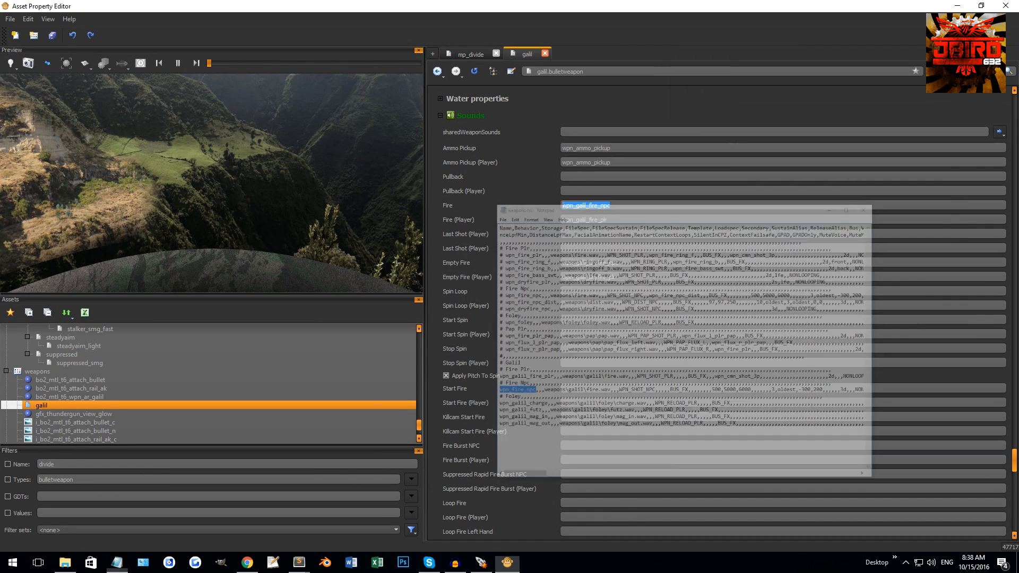
{"action": "left_click", "coordinate": [646, 221]}
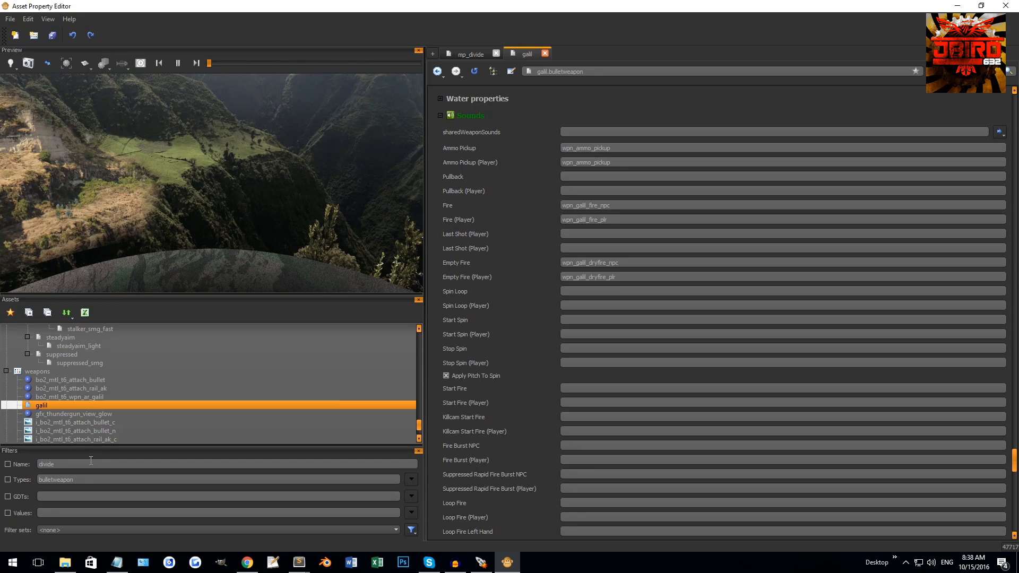
Step: Return to the Black Ops III Mod Tools Launcher and choose the zm_museum map for building
{"action": "left_click", "coordinate": [957, 6]}
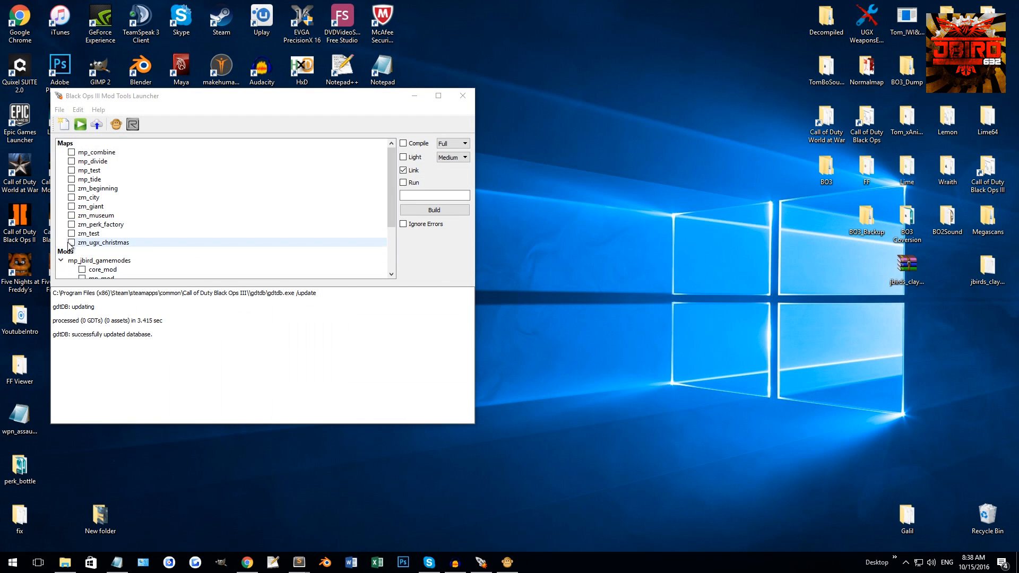
{"action": "left_click", "coordinate": [71, 215]}
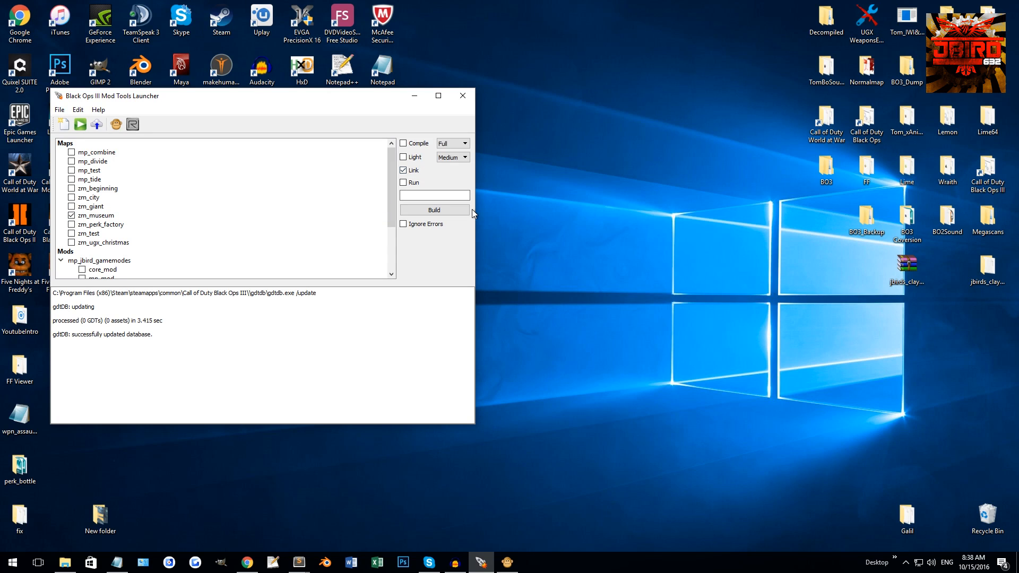